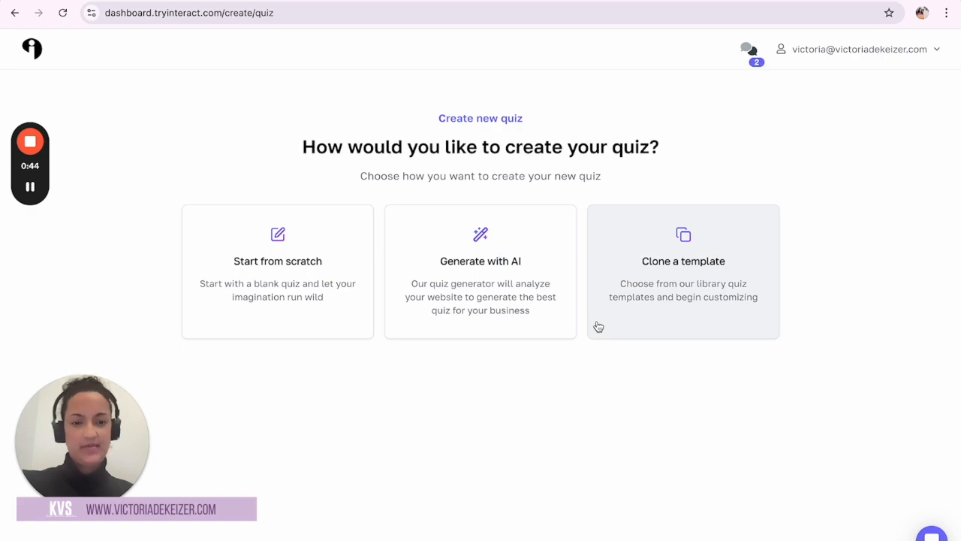
- Choose to create the quiz by cloning a template and browse the first three pages of the template library
click(654, 316)
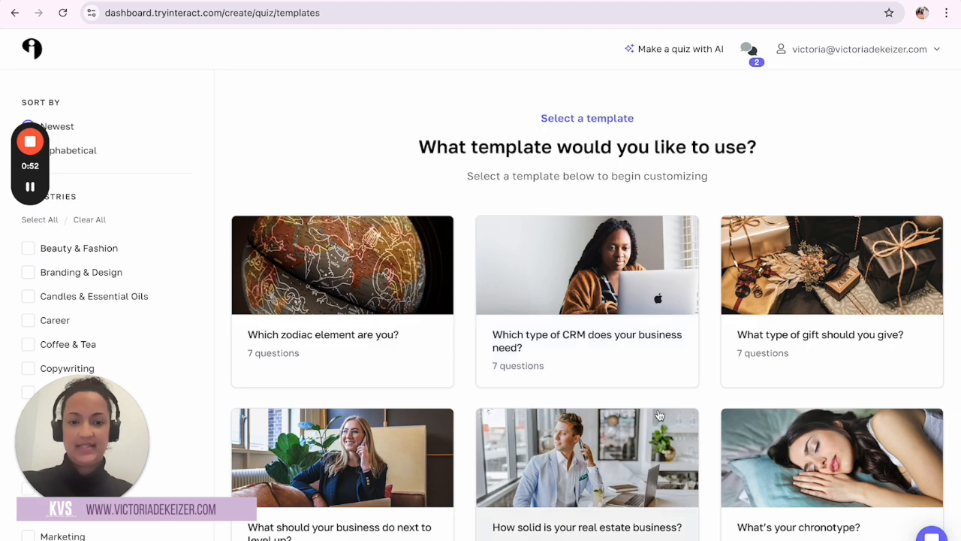
scroll(658, 416, down, 2)
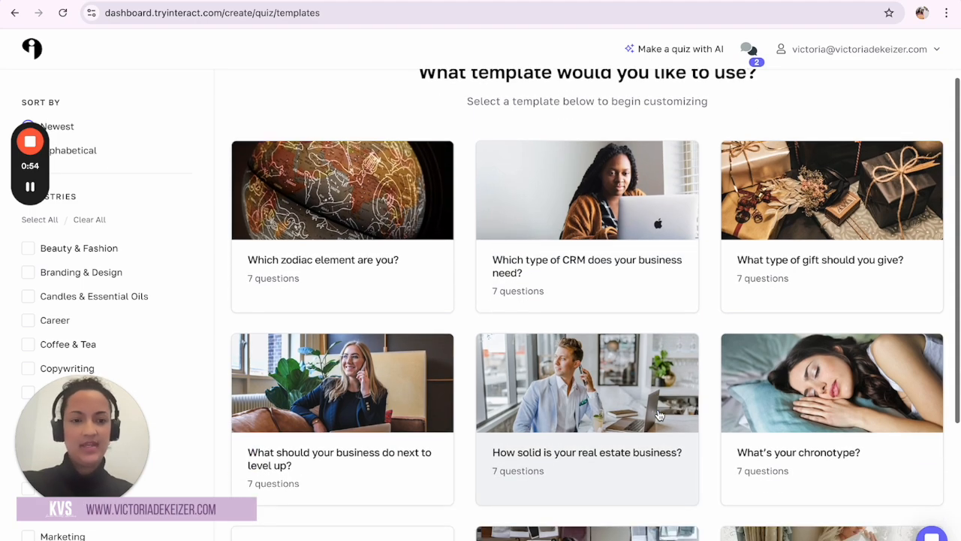
scroll(659, 415, down, 3)
scroll(659, 415, down, 3)
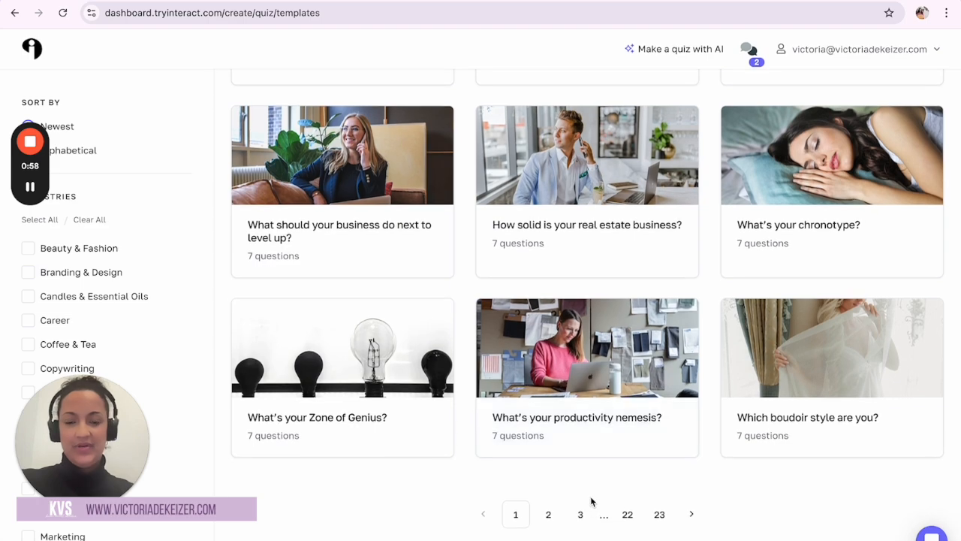
click(550, 514)
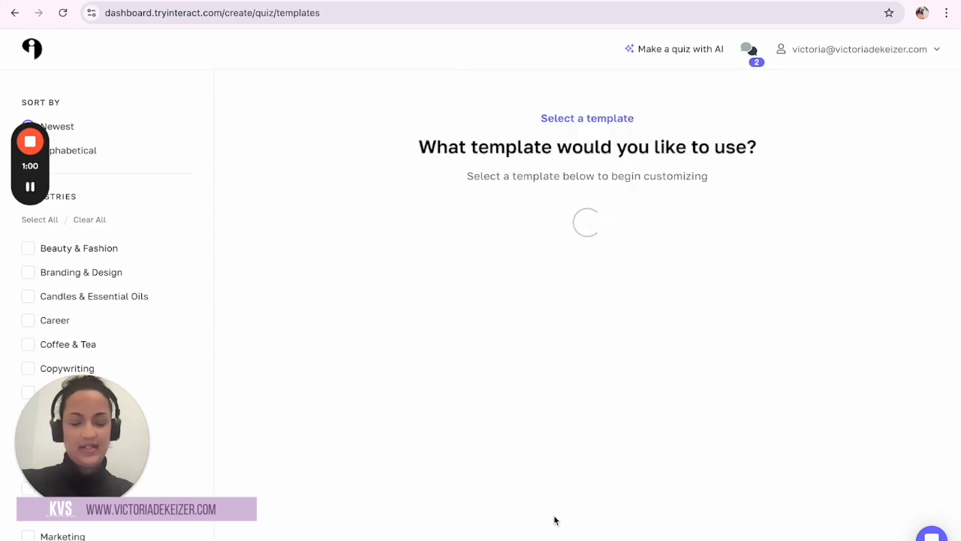
scroll(554, 521, down, 5)
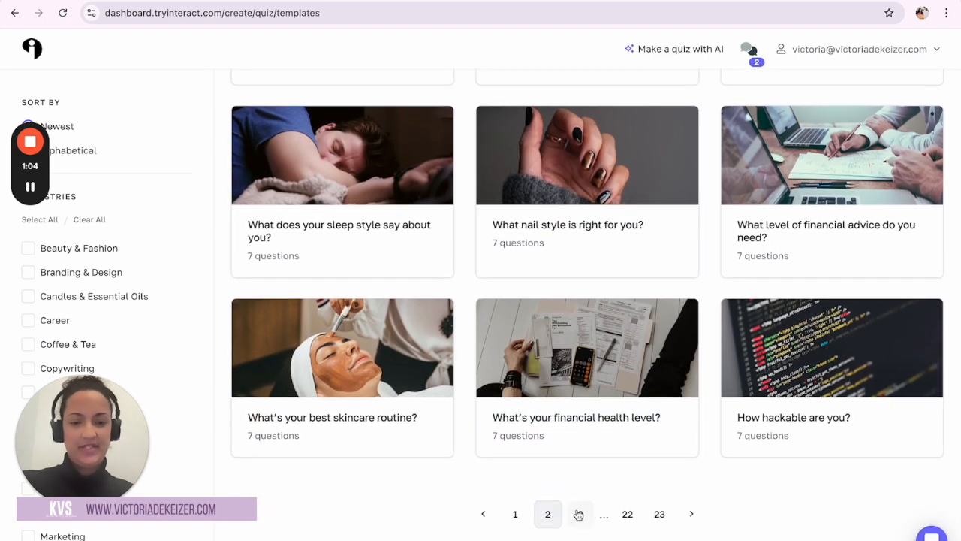
click(579, 514)
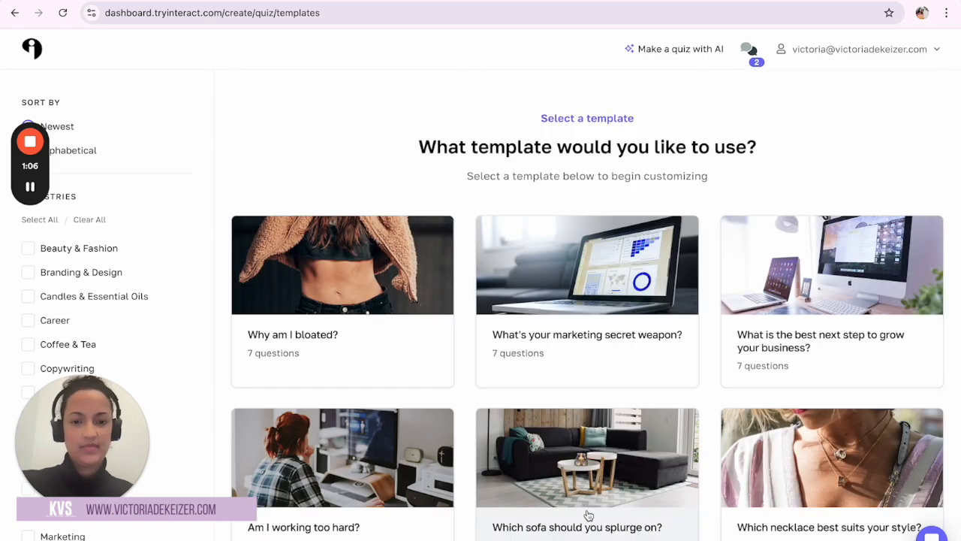
scroll(589, 515, down, 3)
scroll(586, 515, down, 1)
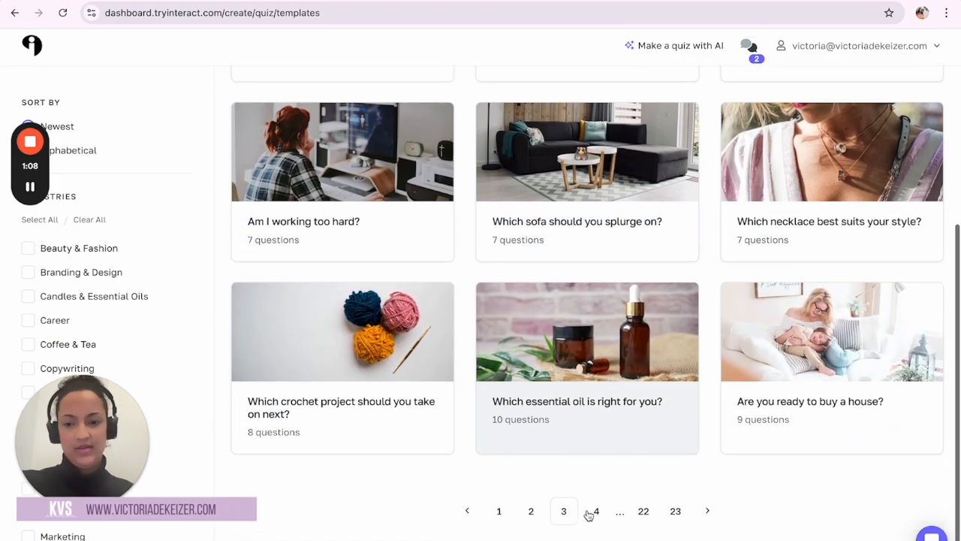
click(498, 515)
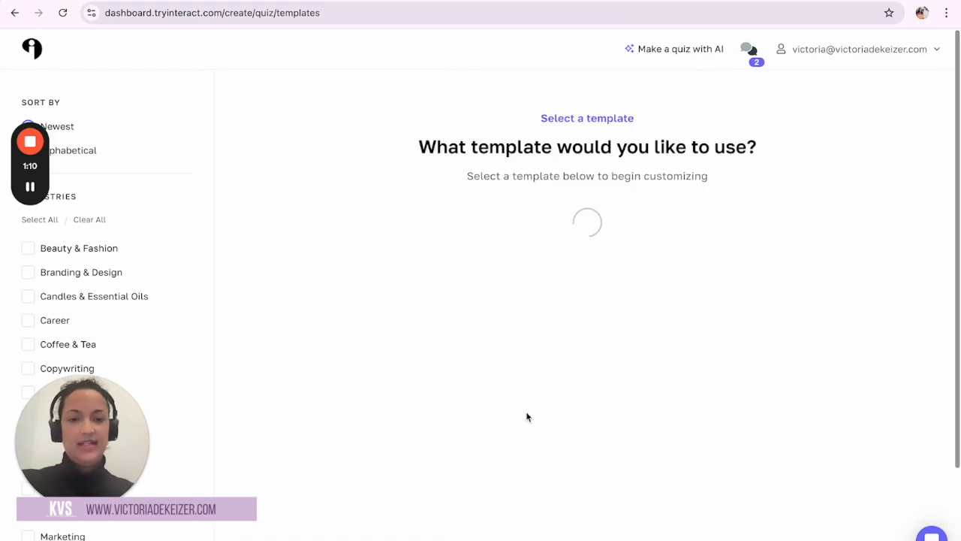
scroll(529, 413, down, 1)
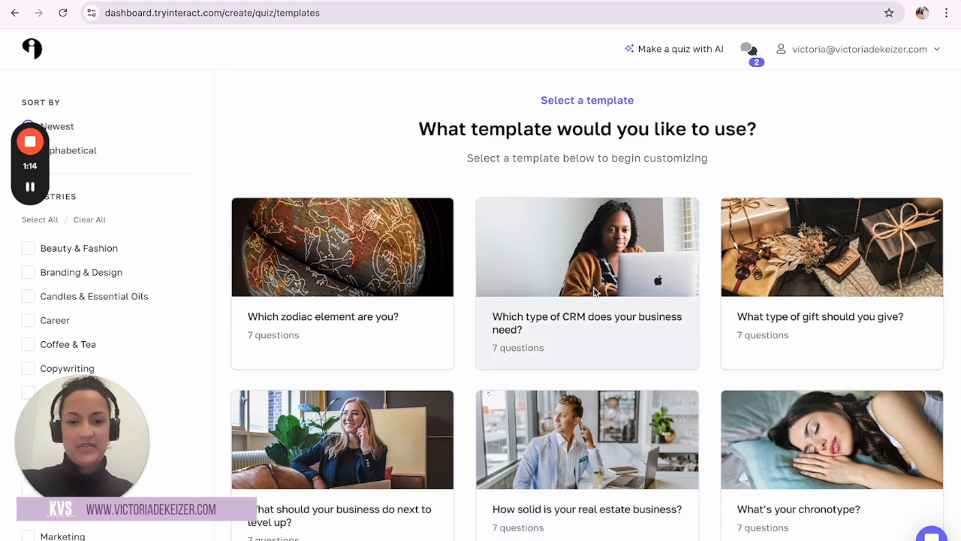
- Preview the "Which type of CRM does your business need?" template and create the quiz from it
click(593, 291)
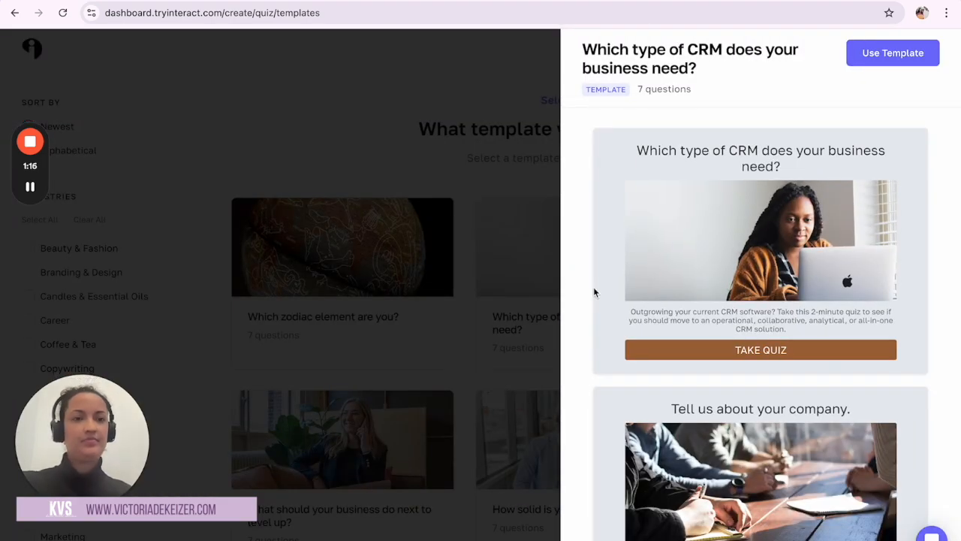
click(895, 49)
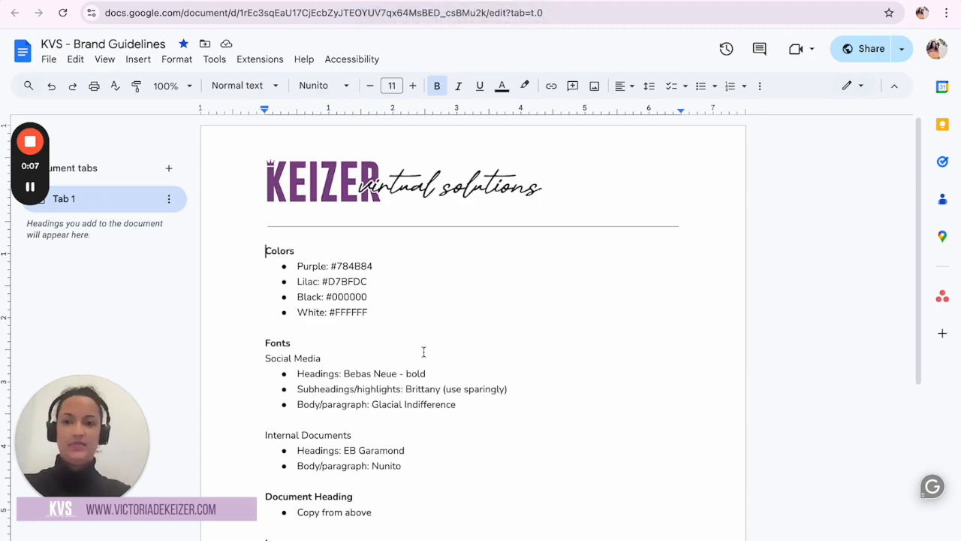
- Copy the Lilac hex code D7BFDC from the KVS - Brand Guidelines document
key(ctrl+Tab)
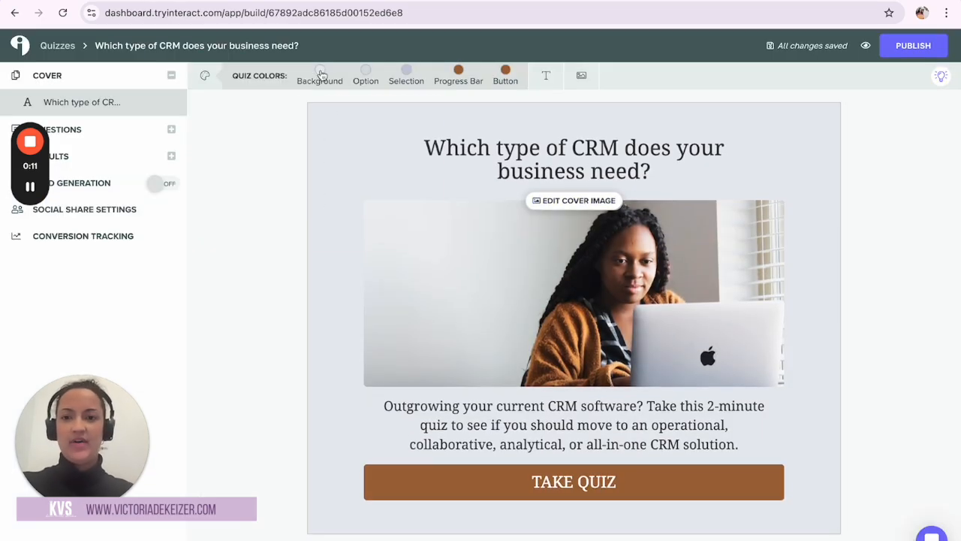
click(320, 70)
key(ctrl+shift+Tab)
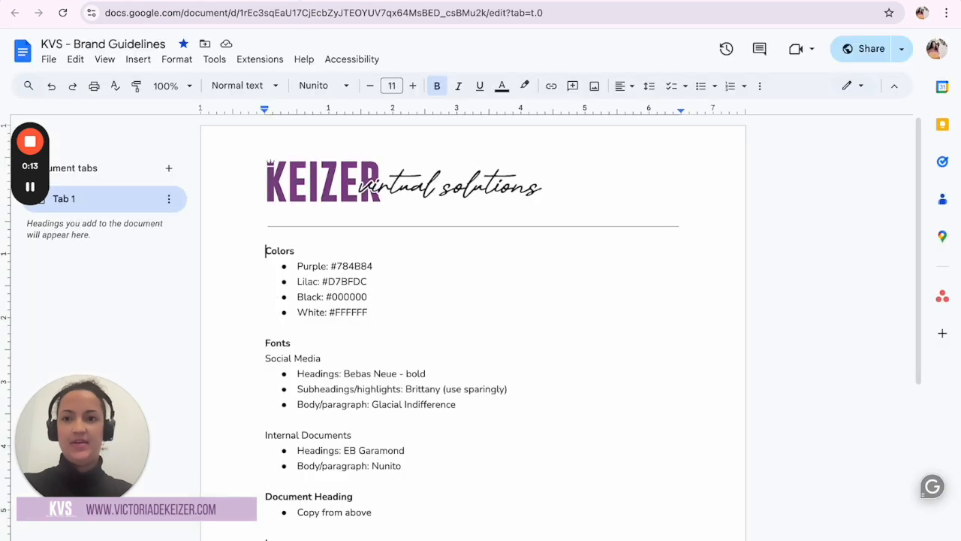
scroll(345, 263, down, 1)
drag(375, 269, 331, 268)
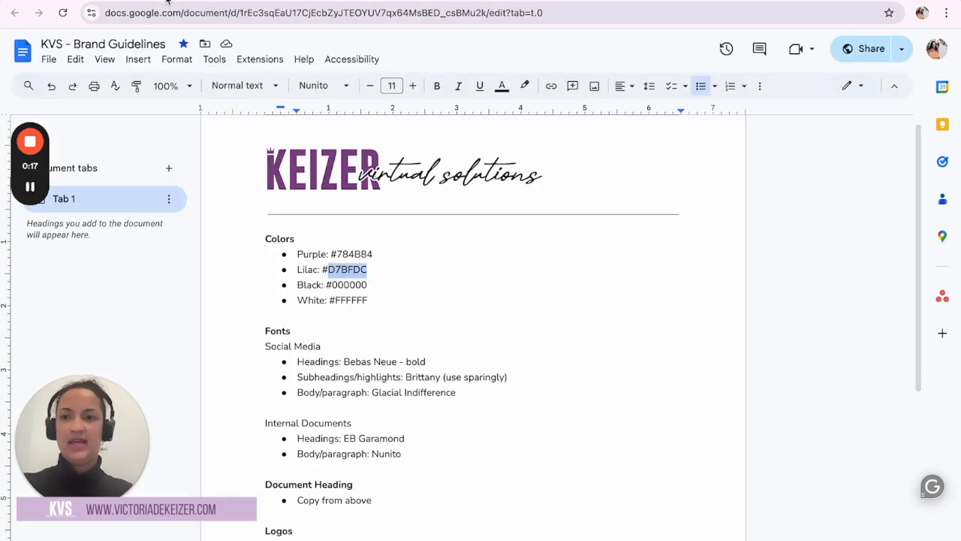
- Switch back to the quiz builder and set the quiz's background color to #D7BFDC
key(ctrl+Tab)
click(287, 233)
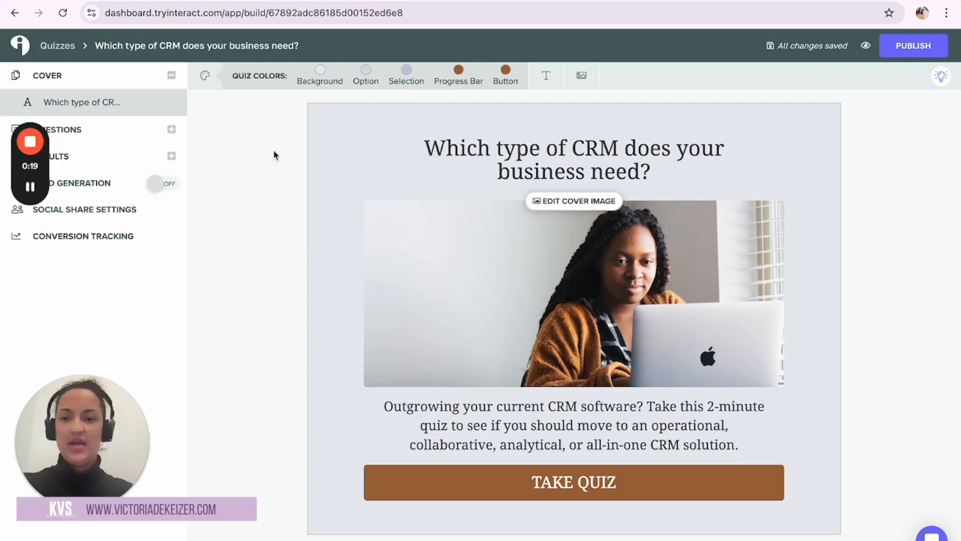
click(320, 73)
click(359, 212)
key(ctrl+a)
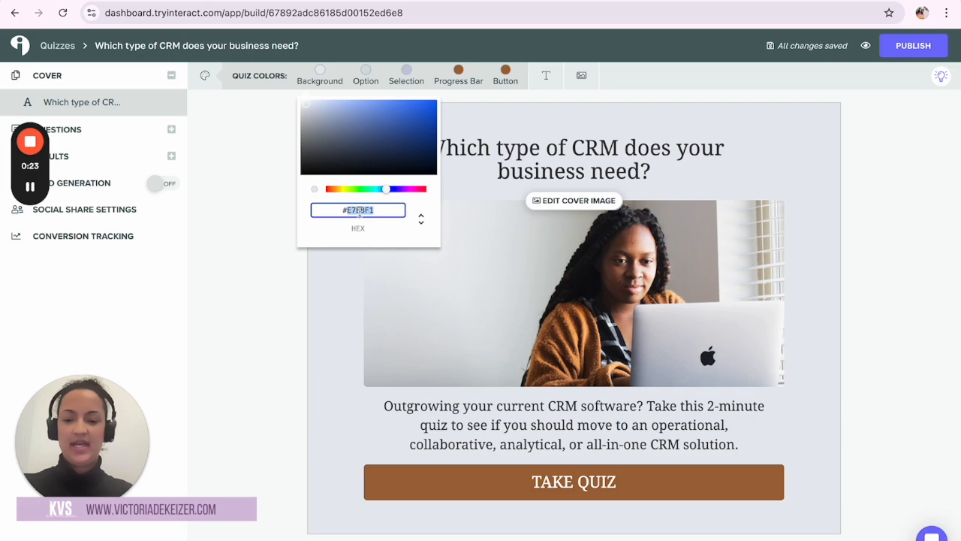
text(#D7BFDC)
click(272, 329)
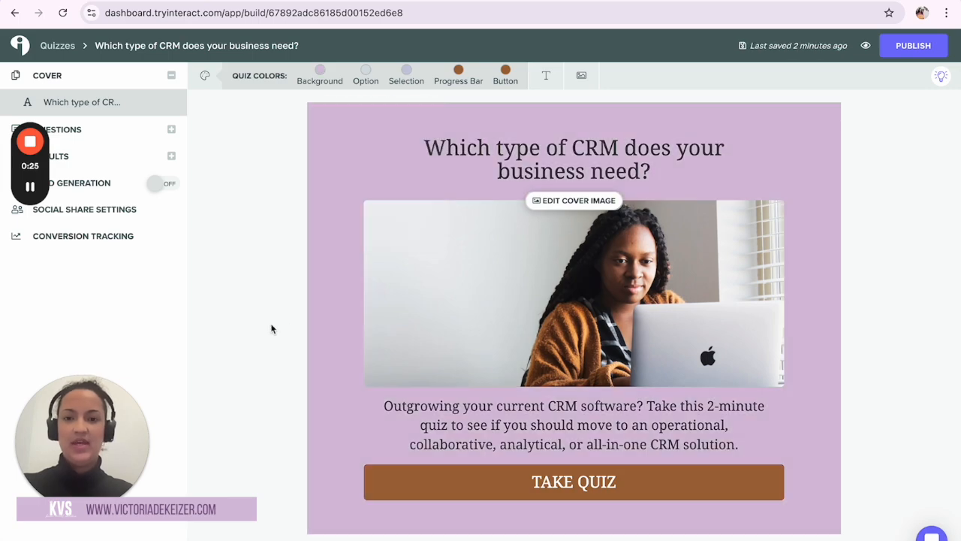
- Search the Google Fonts available for the quiz text for "bebas n", then clear the search
click(489, 148)
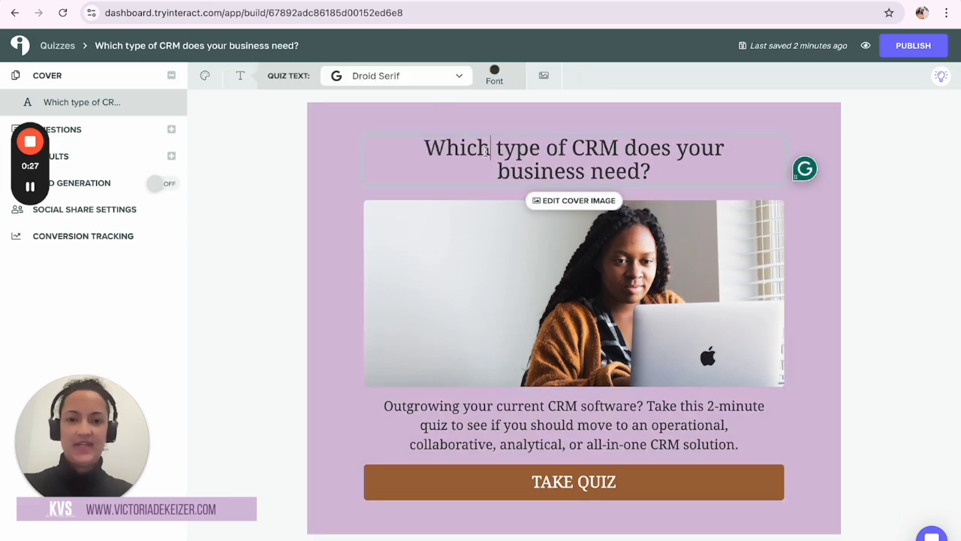
triple_click(493, 150)
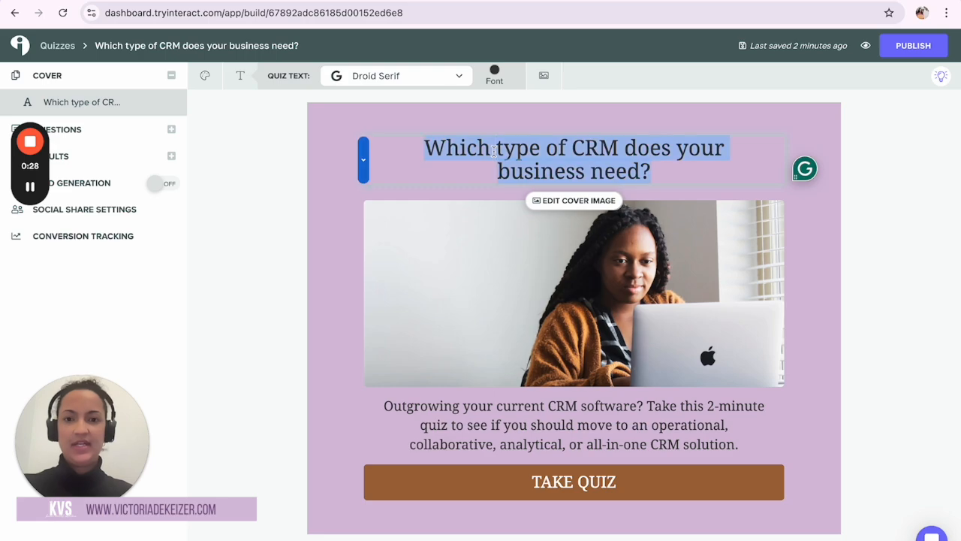
click(432, 78)
click(516, 104)
text(bebas n)
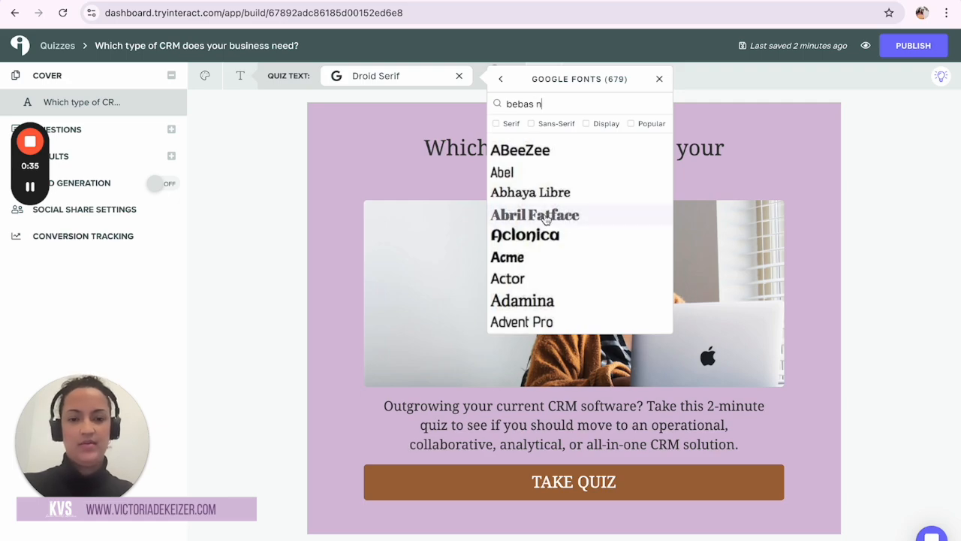
scroll(546, 179, down, 5)
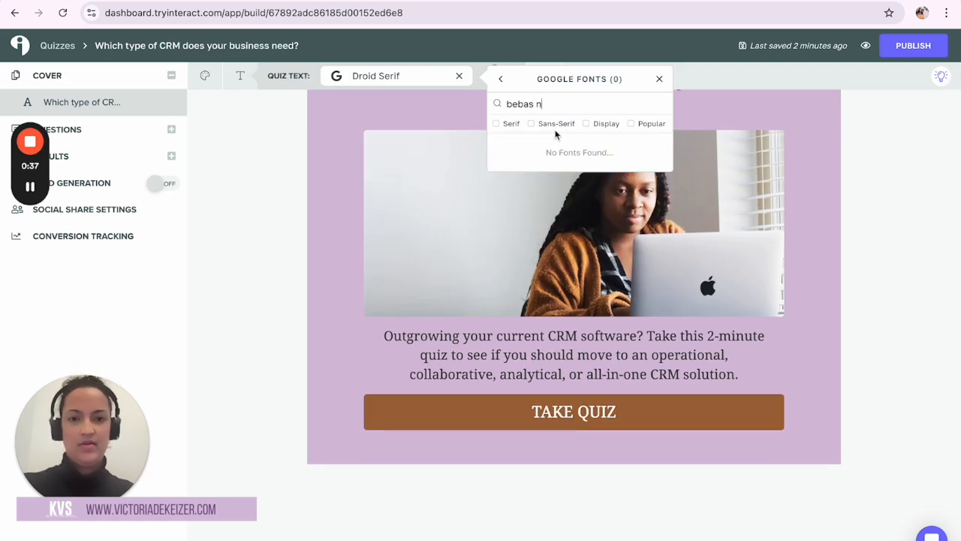
double_click(529, 105)
key(BackSpace)
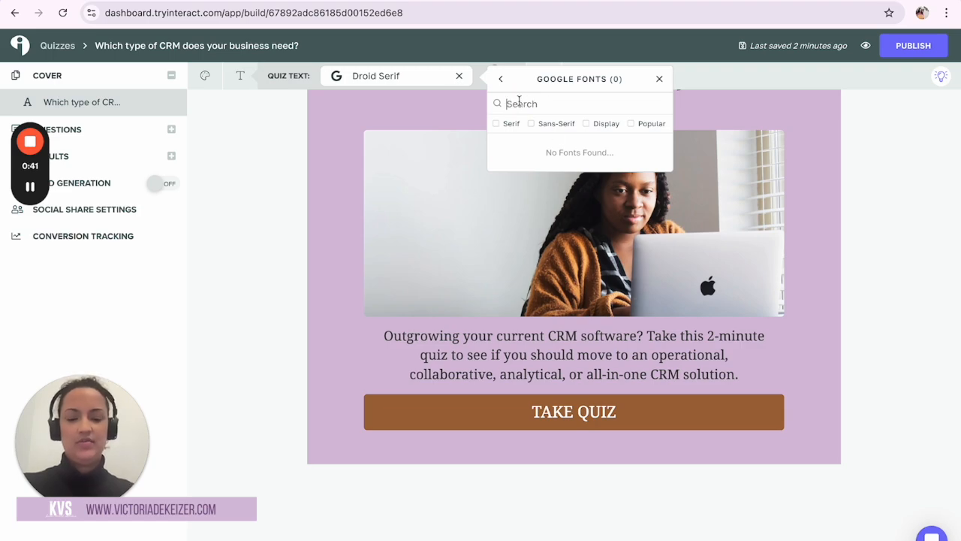
- Find Montserrat in the Google Fonts and apply it as the quiz text font
text(montserrat)
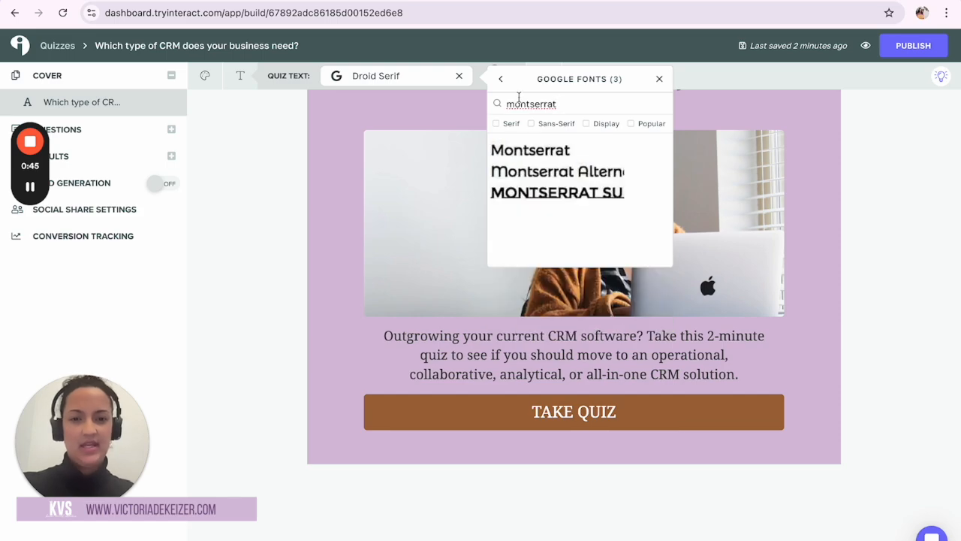
click(530, 151)
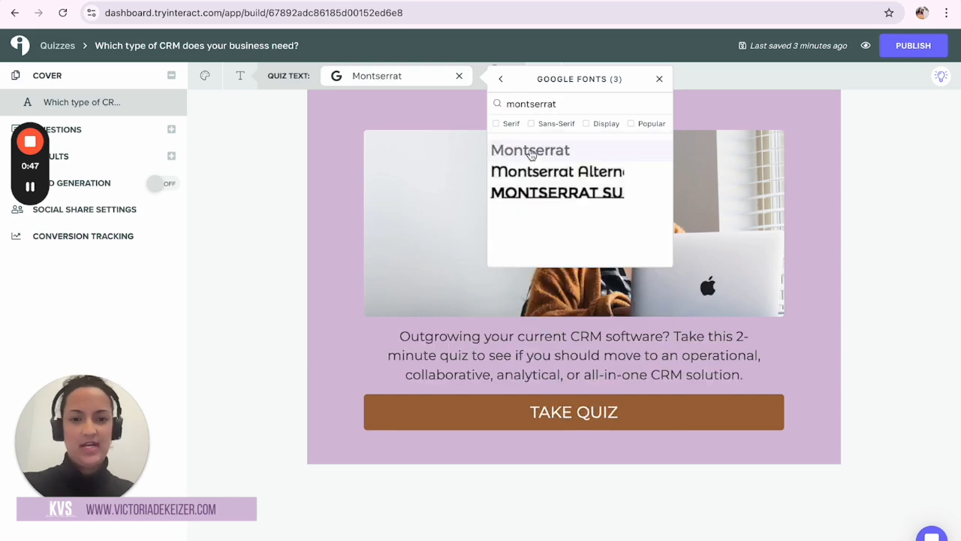
click(891, 184)
scroll(826, 225, up, 2)
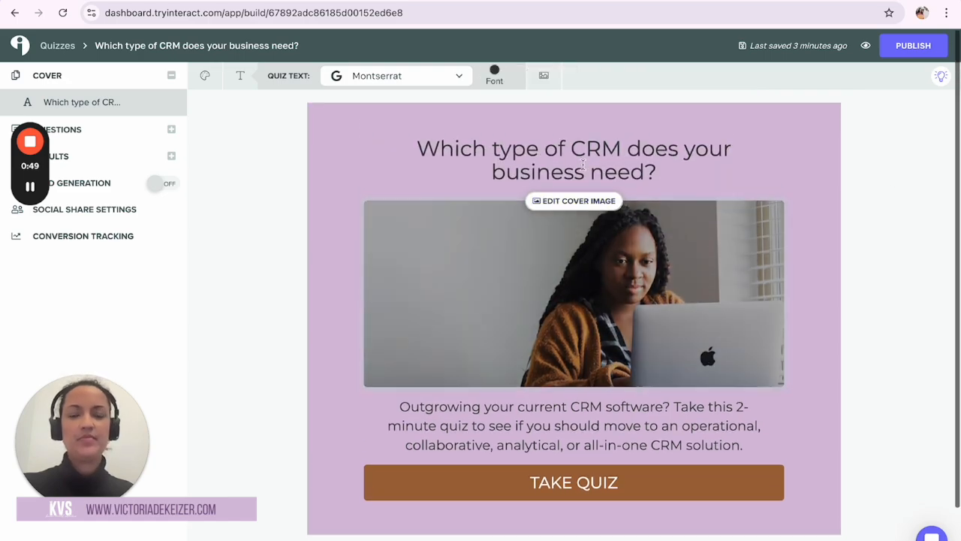
- Set the quiz's font color to the Black hex code 000000, copied from the KVS - Brand Guidelines document
triple_click(575, 154)
click(494, 71)
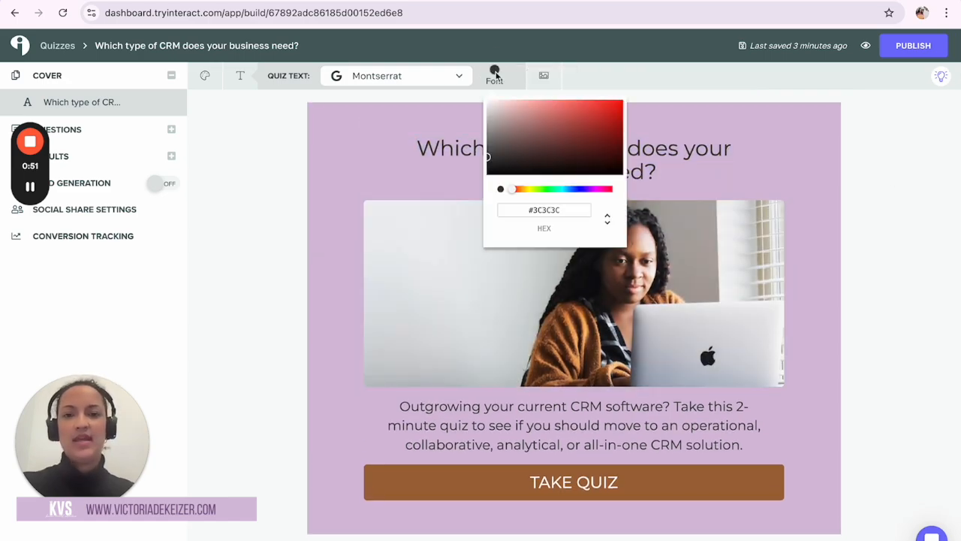
double_click(546, 211)
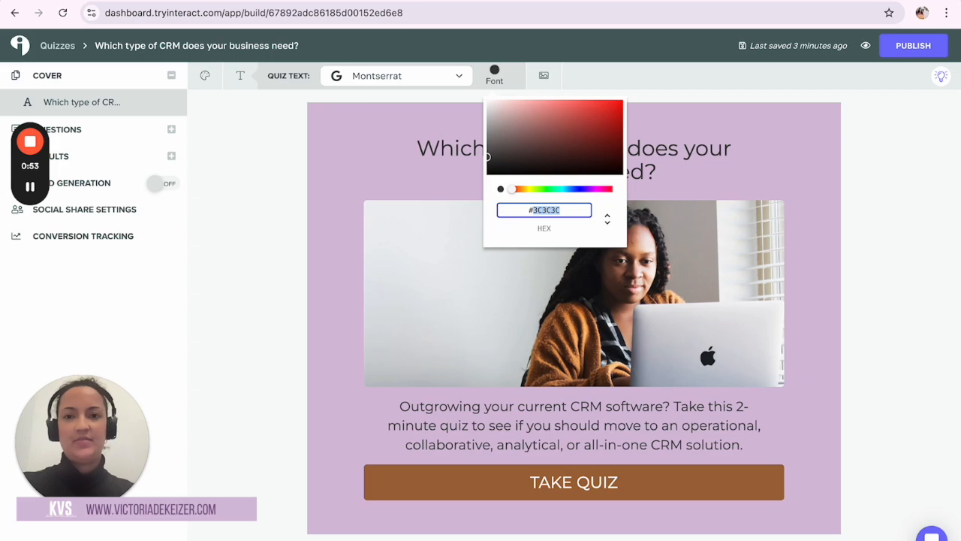
key(ctrl+Tab)
double_click(348, 284)
key(ctrl+c)
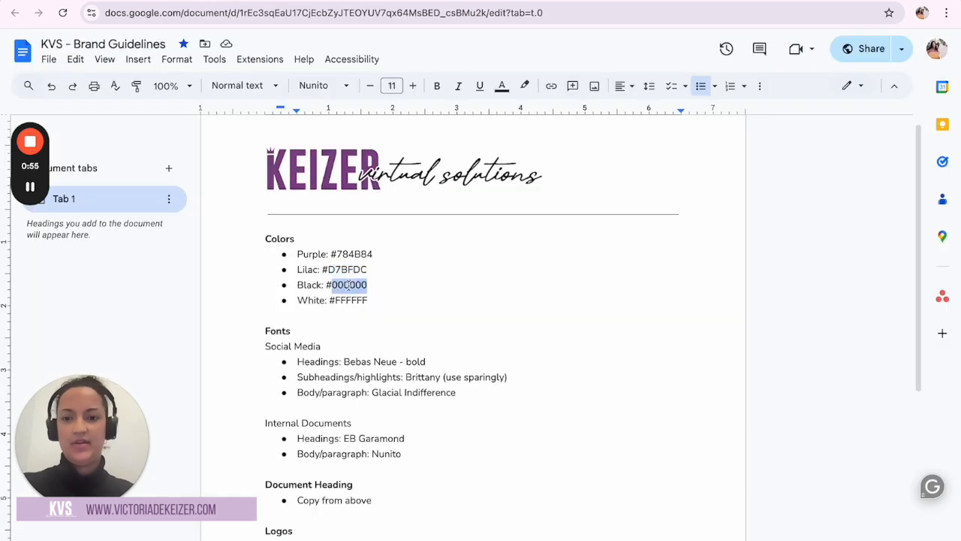
key(ctrl+shift+Tab)
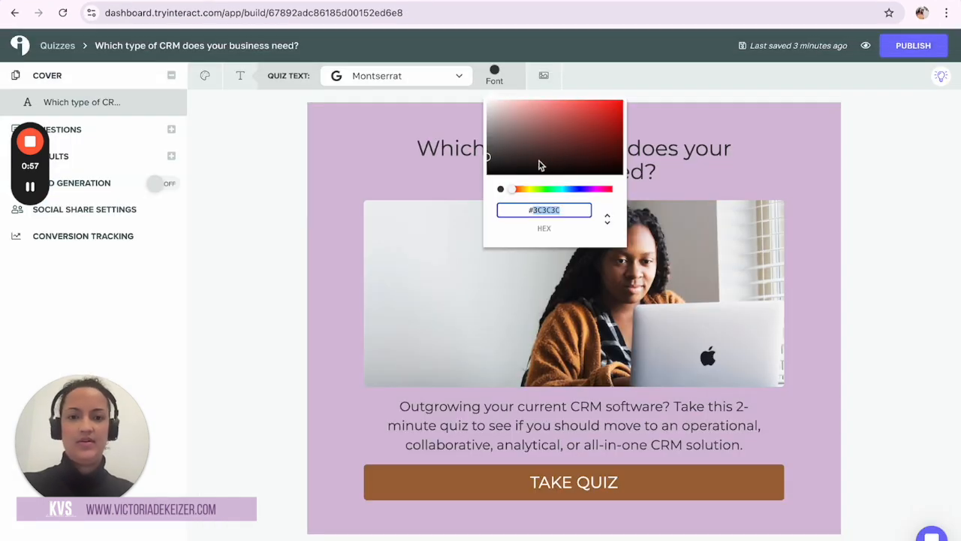
key(ctrl+v)
click(689, 170)
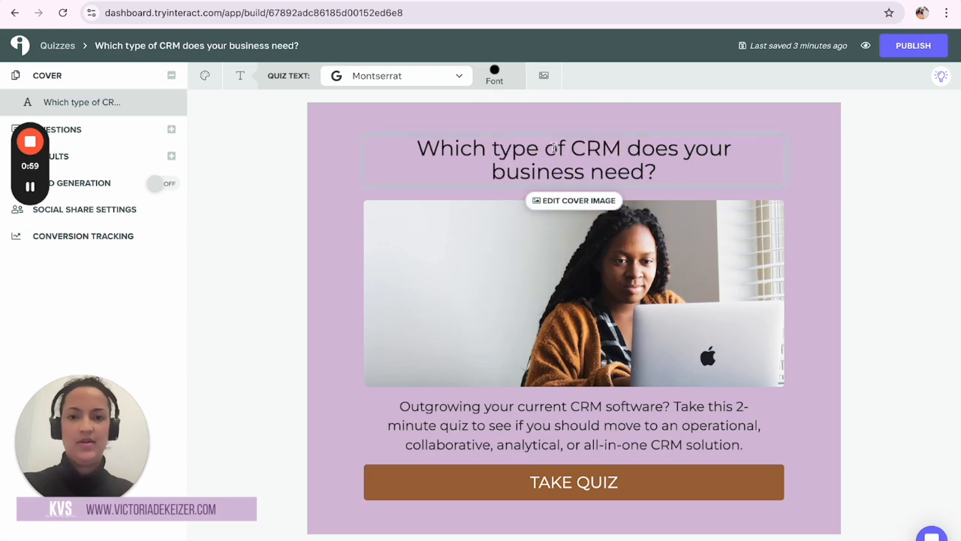
- Copy the title "Do You Need an OBM or a VA? Find the Right Support for Your Business!" from the quiz text document
triple_click(555, 148)
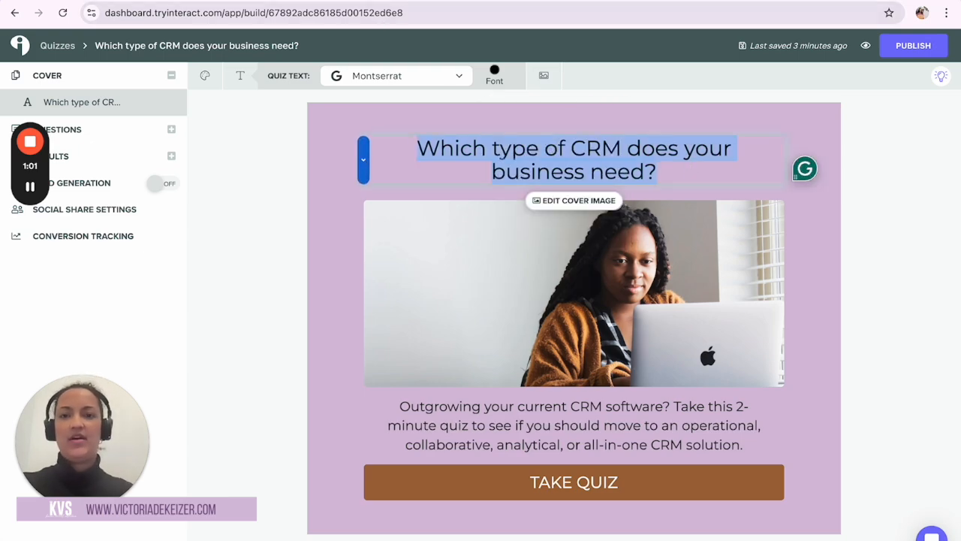
click(327, 1)
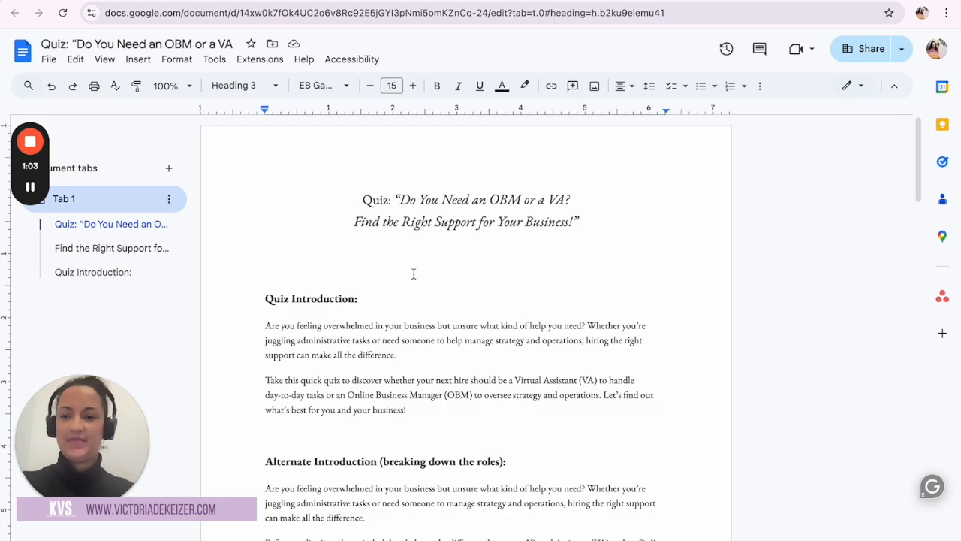
scroll(413, 274, down, 1)
scroll(413, 274, down, 1)
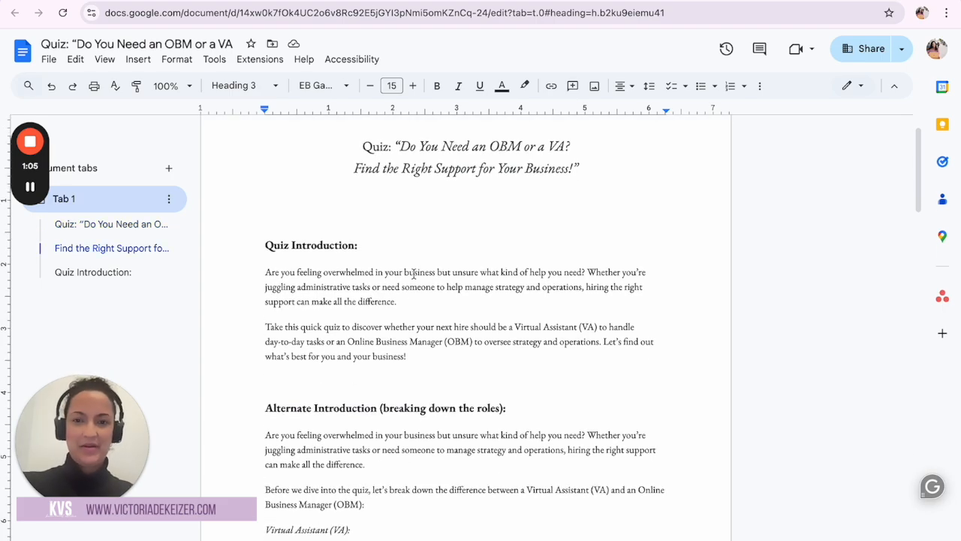
scroll(413, 273, up, 1)
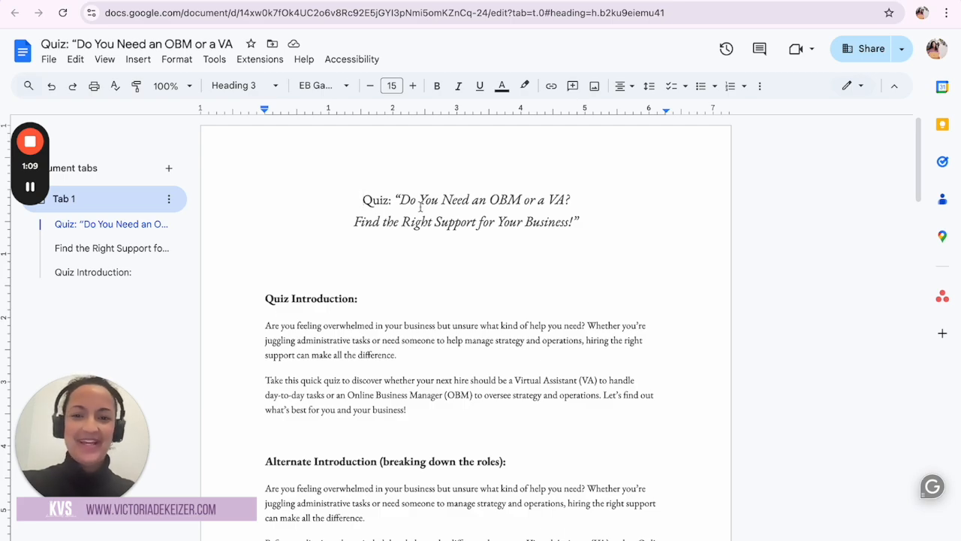
drag(398, 199, 577, 222)
key(ctrl+c)
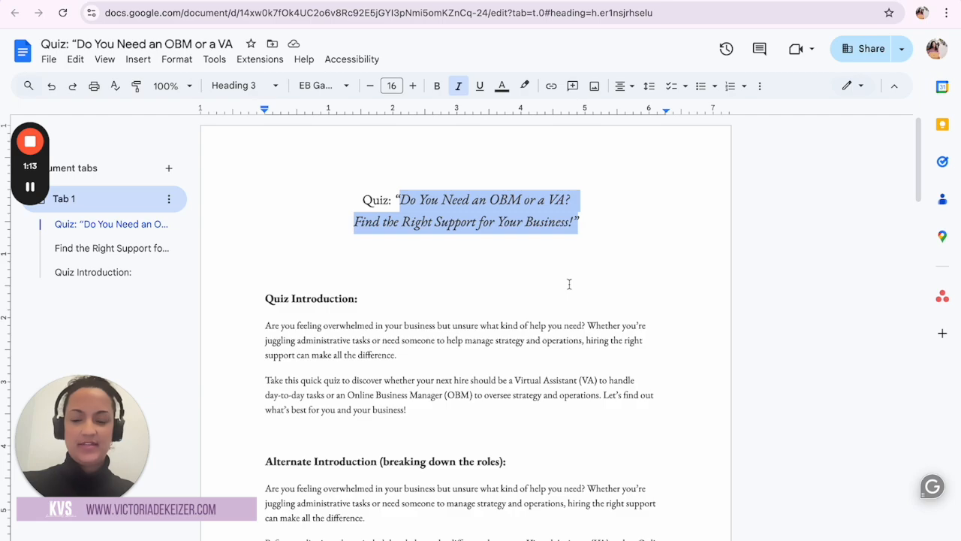
- Switch to the Interact quiz, paste the copied title as the cover heading and remove the trailing quotation mark after "Business!"
click(118, 9)
key(ctrl+v)
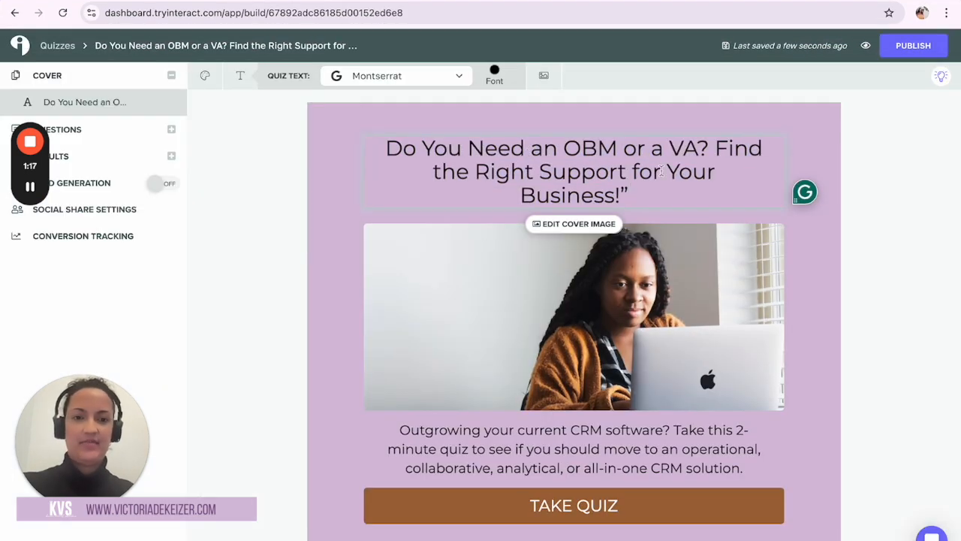
key(BackSpace)
click(562, 149)
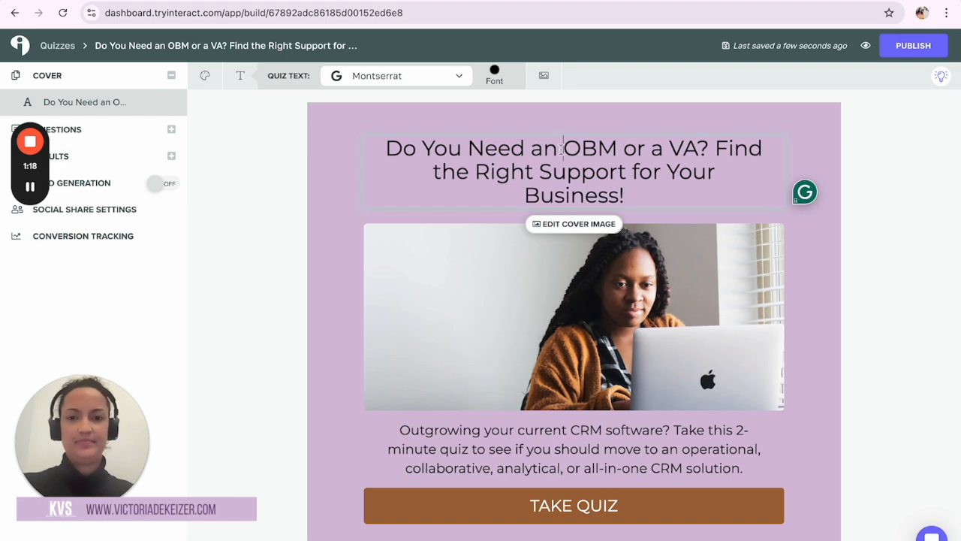
click(872, 155)
scroll(630, 252, down, 1)
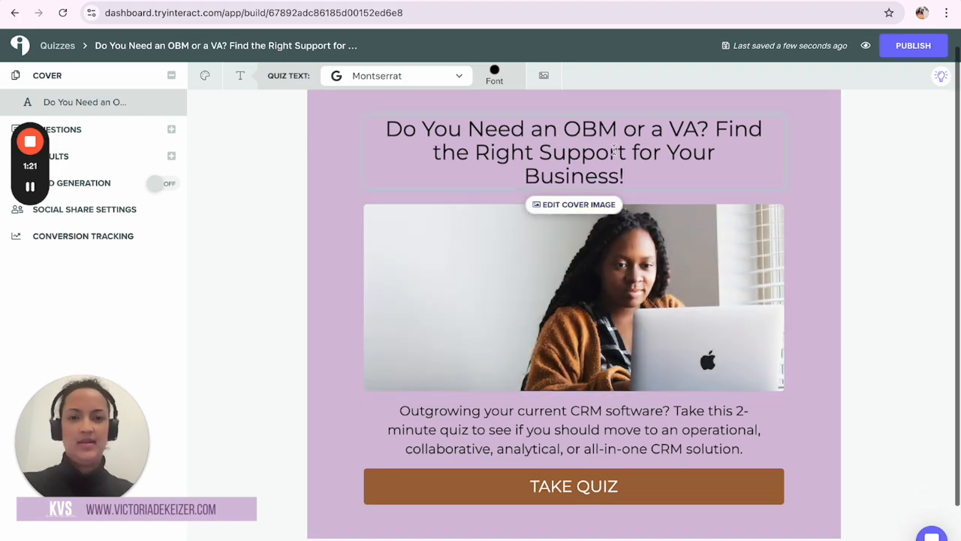
triple_click(614, 151)
click(725, 134)
click(715, 133)
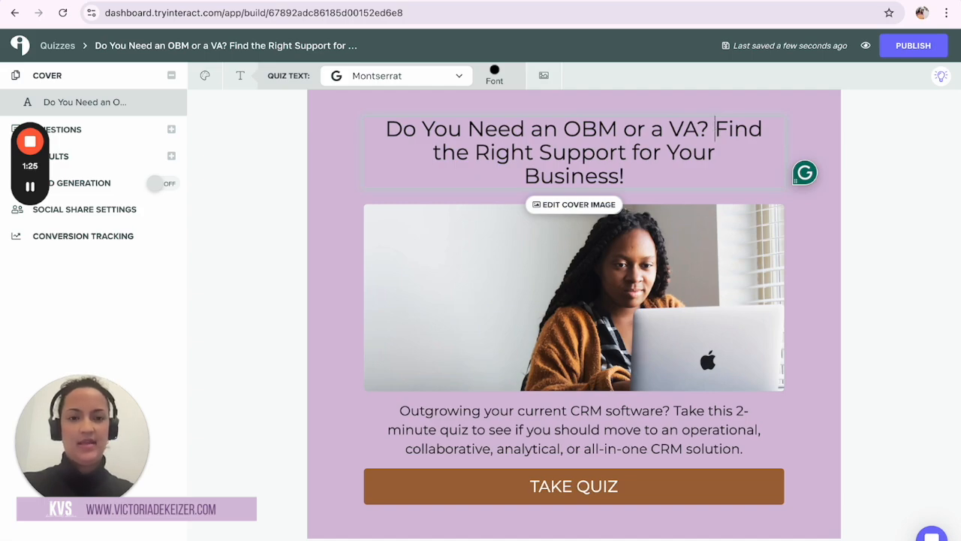
triple_click(658, 150)
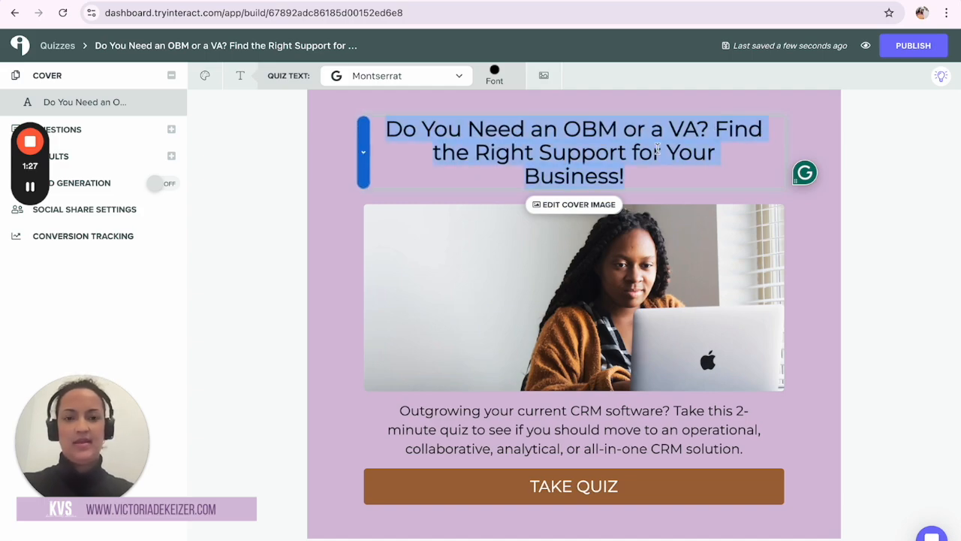
click(653, 153)
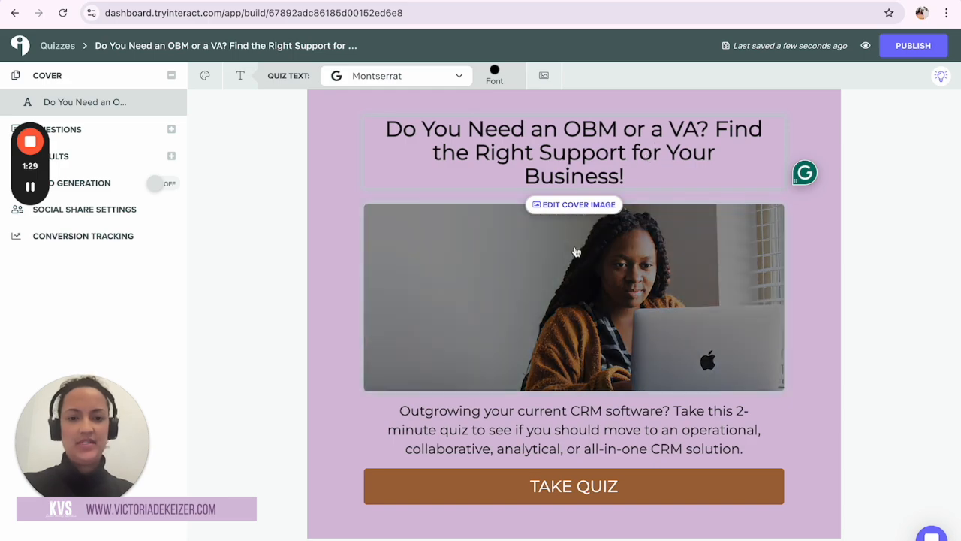
- Discard the template's current cover image so that a replacement can be chosen
click(579, 216)
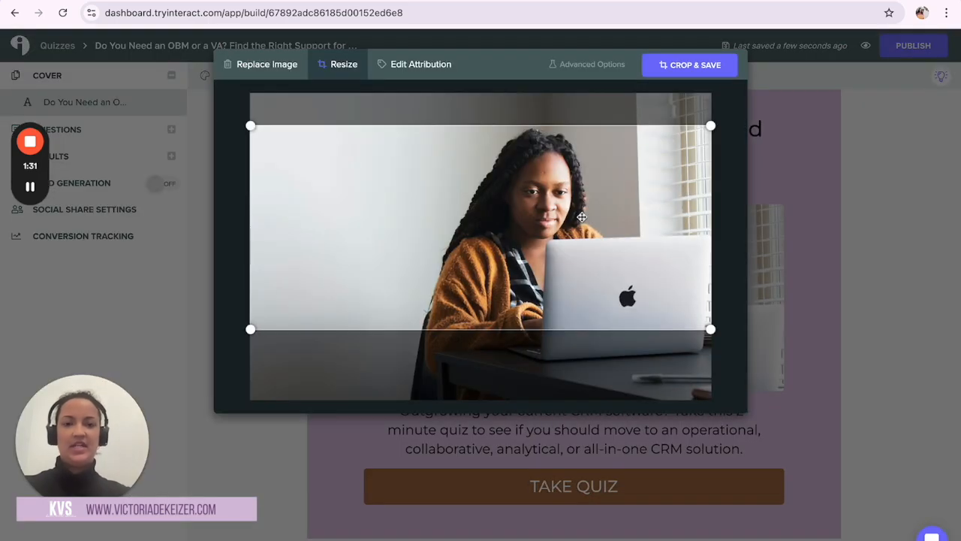
click(272, 70)
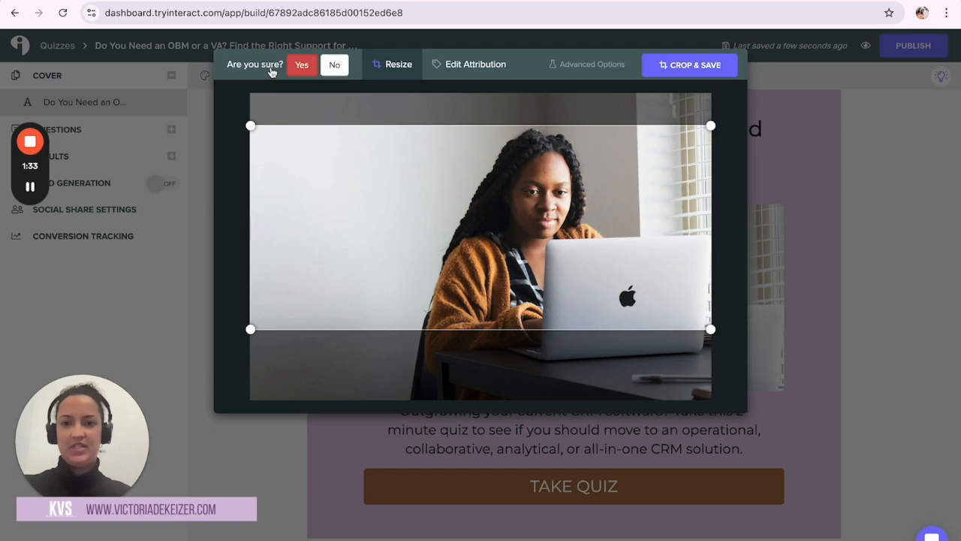
click(300, 66)
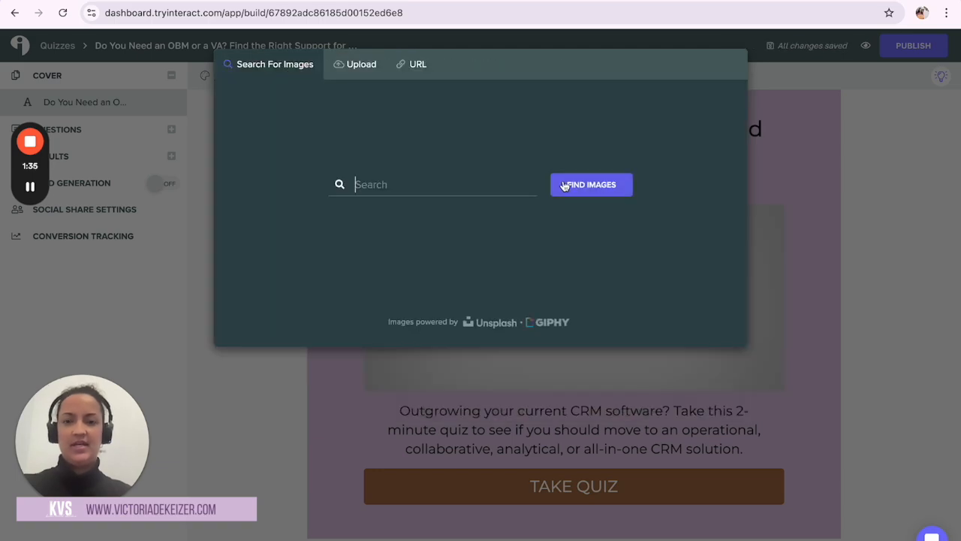
- Browse for a cover image file to upload, opening Sept 2023 Branding Shoot and its Finals - Web folder within the desktop's website pictures folder
click(361, 66)
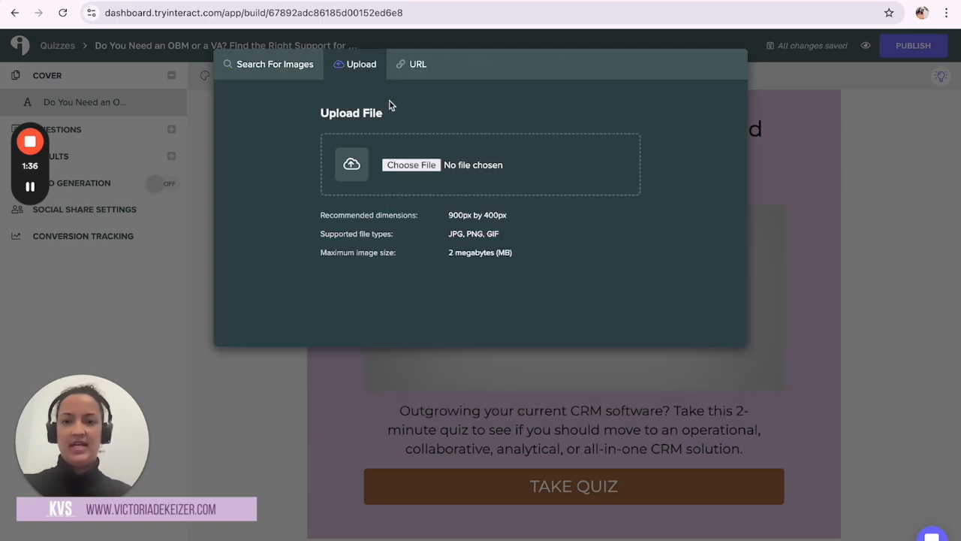
click(410, 164)
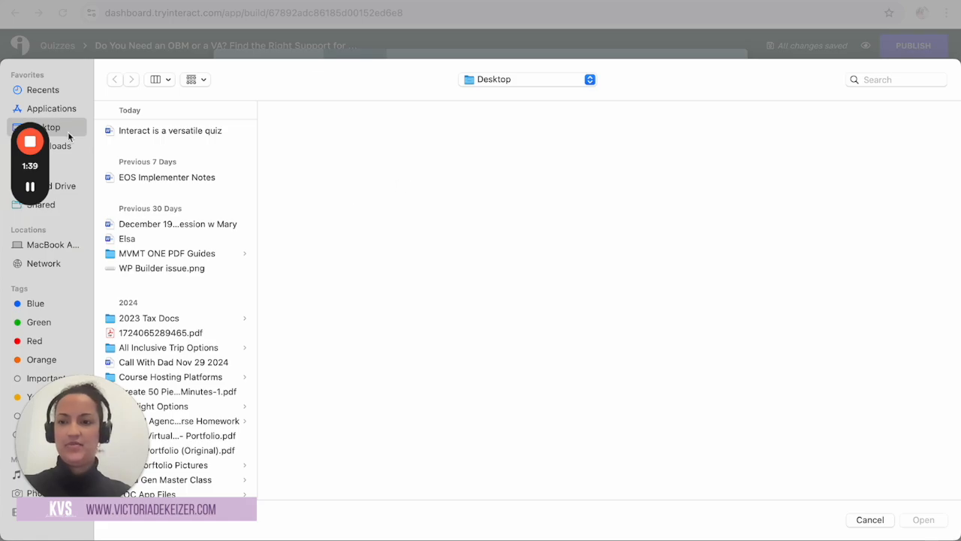
scroll(173, 248, down, 10)
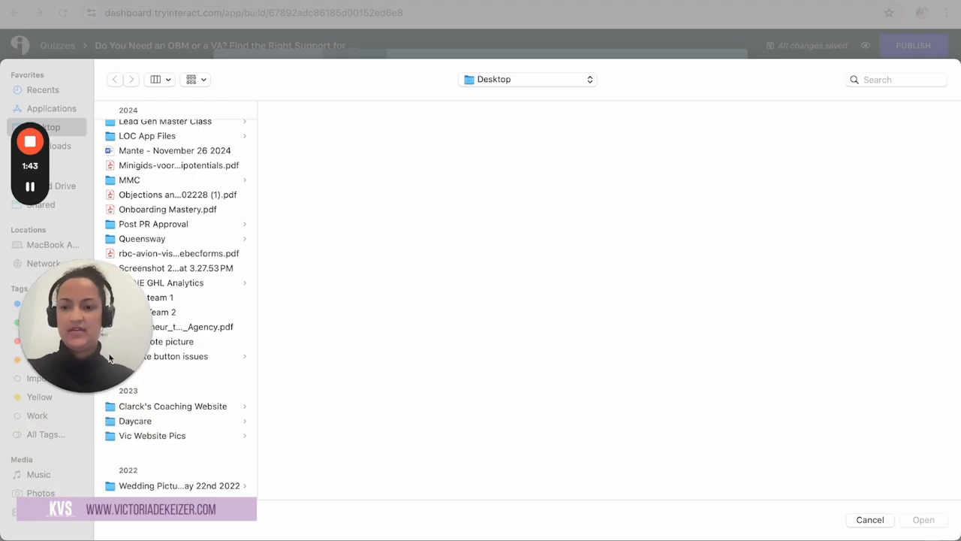
click(156, 438)
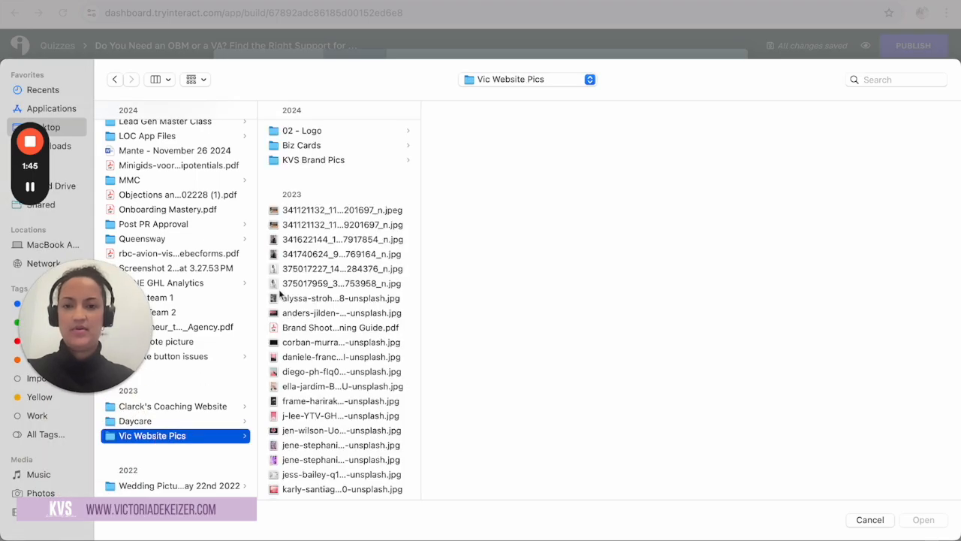
click(335, 159)
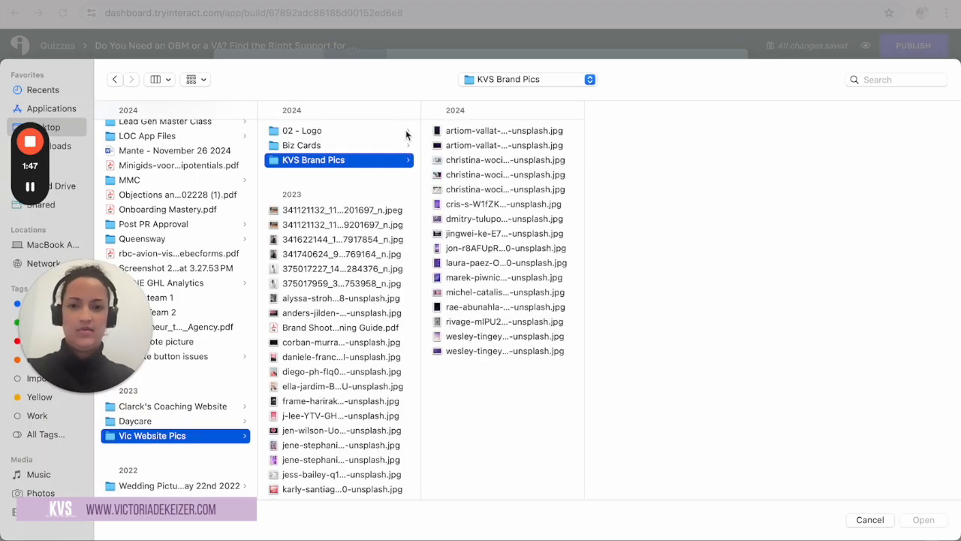
scroll(331, 247, down, 8)
scroll(331, 247, down, 2)
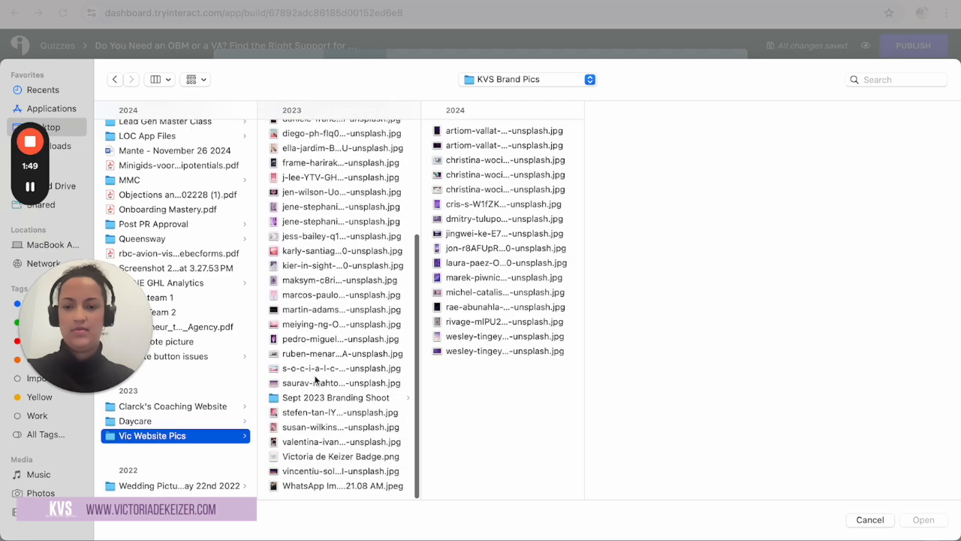
click(336, 397)
click(495, 161)
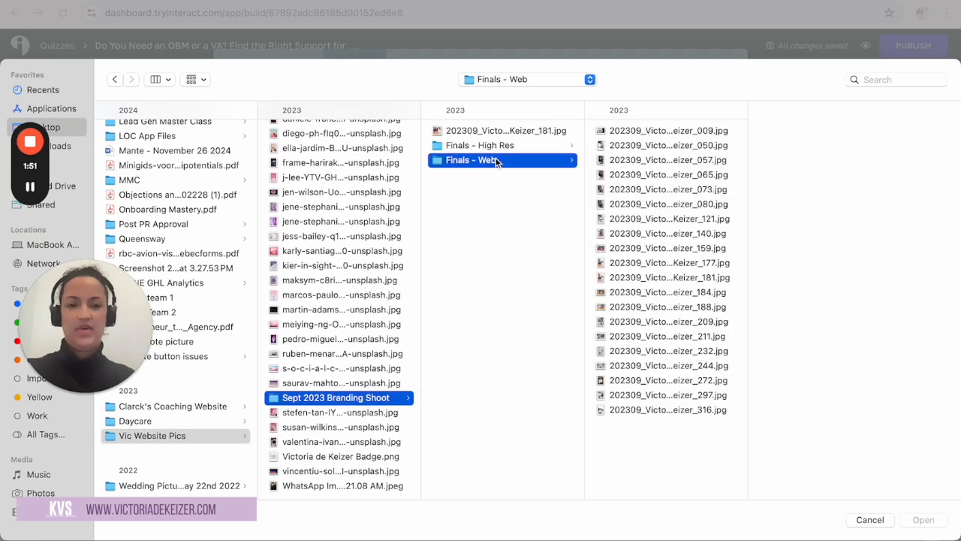
- Upload the 202309 branding photo ending in 009.jpg and save it as the cover image with the default crop
click(656, 132)
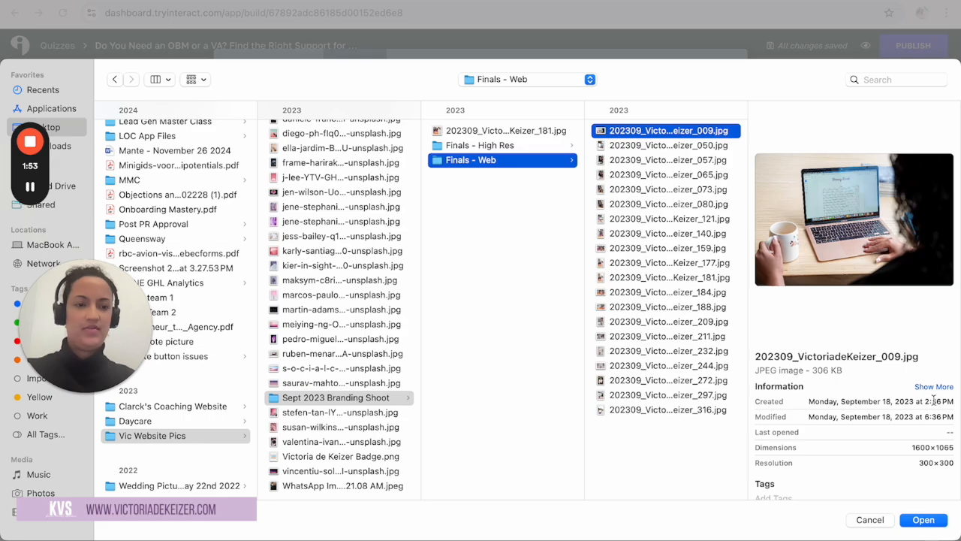
click(924, 520)
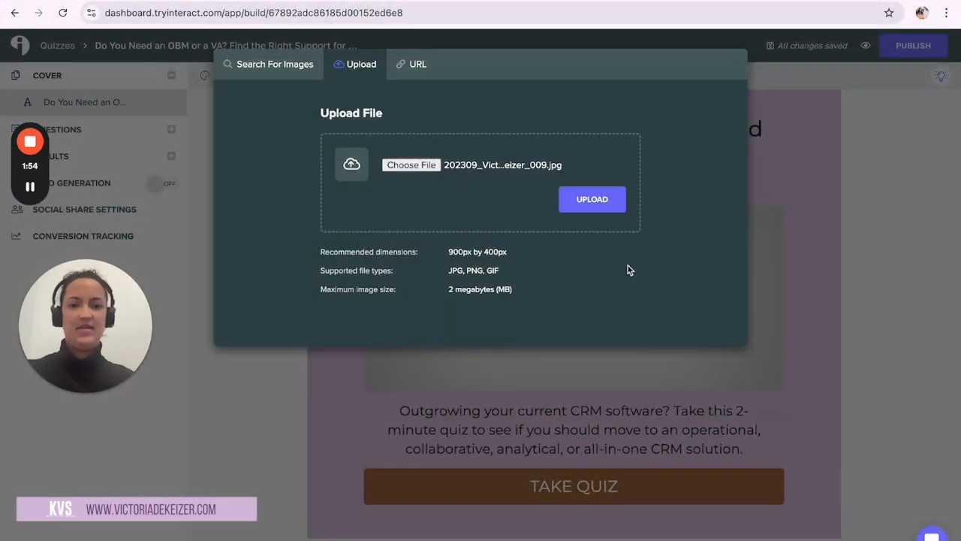
click(586, 200)
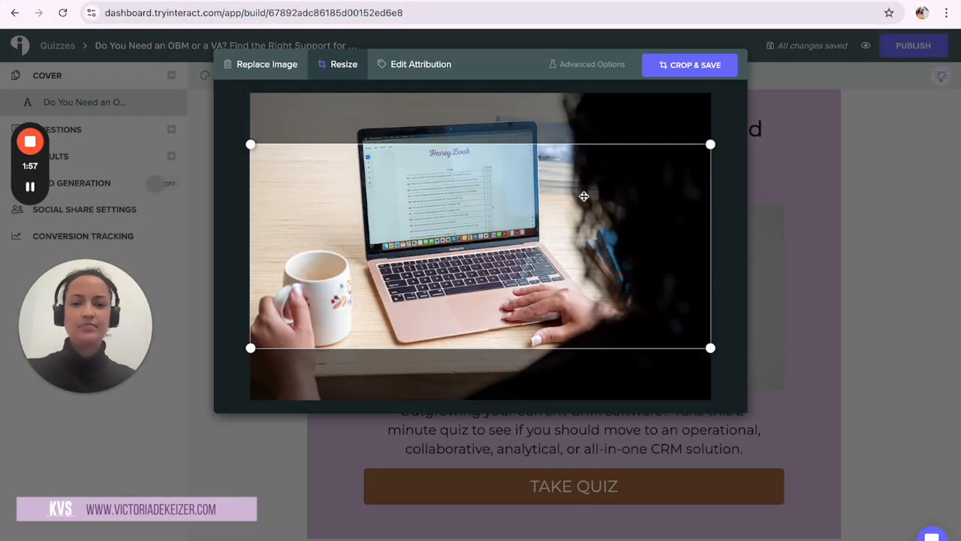
click(699, 64)
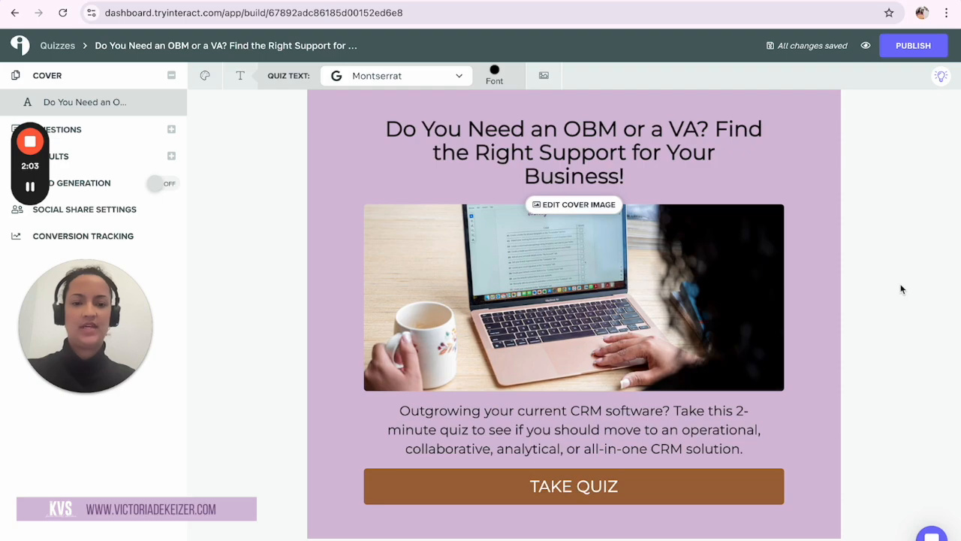
scroll(760, 391, down, 1)
scroll(526, 205, up, 1)
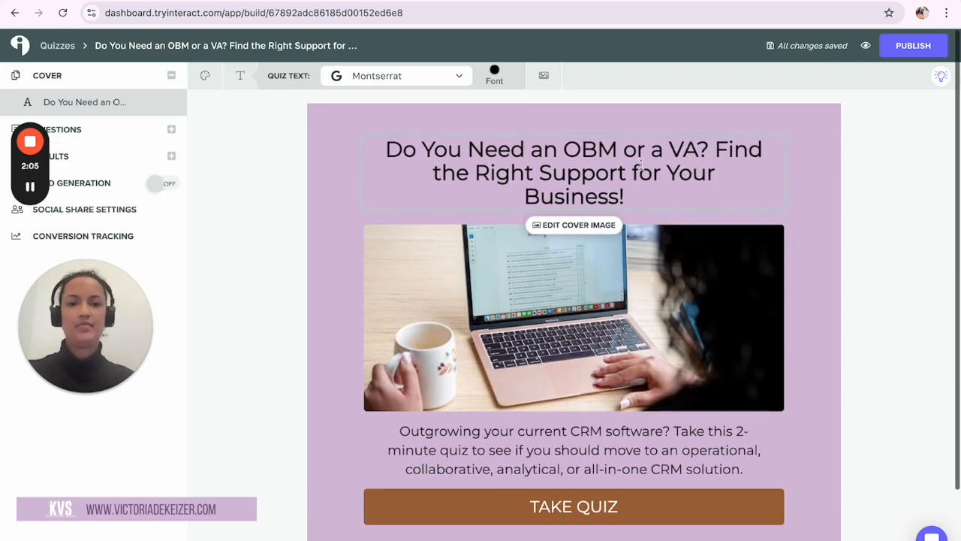
drag(716, 148, 696, 186)
key(ctrl+c)
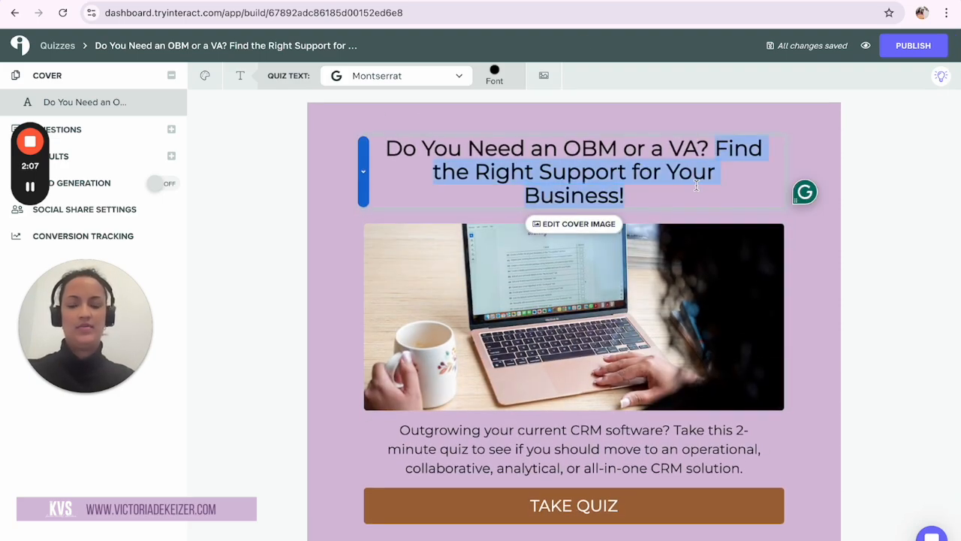
key(BackSpace)
double_click(539, 383)
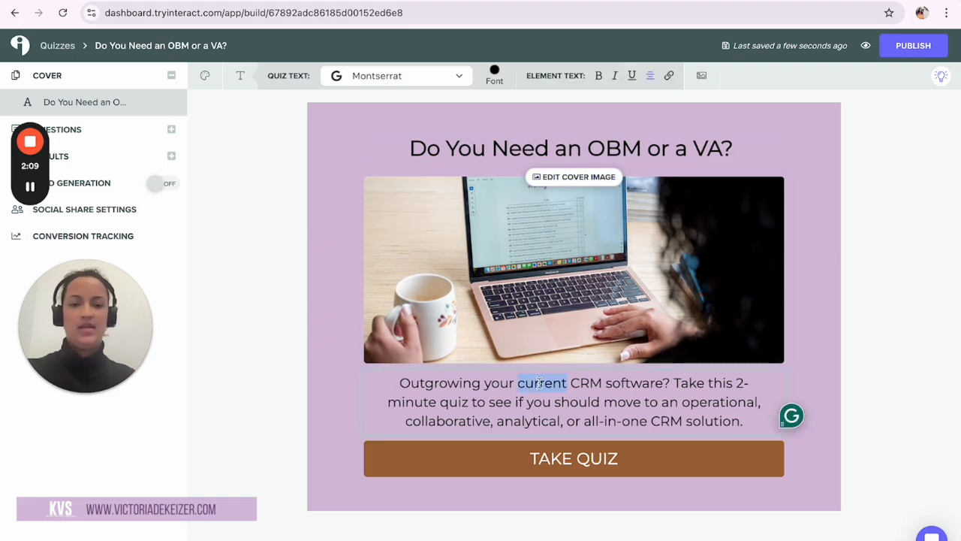
triple_click(539, 383)
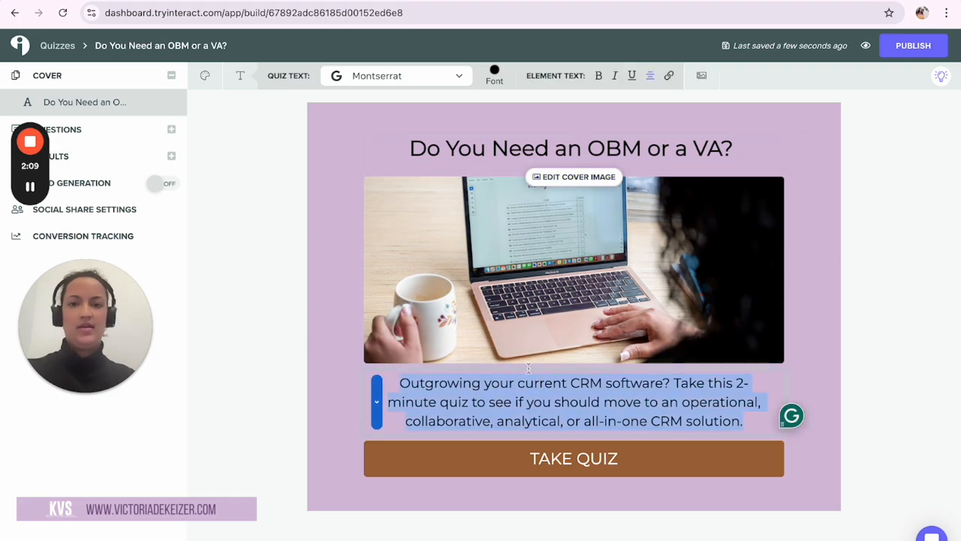
click(679, 111)
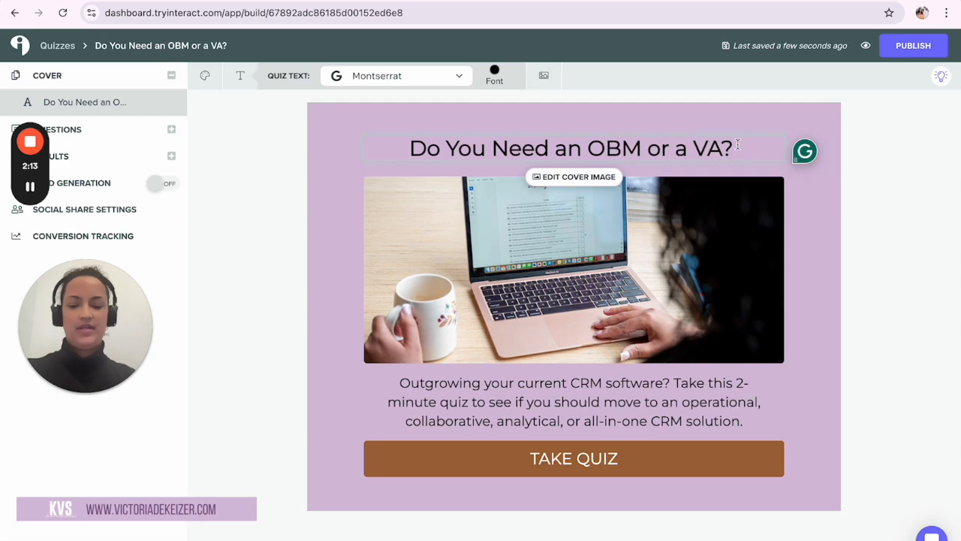
key(ctrl+v)
drag(625, 177, 715, 131)
click(879, 217)
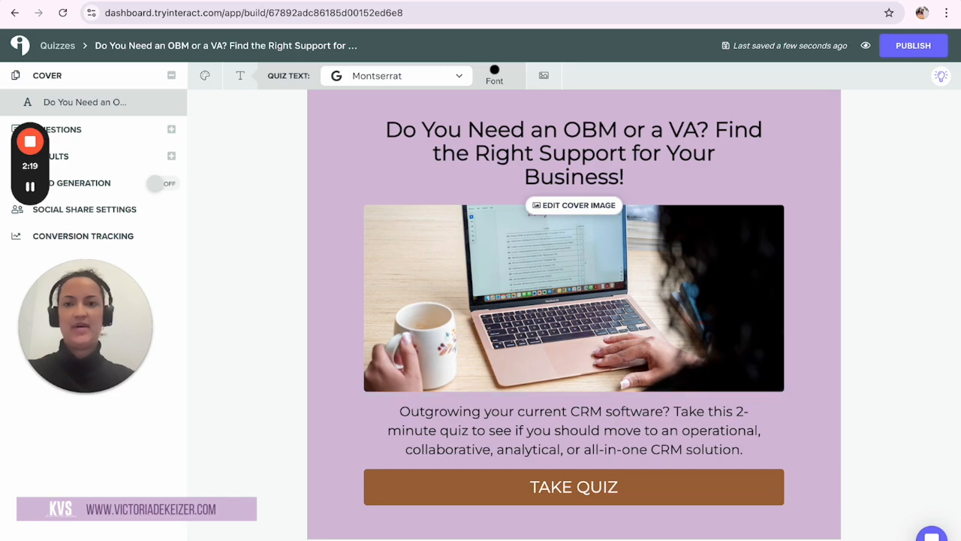
- Review the Quiz Introduction and Alternate Introduction in the quiz text document against the description on the quiz cover
key(ctrl+Tab)
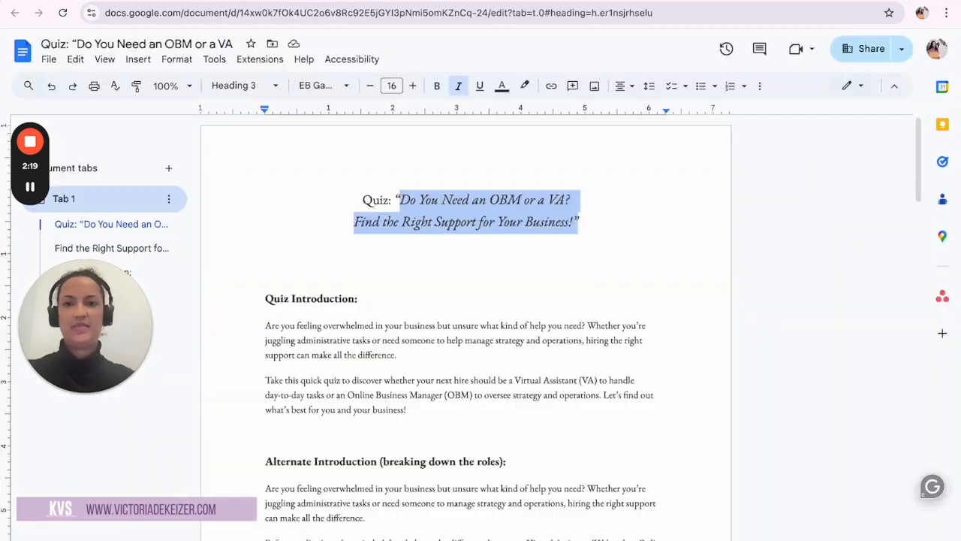
click(379, 314)
scroll(379, 315, down, 5)
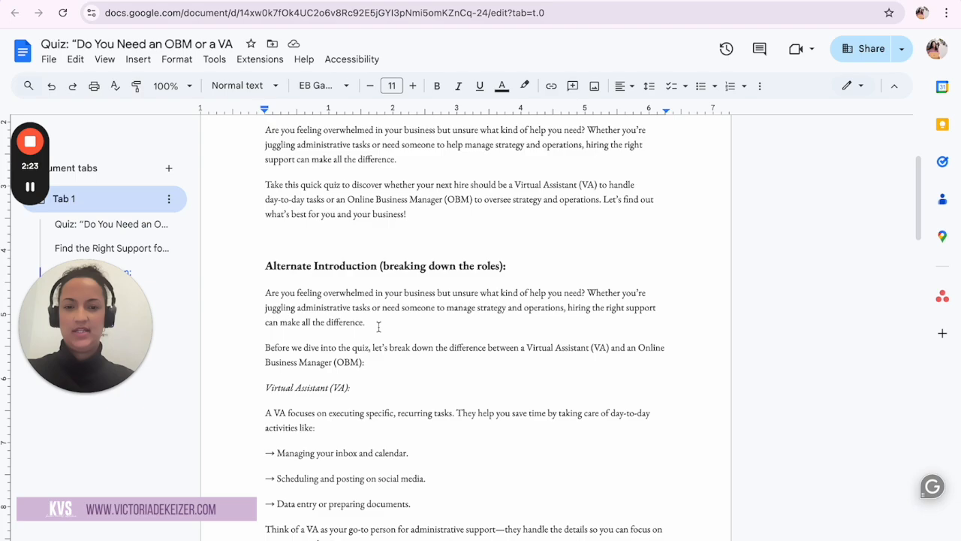
scroll(379, 327, down, 1)
scroll(379, 327, up, 3)
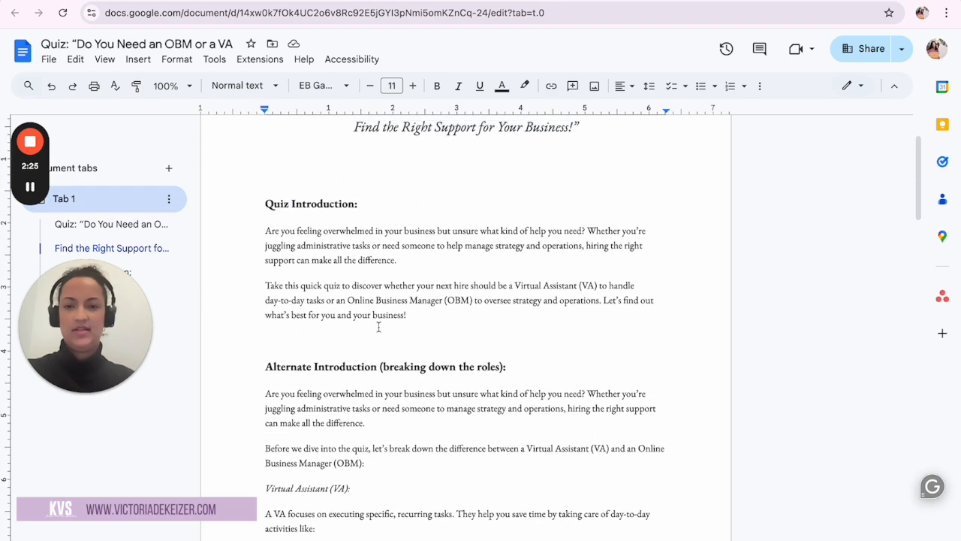
click(311, 260)
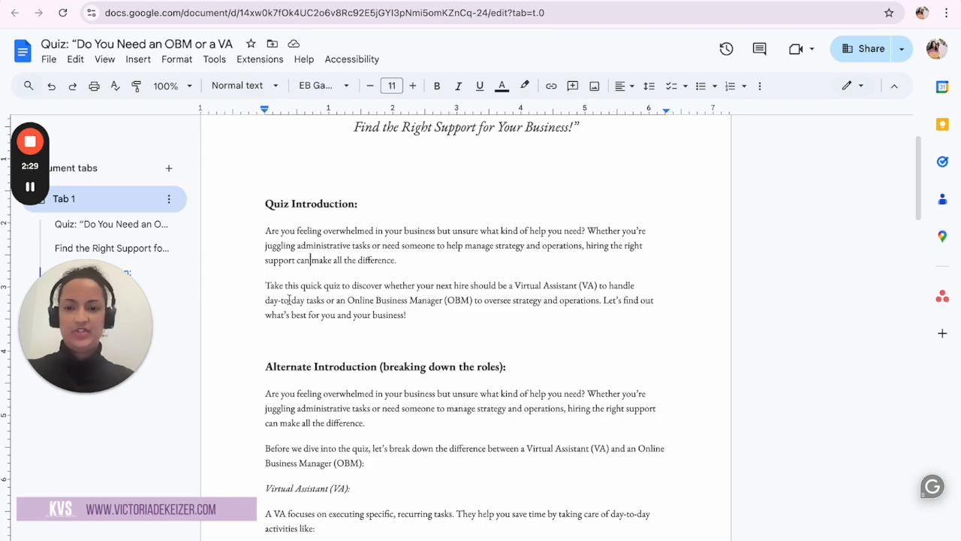
scroll(326, 355, down, 1)
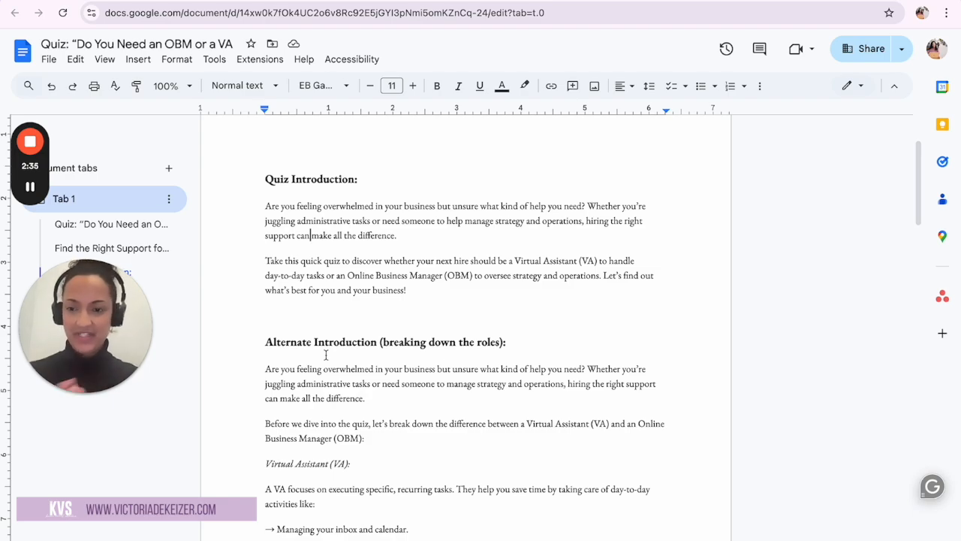
click(155, 1)
scroll(568, 343, down, 1)
scroll(569, 343, down, 1)
scroll(568, 343, up, 2)
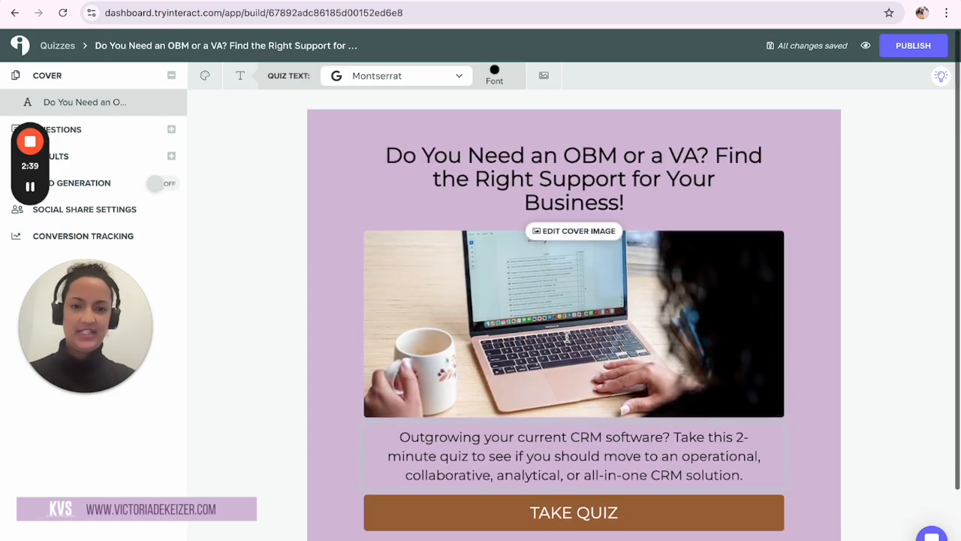
scroll(568, 342, down, 1)
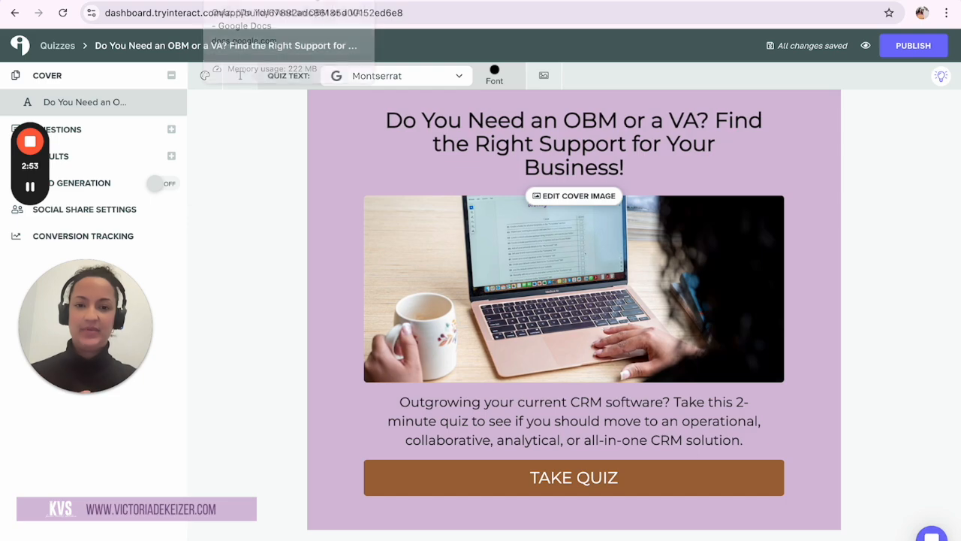
- Copy the second Quiz Introduction paragraph, beginning "Take this quick quiz to discover", from the quiz text document
click(318, 1)
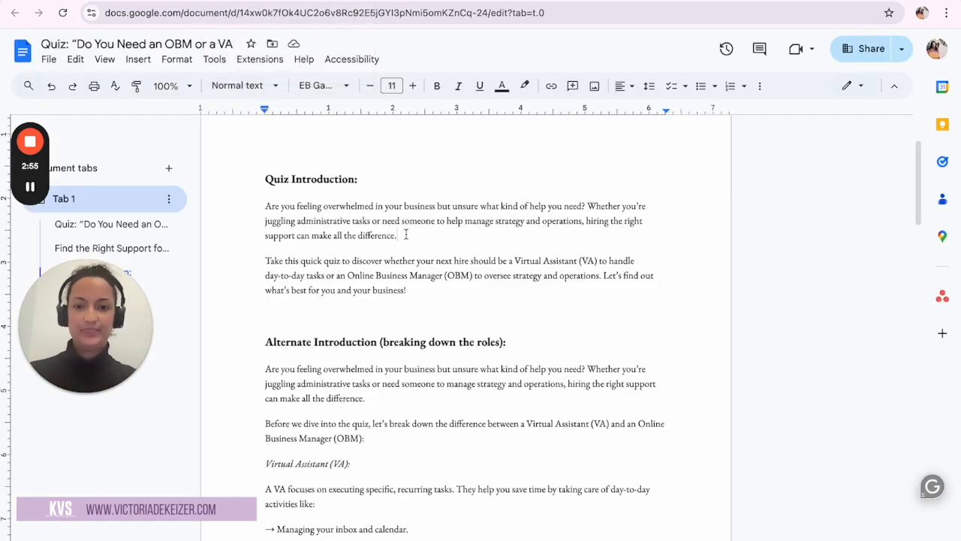
scroll(405, 234, down, 1)
scroll(402, 236, up, 1)
click(266, 218)
shift+click(444, 296)
click(423, 293)
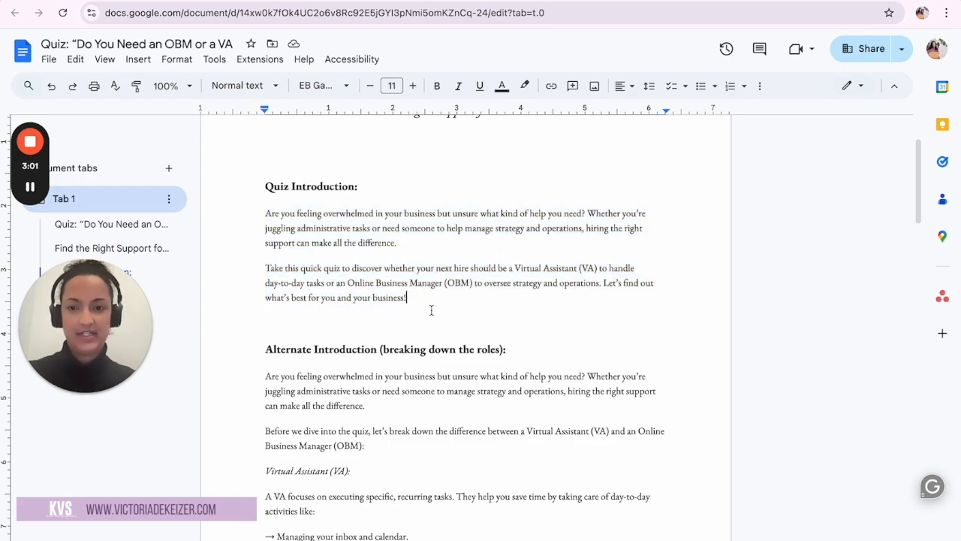
scroll(432, 311, down, 1)
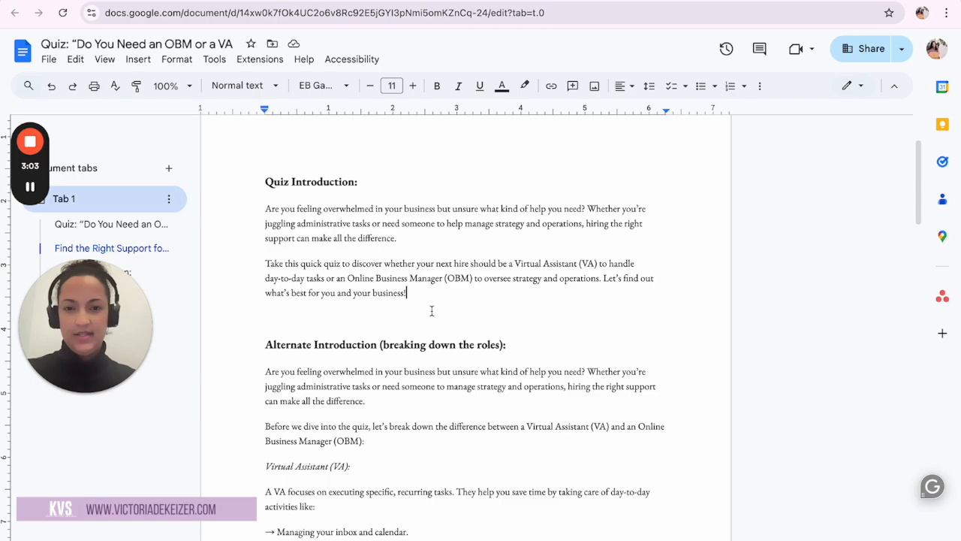
scroll(402, 278, down, 1)
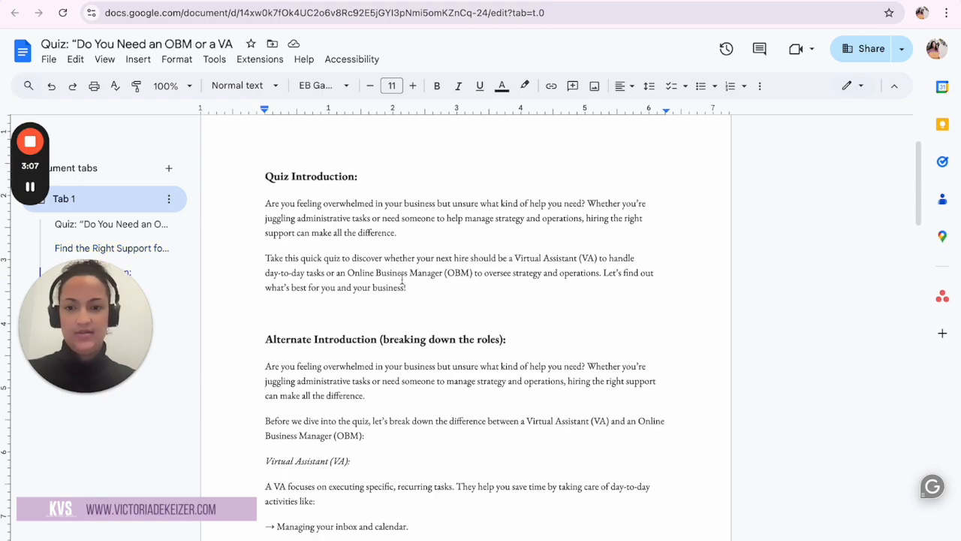
drag(419, 288, 261, 259)
key(ctrl+c)
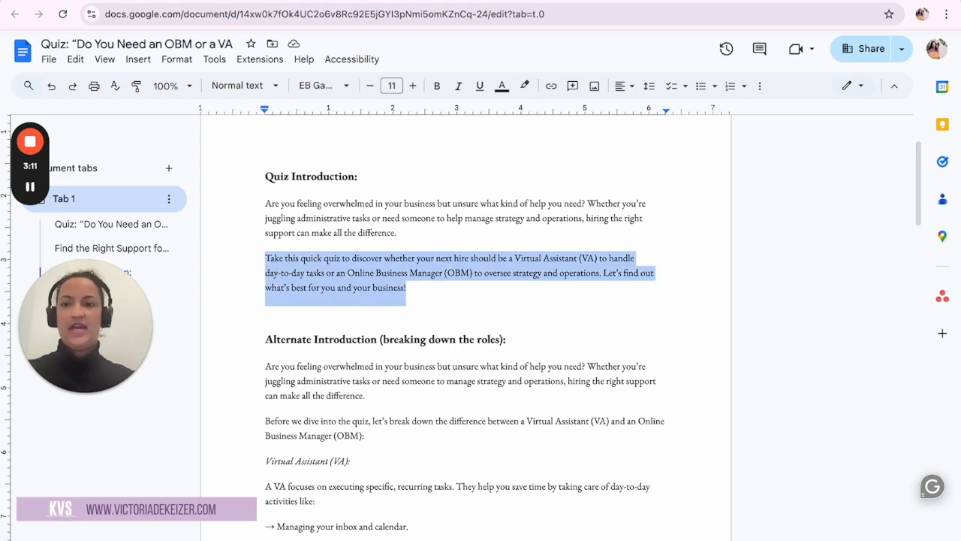
- Return to Interact and replace the cover description with the copied "Take this quick quiz" paragraph
click(129, 4)
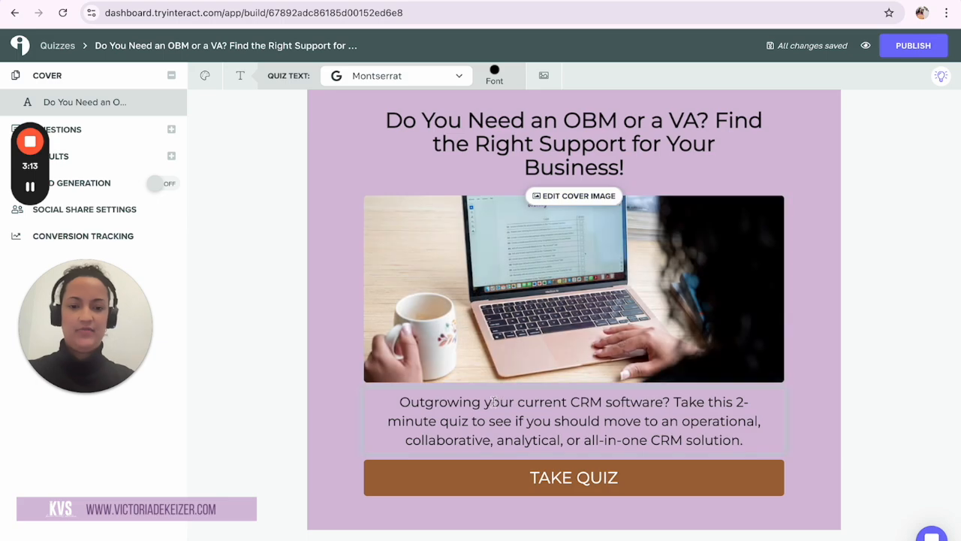
triple_click(495, 402)
key(ctrl+v)
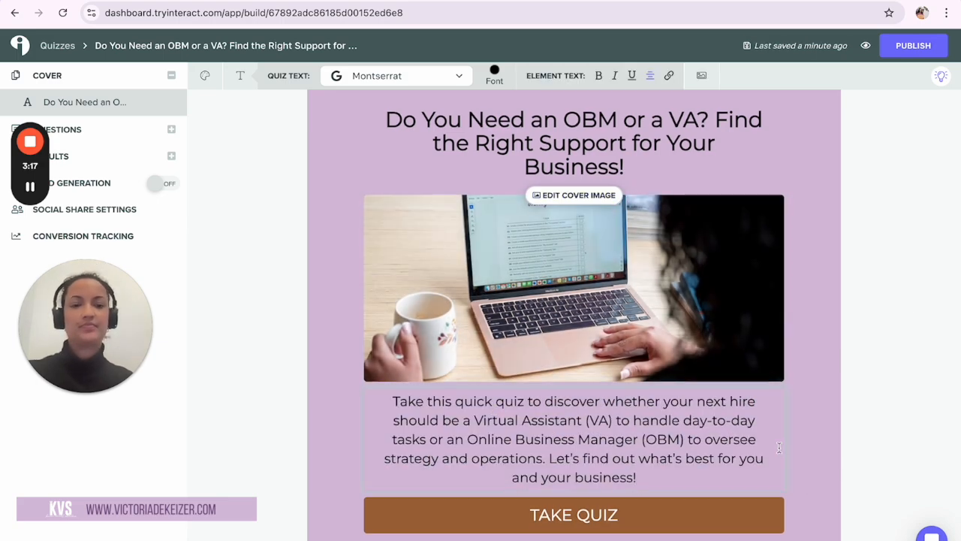
scroll(778, 448, down, 2)
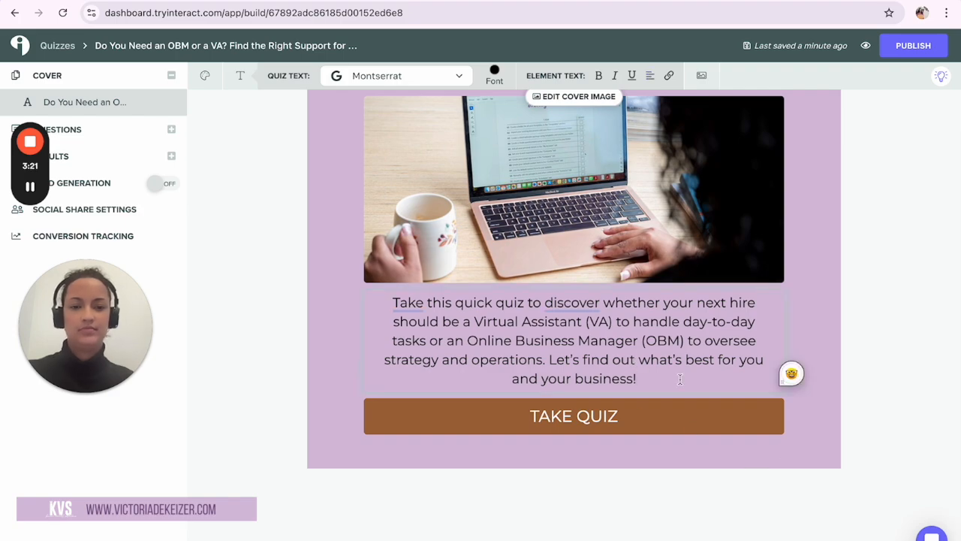
scroll(680, 379, up, 2)
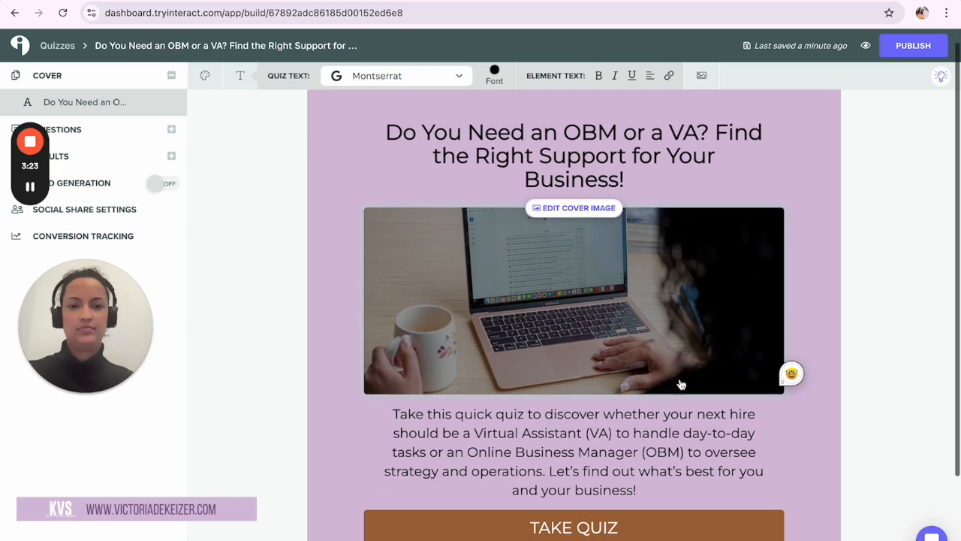
- Copy the first Quiz Introduction paragraph, beginning "Are you feeling overwhelmed in your business", from the quiz text document
click(289, 3)
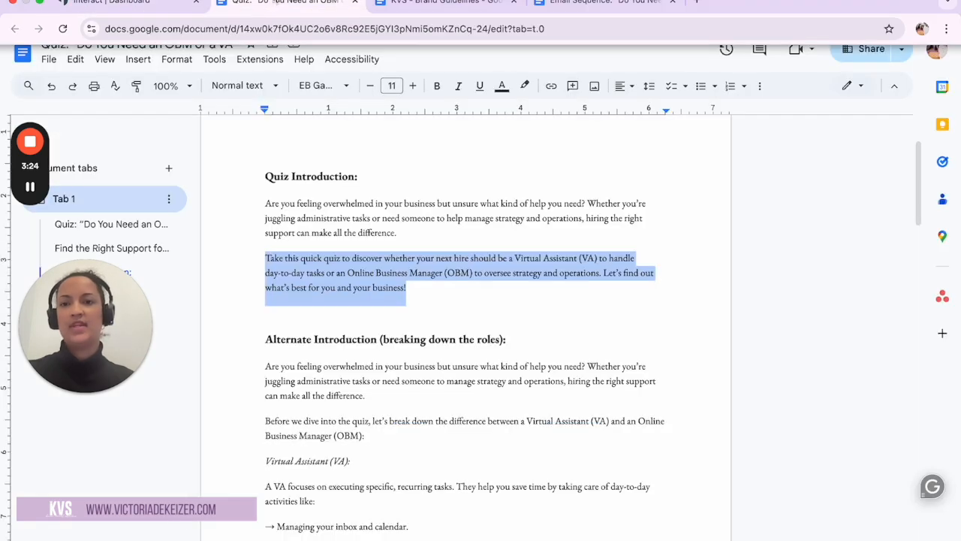
double_click(295, 214)
triple_click(295, 214)
key(ctrl+c)
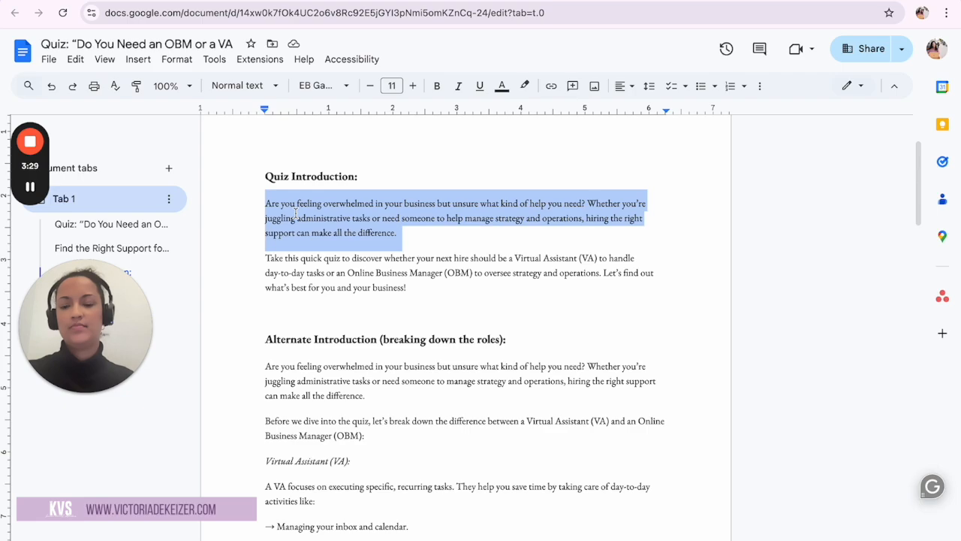
- Replace the cover description in Interact with the copied "Are you feeling overwhelmed" paragraph and remove its trailing blank line
click(134, 2)
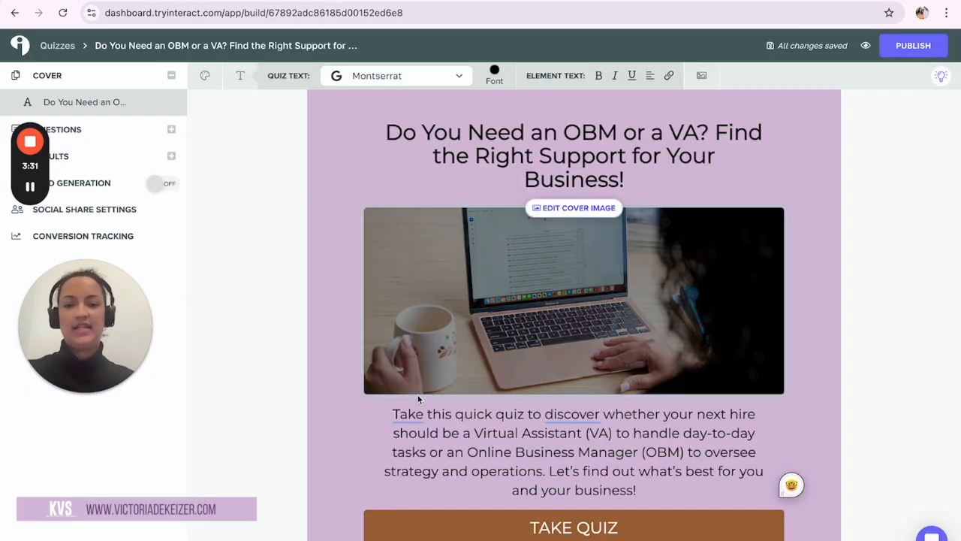
triple_click(438, 426)
key(ctrl+v)
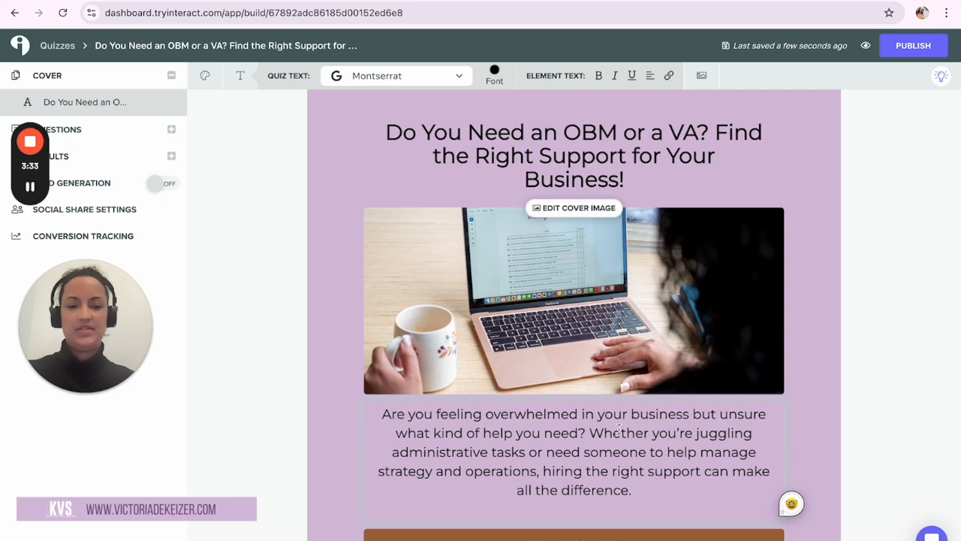
click(589, 512)
key(BackSpace)
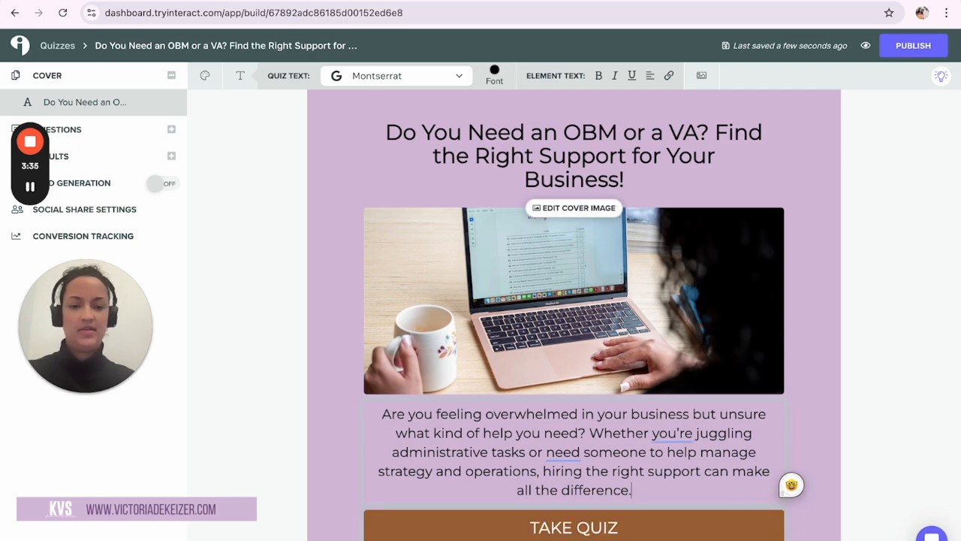
- Copy the purple hex code 784B84 from the KVS - Brand Guidelines document and return to the Interact quiz builder
scroll(681, 494, down, 1)
click(685, 473)
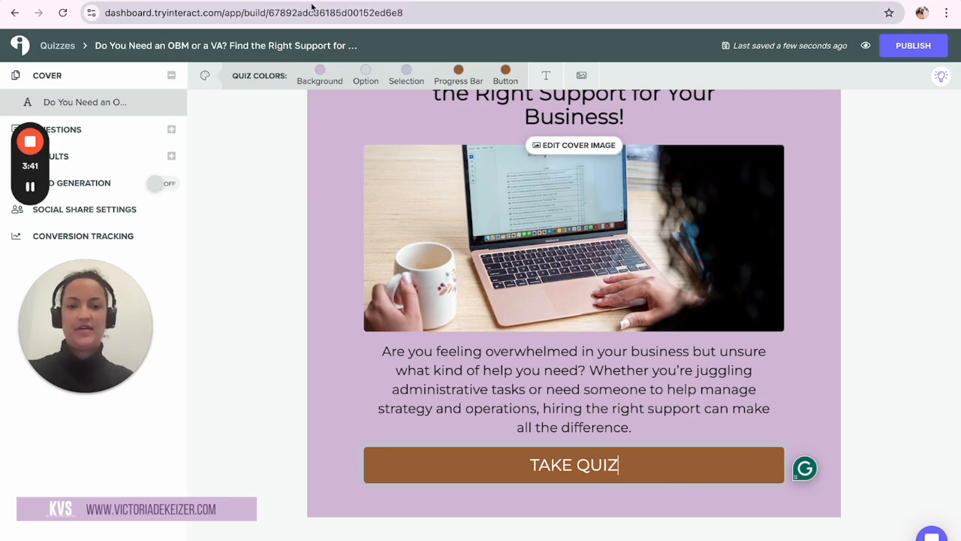
click(434, 0)
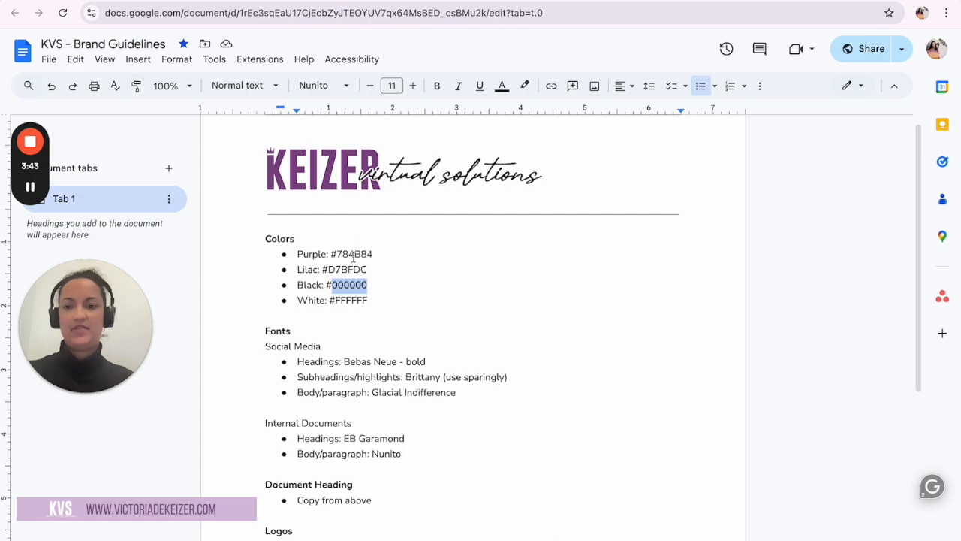
click(350, 285)
drag(374, 254, 340, 253)
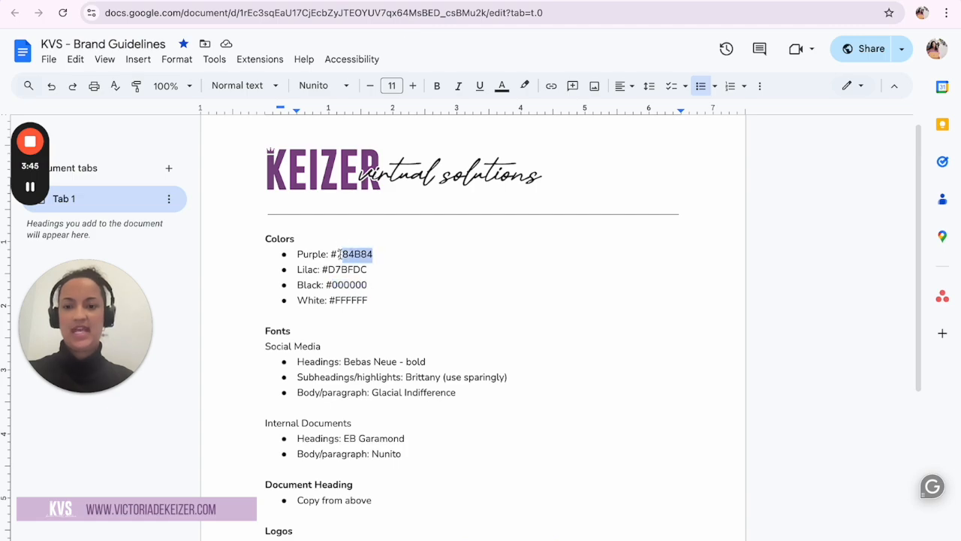
click(368, 0)
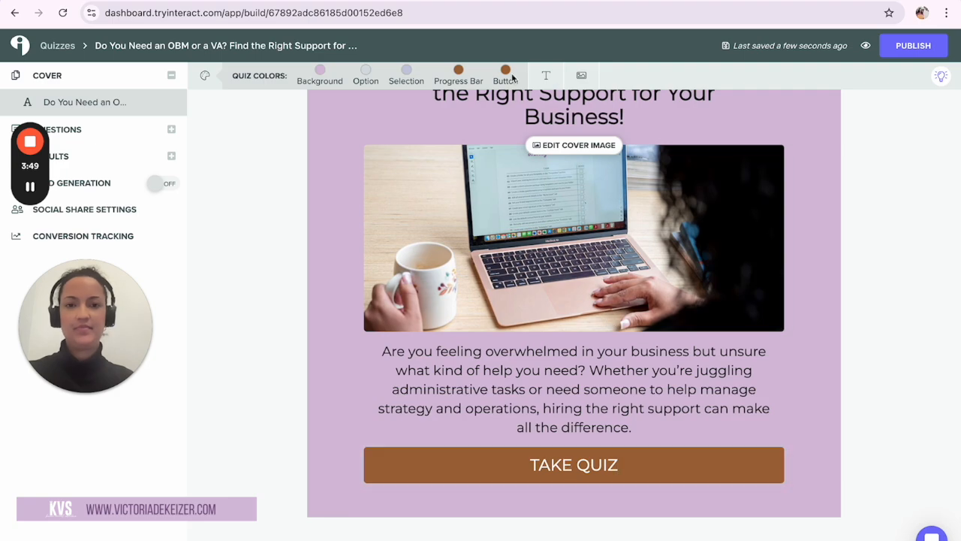
- Set the quiz's button color to the brand purple #784B84
click(508, 75)
click(553, 209)
key(ctrl+a)
text(#783B84)
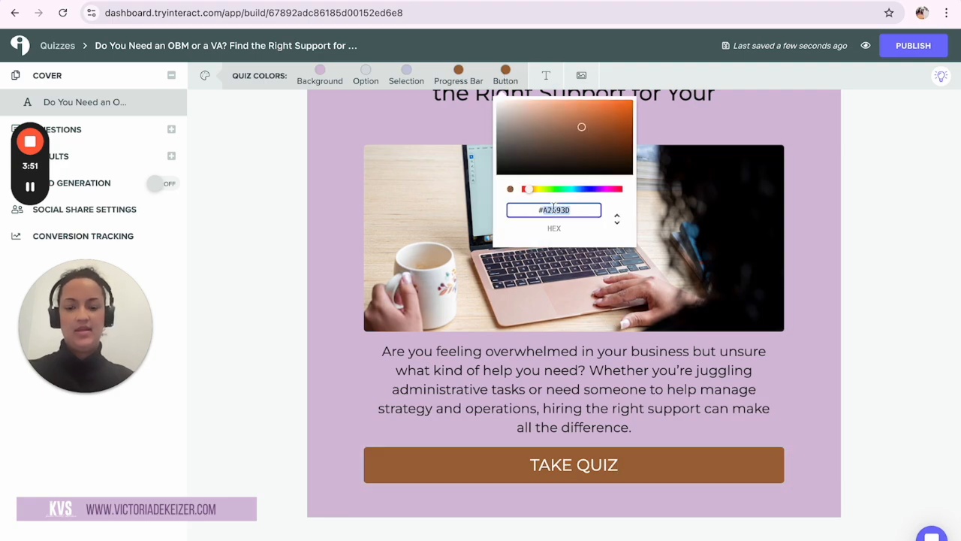
click(841, 338)
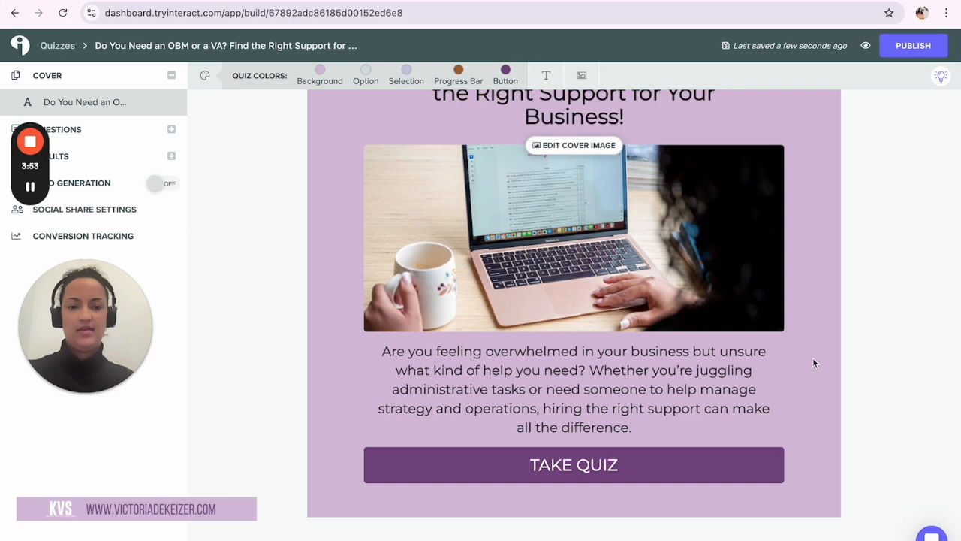
- Set the quiz's progress bar color to the same brand purple, #784B84
scroll(631, 350, up, 2)
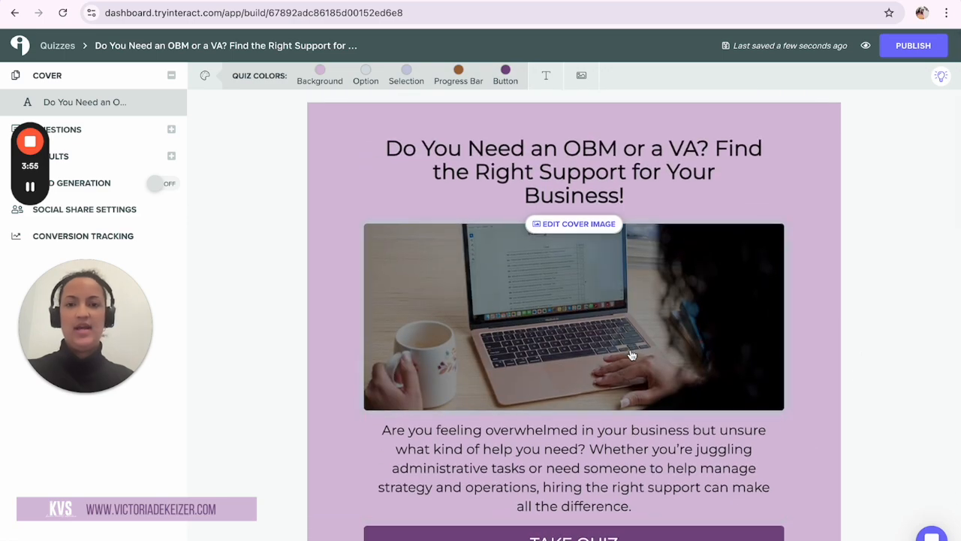
scroll(631, 355, down, 1)
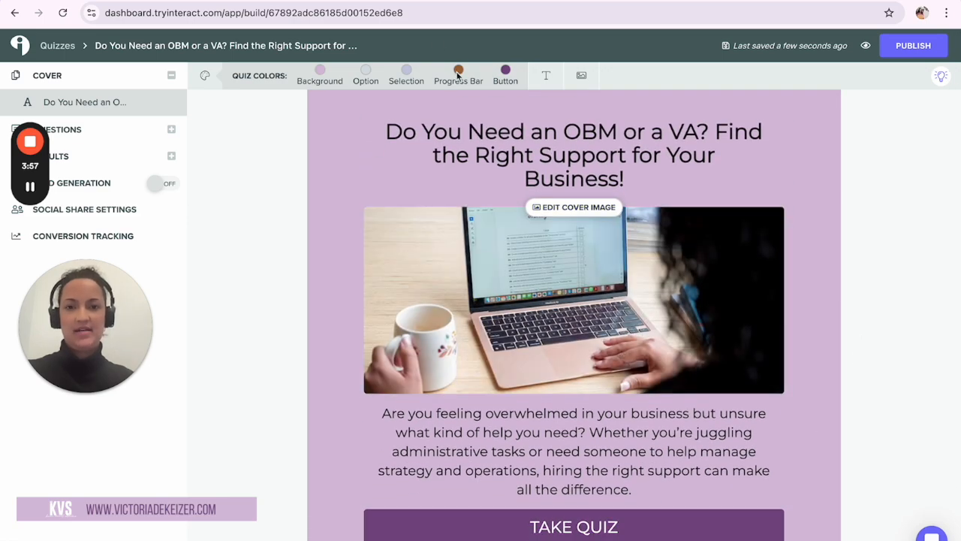
click(458, 71)
click(496, 209)
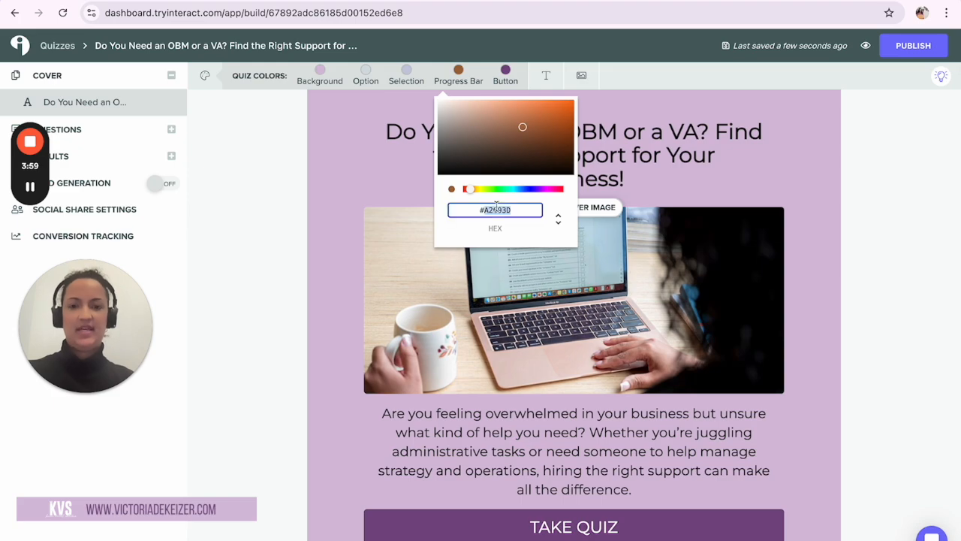
key(ctrl+v)
click(871, 290)
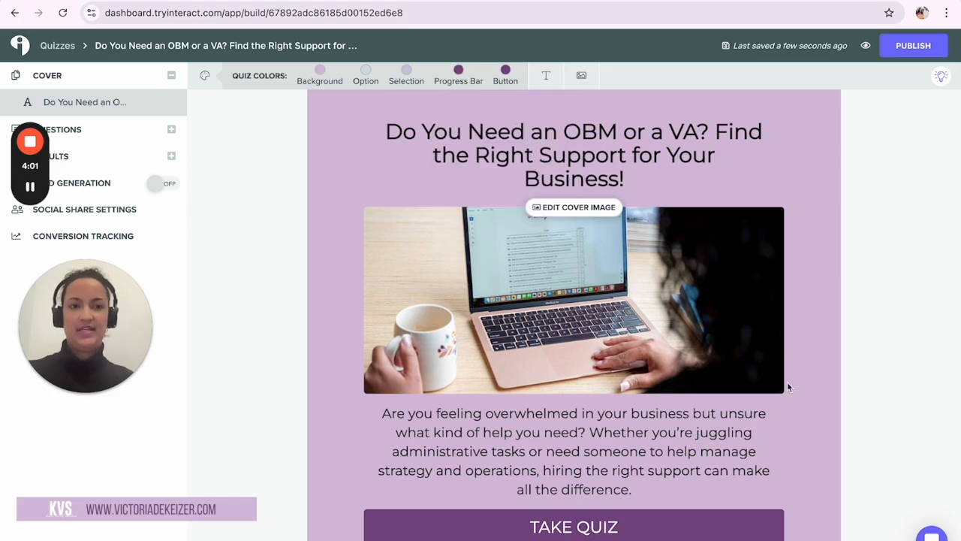
- Examine the cover's title, photo, description and Take Quiz button in the editor and in the quiz preview, then close the preview
scroll(787, 387, down, 2)
scroll(787, 387, up, 2)
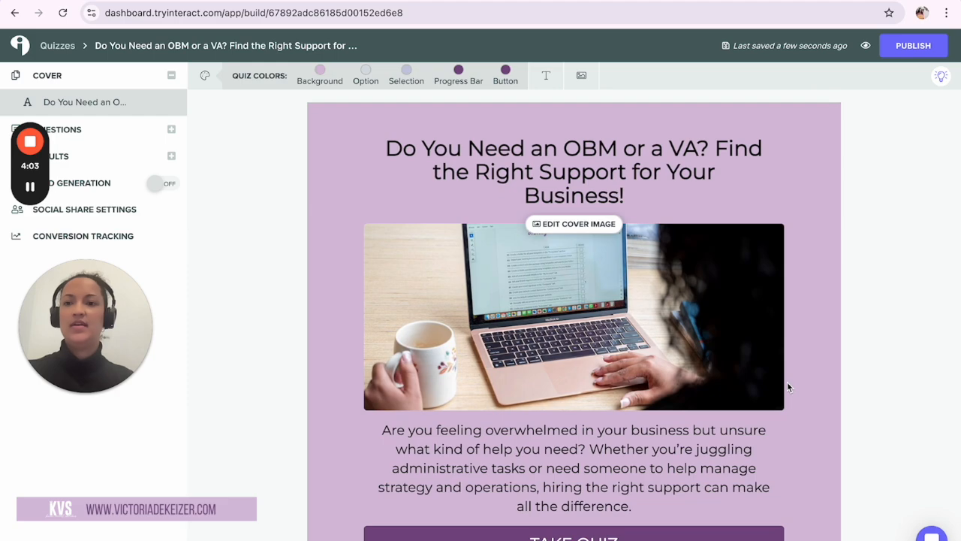
scroll(858, 242, down, 2)
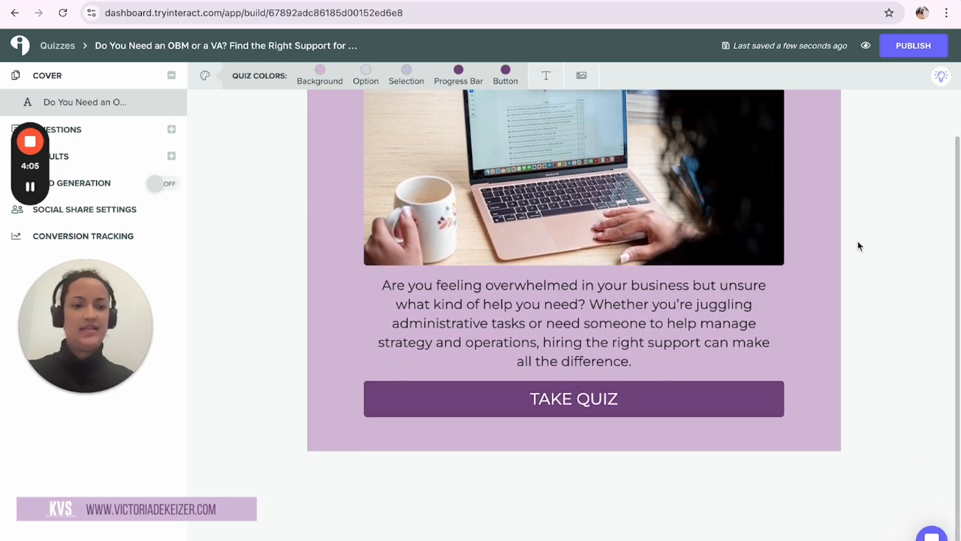
scroll(858, 242, up, 2)
scroll(858, 245, down, 1)
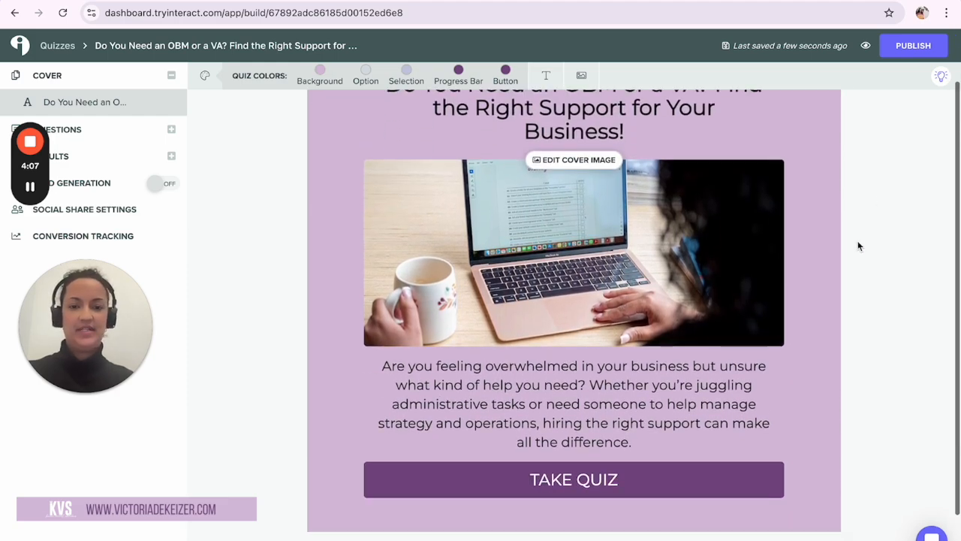
scroll(683, 226, up, 1)
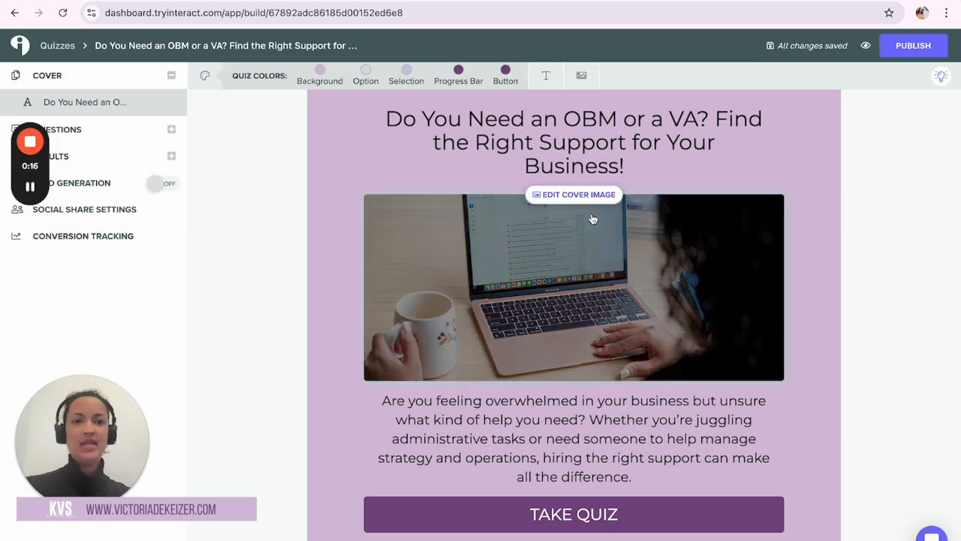
click(865, 48)
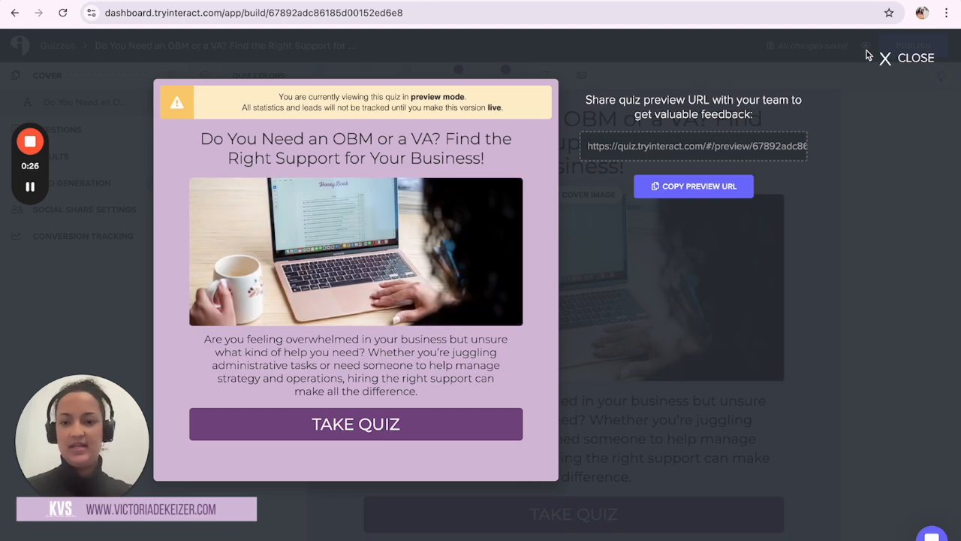
scroll(474, 294, down, 1)
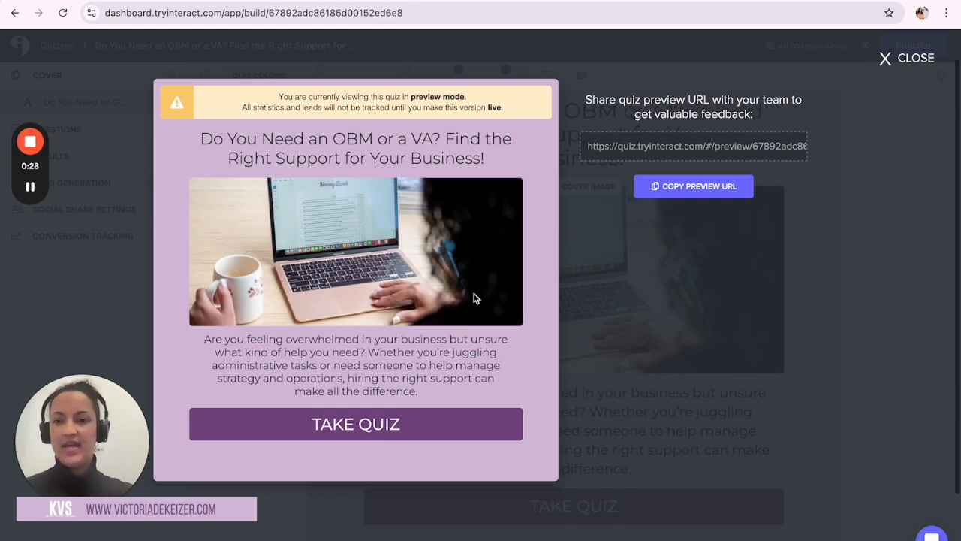
scroll(473, 298, up, 2)
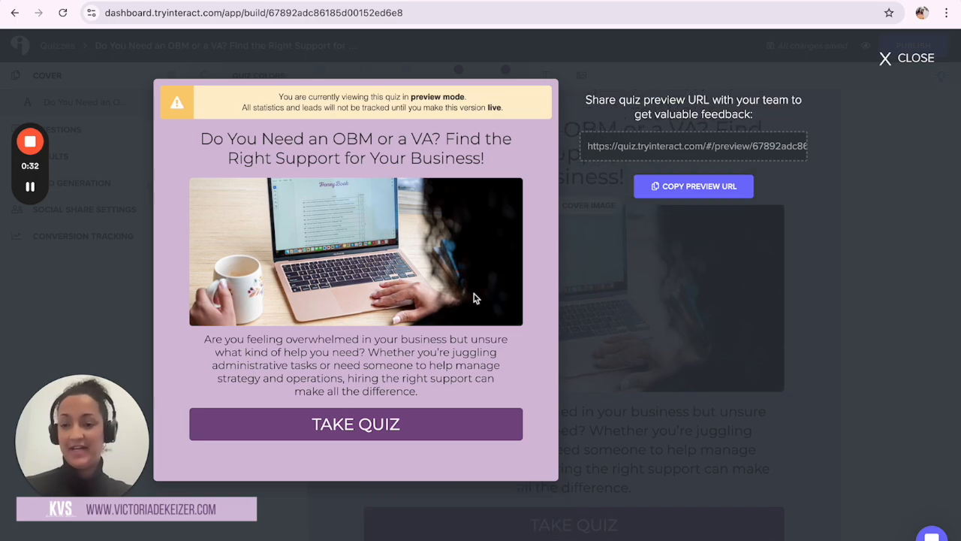
scroll(474, 296, up, 1)
scroll(474, 294, up, 1)
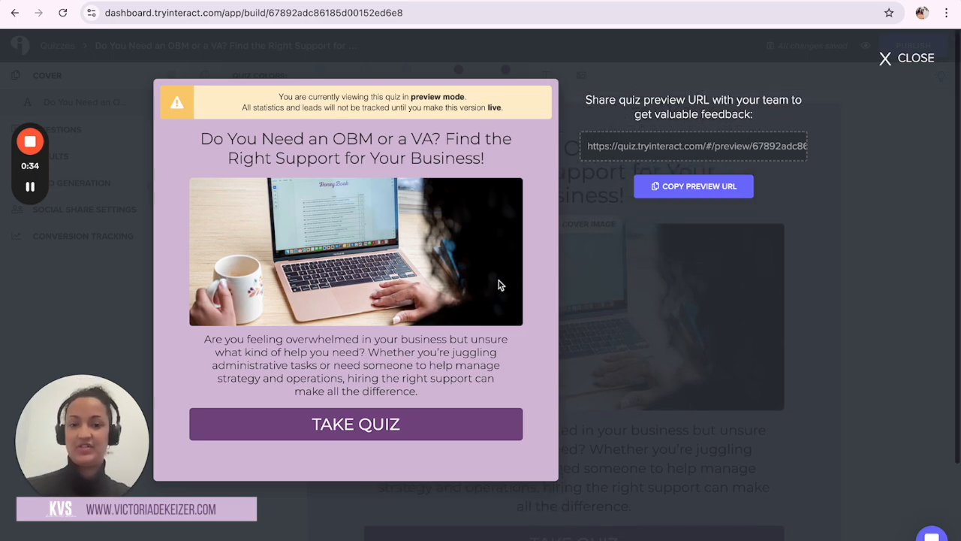
click(885, 58)
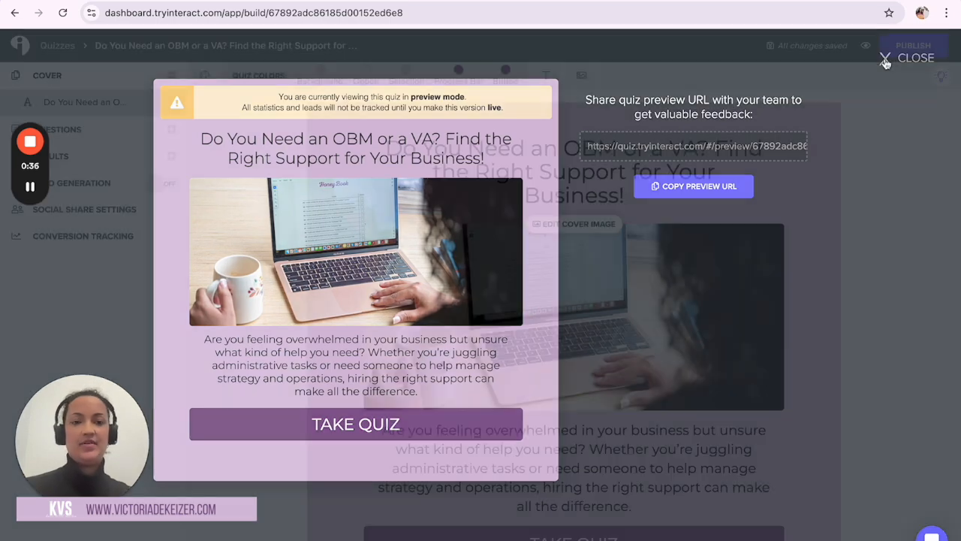
triple_click(554, 181)
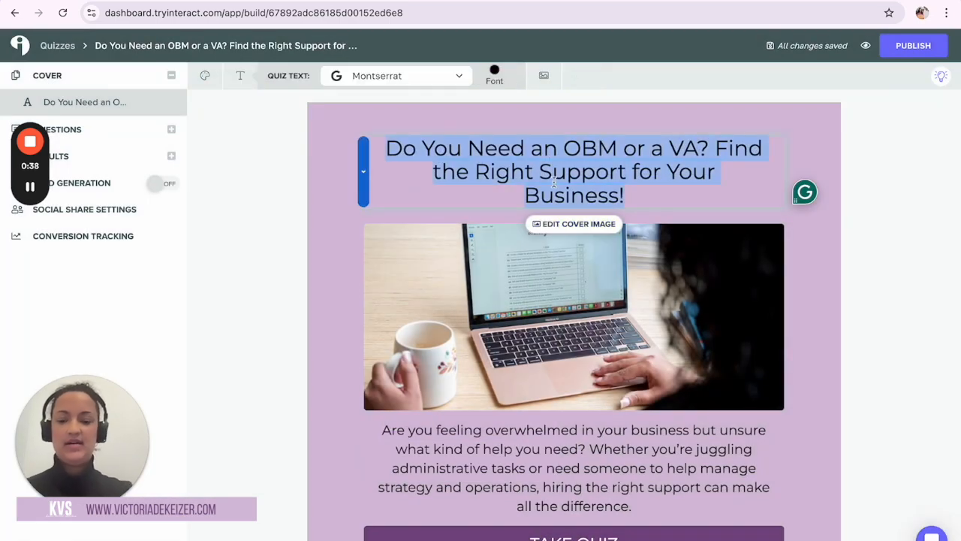
click(500, 448)
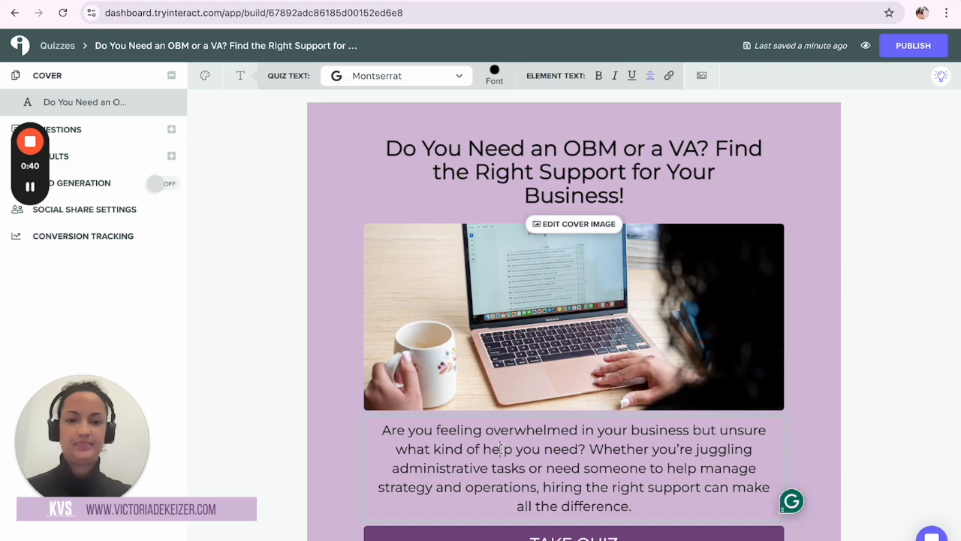
- Open the quiz's question list and examine the images and answers of all seven template questions
click(852, 185)
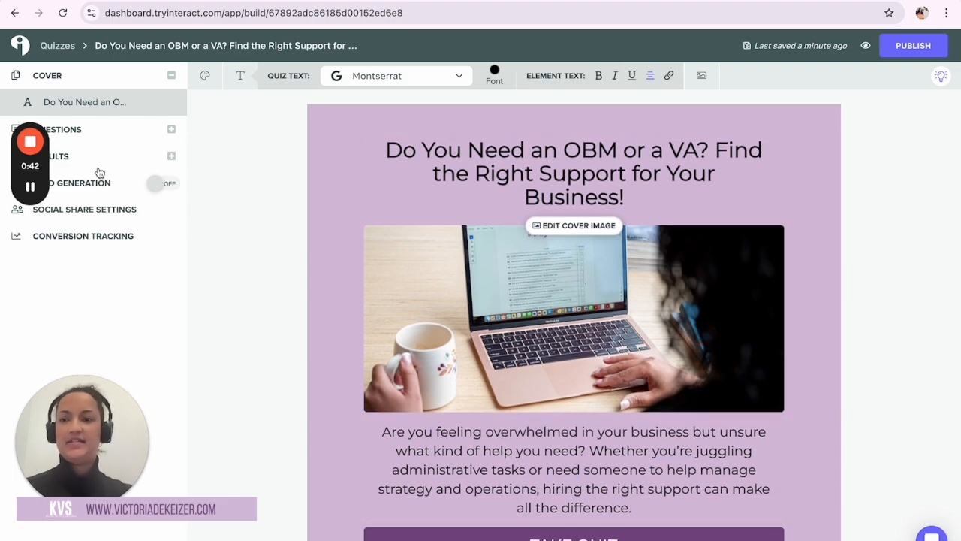
click(97, 131)
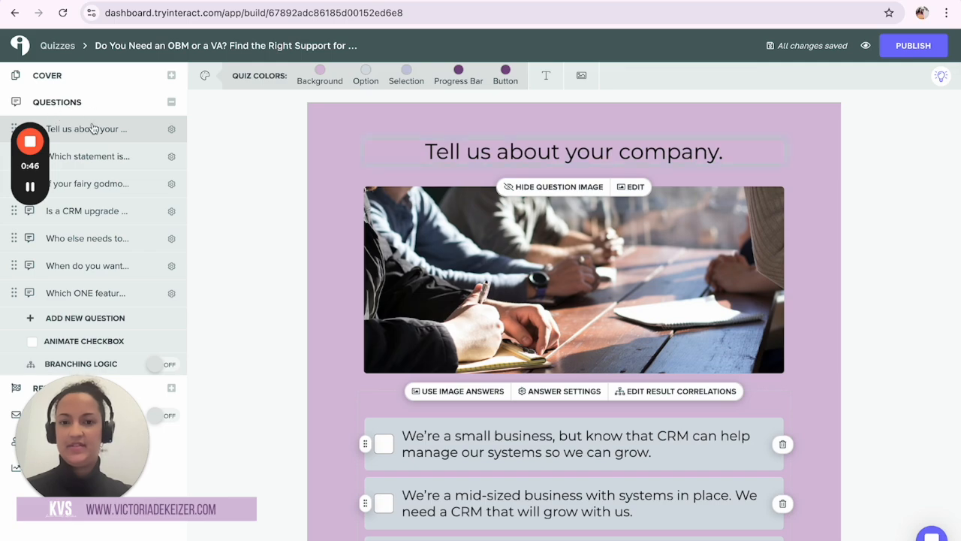
scroll(336, 338, down, 3)
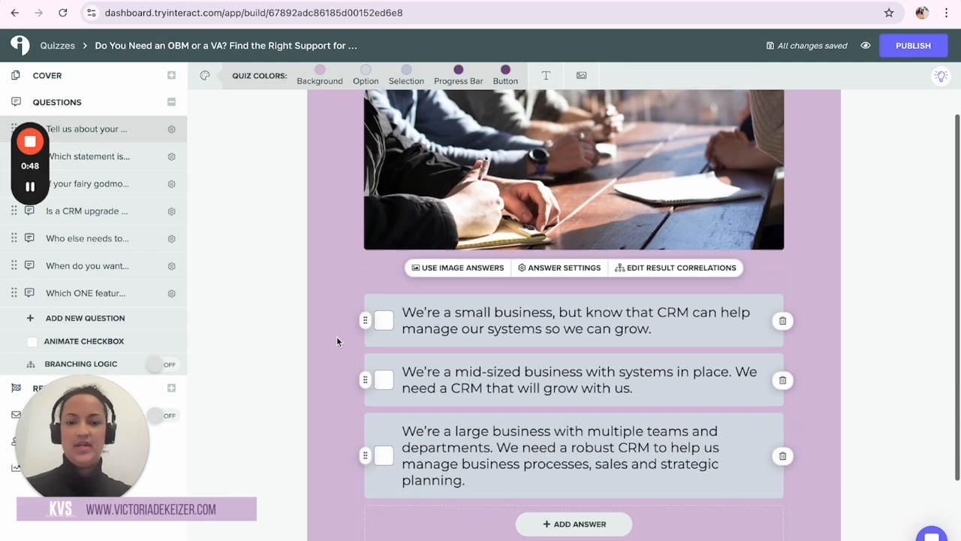
scroll(338, 342, down, 2)
scroll(337, 342, up, 1)
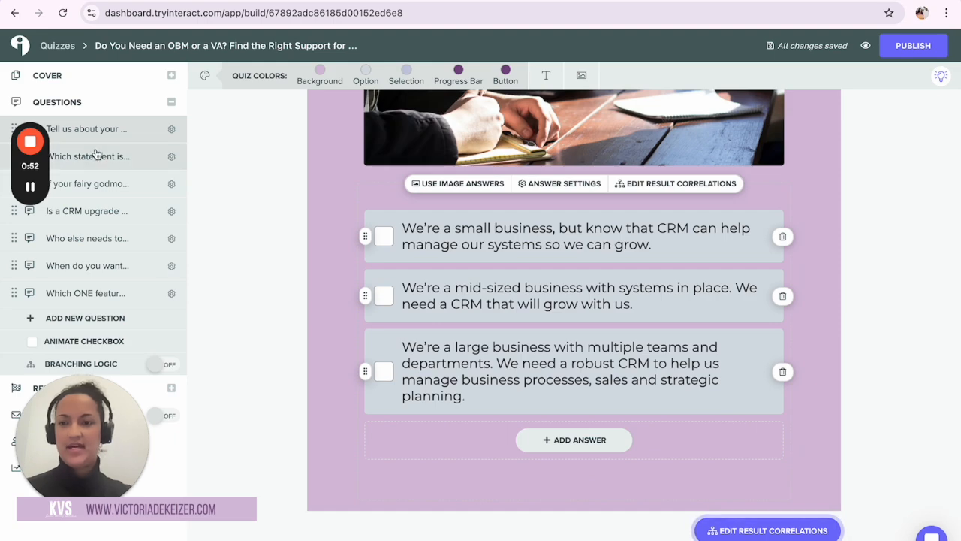
click(96, 154)
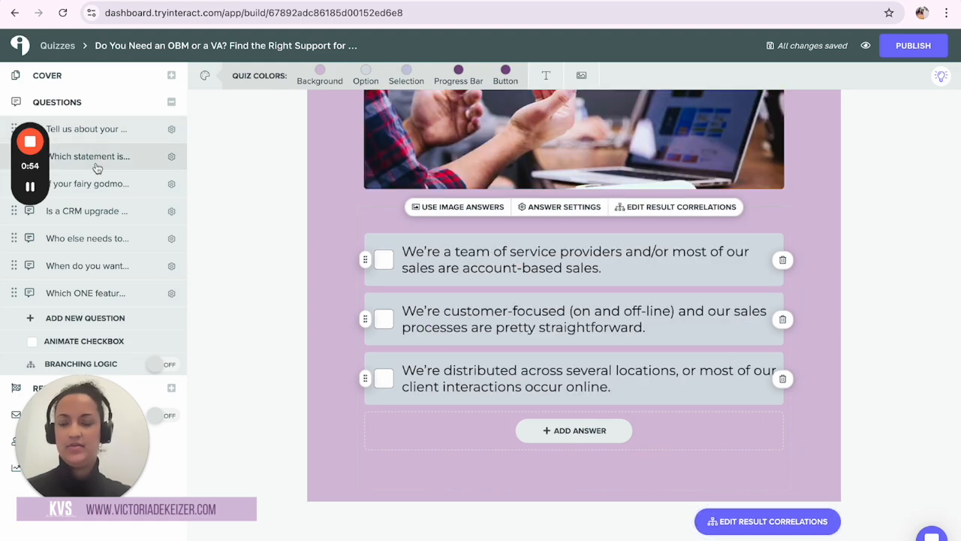
click(94, 183)
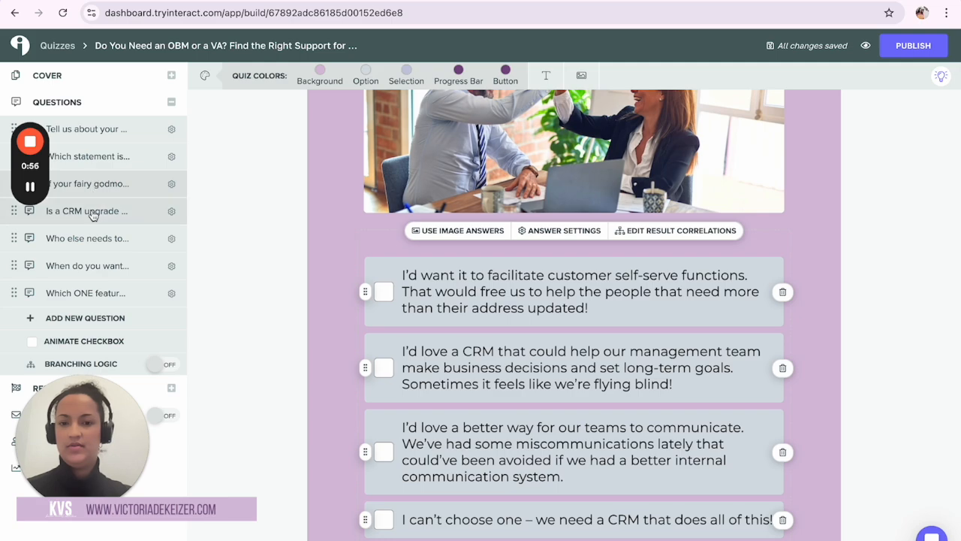
click(92, 214)
click(89, 239)
click(92, 266)
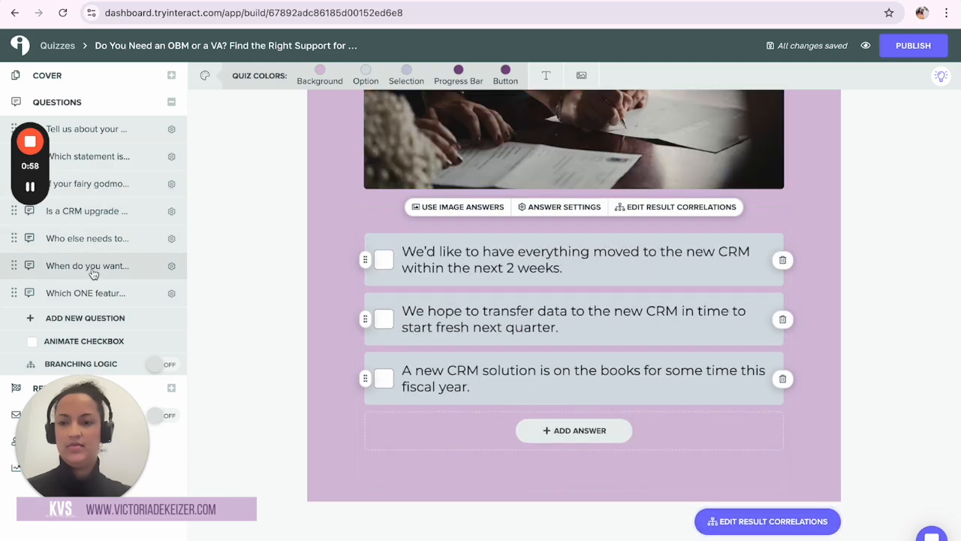
click(88, 292)
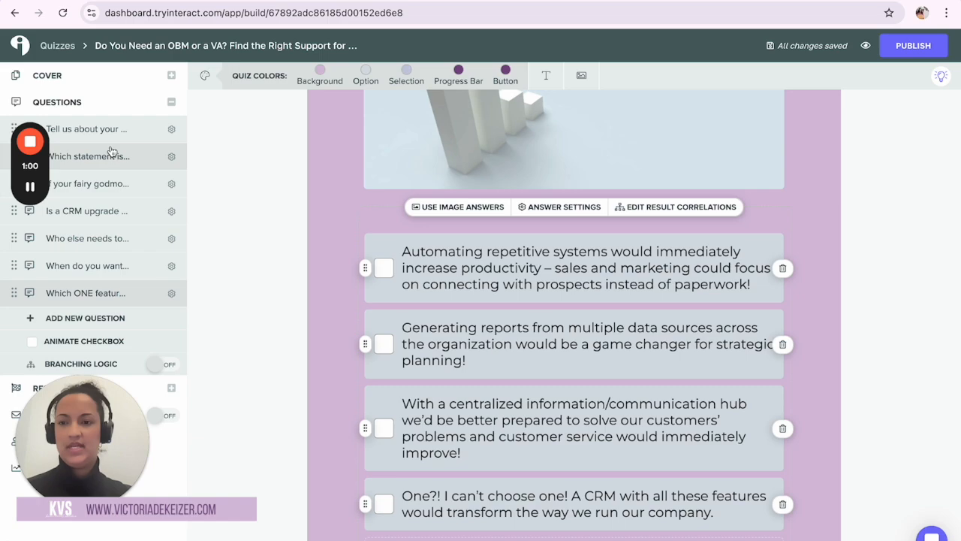
- Review the first three template questions again, from the company question to the fairy godmother question
click(131, 130)
scroll(330, 217, up, 3)
scroll(330, 214, down, 2)
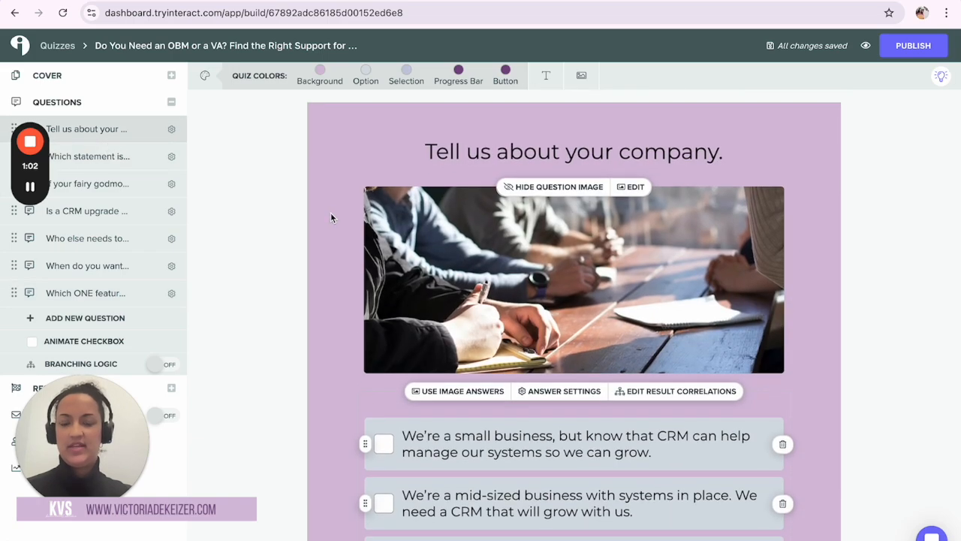
scroll(330, 214, up, 2)
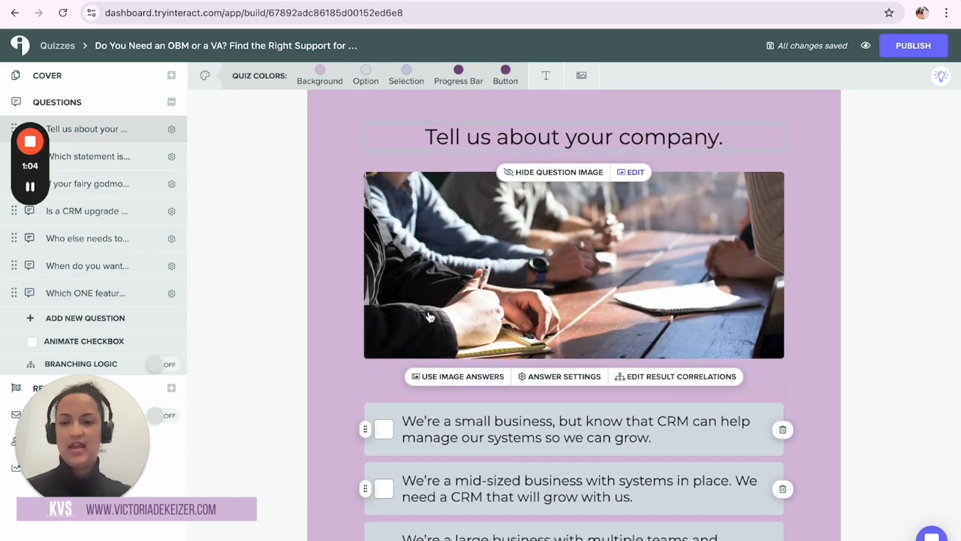
scroll(500, 226, down, 3)
click(97, 157)
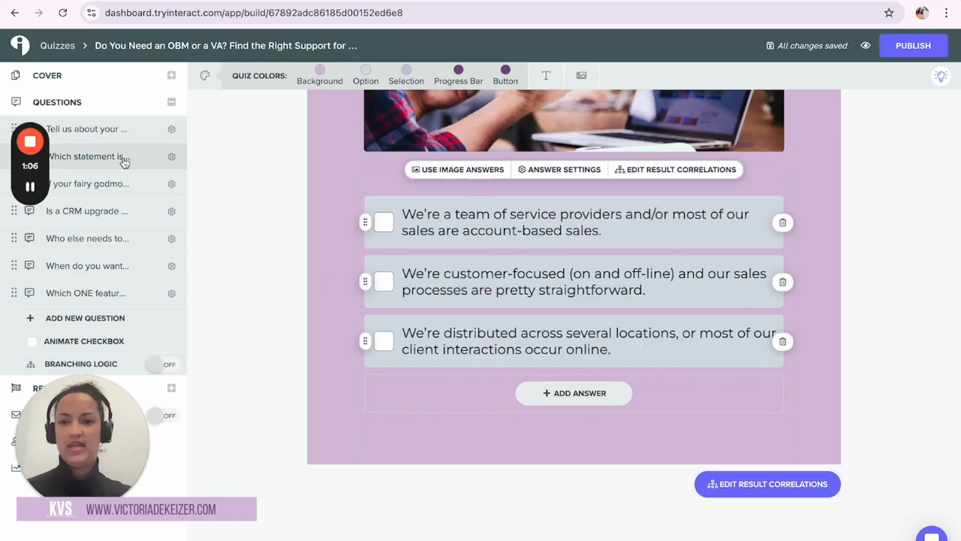
click(104, 182)
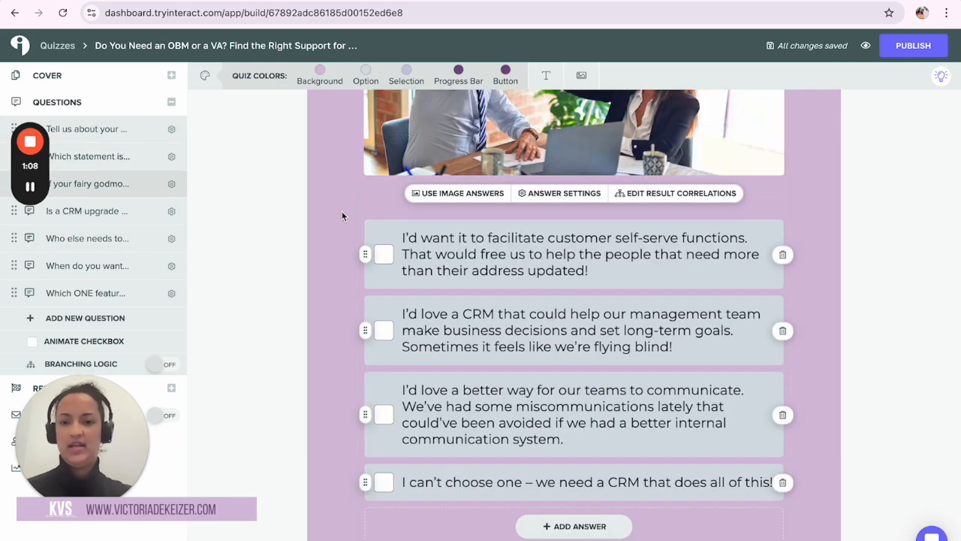
scroll(341, 213, up, 3)
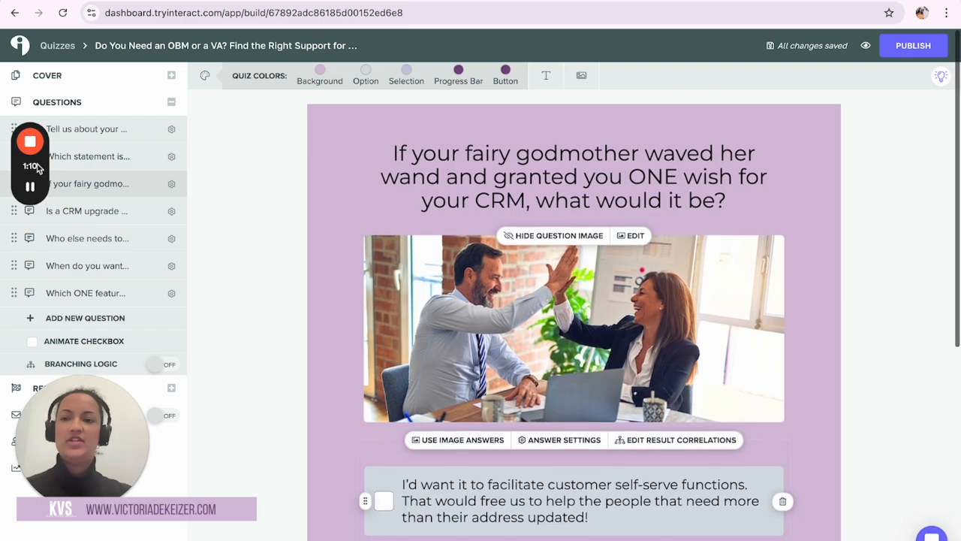
- Examine the title, image and answer options of the "Tell us about your company." question
click(47, 131)
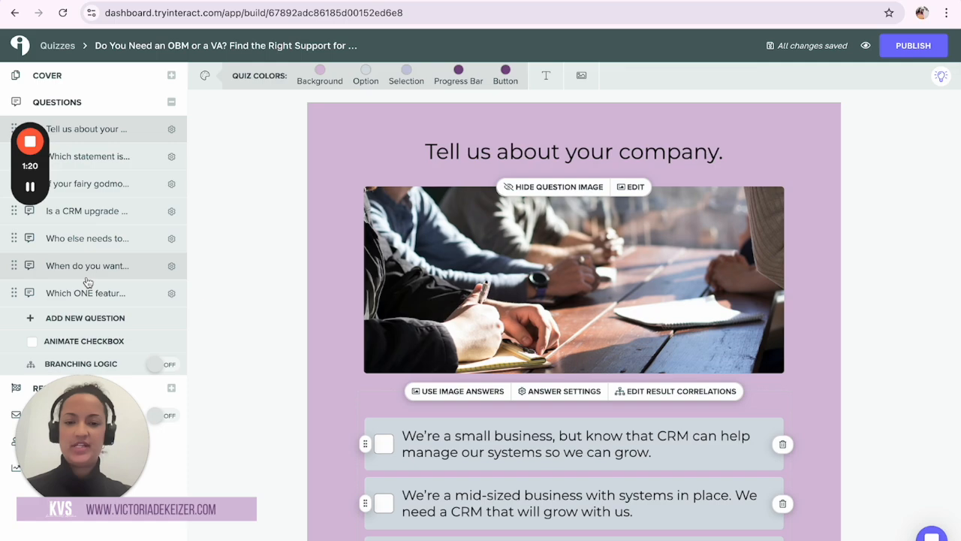
scroll(404, 396, down, 2)
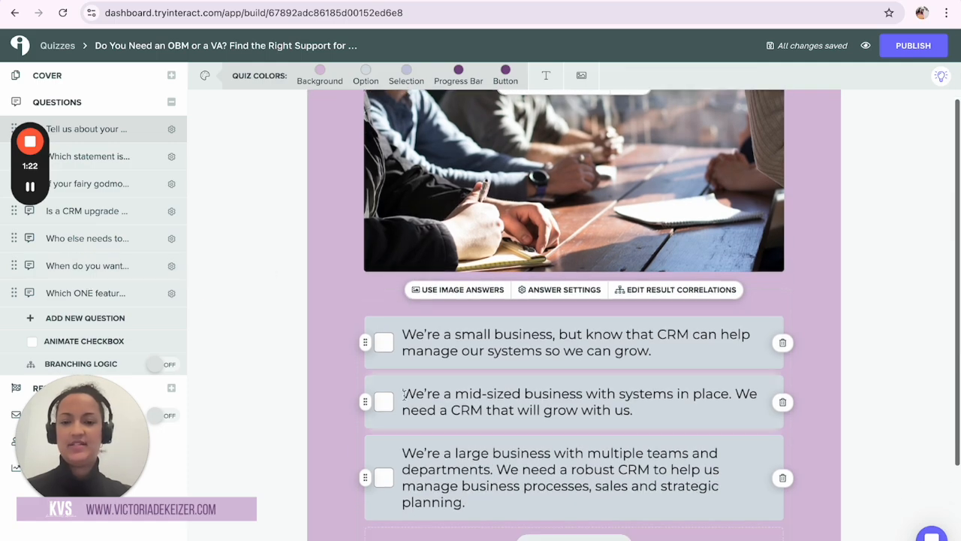
scroll(410, 418, up, 2)
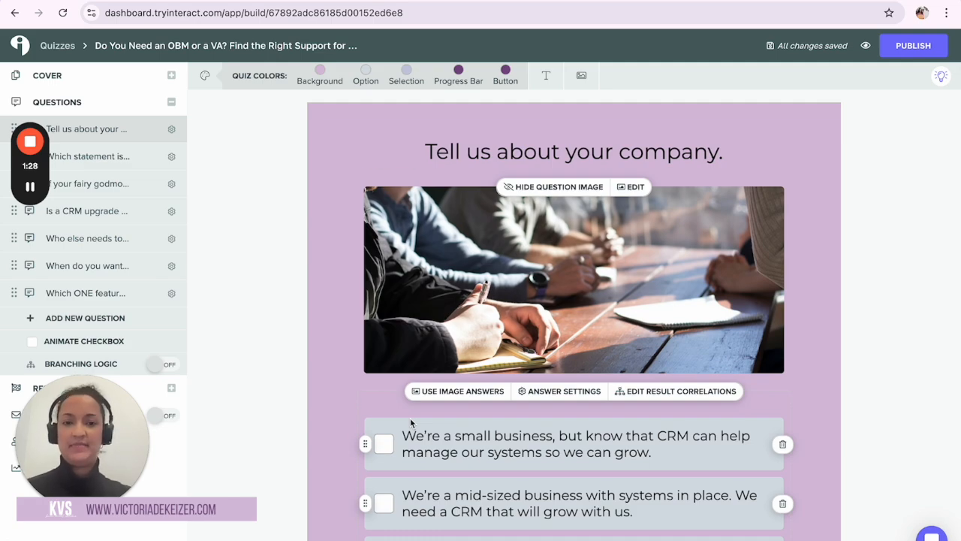
scroll(410, 422, down, 2)
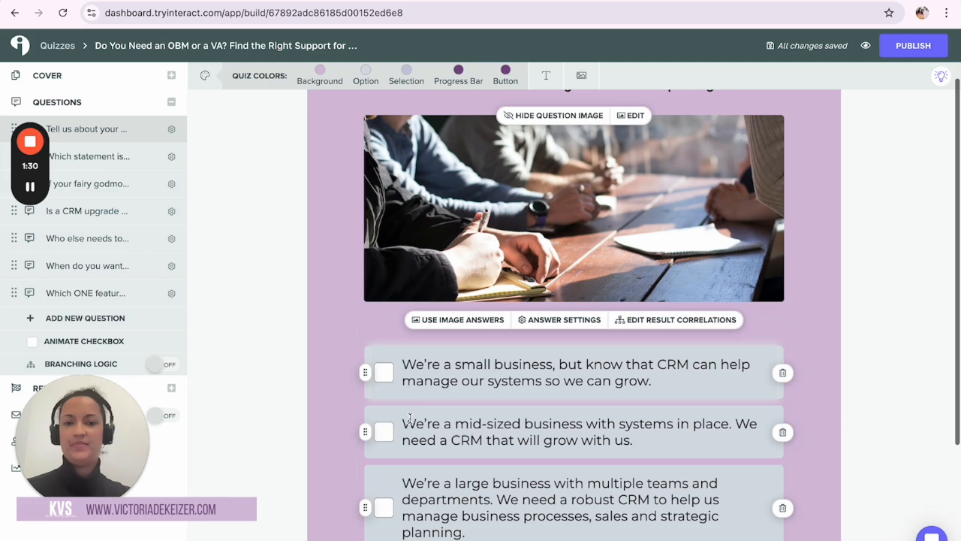
scroll(410, 418, up, 2)
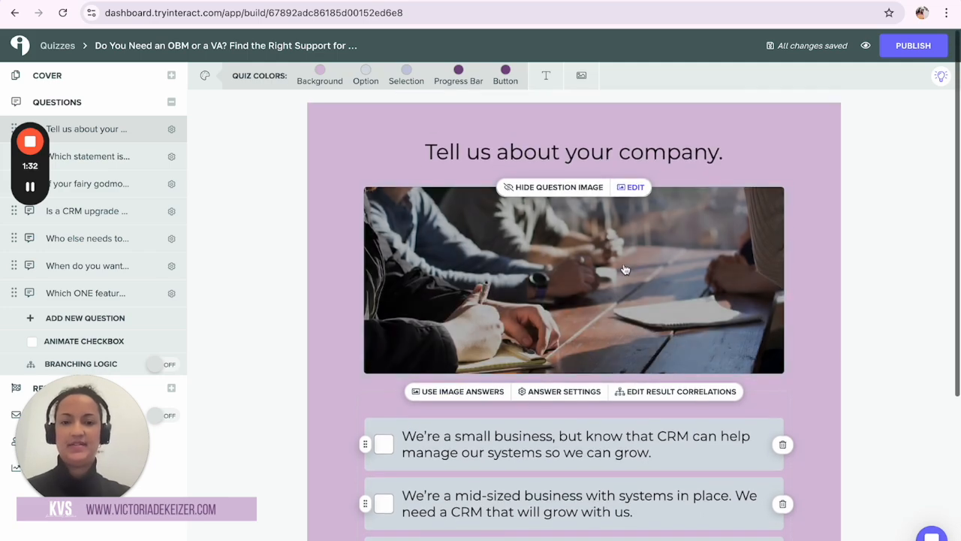
scroll(646, 274, down, 2)
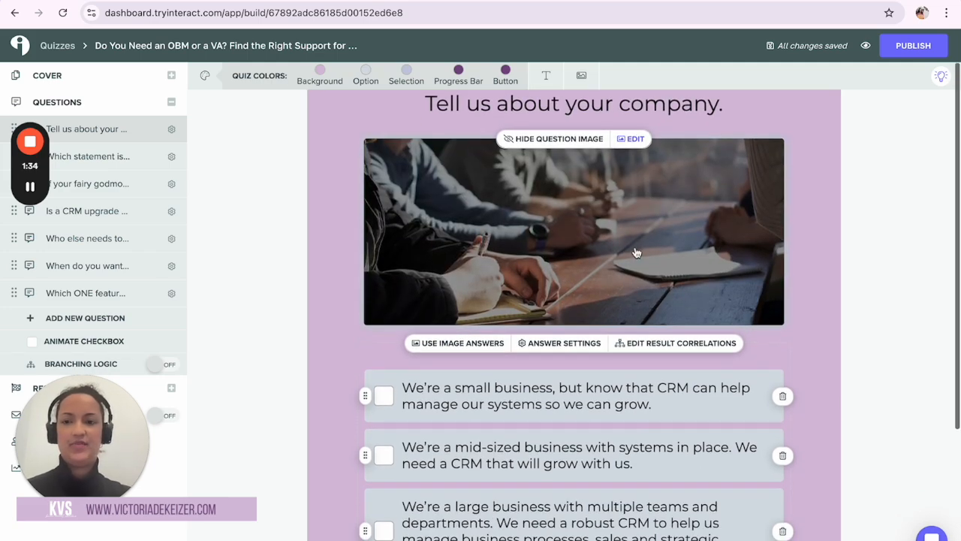
scroll(417, 177, down, 3)
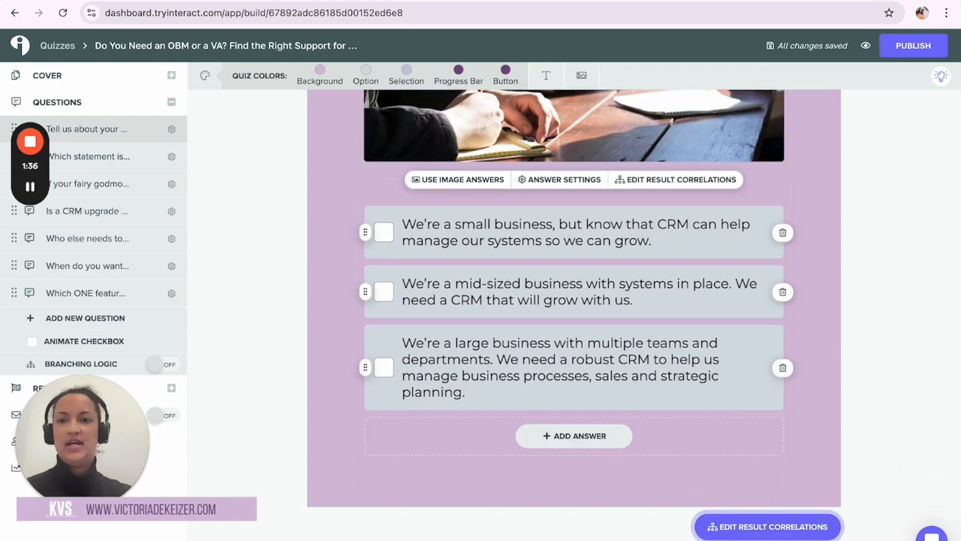
- Copy "What is your biggest challenge right now?" from the Quiz Questions in the Google Docs quiz document and return to the Interact builder
key(alt+Tab)
scroll(350, 361, down, 10)
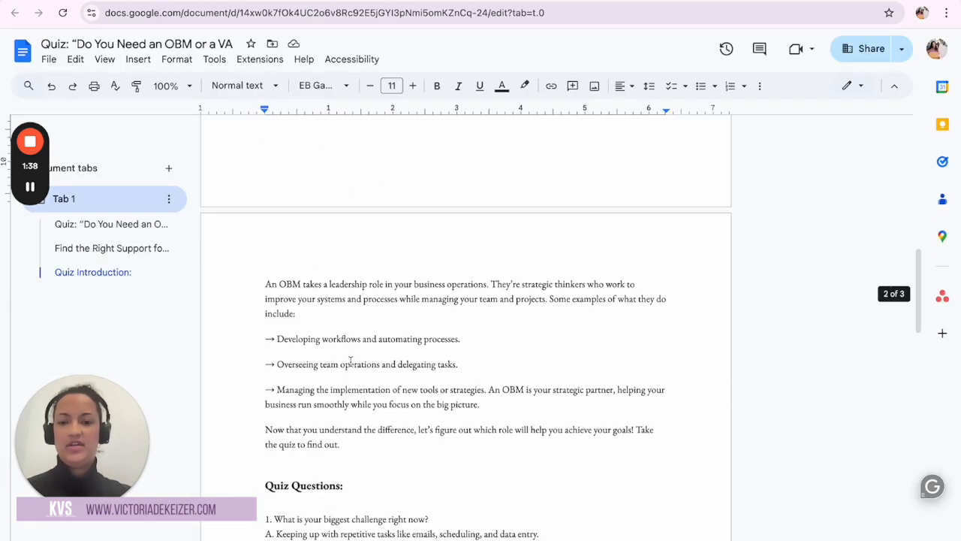
scroll(350, 361, down, 3)
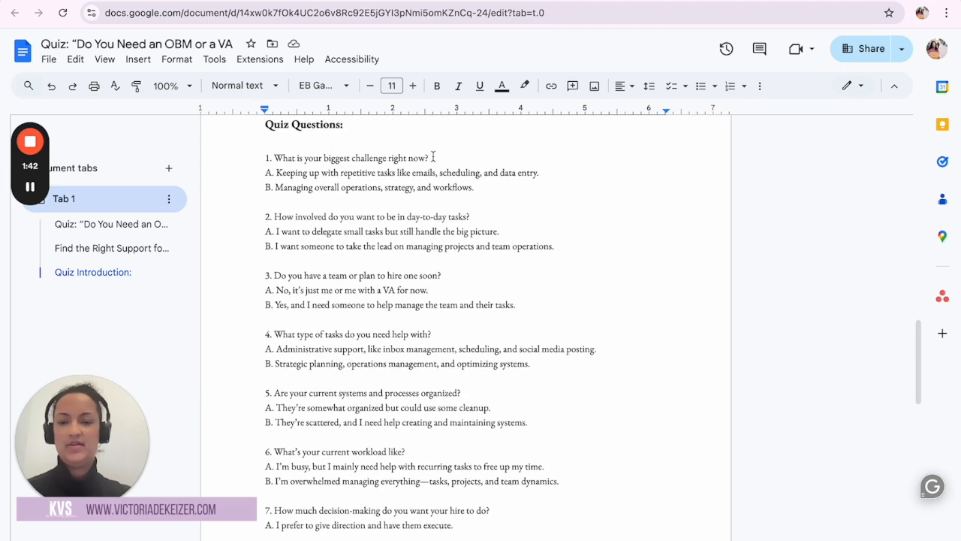
drag(431, 156, 279, 154)
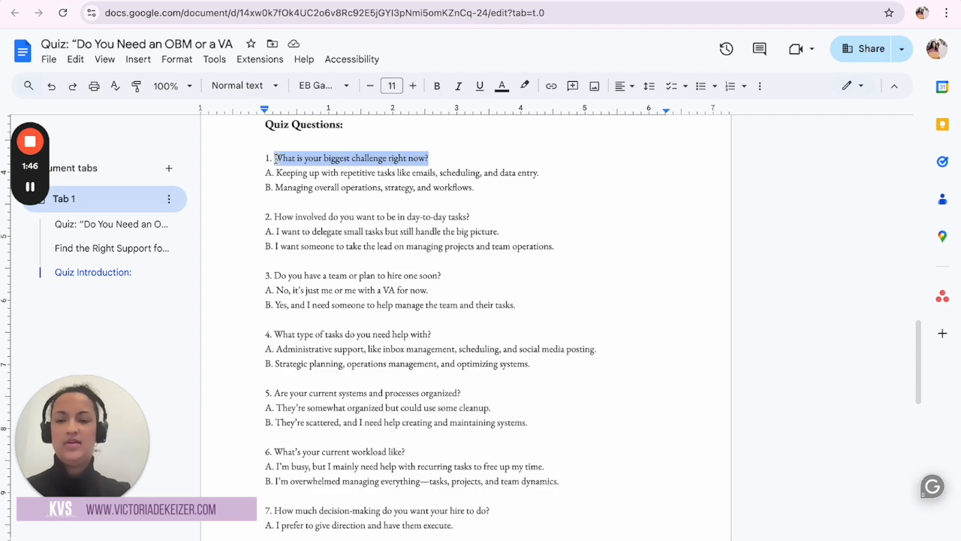
key(alt+Tab)
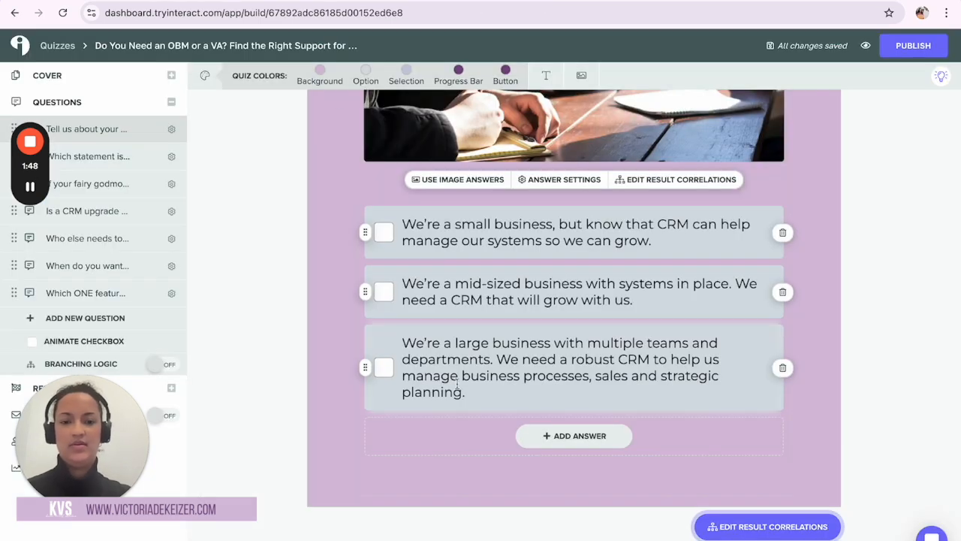
- Replace the first question's title with "What is your biggest challenge right now?"
scroll(457, 384, up, 3)
scroll(457, 385, down, 2)
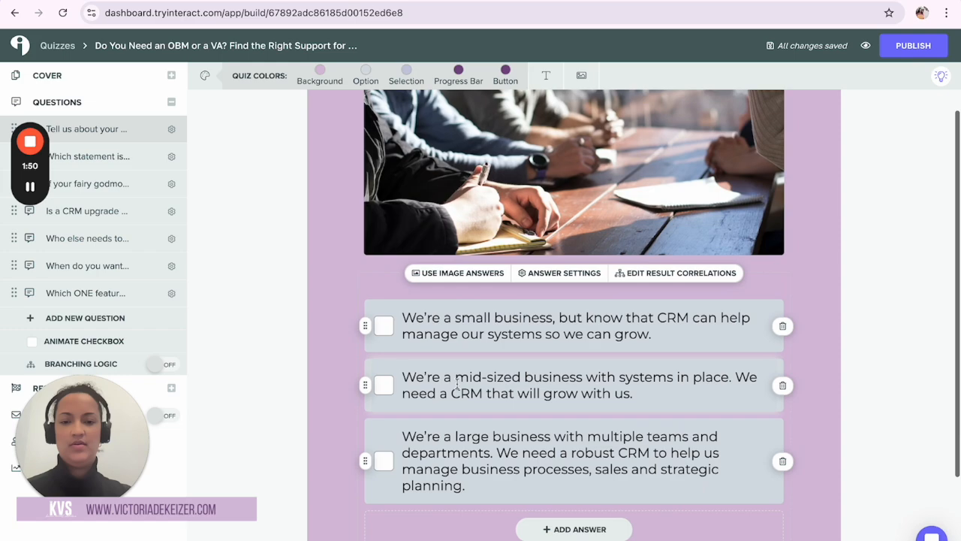
scroll(458, 384, up, 2)
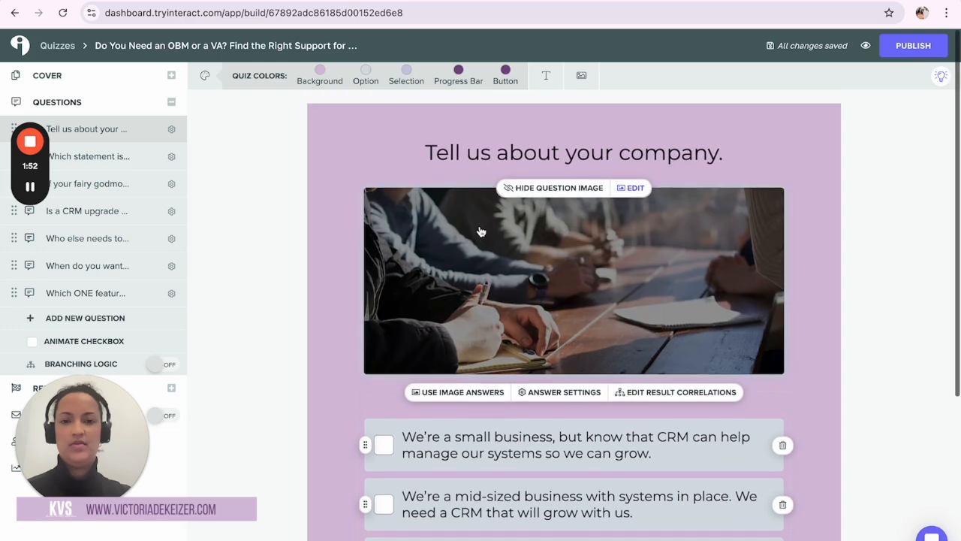
triple_click(475, 152)
text(What is your biggest challenge right now?)
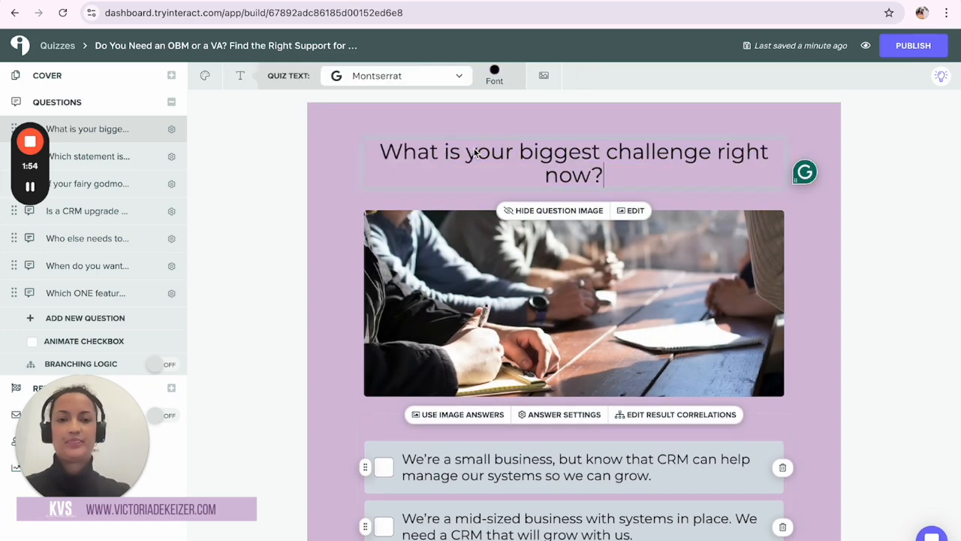
- Replace the first question's first answer with "Keeping up with repetitive tasks like emails, scheduling, and data entry." copied from the quiz document
click(294, 5)
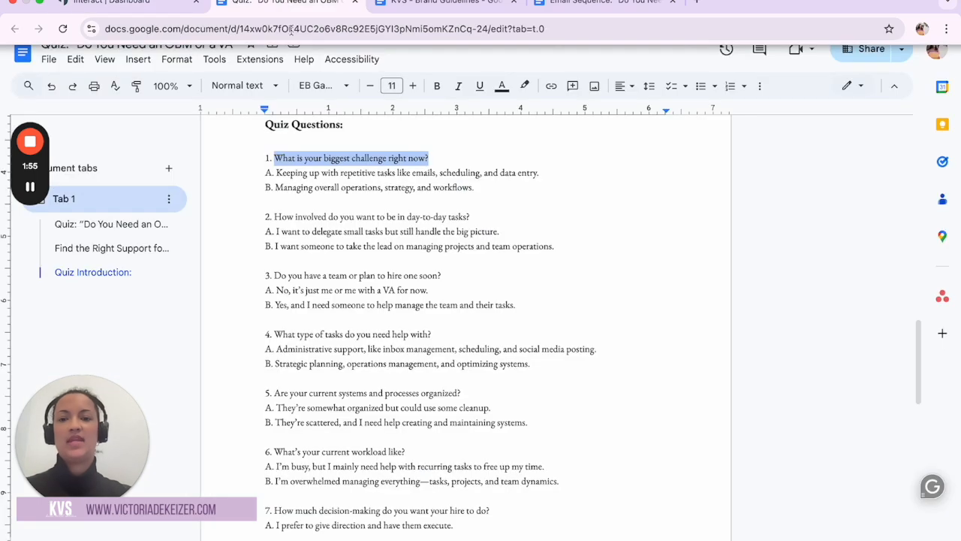
double_click(315, 175)
drag(277, 171, 550, 173)
key(ctrl+c)
click(231, 10)
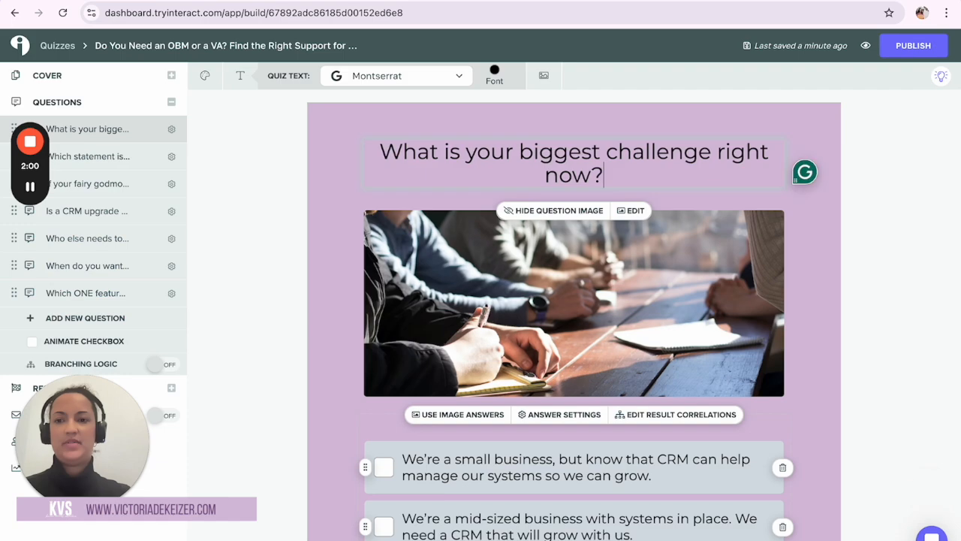
triple_click(447, 459)
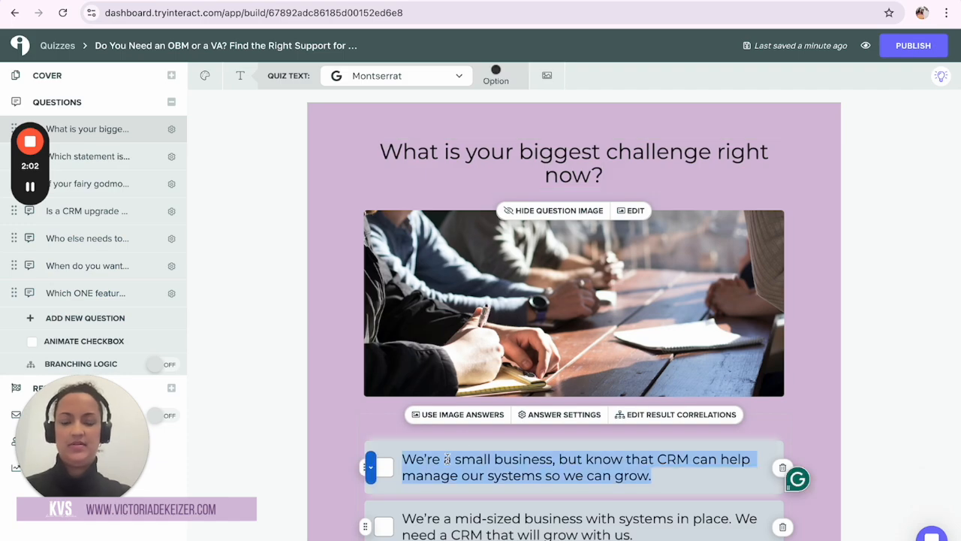
key(ctrl+v)
- Replace the first question's second answer with "Managing overall operations, strategy, and workflows." copied from the quiz document, without a trailing line break
scroll(447, 459, down, 1)
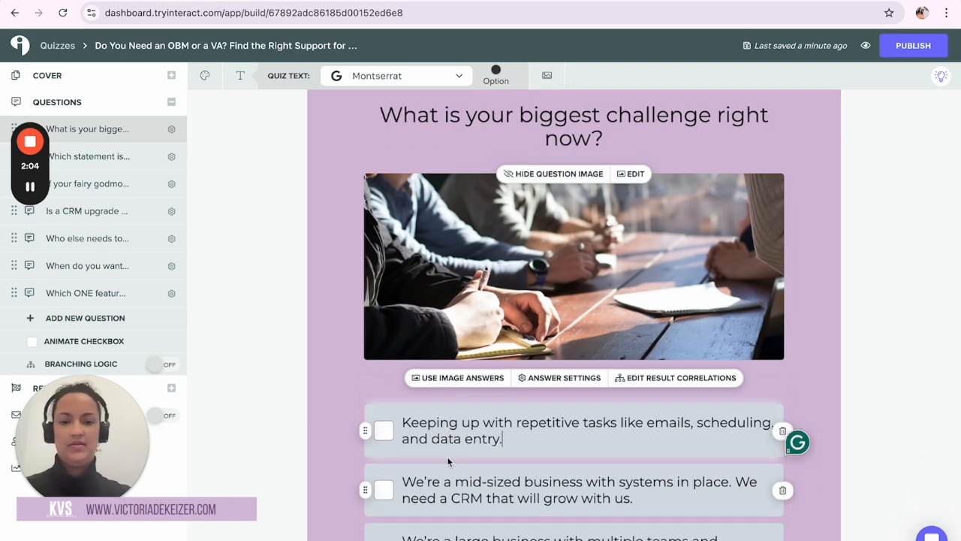
scroll(576, 315, down, 3)
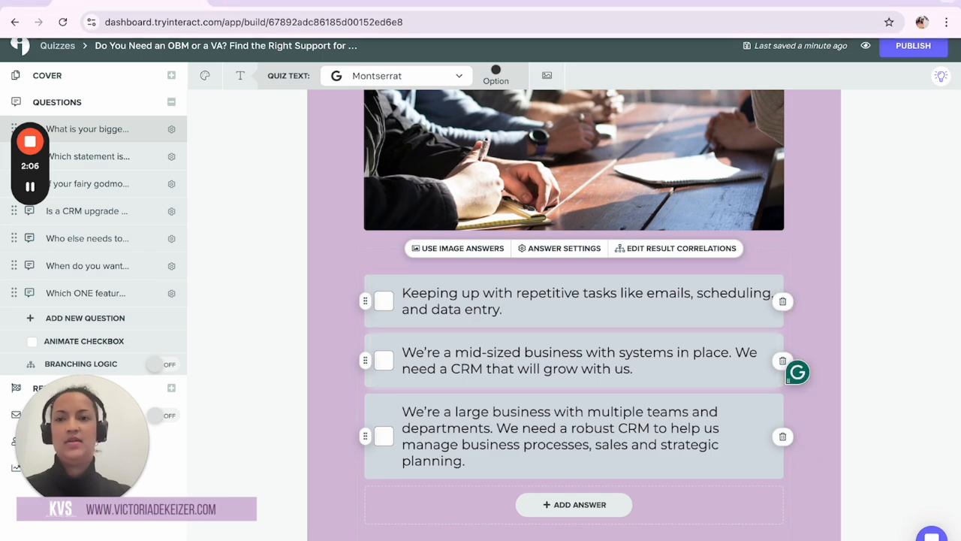
click(259, 4)
drag(275, 187, 486, 188)
key(ctrl+c)
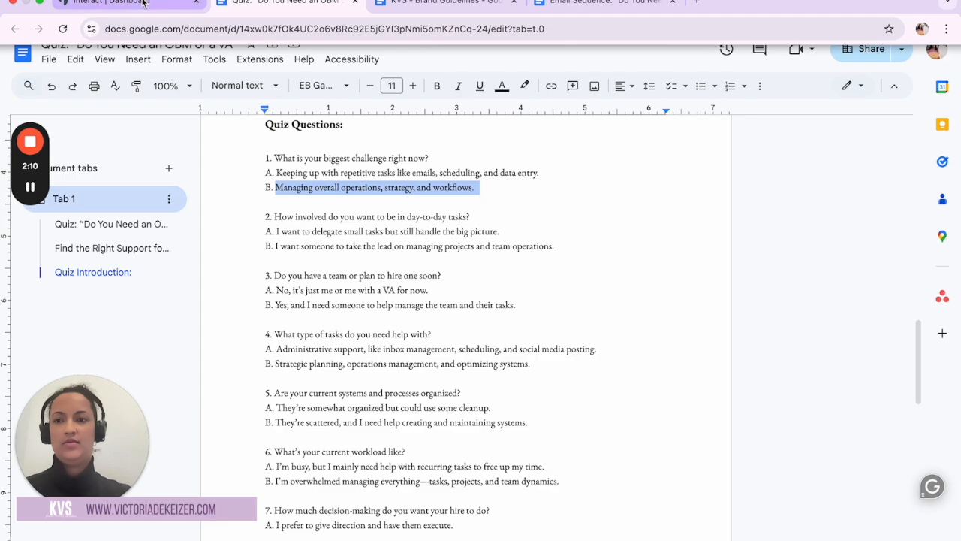
click(139, 4)
double_click(461, 362)
triple_click(461, 362)
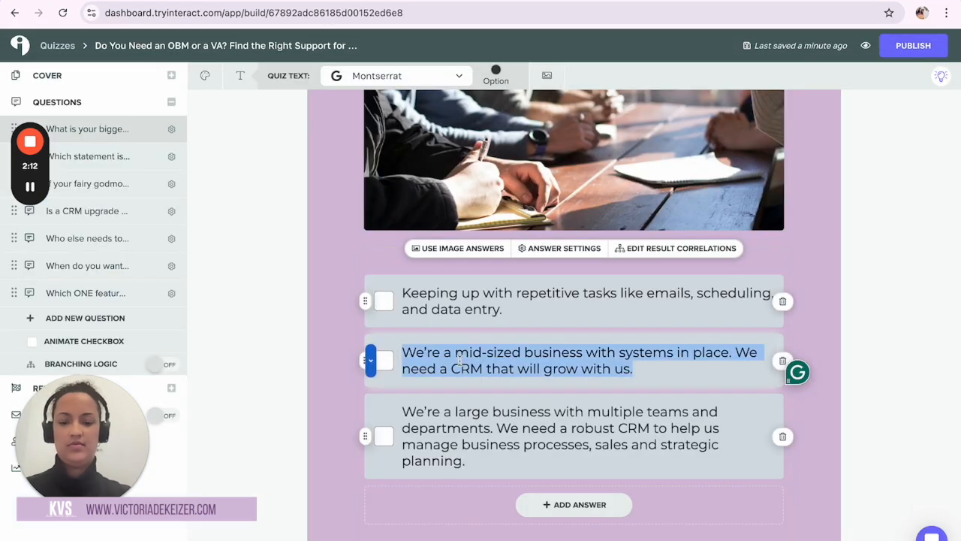
key(ctrl+v)
key(BackSpace)
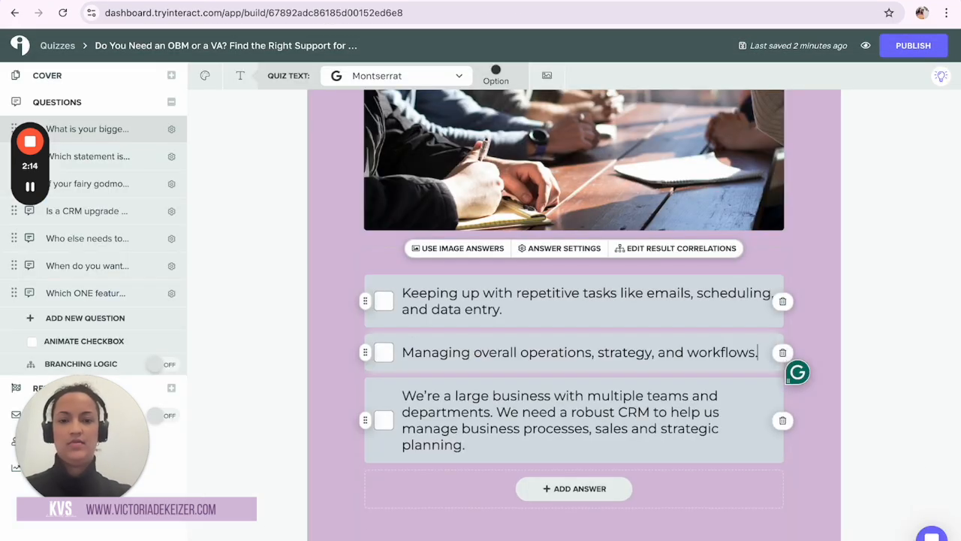
- Delete the first question's third answer about being a large business with multiple teams and departments
key(ctrl+Tab)
key(ctrl+shift+Tab)
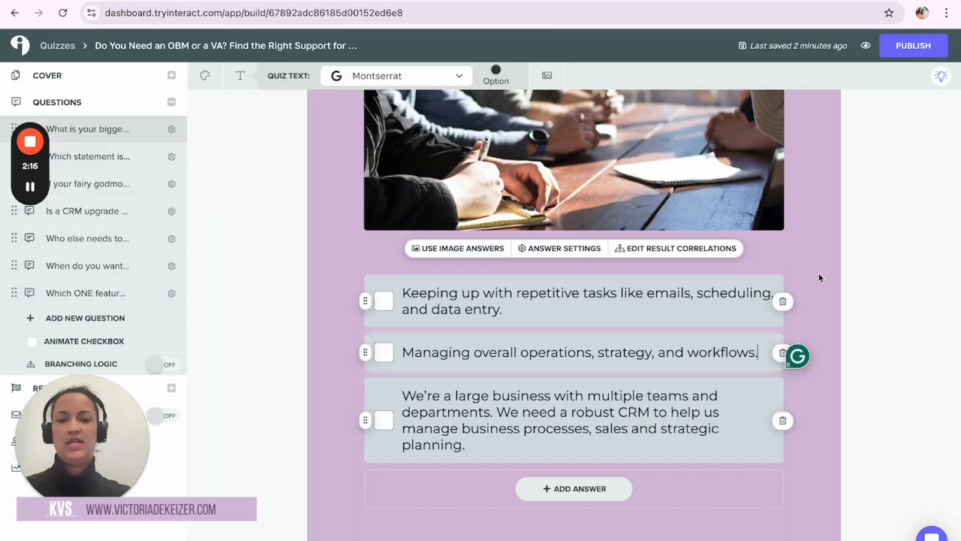
click(793, 414)
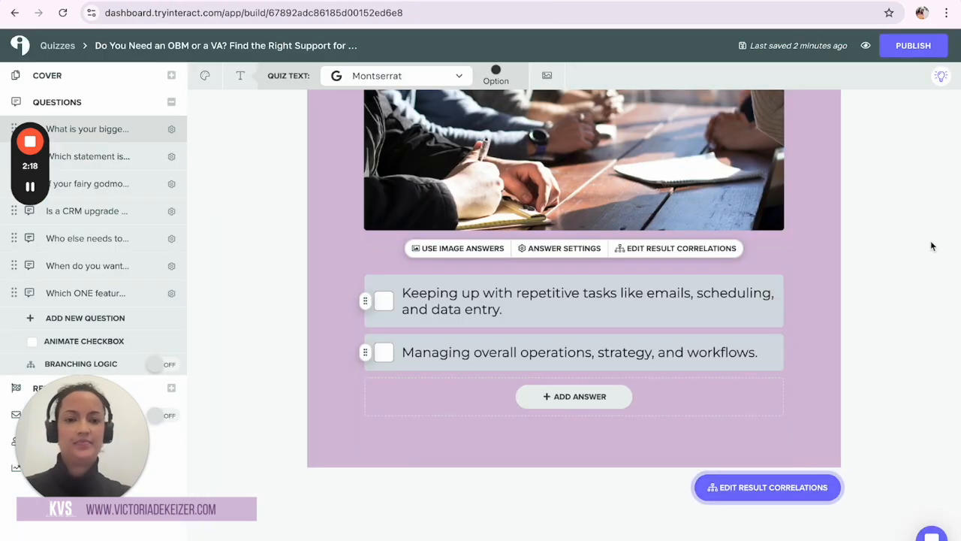
scroll(700, 302, up, 2)
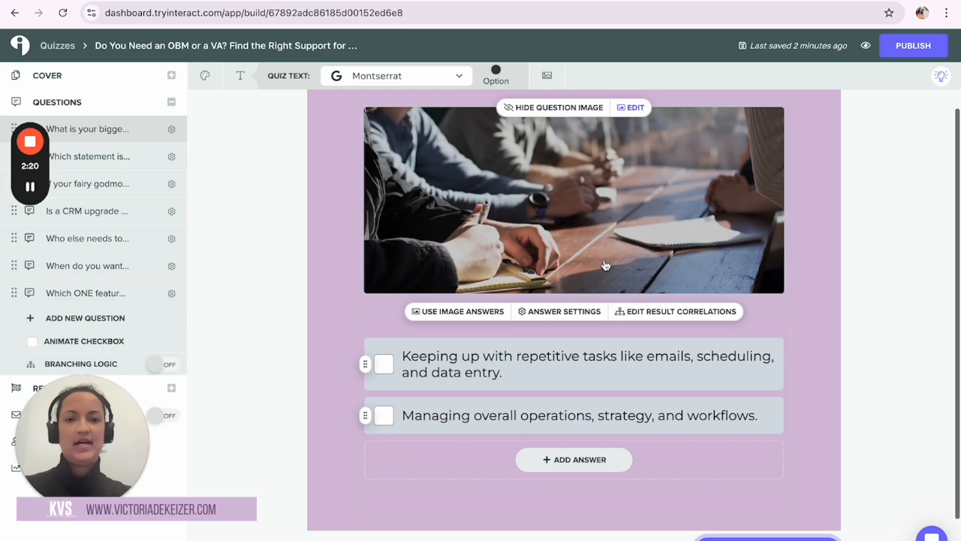
scroll(605, 266, up, 1)
click(560, 155)
triple_click(560, 155)
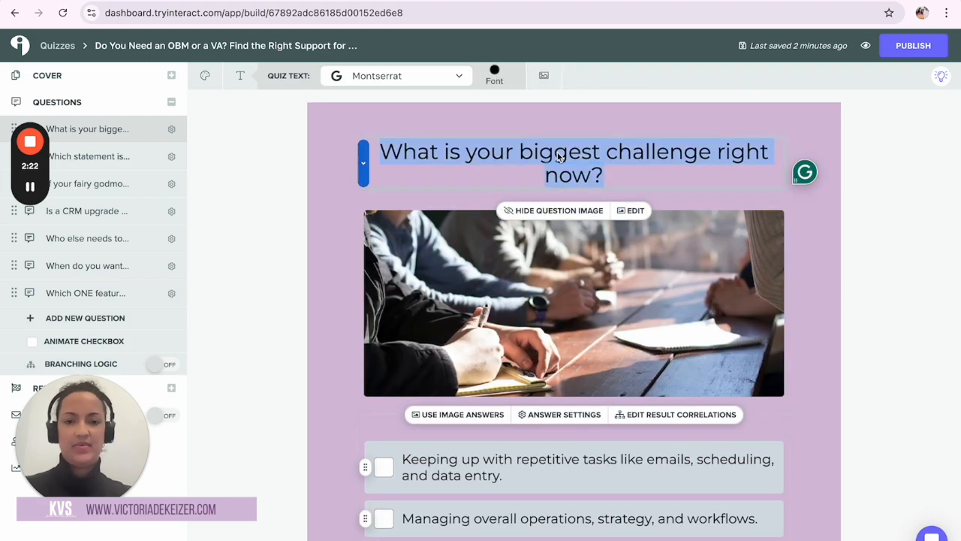
key(ctrl+v)
click(526, 154)
double_click(528, 154)
key(ctrl+z)
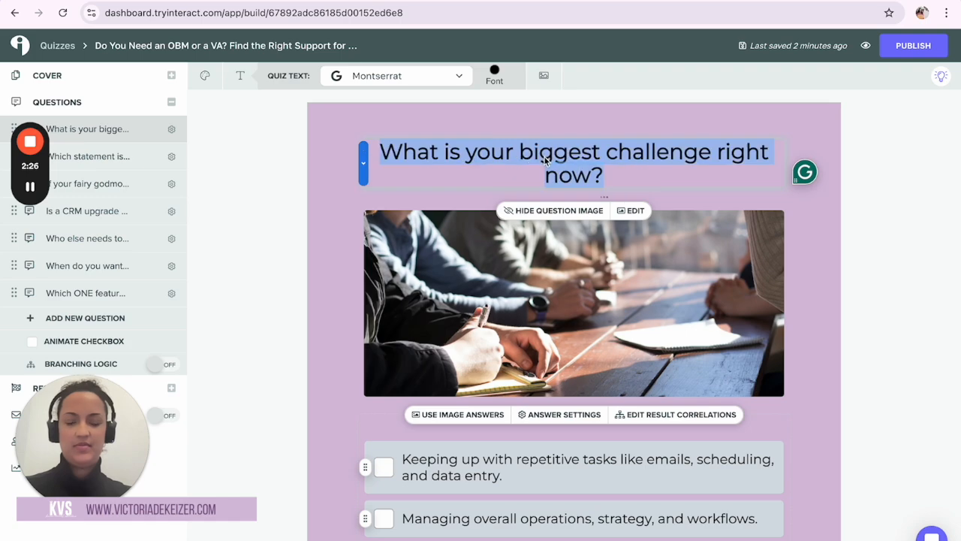
click(544, 157)
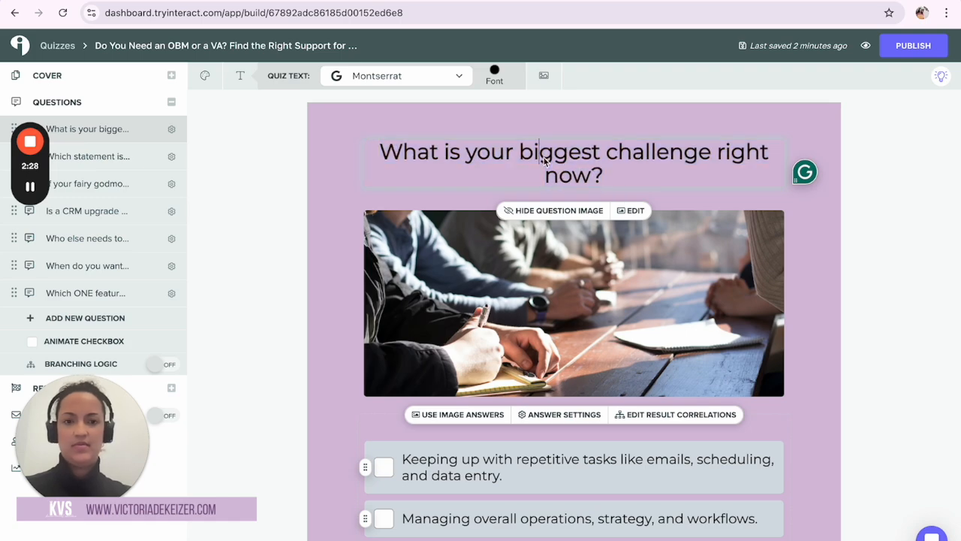
- Examine the first question's answer settings and close them without changing anything
scroll(679, 338, down, 2)
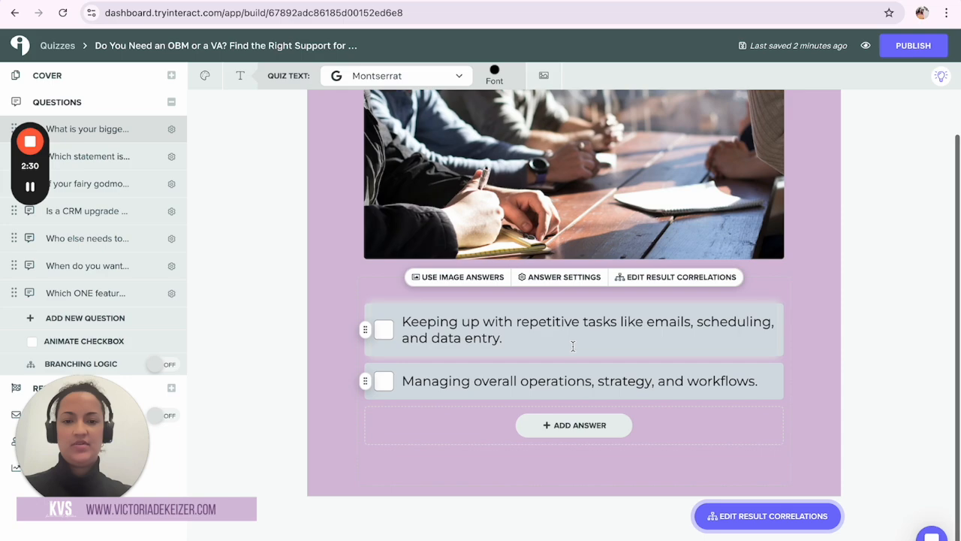
click(572, 345)
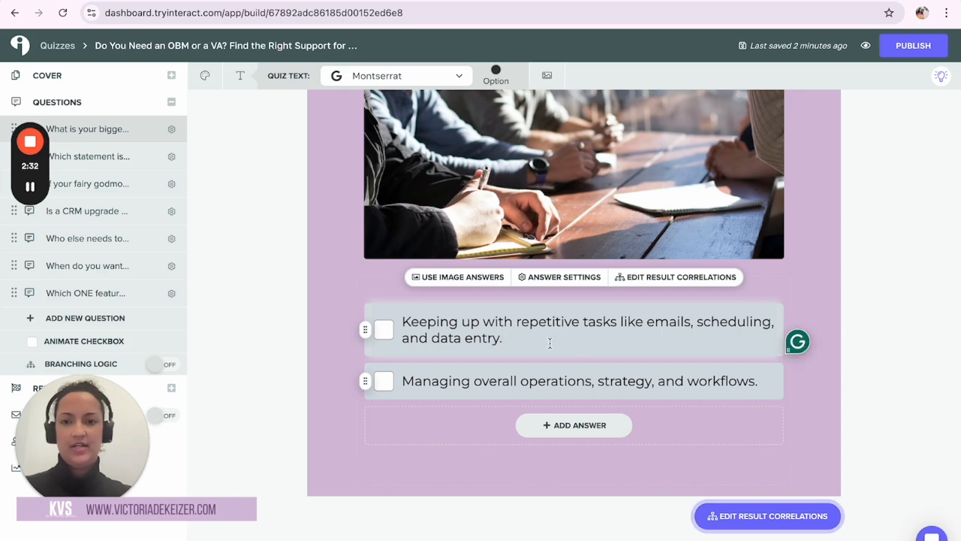
triple_click(549, 343)
click(497, 305)
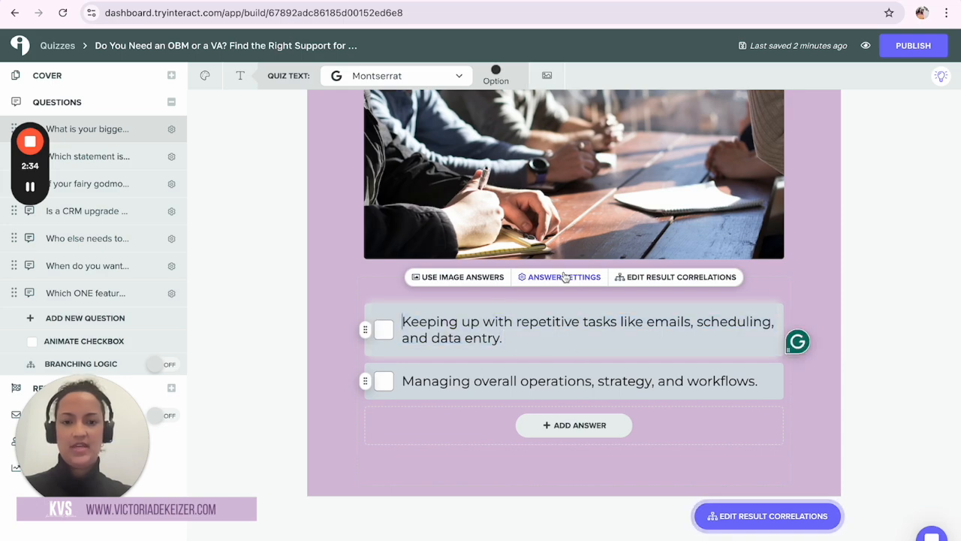
click(565, 277)
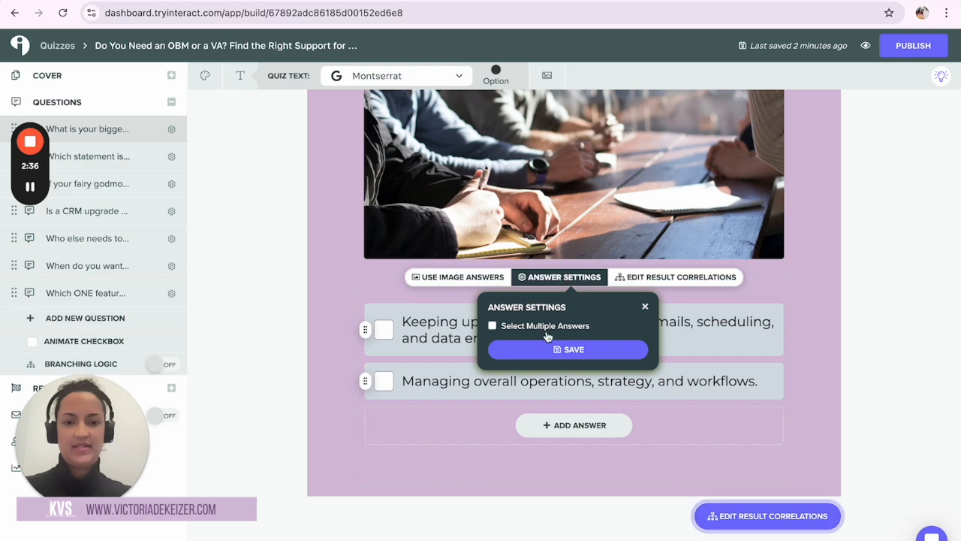
click(644, 306)
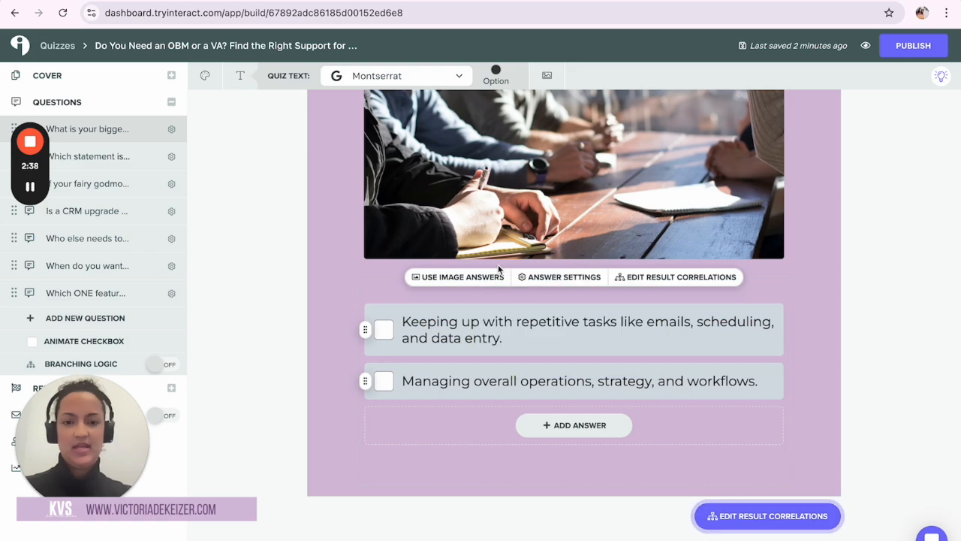
- Set the answer option text colour to black #000000, copied from the KVS Brand Guidelines document in Google Docs
triple_click(509, 320)
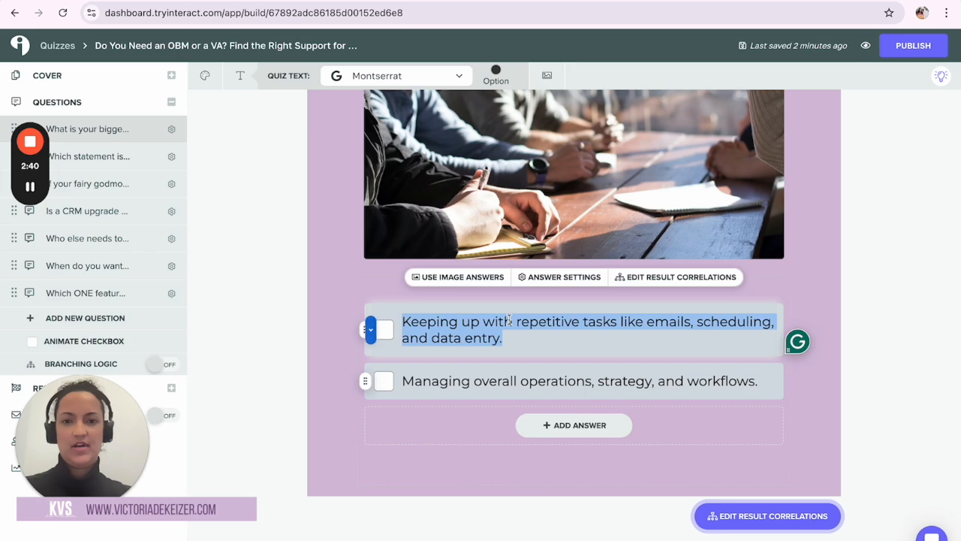
click(489, 79)
click(365, 62)
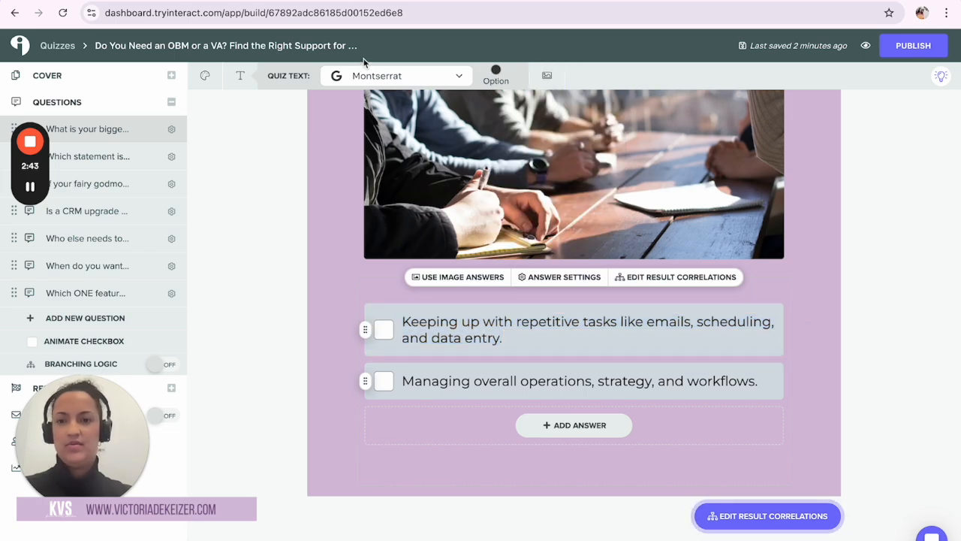
click(496, 71)
key(alt+Tab)
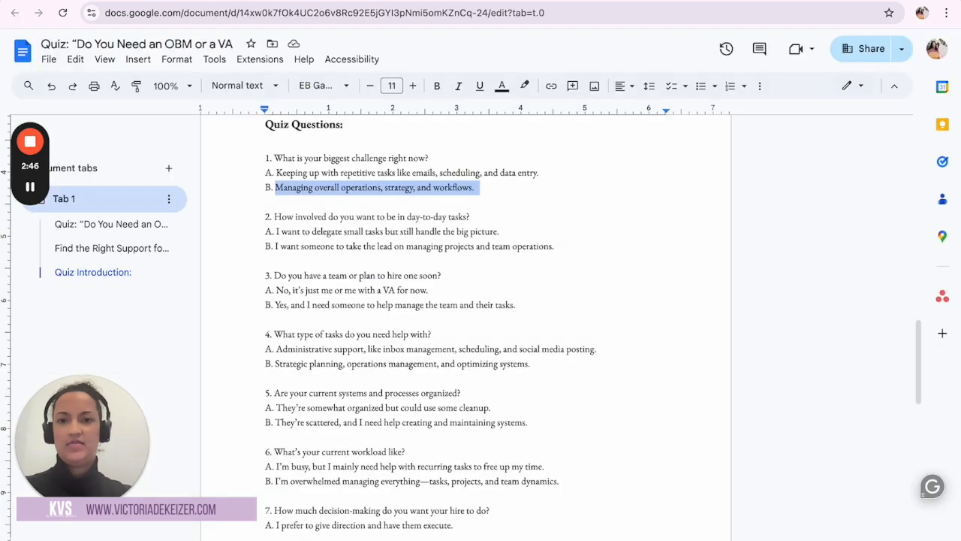
click(415, 2)
drag(369, 286, 340, 285)
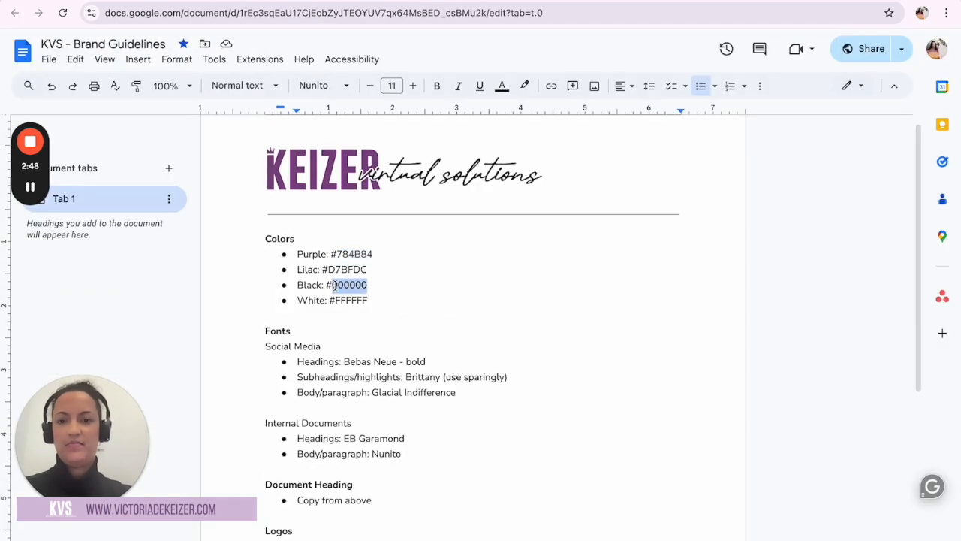
click(154, 2)
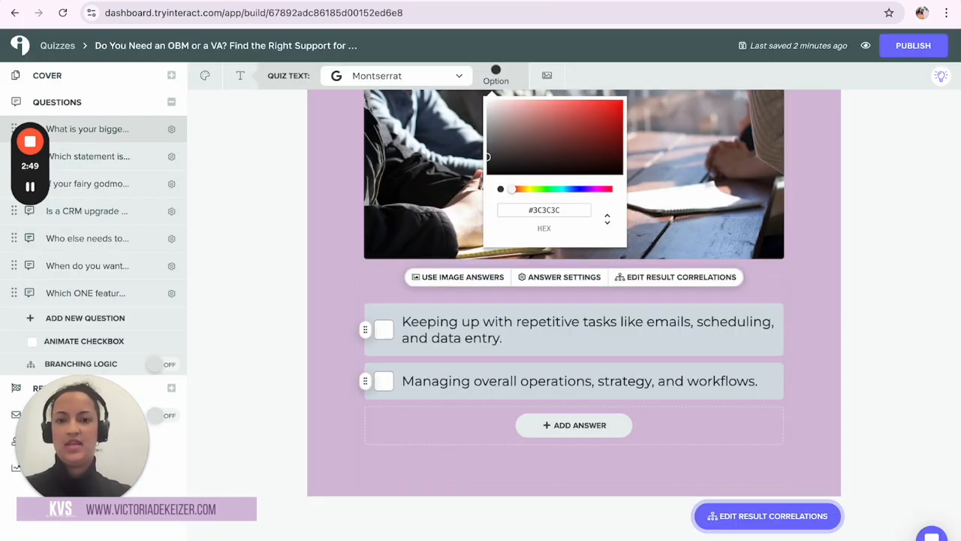
click(545, 209)
text(#000000)
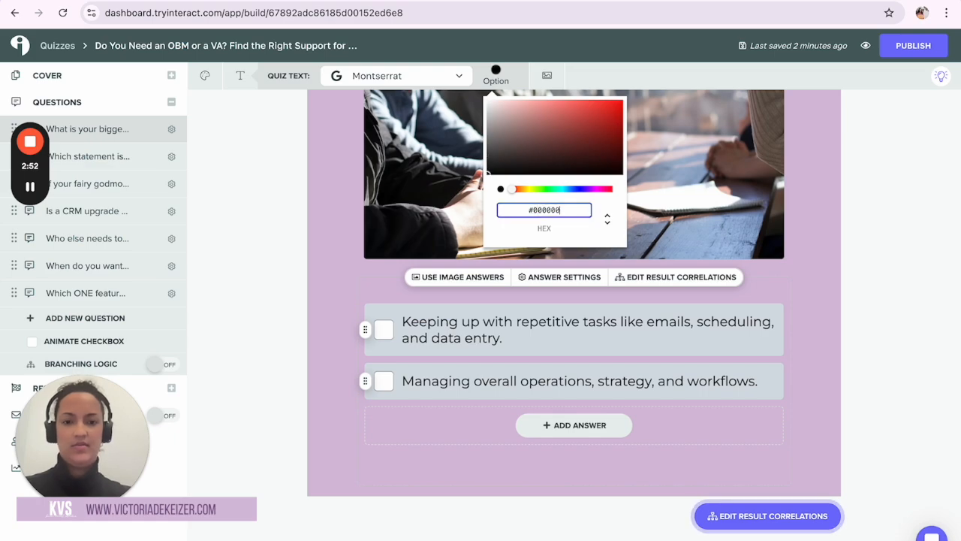
click(900, 218)
- Check the text colours of the first question's title and its answer options
scroll(601, 247, up, 2)
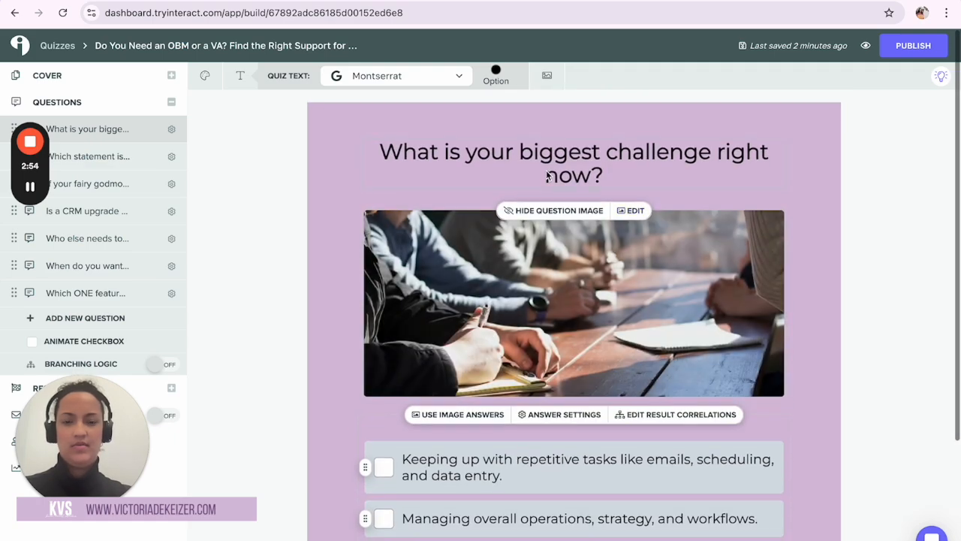
click(546, 158)
triple_click(546, 161)
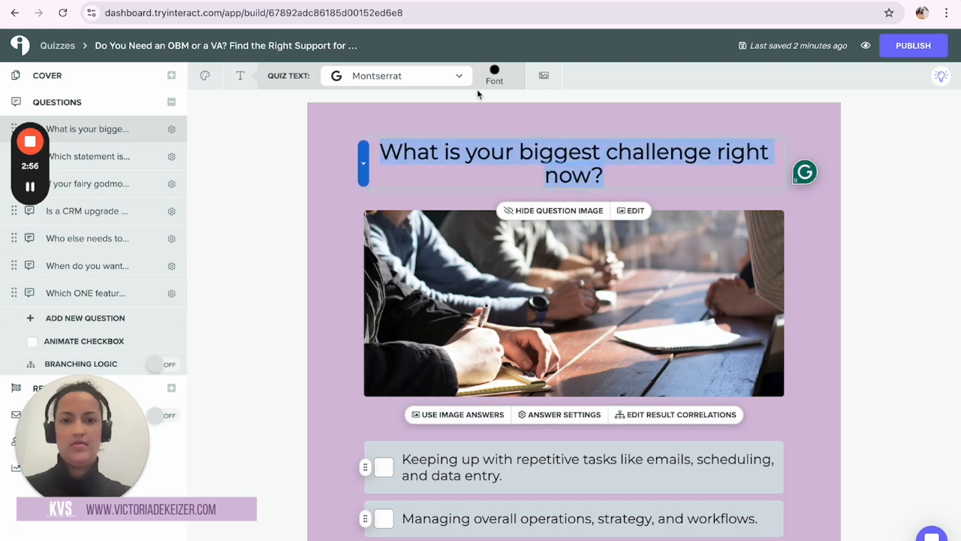
click(494, 71)
click(341, 211)
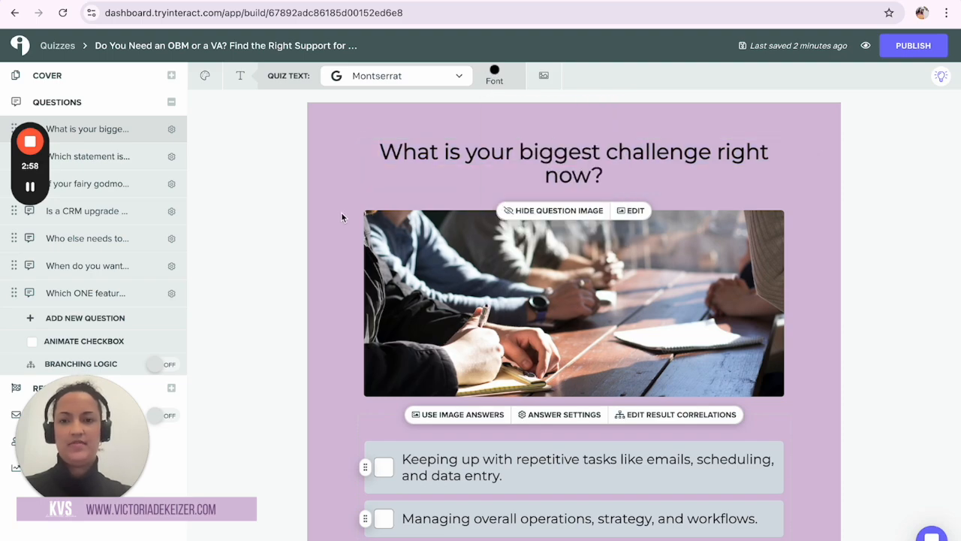
scroll(340, 212, down, 3)
triple_click(459, 302)
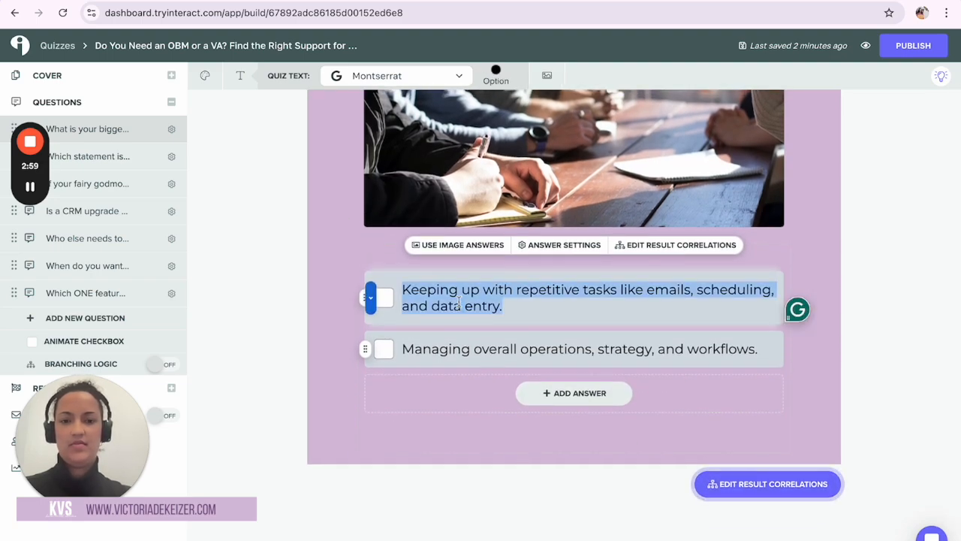
triple_click(466, 349)
click(496, 71)
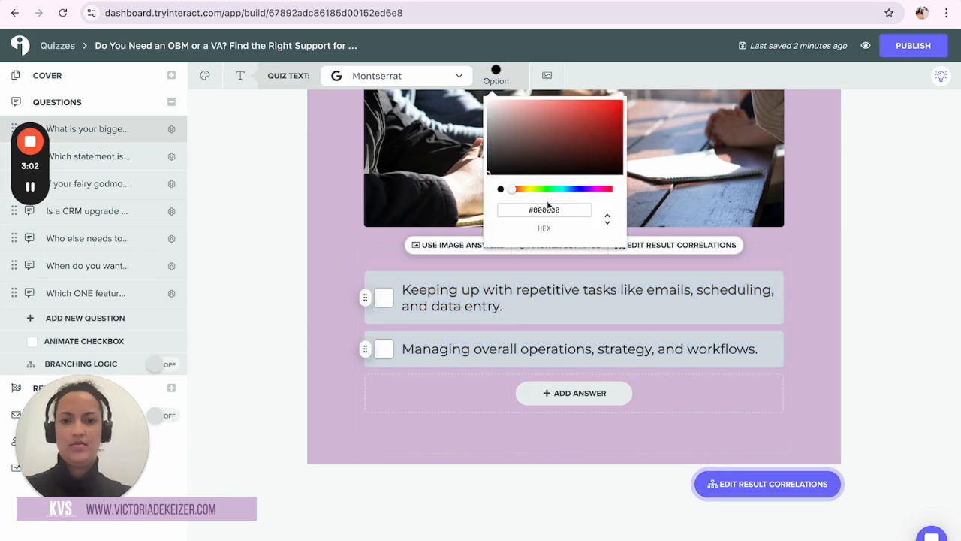
click(350, 220)
- Set the quiz's answer option background colour to the brand purple #784B84, copied from the KVS Brand Guidelines document
scroll(351, 219, up, 2)
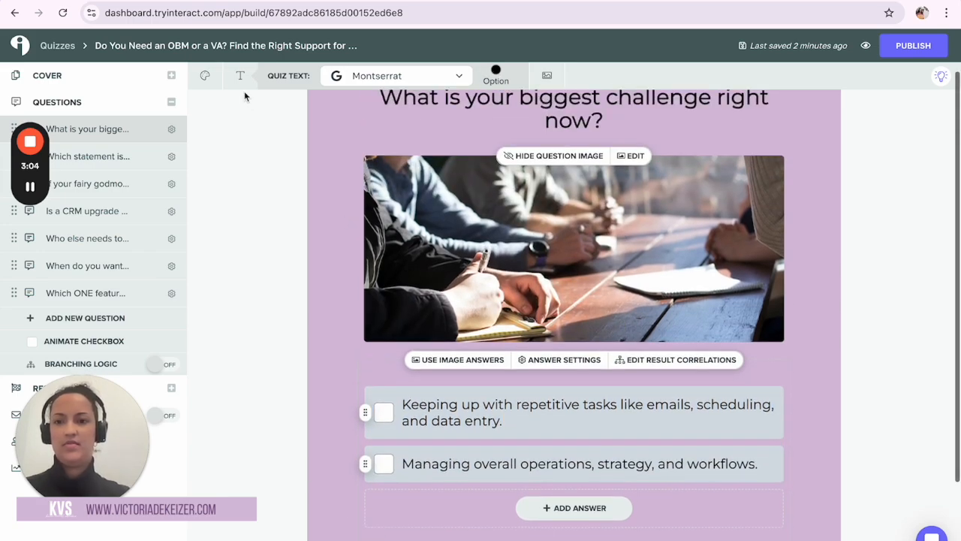
click(205, 75)
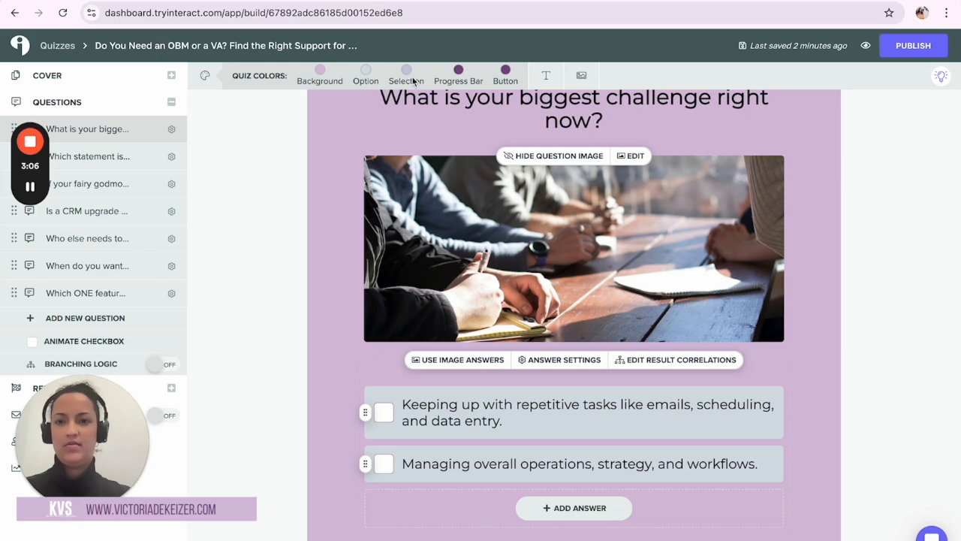
click(365, 71)
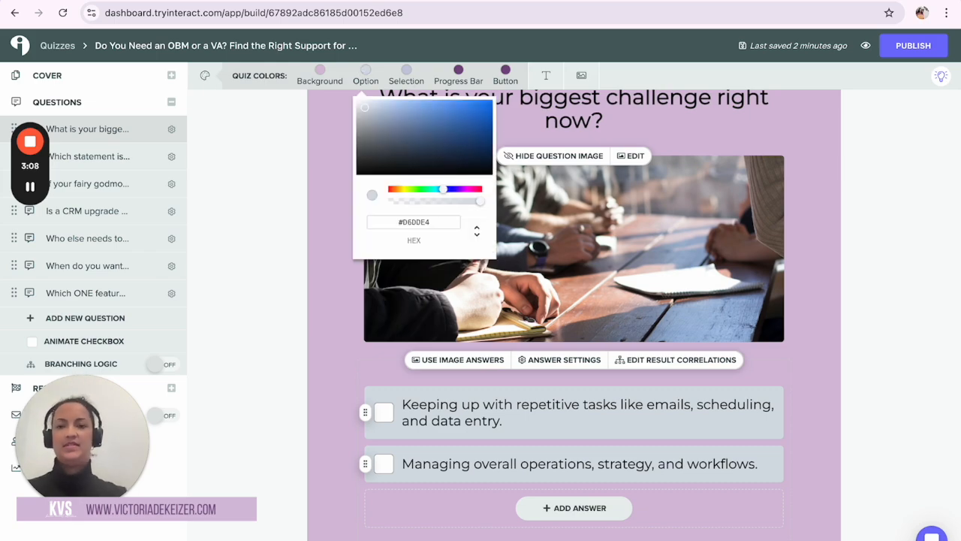
click(298, 2)
click(425, 3)
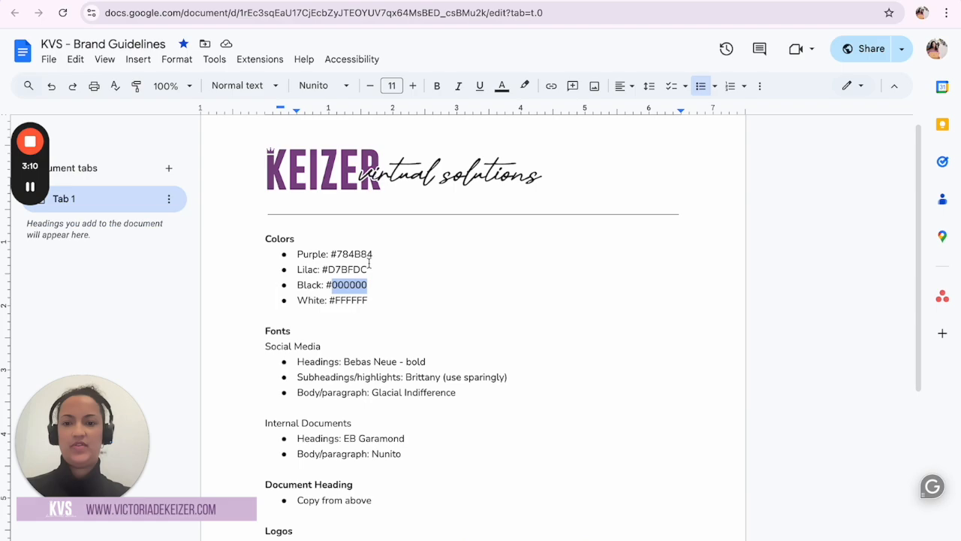
drag(377, 250, 358, 251)
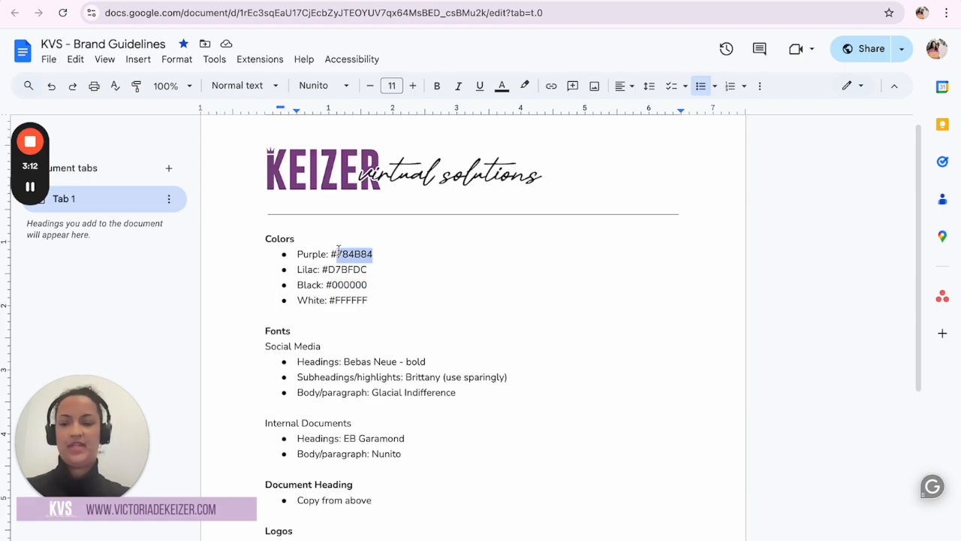
click(556, 2)
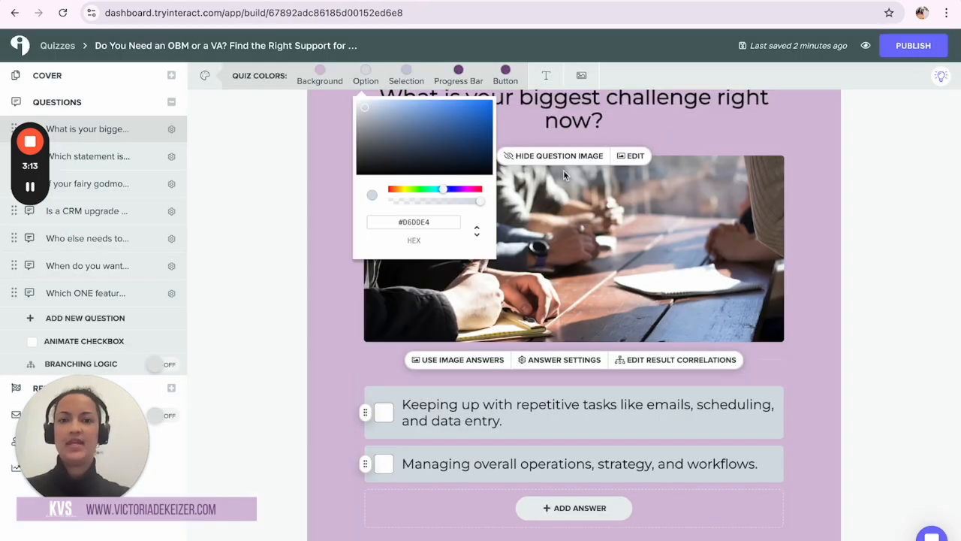
triple_click(433, 219)
text(#784584)
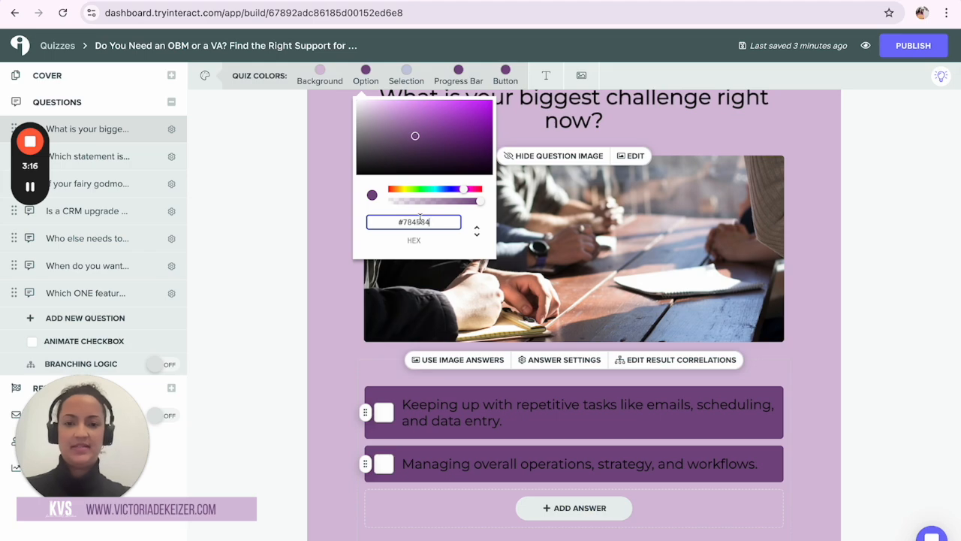
- Set the answer option text colour to white #FFFFFF, copied from the KVS Brand Guidelines document
click(454, 415)
triple_click(454, 415)
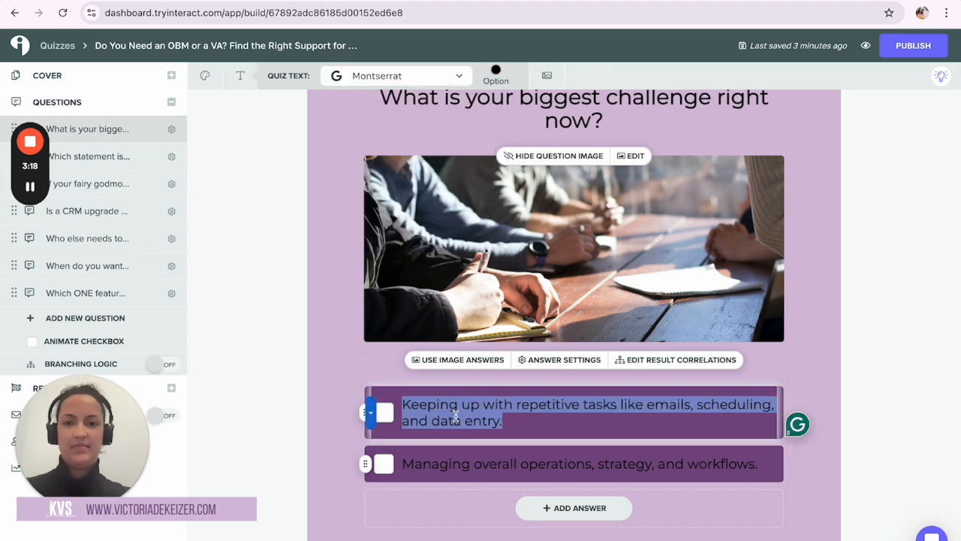
click(497, 71)
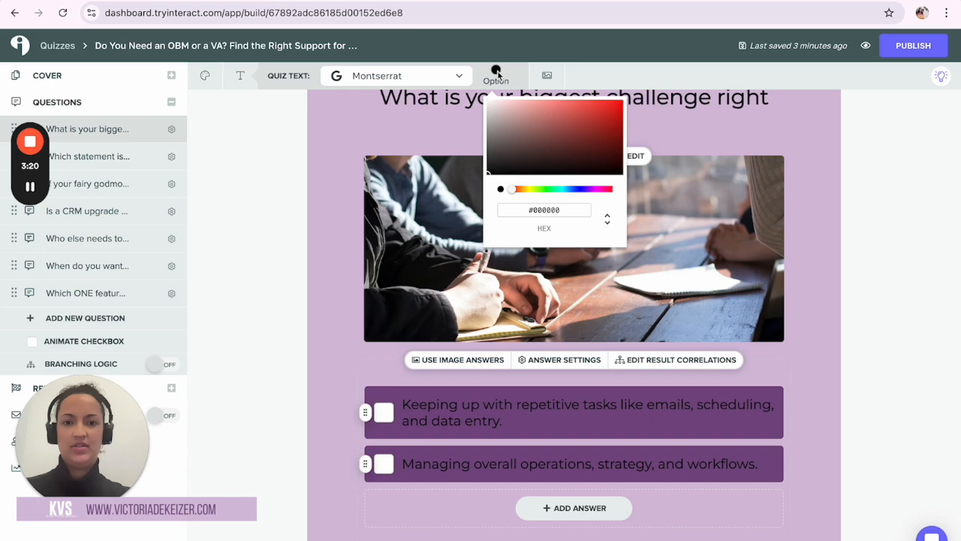
click(389, 0)
click(375, 0)
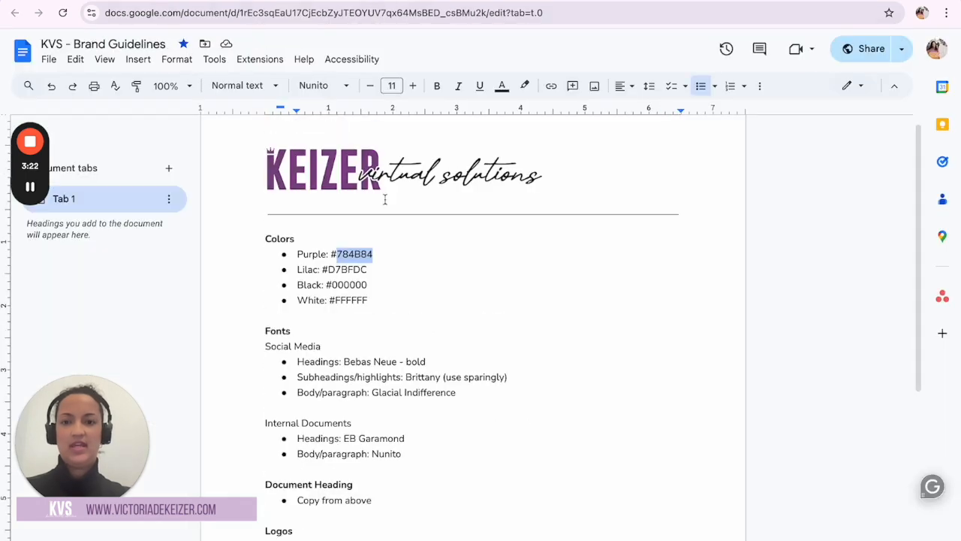
drag(366, 294, 334, 293)
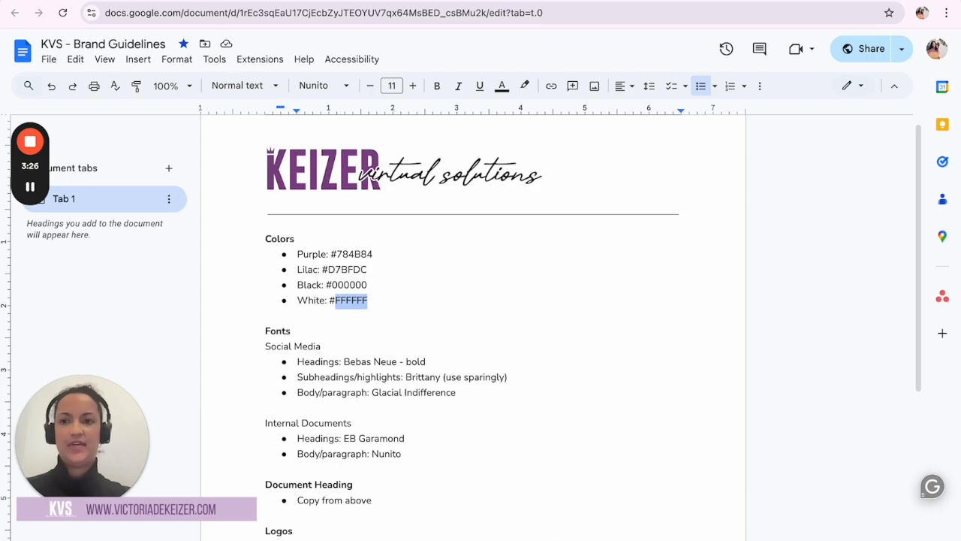
key(ctrl+shift+Tab)
click(540, 210)
text(FFFFFF)
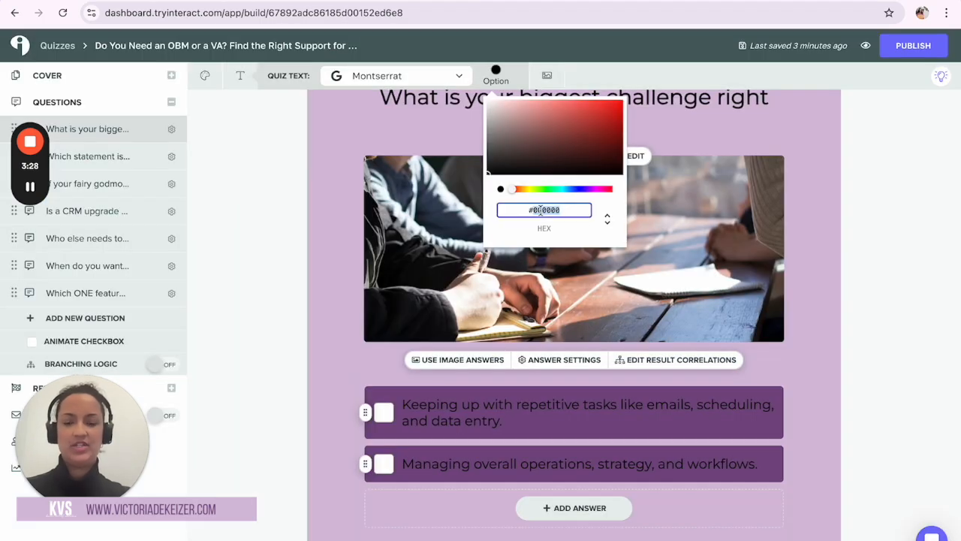
click(887, 294)
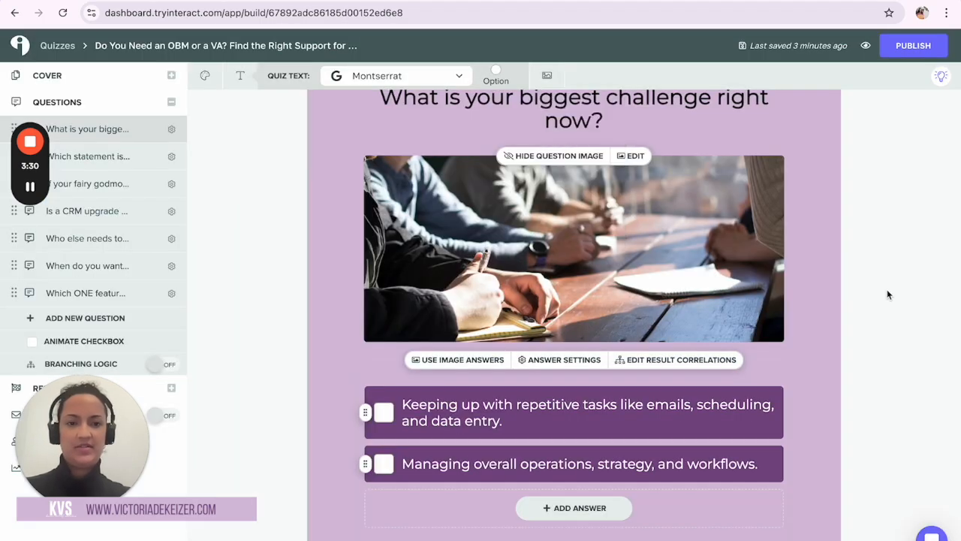
- Check the quiz's selection colour in the colour settings
scroll(840, 418, up, 1)
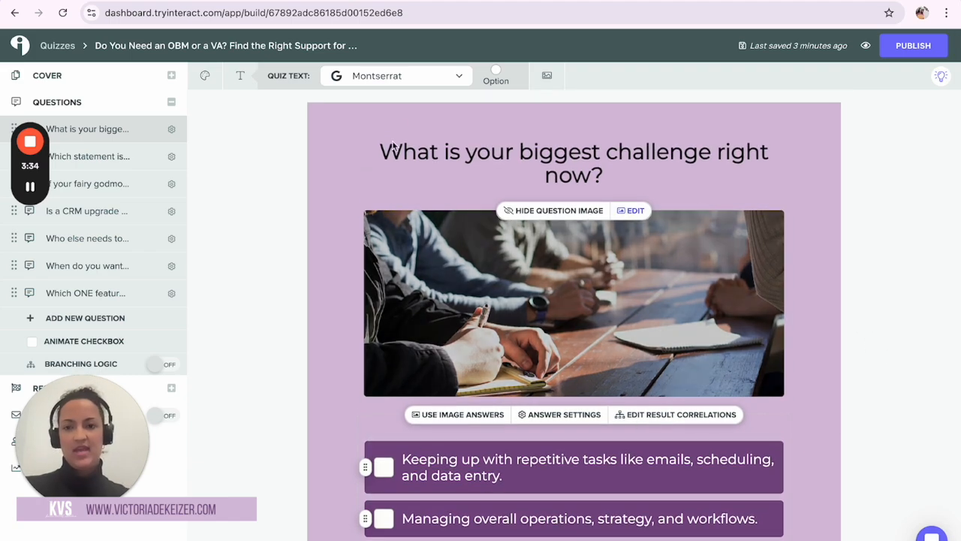
click(204, 75)
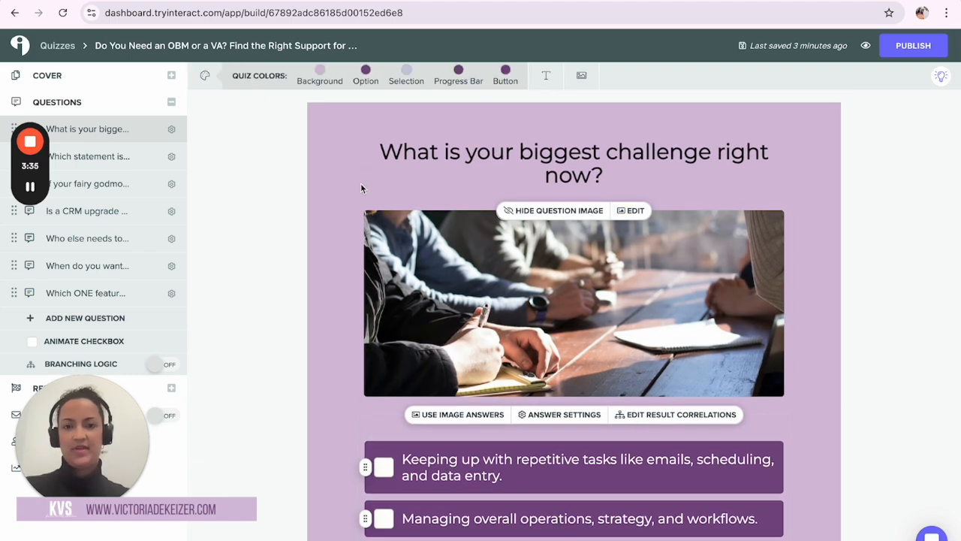
click(407, 71)
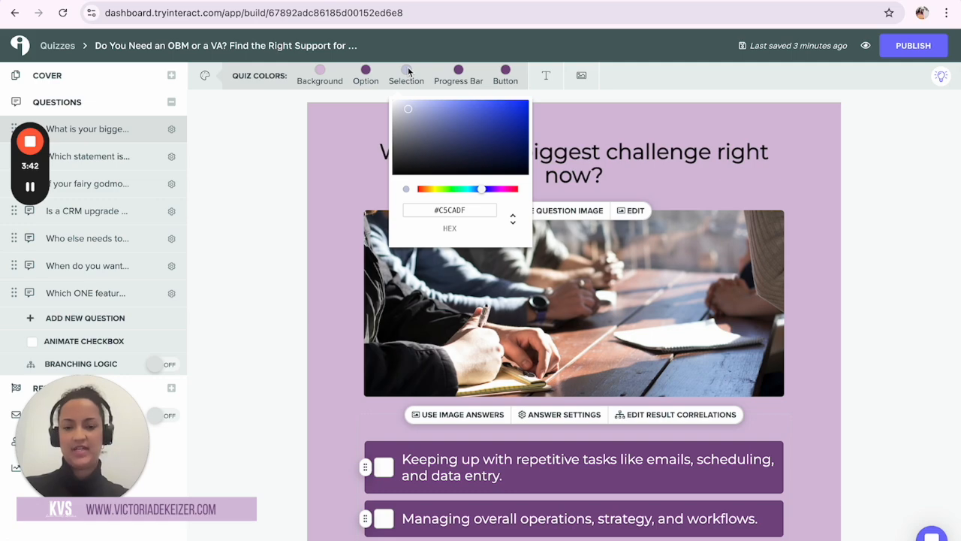
click(408, 69)
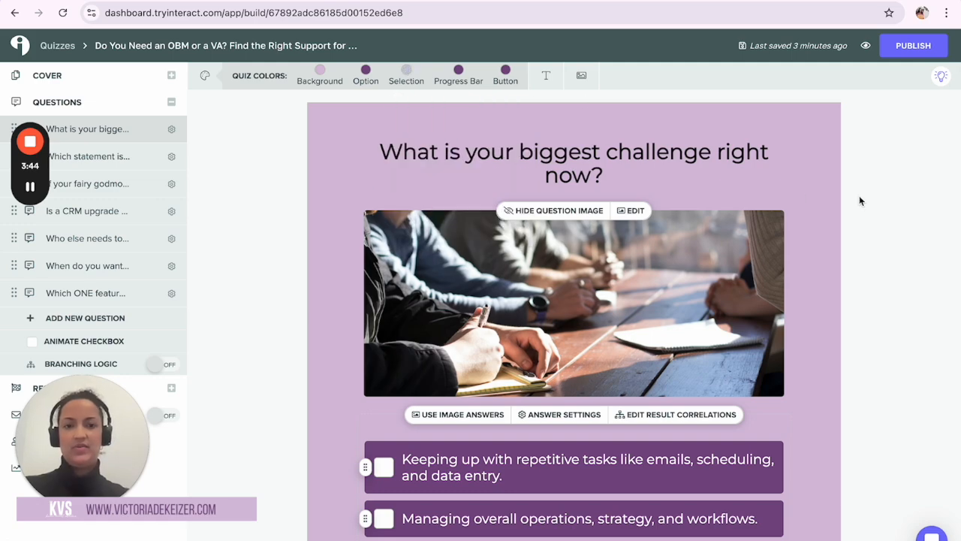
- Replace the second question's title with "How involved do you want to be in day-to-day tasks?", copied from the quiz document in Google Docs
click(94, 161)
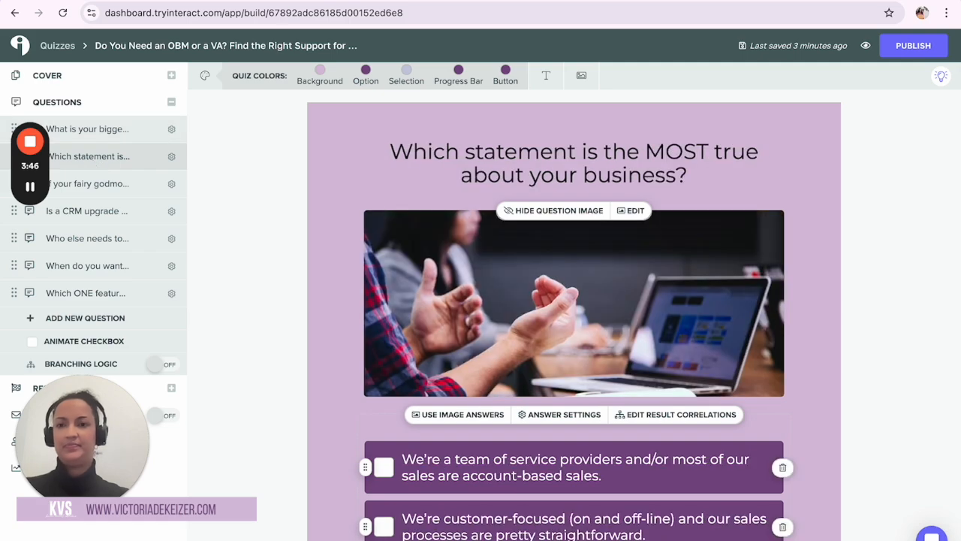
click(326, 0)
drag(275, 216, 490, 216)
key(ctrl+c)
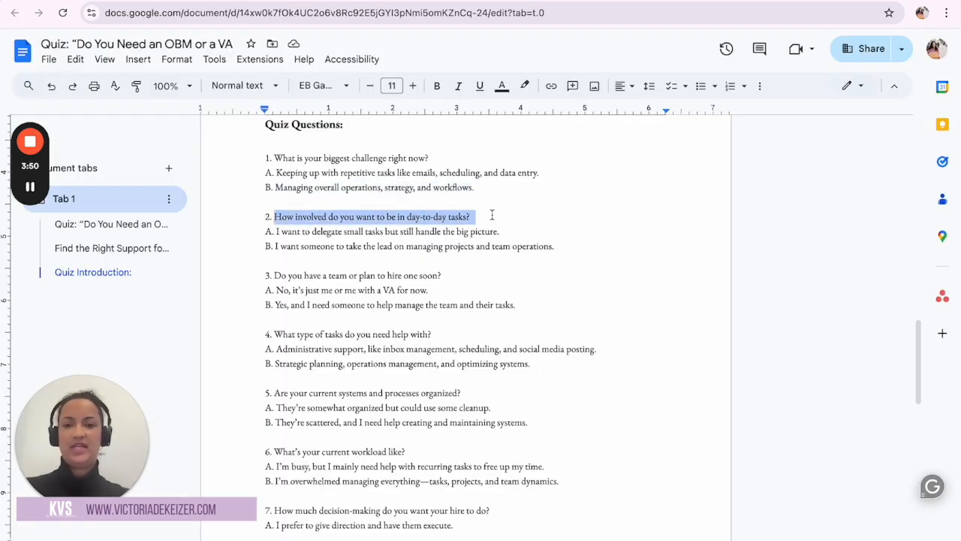
click(130, 6)
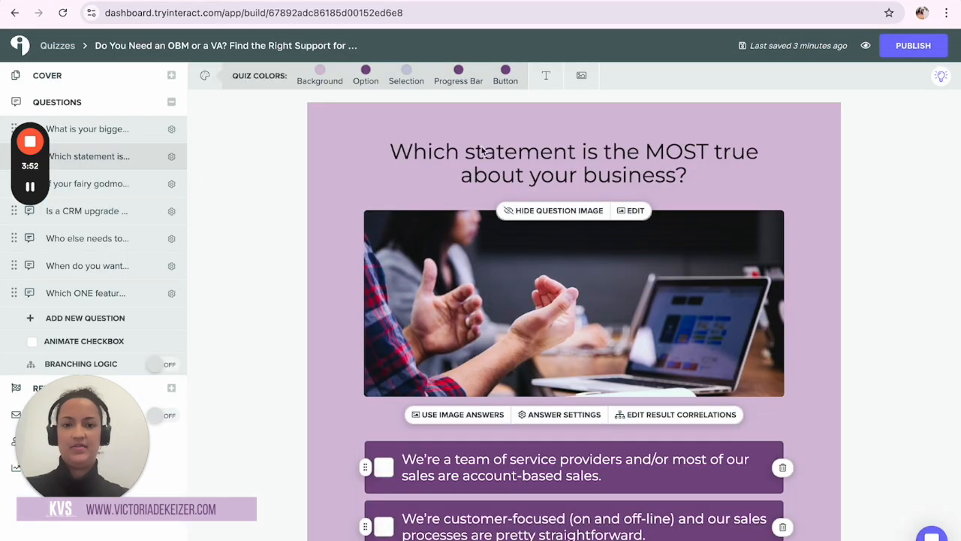
triple_click(484, 151)
key(ctrl+v)
triple_click(519, 154)
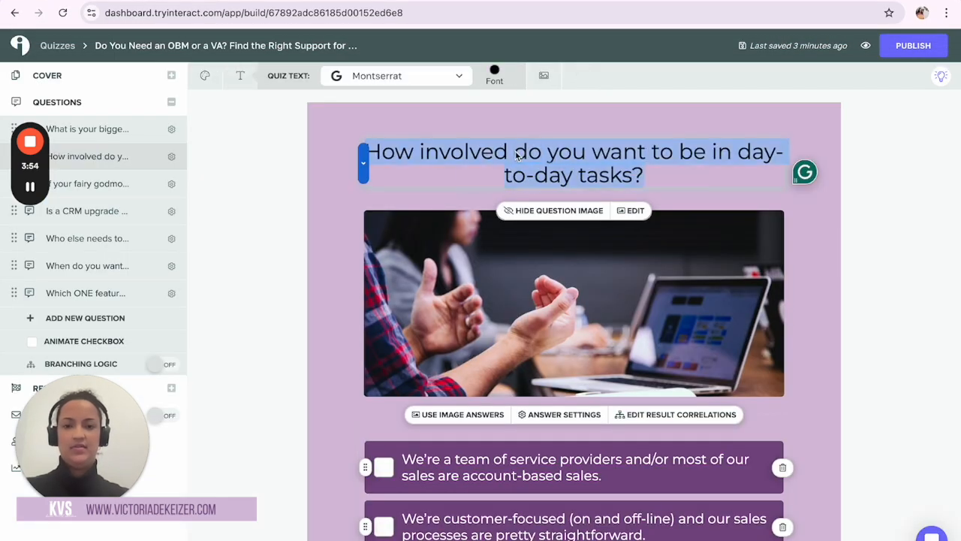
click(519, 174)
- Replace the second question's first answer with "I want to delegate small tasks but still handle the big picture." from the quiz document, without stray spacing
scroll(676, 338, down, 2)
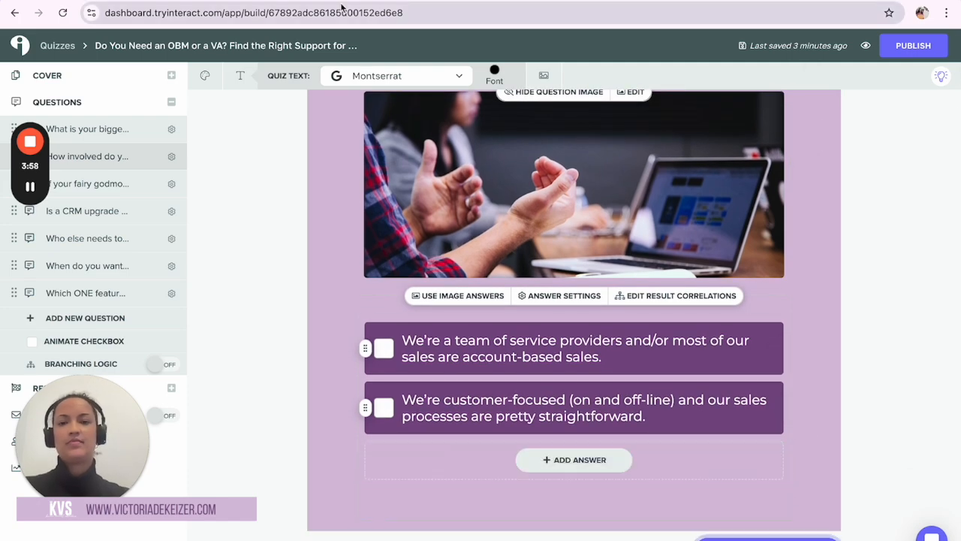
key(alt+Tab)
drag(278, 233, 502, 234)
key(ctrl+c)
key(alt+Tab)
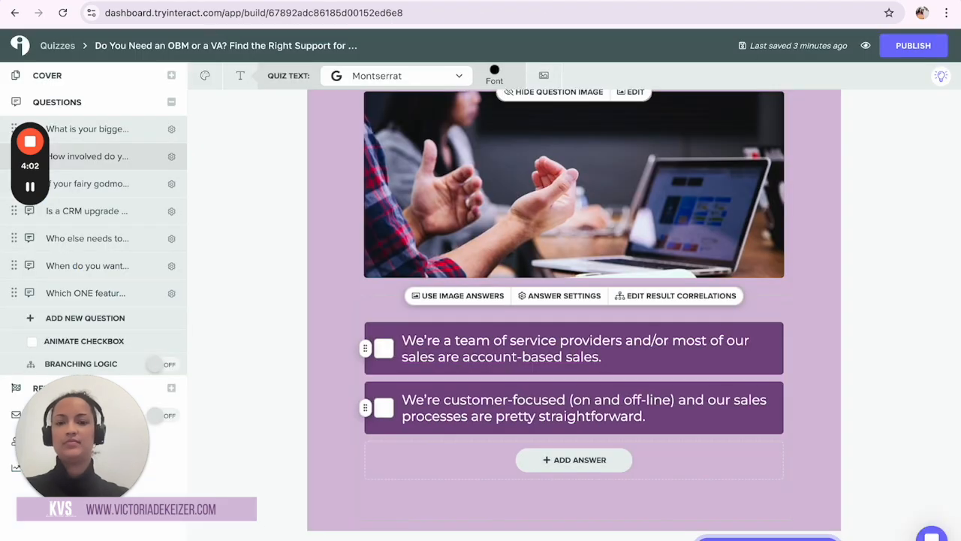
triple_click(437, 352)
key(ctrl+v)
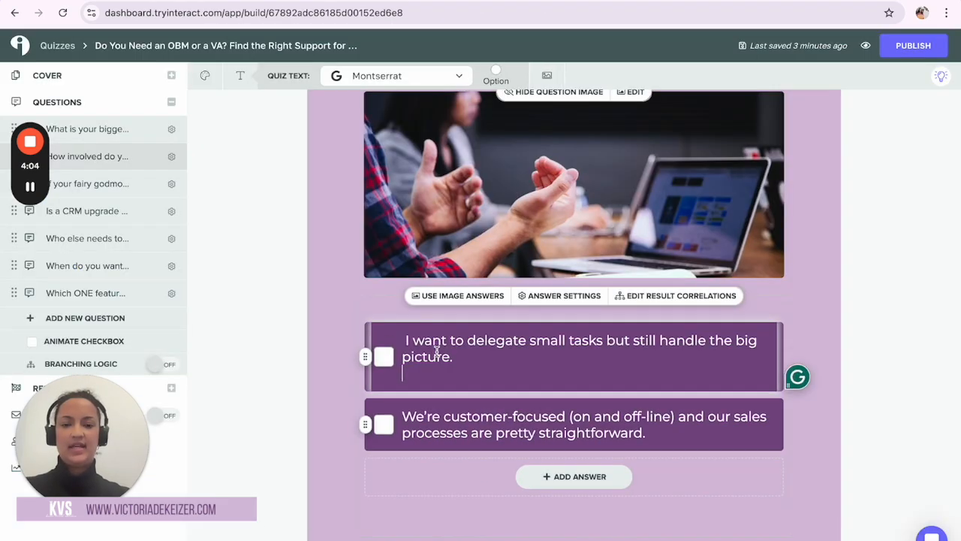
key(BackSpace)
click(404, 340)
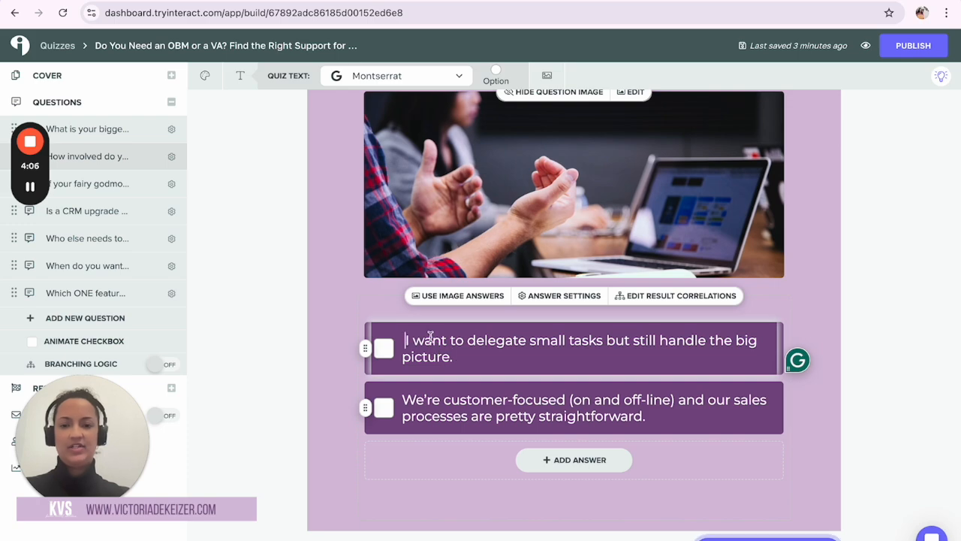
key(BackSpace)
- Replace the second question's second answer with "I want someone to take the lead on managing projects and team operations." from the quiz document
click(448, 402)
key(alt+Tab)
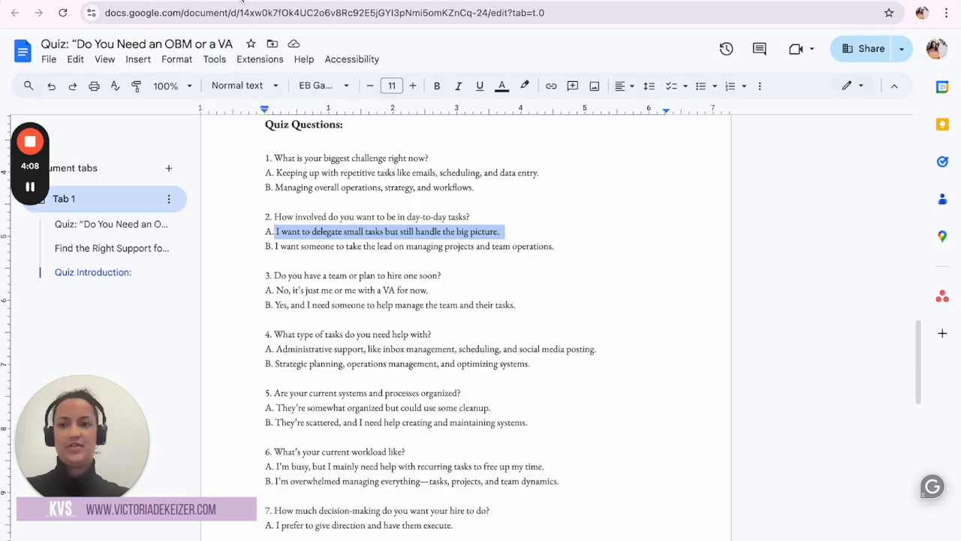
drag(276, 250, 560, 247)
key(ctrl+c)
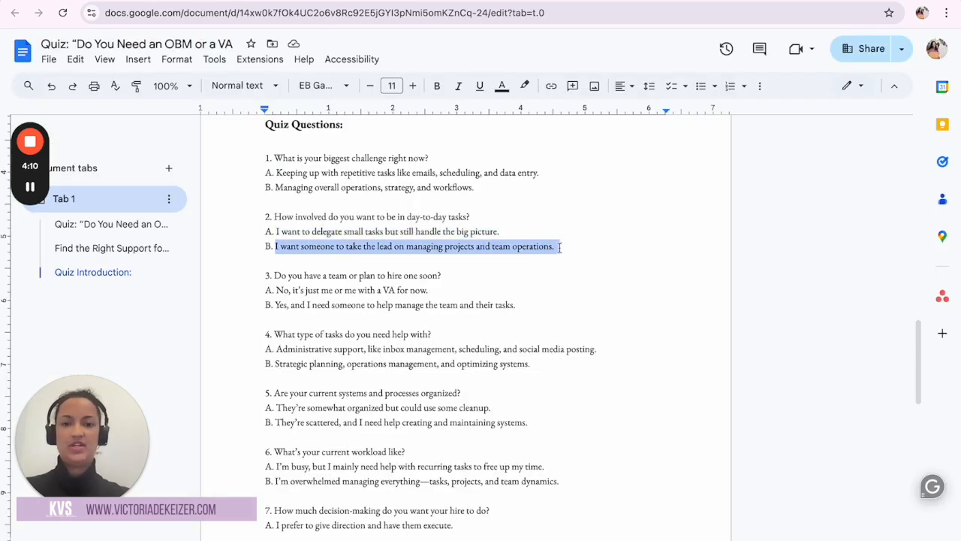
key(alt+Tab)
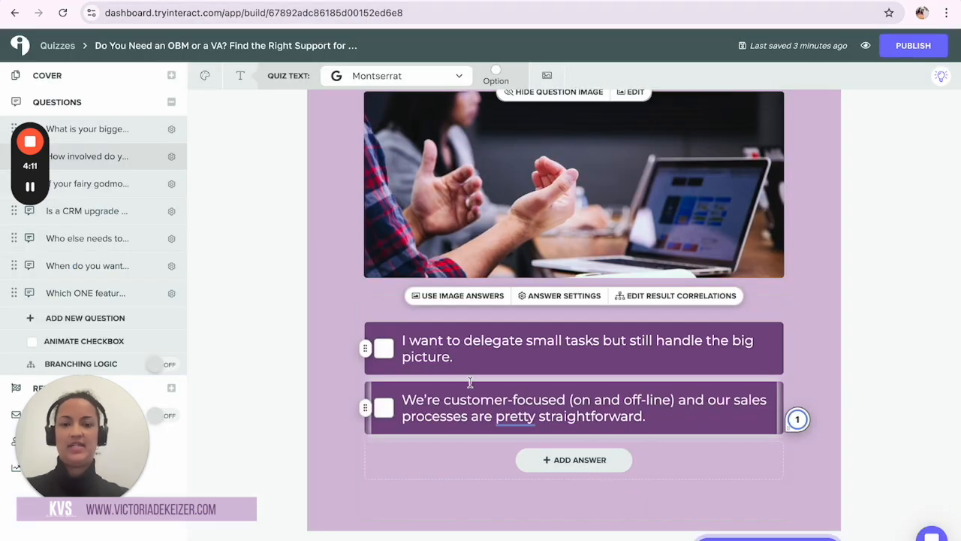
key(ctrl+a)
key(ctrl+v)
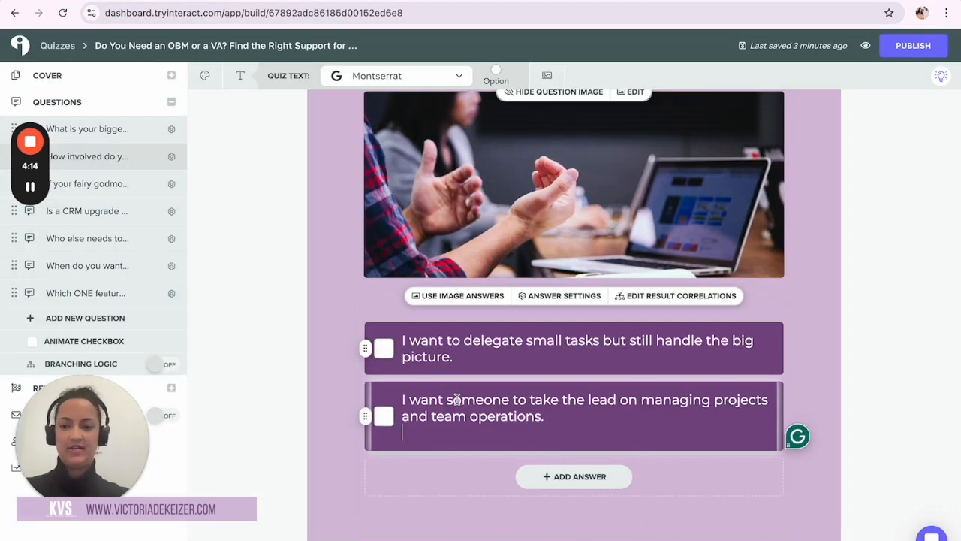
key(BackSpace)
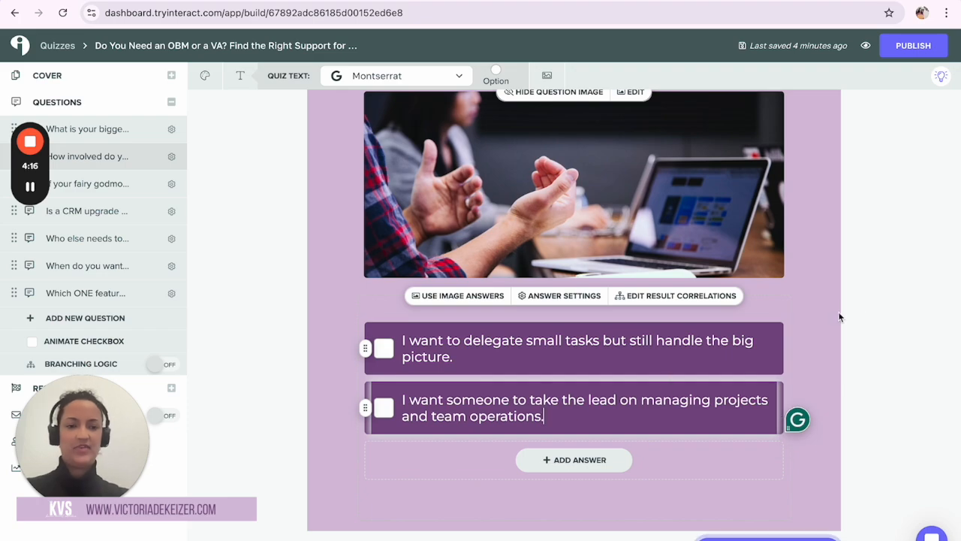
click(816, 314)
scroll(745, 278, up, 1)
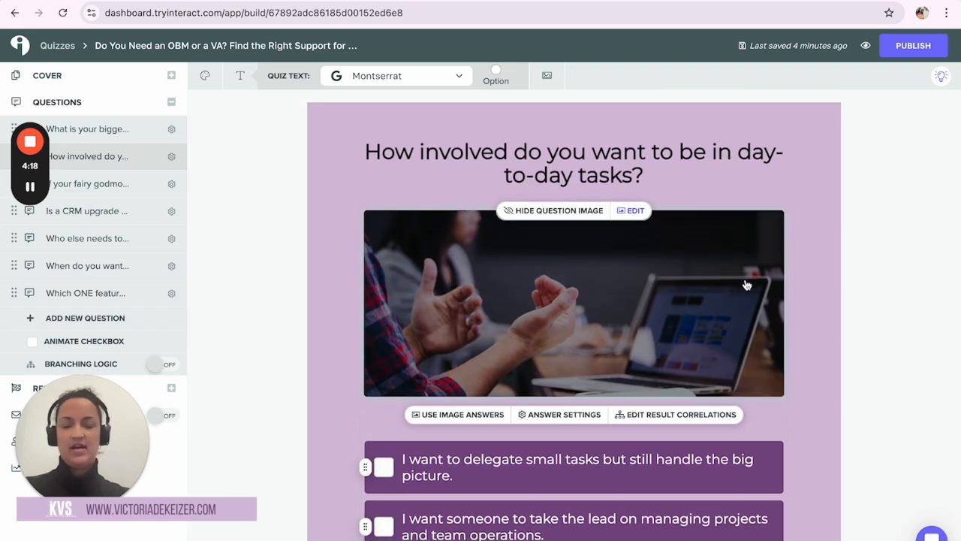
scroll(516, 208, up, 1)
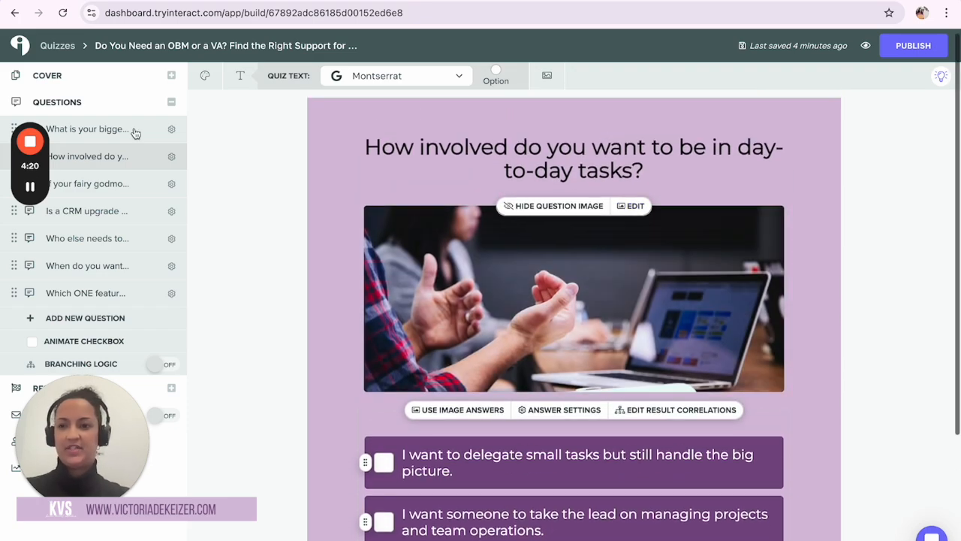
- Replace the third question's title with "Do you have a team or plan to hire one soon?", copied from the quiz document
click(100, 185)
key(ctrl+Tab)
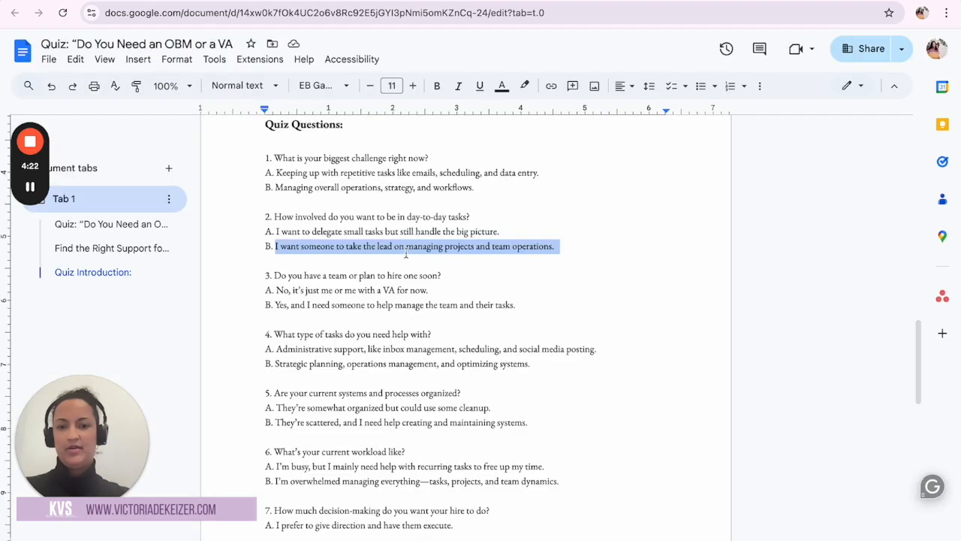
drag(276, 275, 443, 281)
key(ctrl+c)
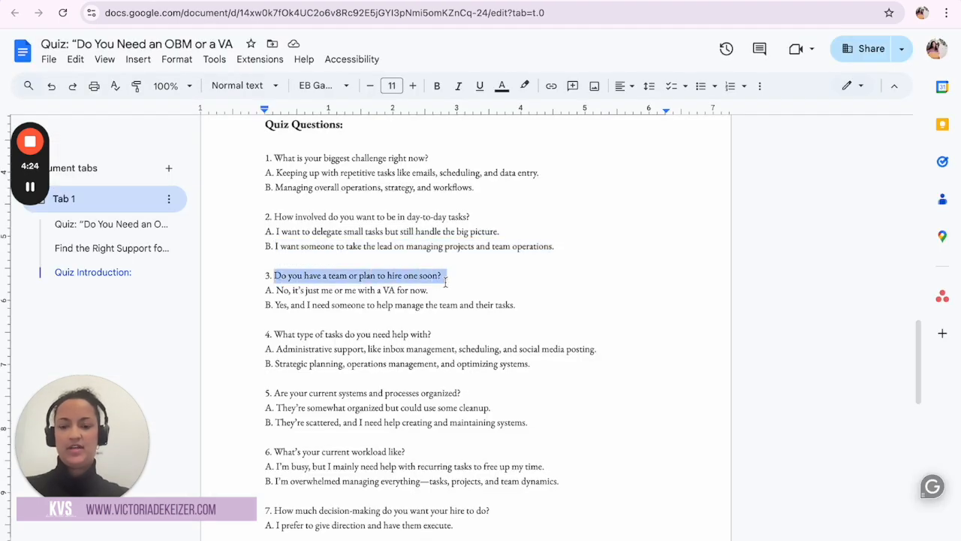
click(218, 1)
triple_click(454, 177)
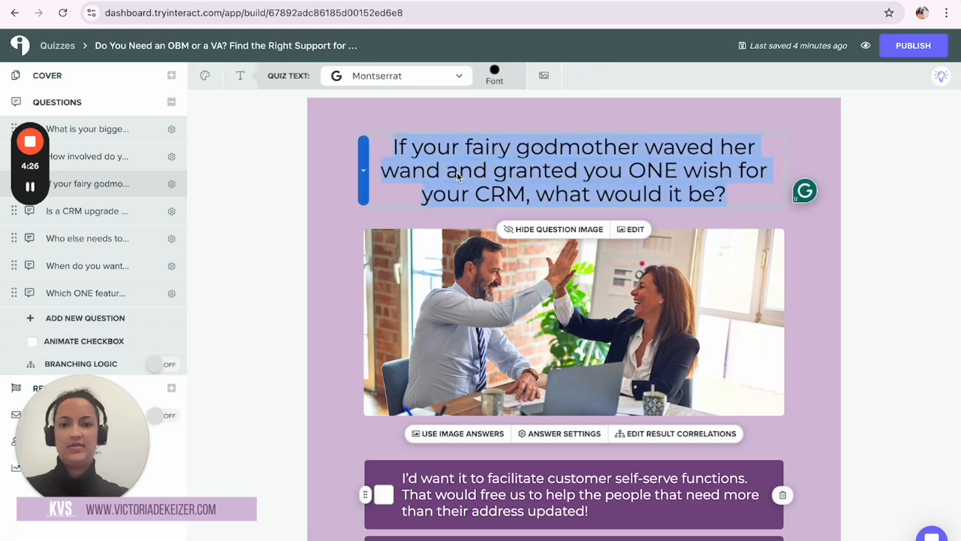
key(ctrl+v)
triple_click(508, 154)
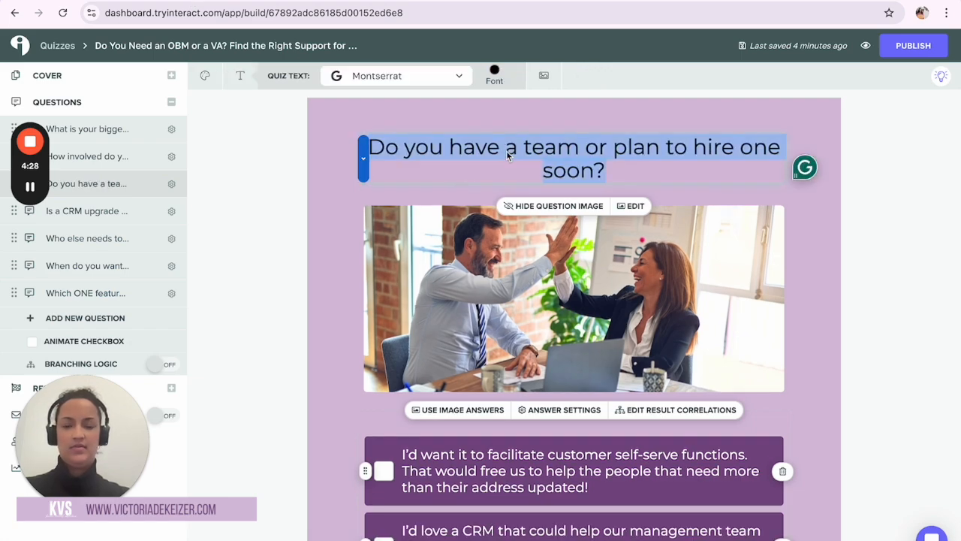
- Replace the third question's first answer with "No, it’s just me or me with a VA for now." from the quiz document
click(307, 2)
scroll(354, 258, down, 2)
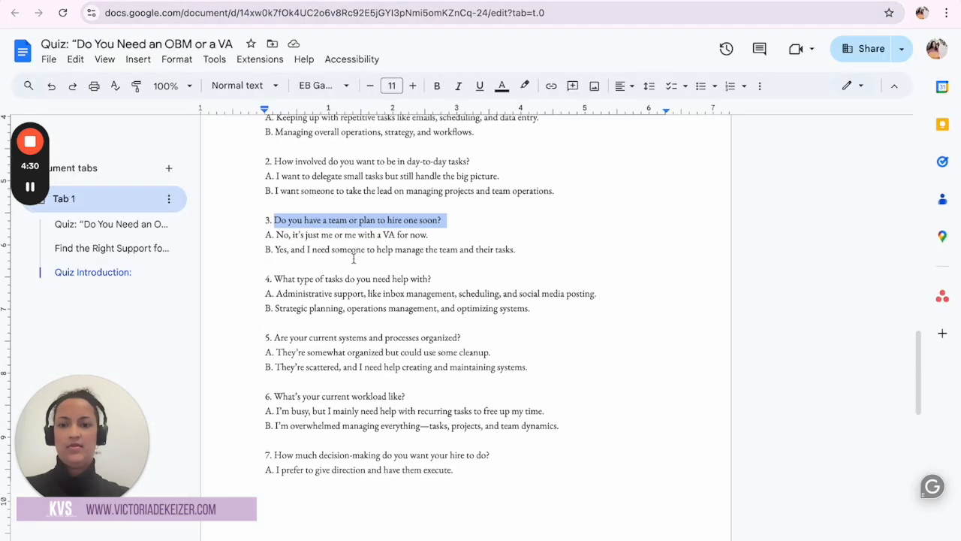
drag(277, 212, 427, 212)
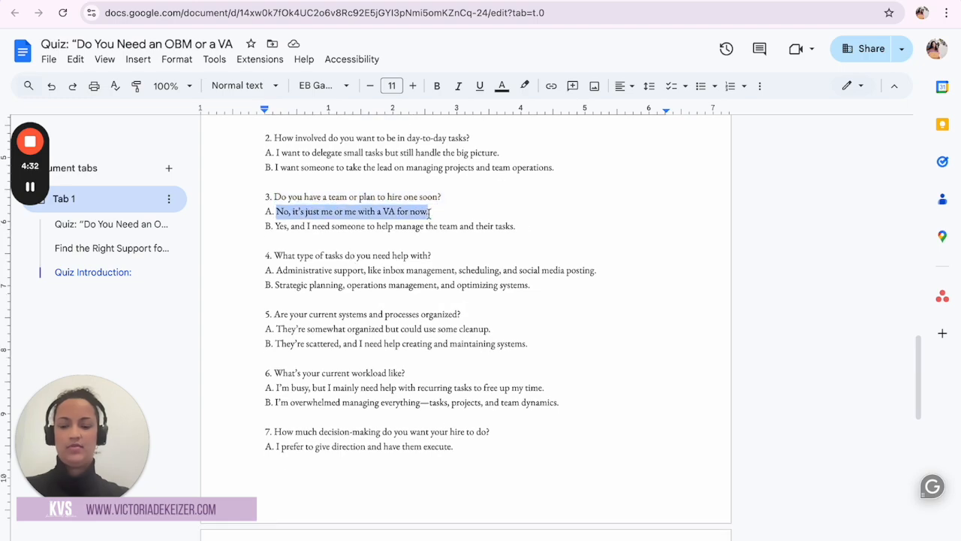
click(291, 1)
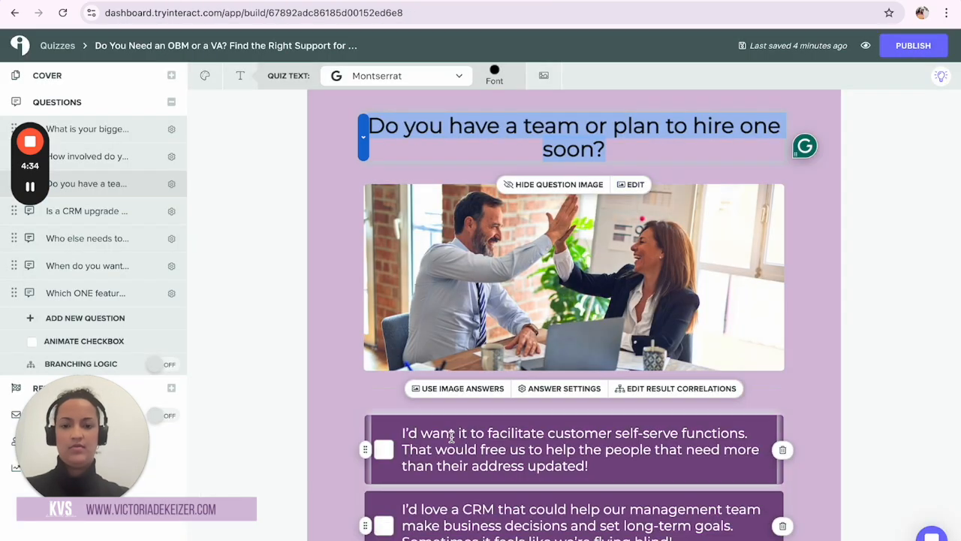
click(451, 435)
text(No, it’s just me or me with a VA for now.)
- Delete the surplus answer options below the second one in the third question
scroll(452, 435, down, 1)
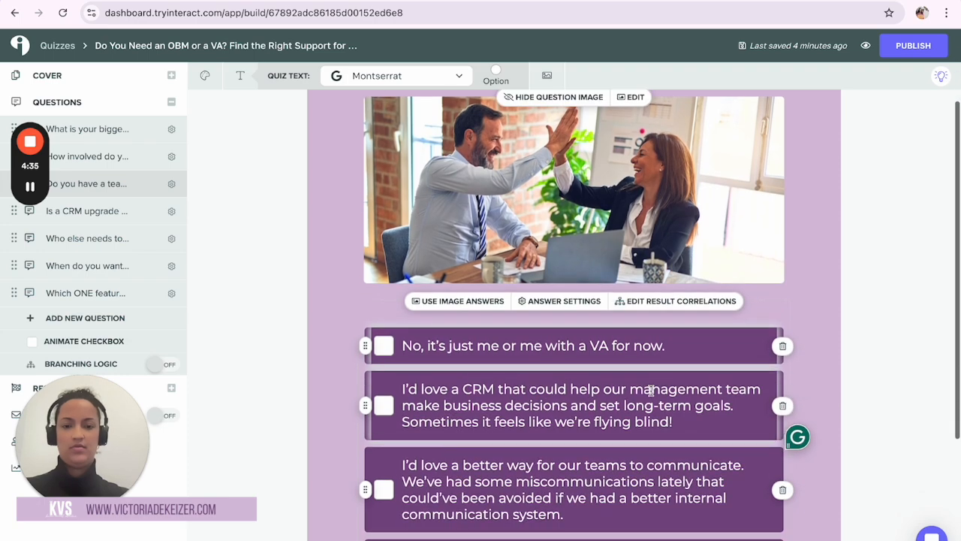
click(783, 486)
click(782, 466)
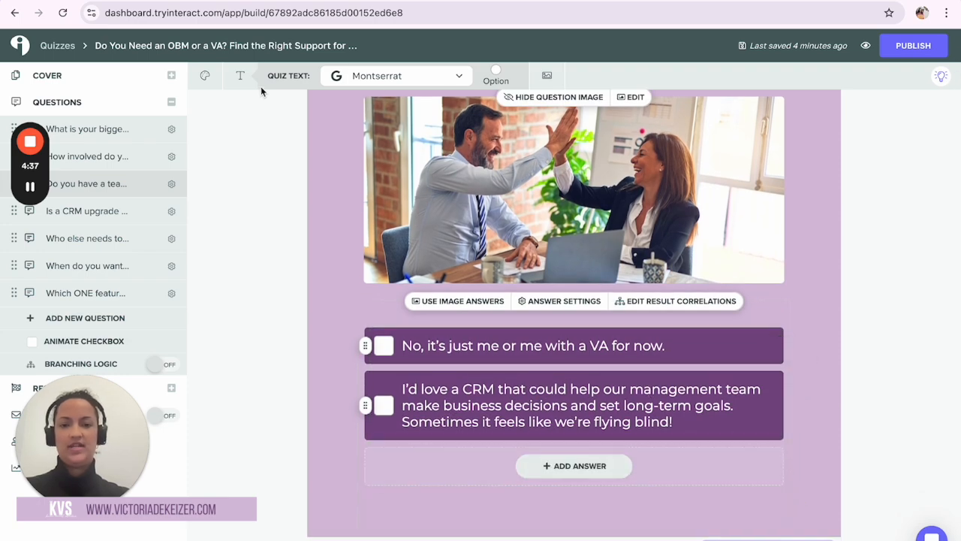
- Replace the third question's second answer with "Yes, and I need someone to help manage the team and their tasks." from the quiz document
key(alt+Tab)
drag(275, 226, 531, 222)
key(ctrl+c)
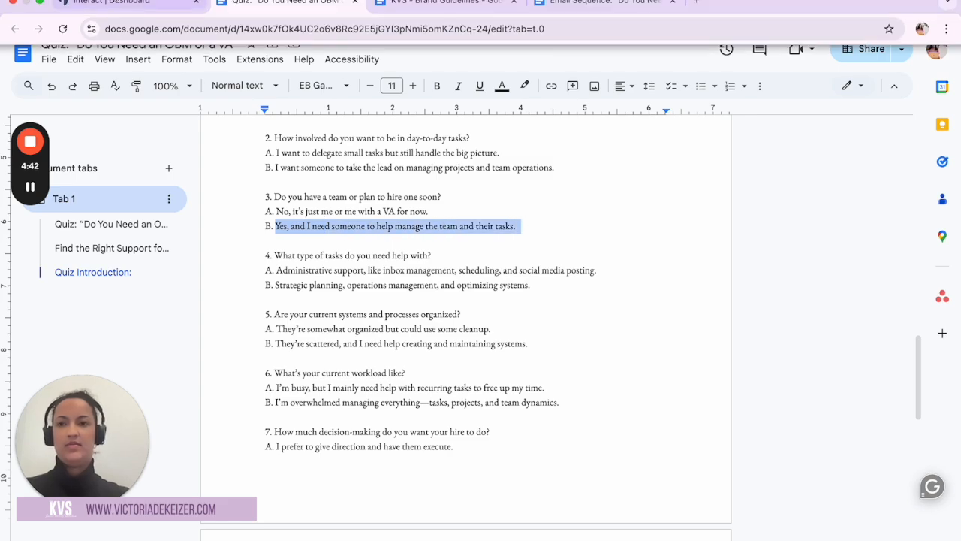
key(alt+Tab)
triple_click(455, 390)
key(ctrl+v)
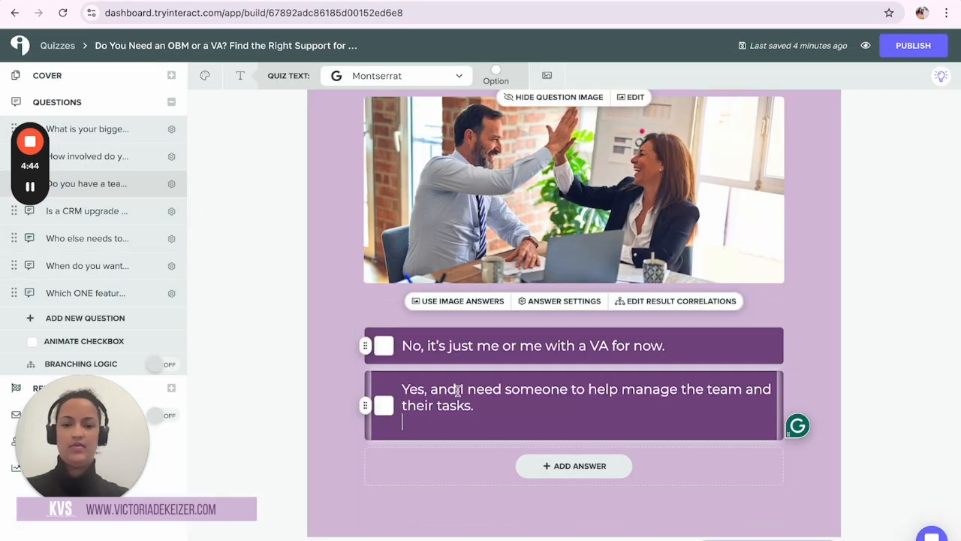
click(844, 298)
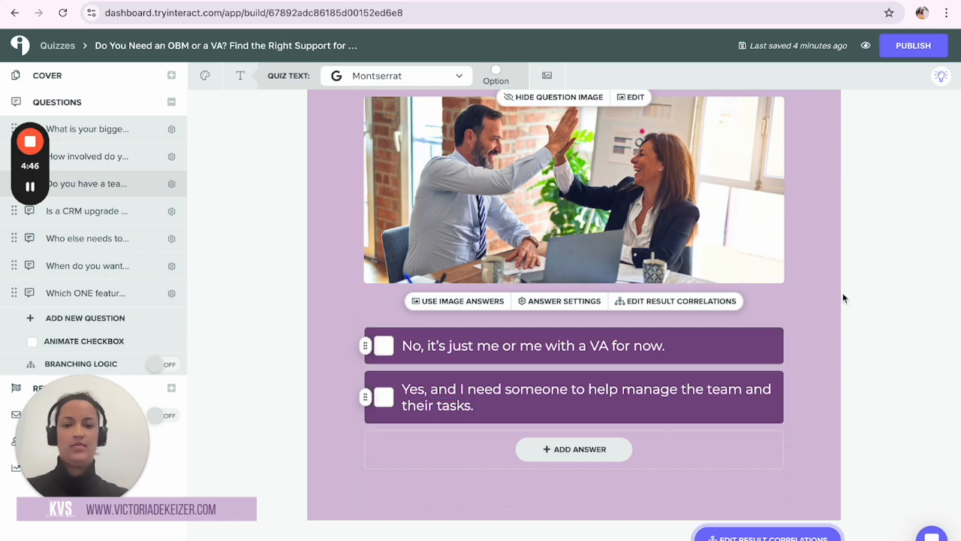
scroll(360, 248, up, 2)
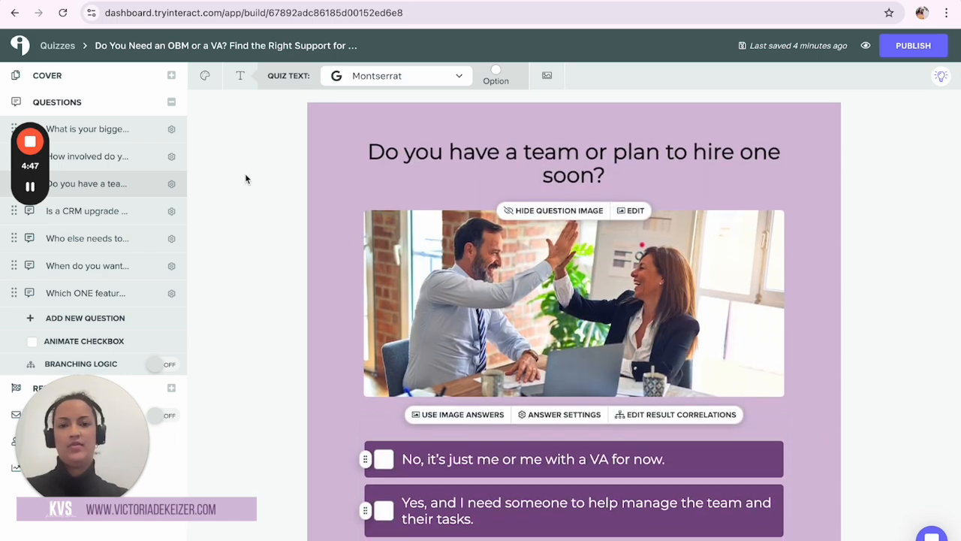
triple_click(526, 155)
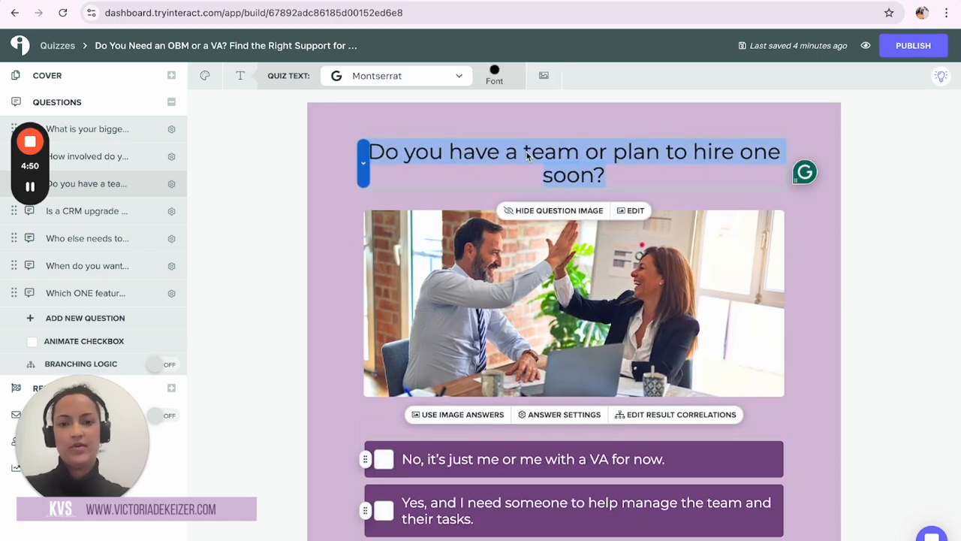
click(265, 251)
- Replace the fourth question's title with "What type of tasks do you need help with?", copied from the quiz document
click(109, 213)
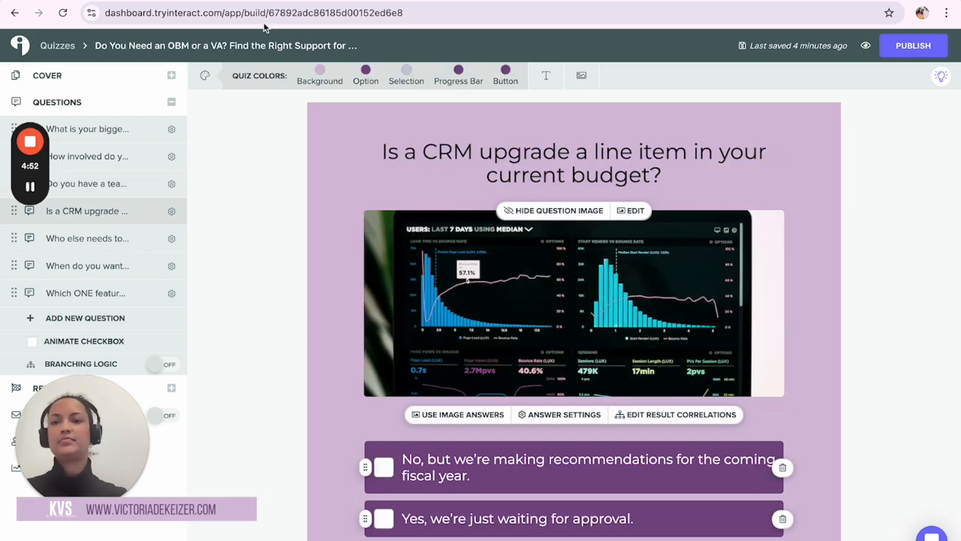
key(alt+Tab)
drag(273, 259, 436, 256)
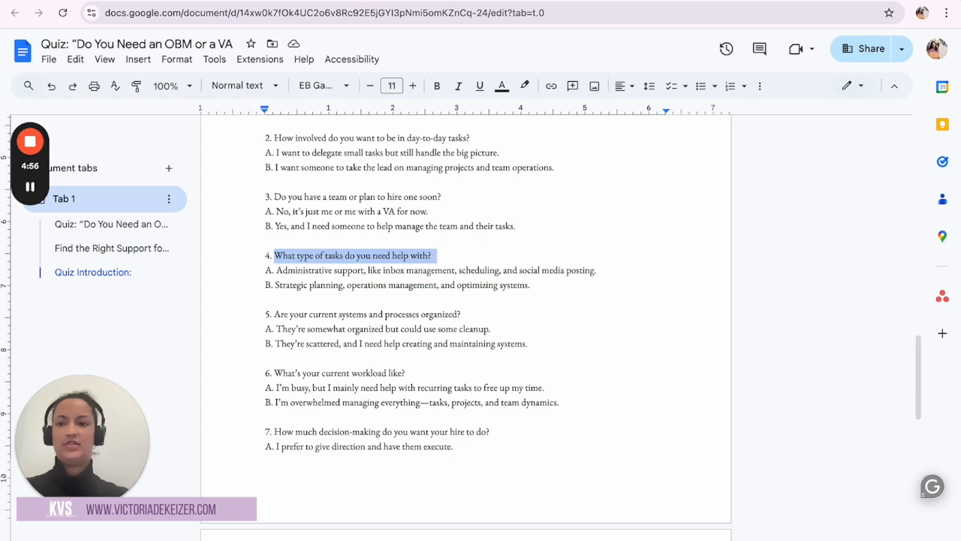
key(alt+Tab)
triple_click(443, 154)
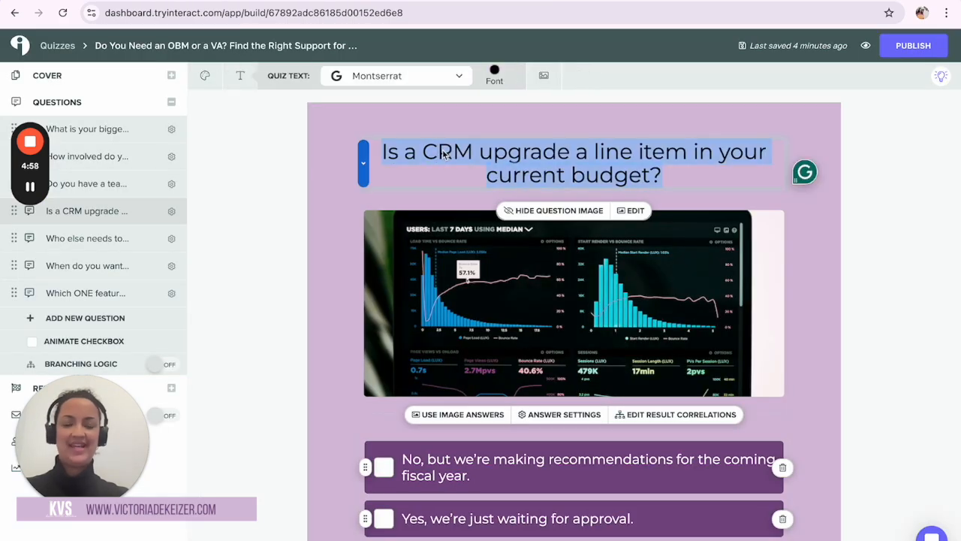
key(ctrl+v)
triple_click(452, 152)
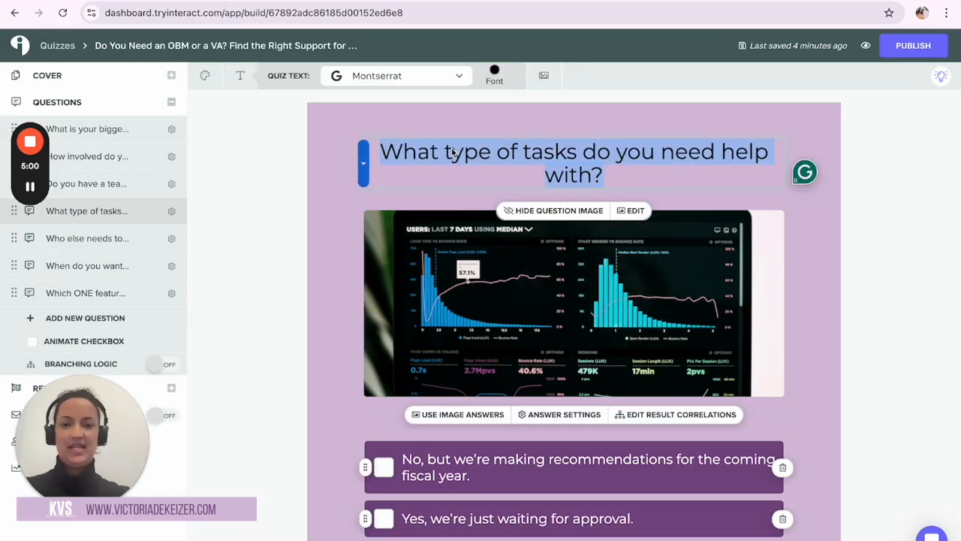
click(452, 152)
- Replace the fourth question's first answer with "Administrative support, like inbox management, scheduling, and social media posting." from the quiz document
scroll(526, 183, down, 3)
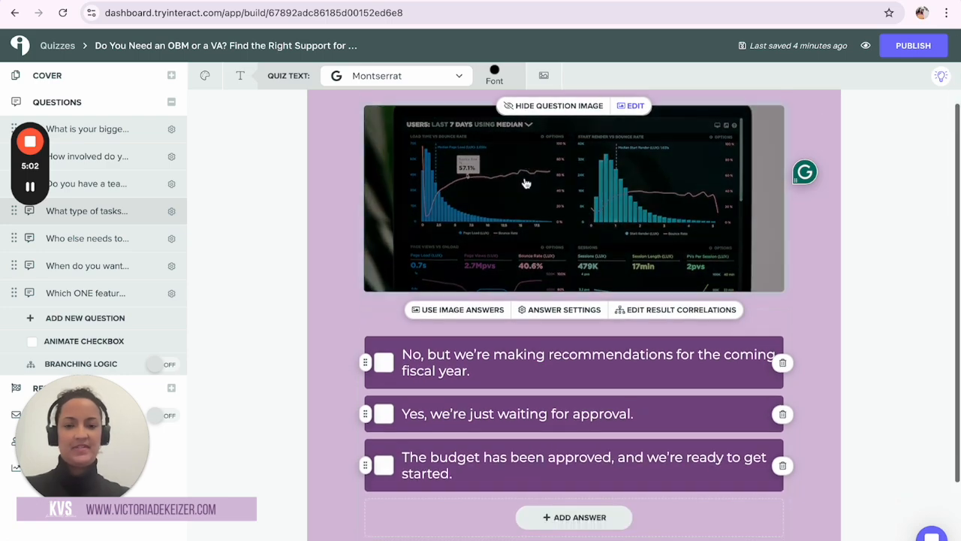
key(alt+Tab)
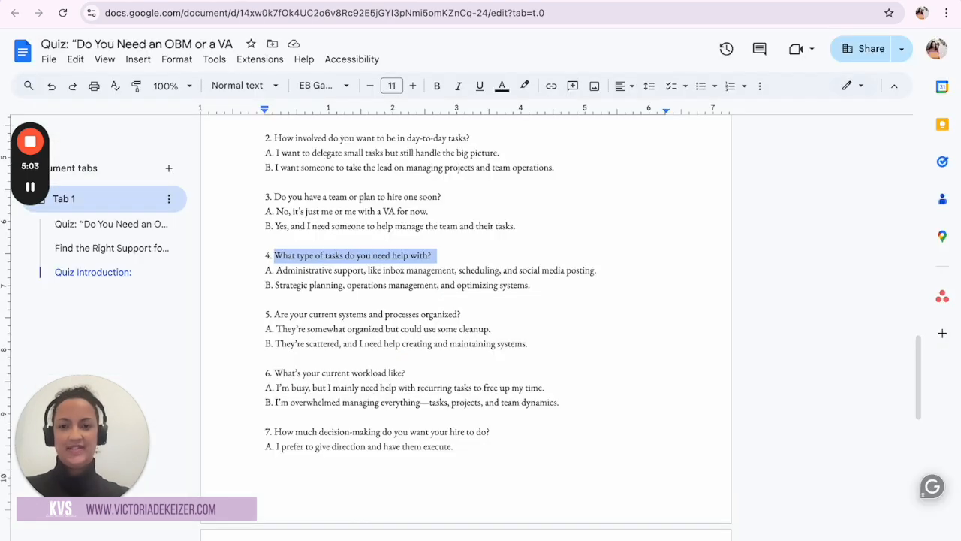
click(318, 283)
drag(277, 269, 601, 272)
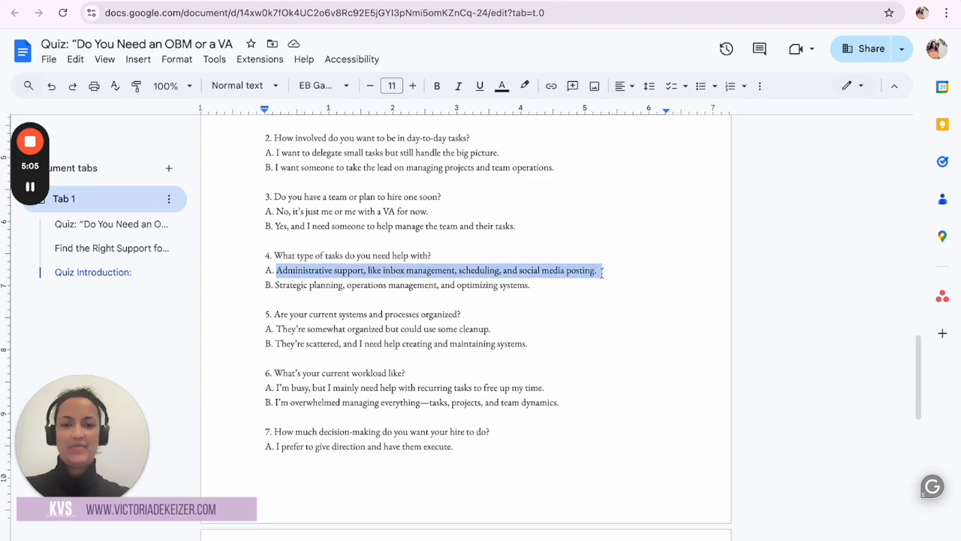
key(alt+Tab)
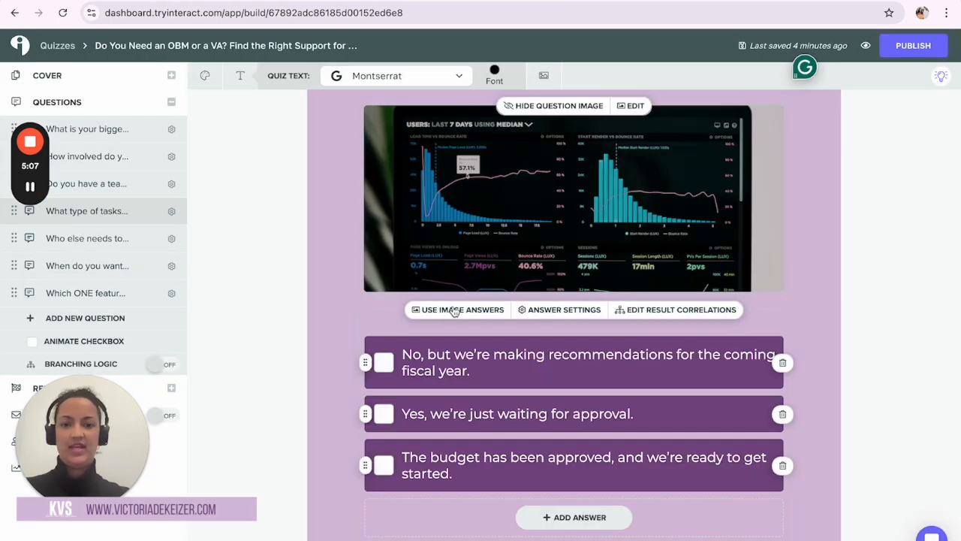
triple_click(440, 354)
key(ctrl+v)
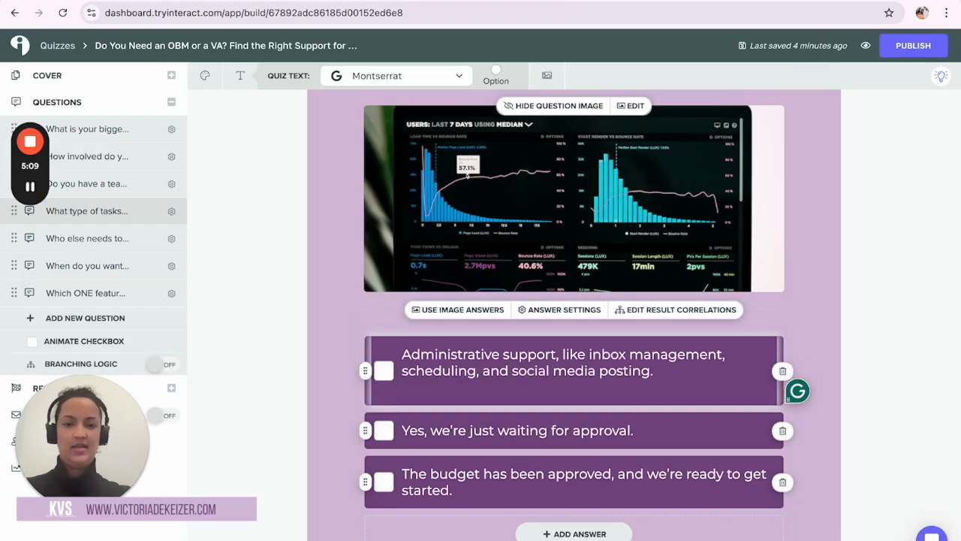
- Replace the fourth question's second answer with "Strategic planning, operations management, and optimizing systems." from the quiz document and delete the third answer
key(alt+Tab)
drag(275, 284, 535, 280)
key(ctrl+c)
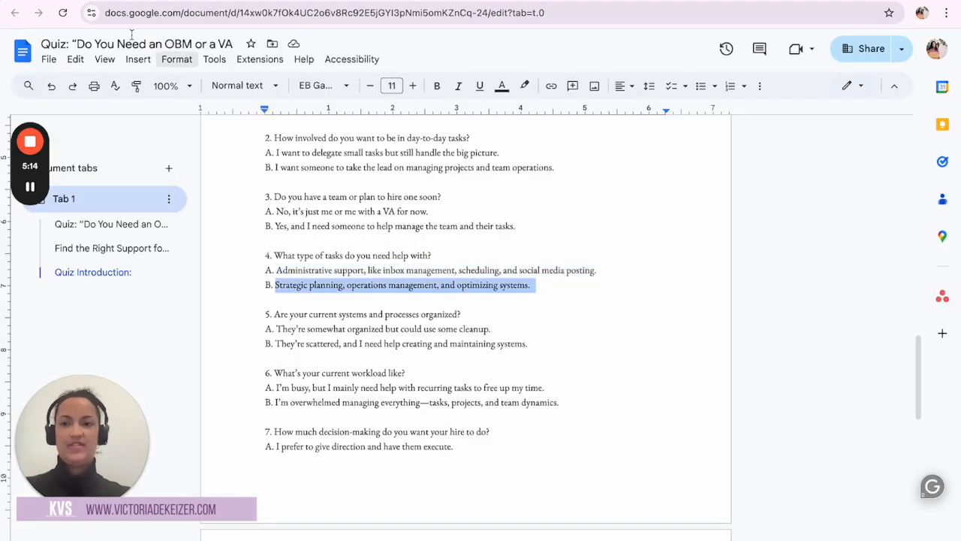
key(alt+Tab)
triple_click(458, 430)
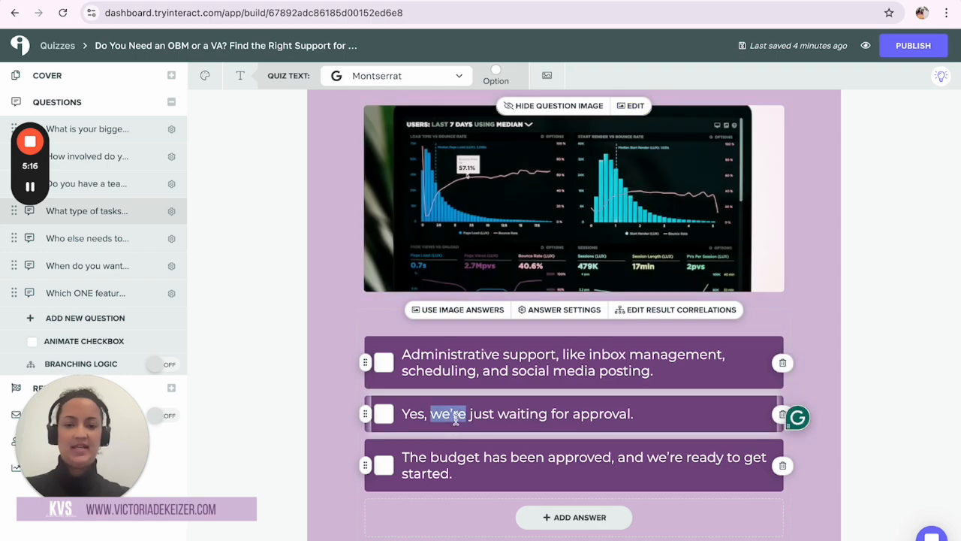
key(ctrl+v)
key(BackSpace)
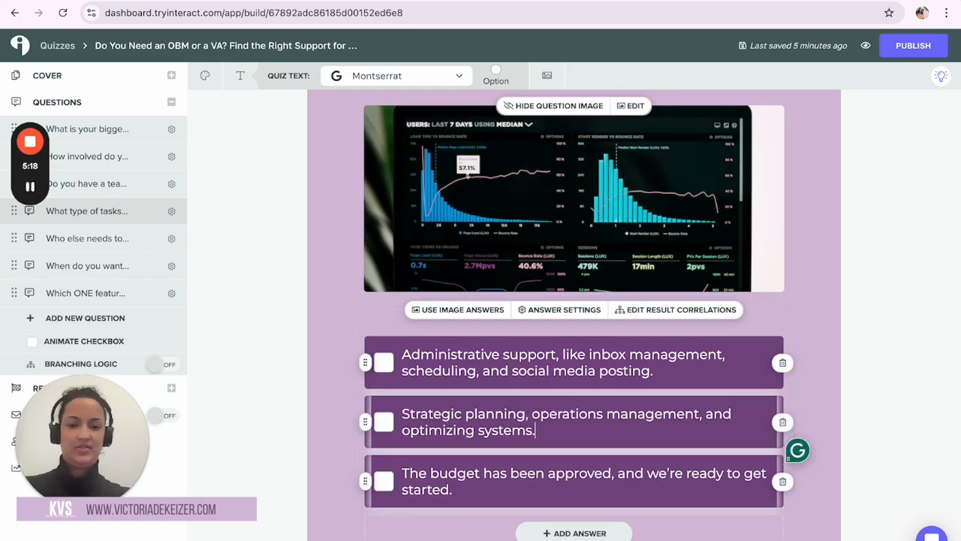
click(465, 475)
click(783, 481)
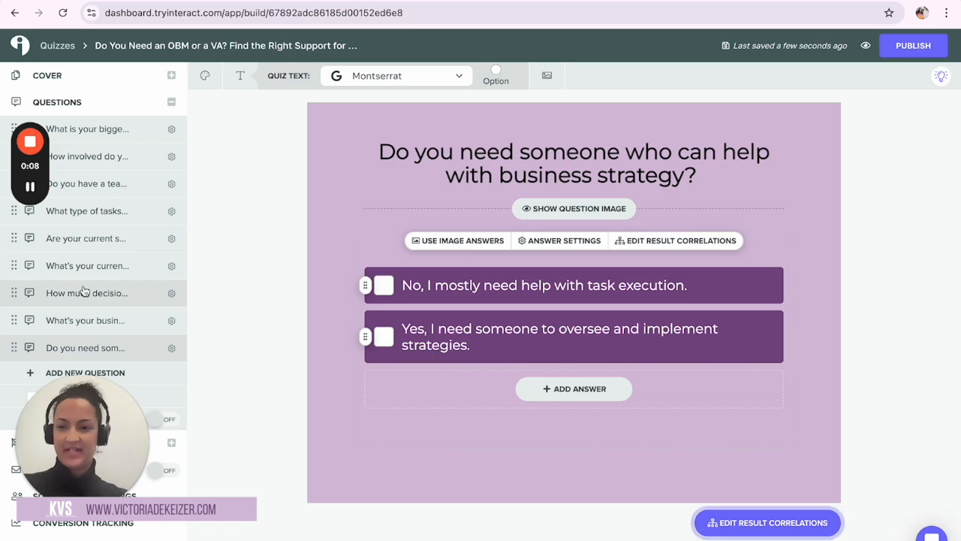
- Review the nine quiz questions one after another, checking each one's title, answers and question image
click(84, 292)
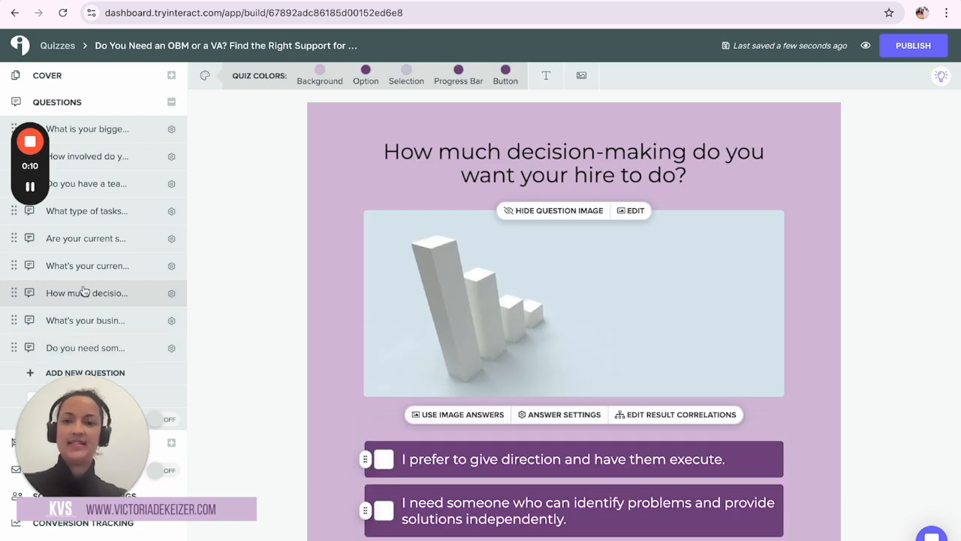
click(123, 129)
scroll(127, 133, down, 1)
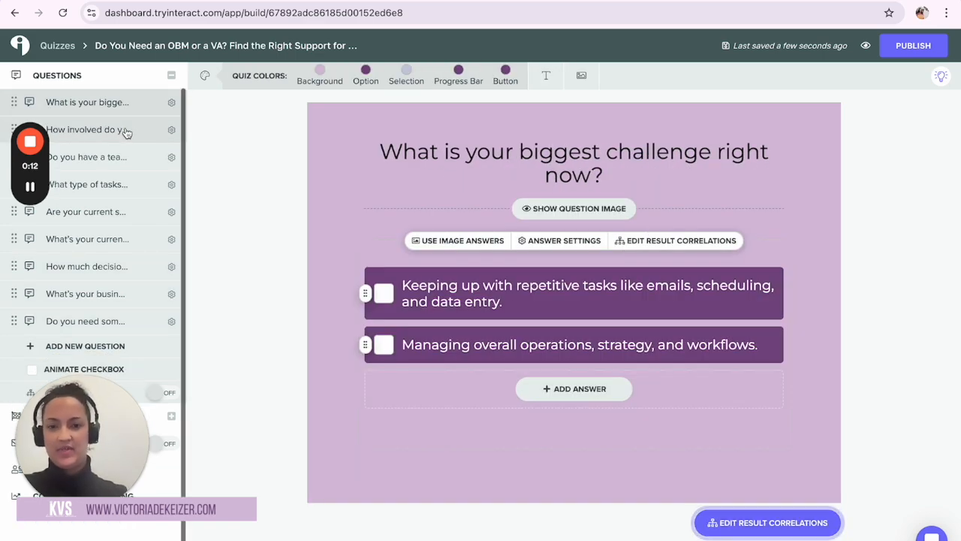
click(127, 133)
click(117, 159)
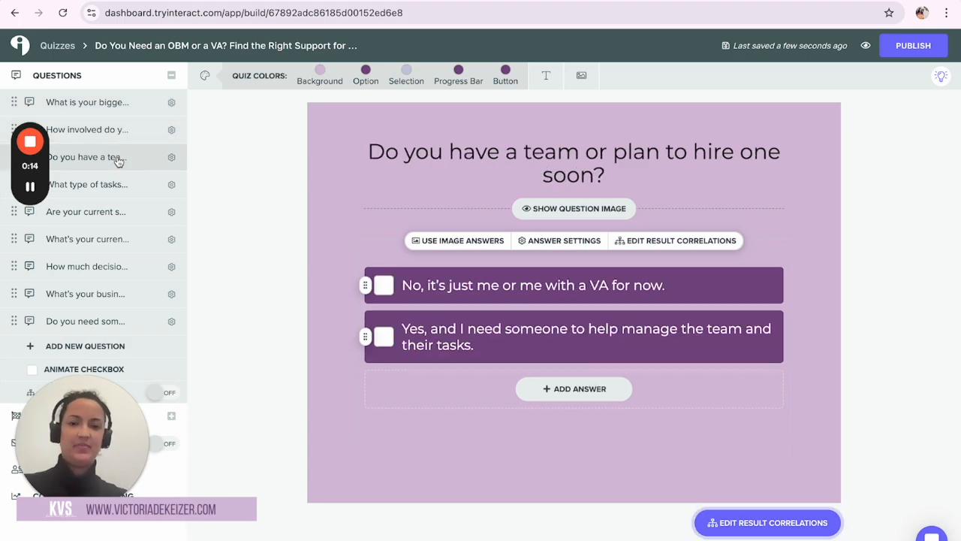
click(117, 186)
click(119, 211)
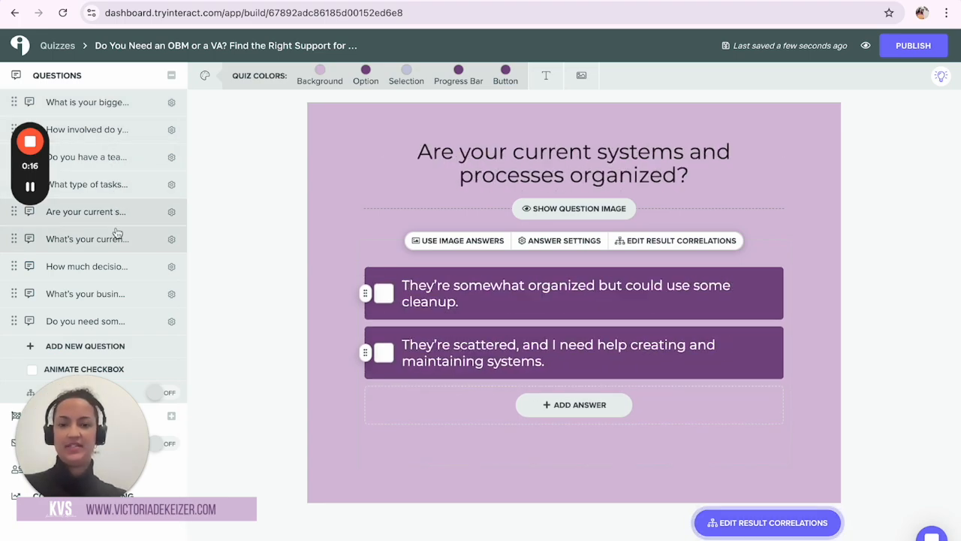
click(116, 237)
click(111, 266)
click(107, 294)
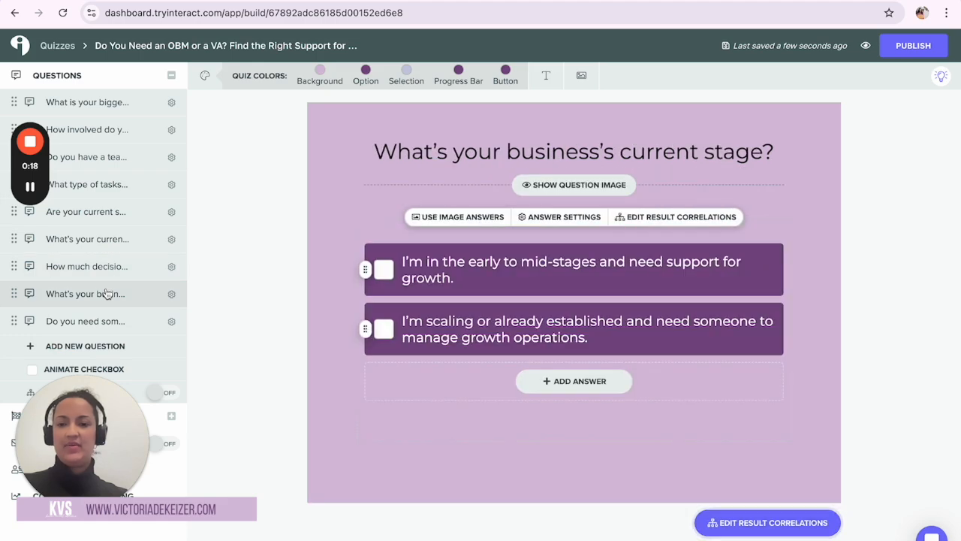
click(97, 319)
click(101, 298)
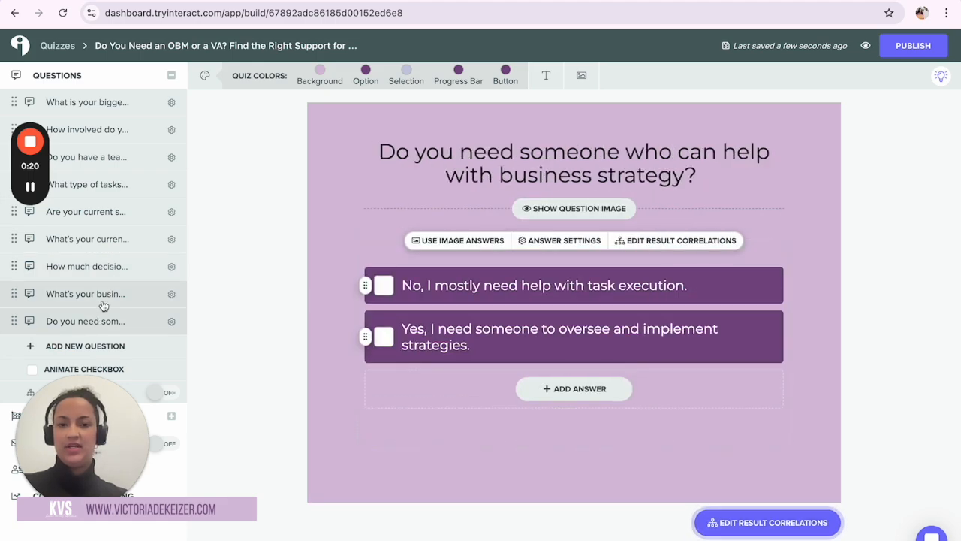
- Hide the image on the question "How much decision-making do you want your hire to do?" and check the two questions after it
click(103, 269)
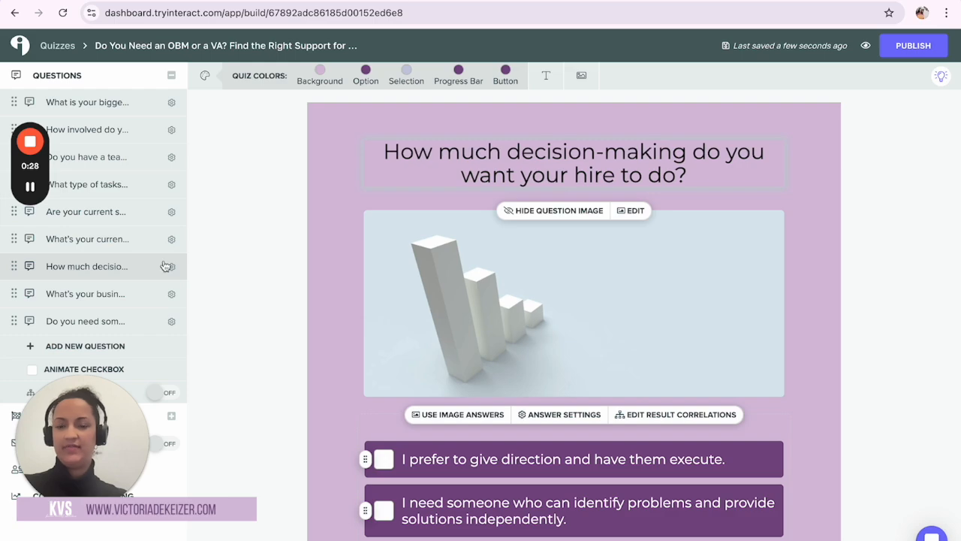
click(547, 216)
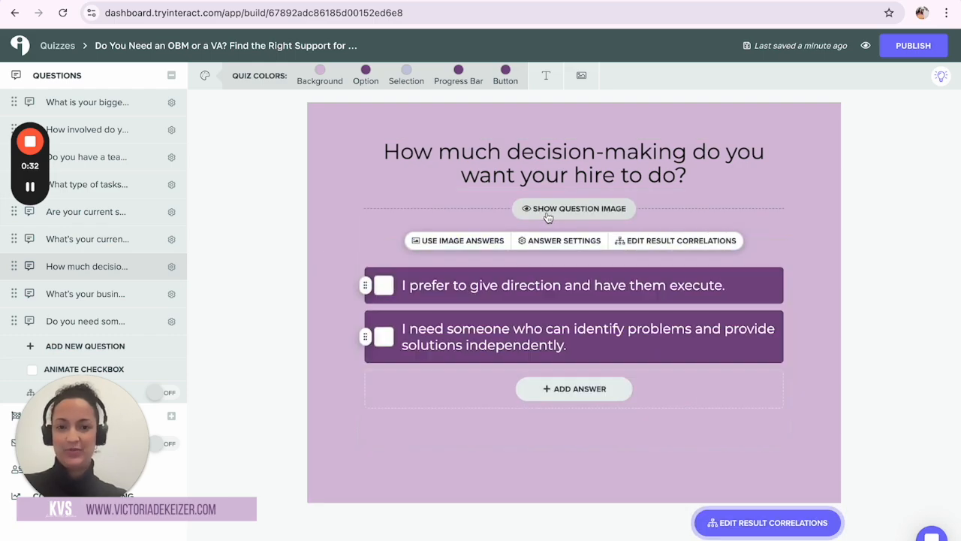
click(95, 297)
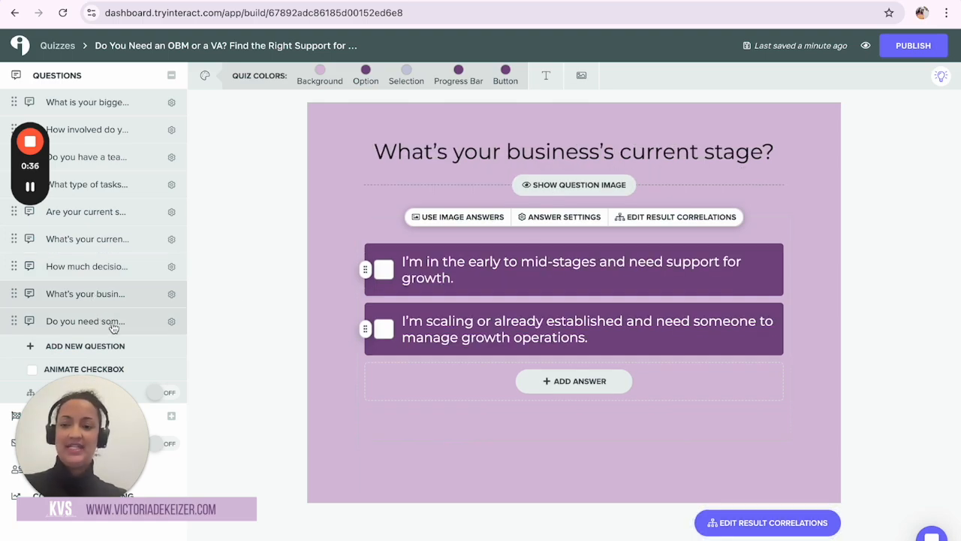
click(113, 322)
- Add a tenth question titled "What’s your ideal level of collaboration?", copied from the quiz document
scroll(115, 325, down, 1)
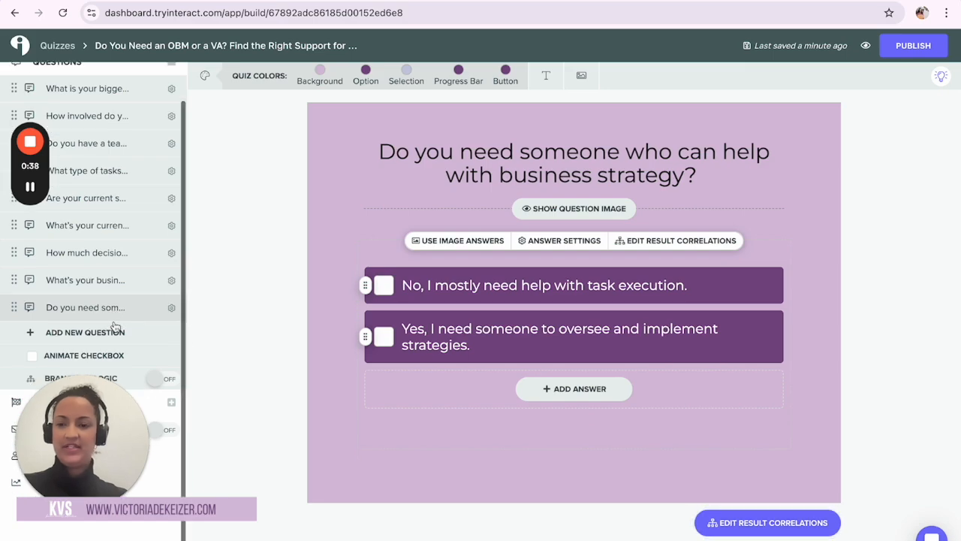
scroll(118, 326, up, 2)
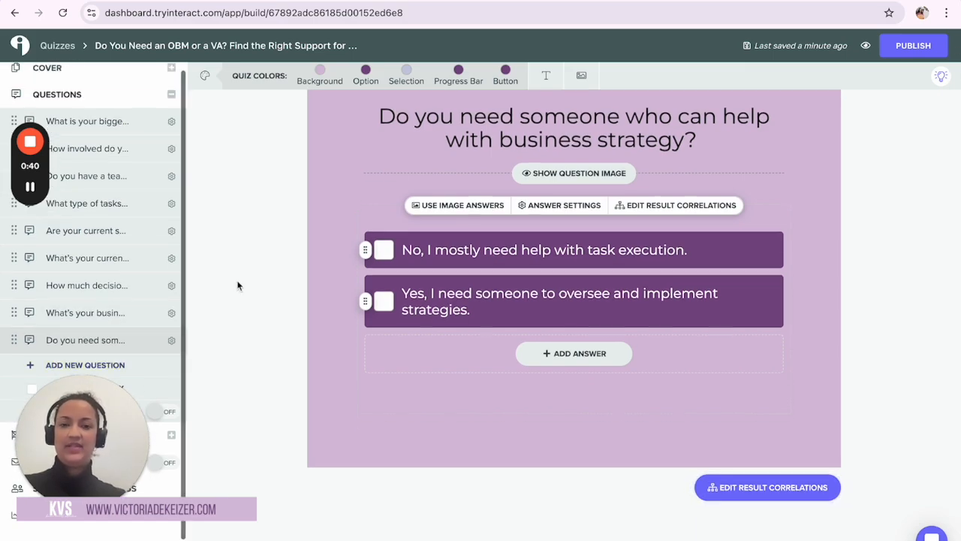
scroll(103, 311, down, 2)
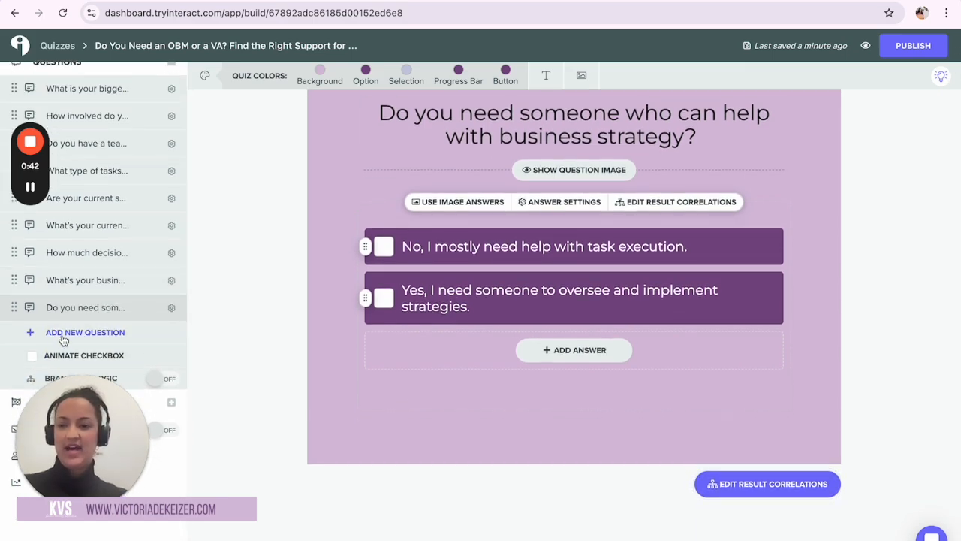
click(72, 335)
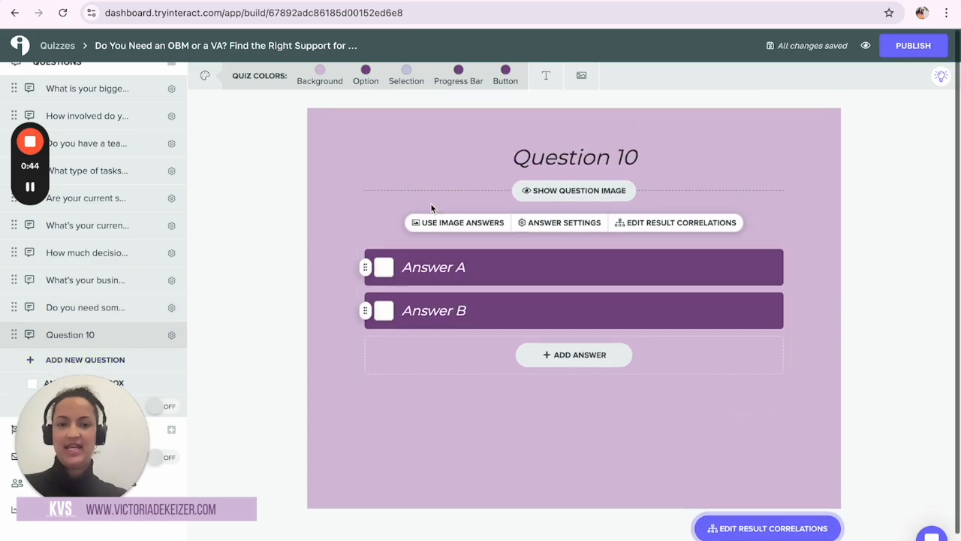
click(259, 1)
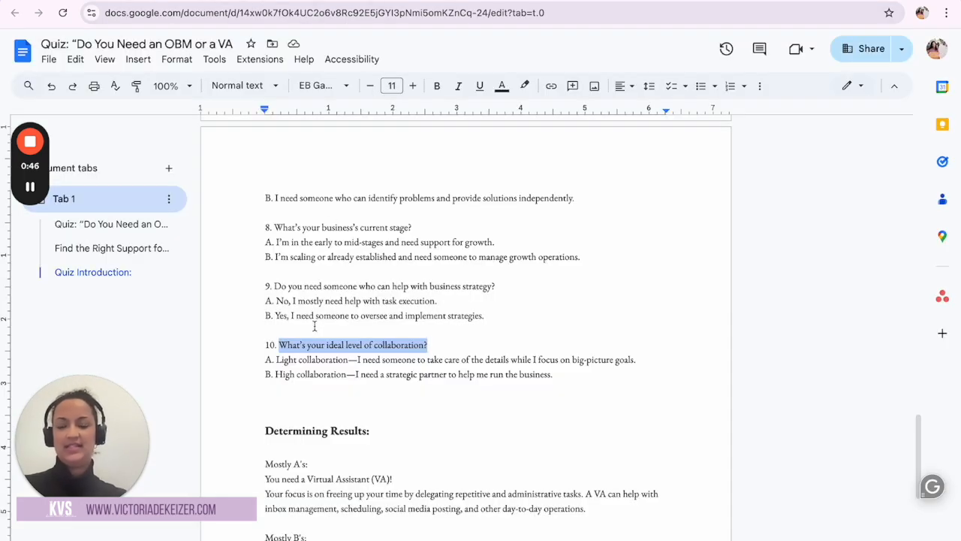
click(113, 1)
click(558, 152)
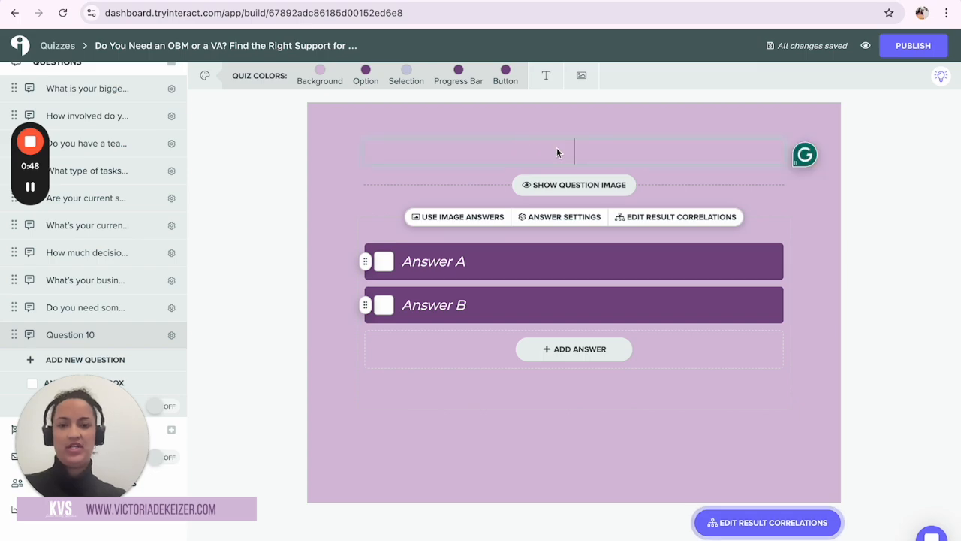
text(What’s your ideal level of collaboration?)
double_click(558, 152)
key(ctrl+a)
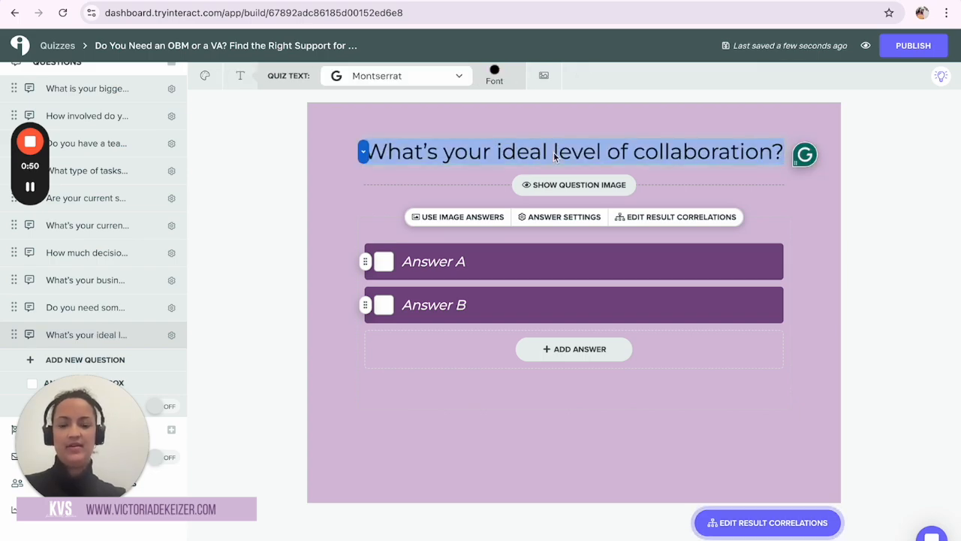
- Switch to the quiz document to copy the tenth question's first answer
key(ctrl+Tab)
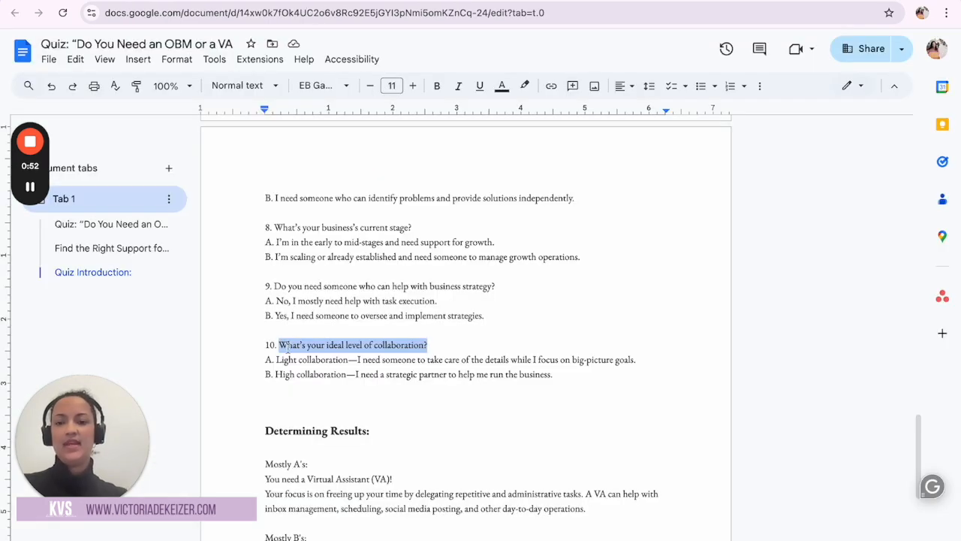
- Copy question 10's option A, "Light collaboration—I need someone to take care of the details…", from the Google Docs document into the quiz question's first answer
drag(277, 359, 675, 358)
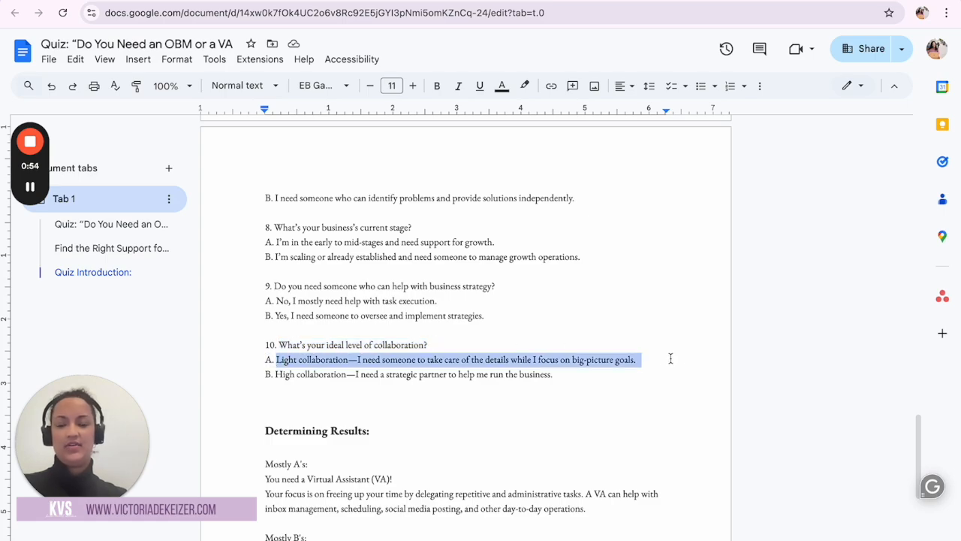
key(ctrl+c)
key(ctrl+Tab)
click(440, 262)
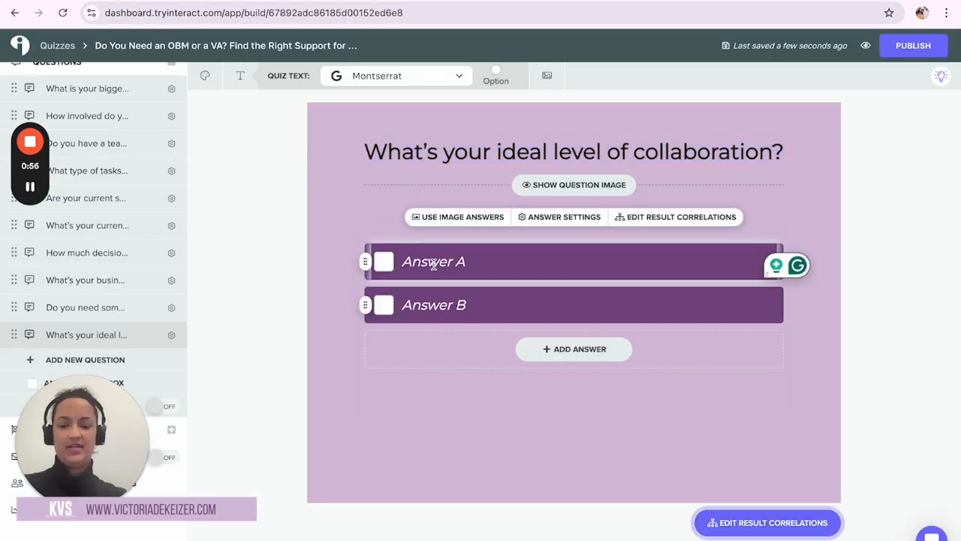
key(ctrl+v)
key(BackSpace)
- Fill the second answer with option B copied from the document: "High collaboration—I need a strategic partner to help me run the business."
click(421, 321)
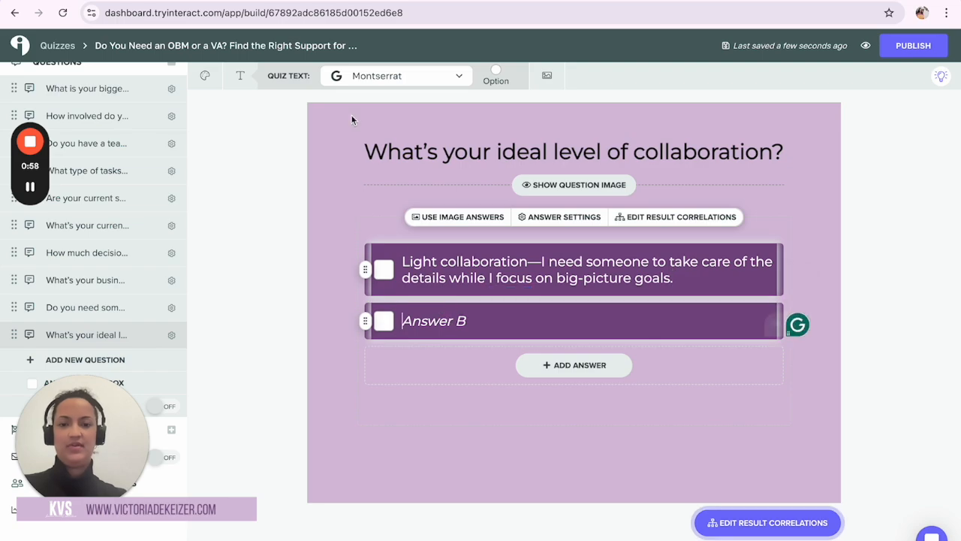
key(ctrl+Tab)
drag(275, 374, 568, 375)
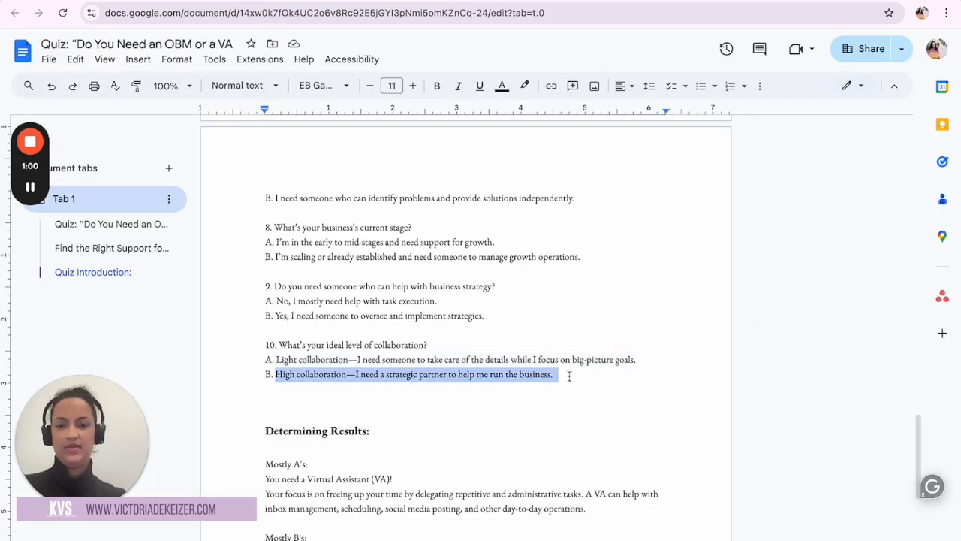
key(ctrl+c)
key(ctrl+Tab)
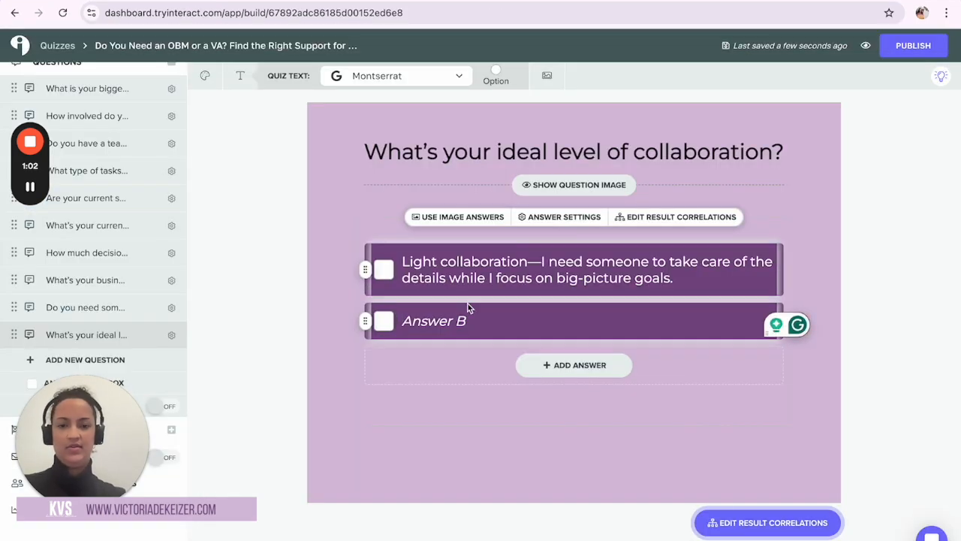
key(ctrl+v)
key(BackSpace)
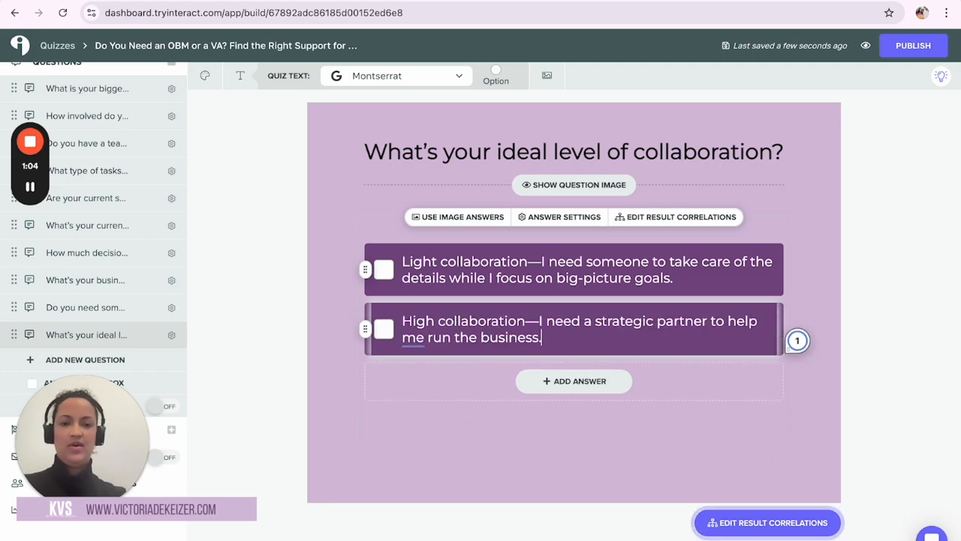
click(885, 278)
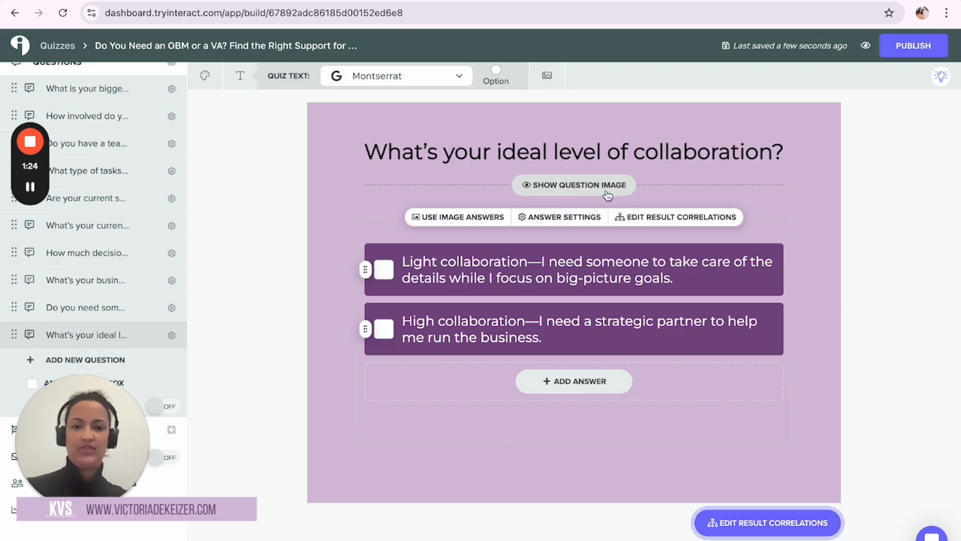
- Try image answers for the collaboration question, return to text answers, and review the answer settings
click(496, 223)
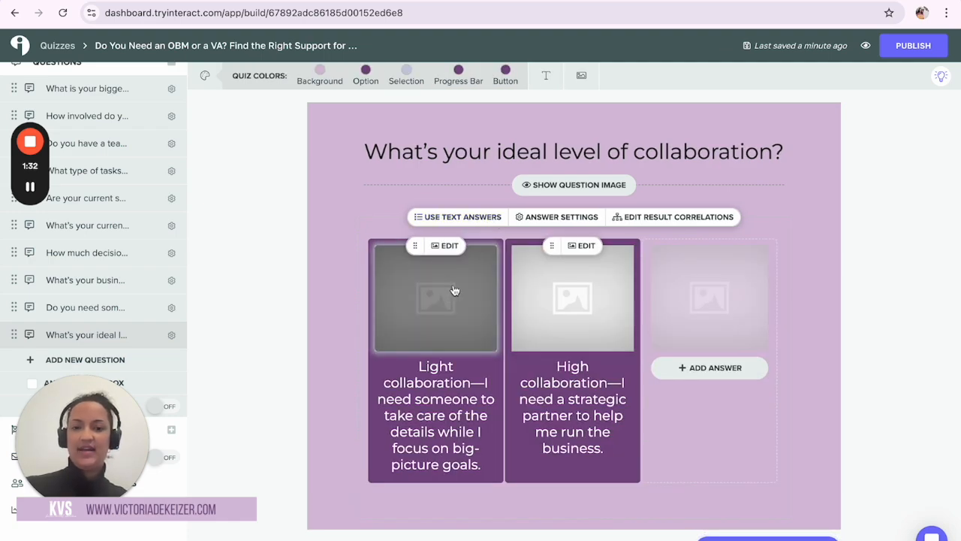
click(452, 222)
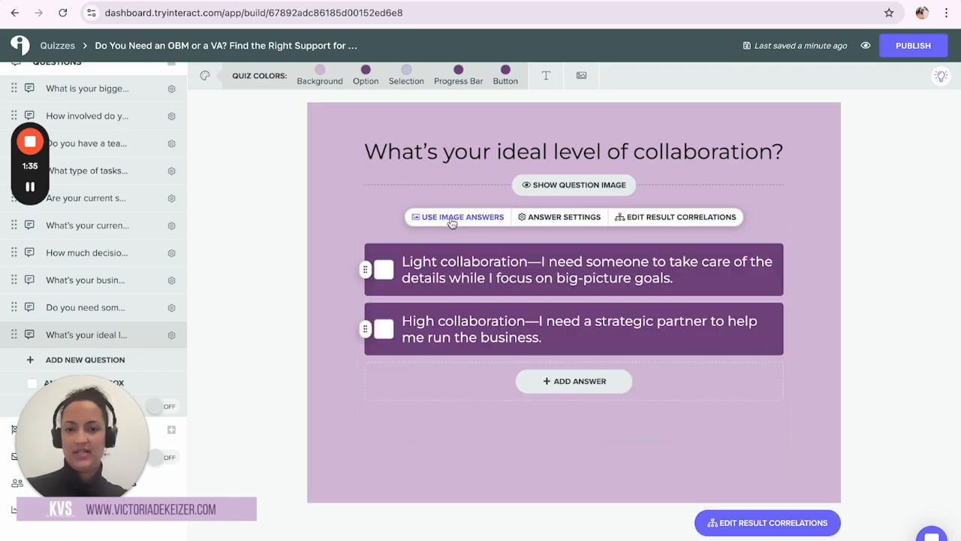
click(564, 218)
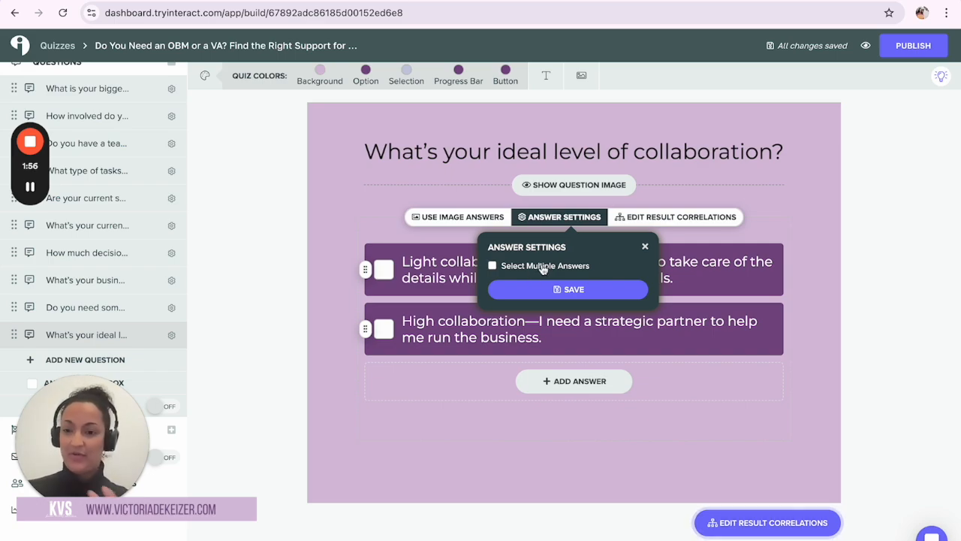
click(644, 247)
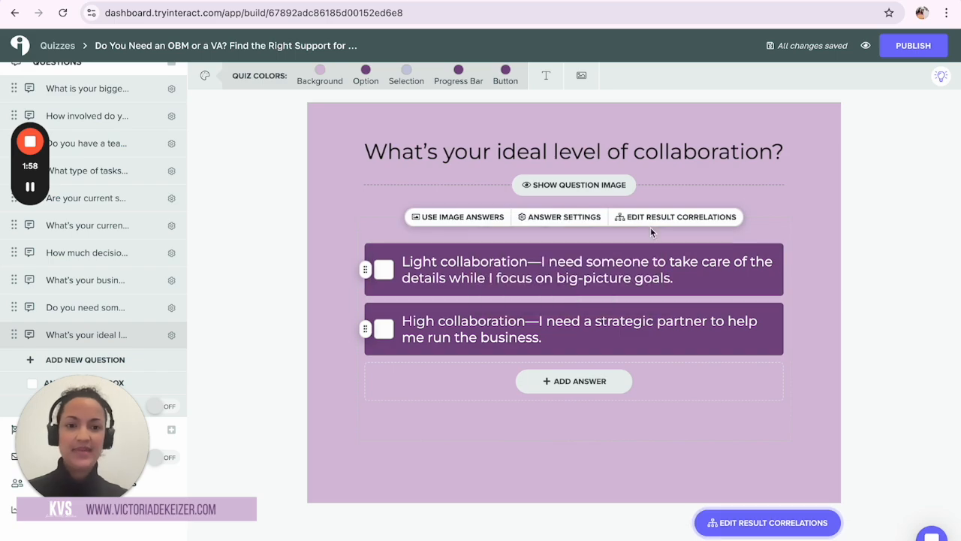
- Examine the result correlations between the collaboration question's two answers and the available quiz results
click(658, 217)
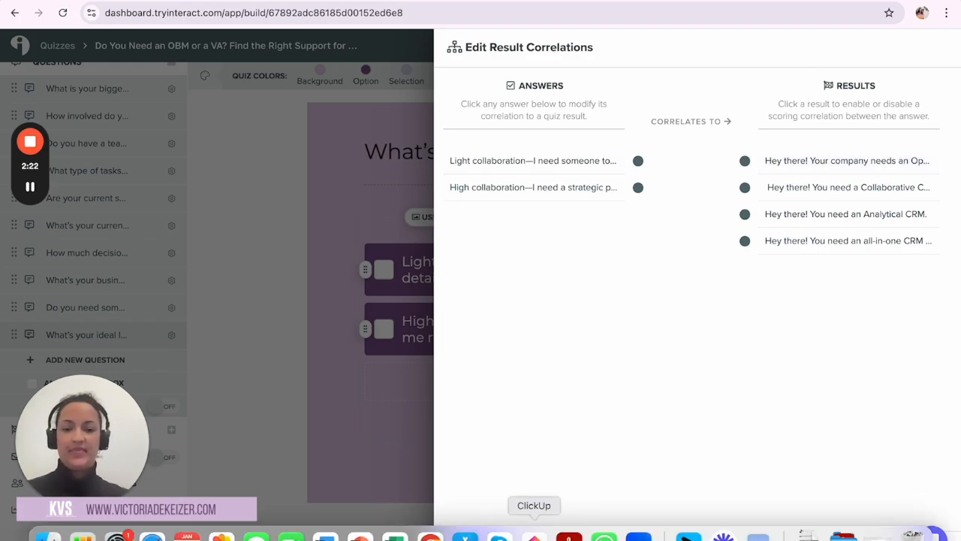
click(471, 539)
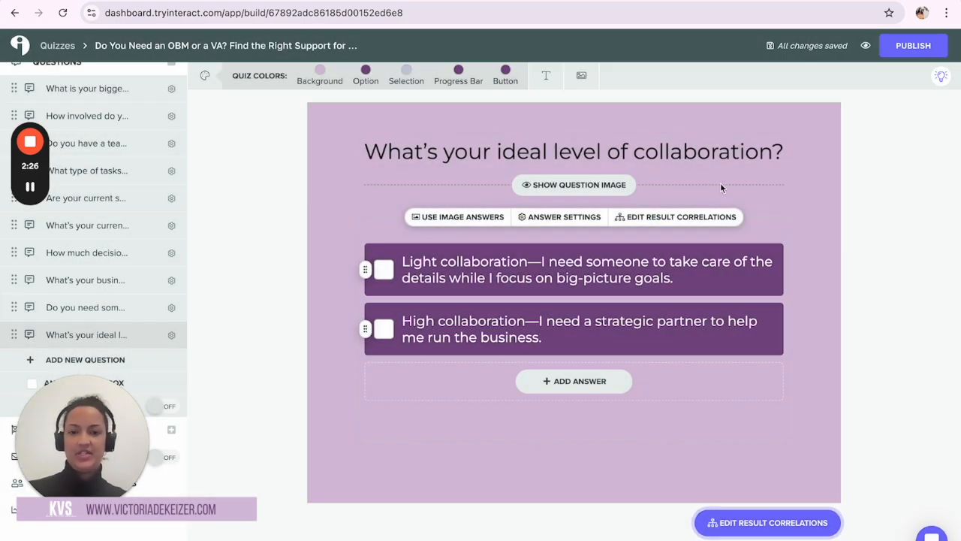
click(681, 216)
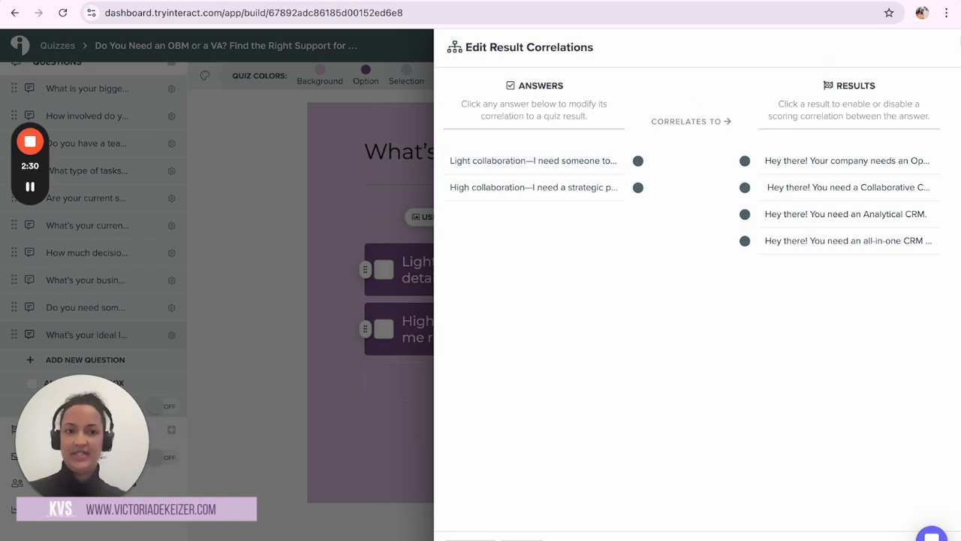
click(406, 272)
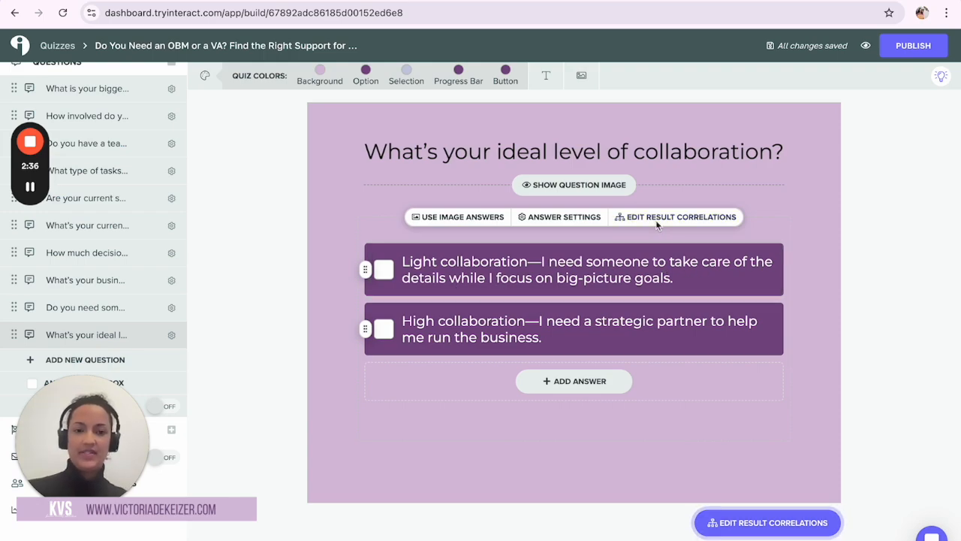
click(698, 216)
click(583, 167)
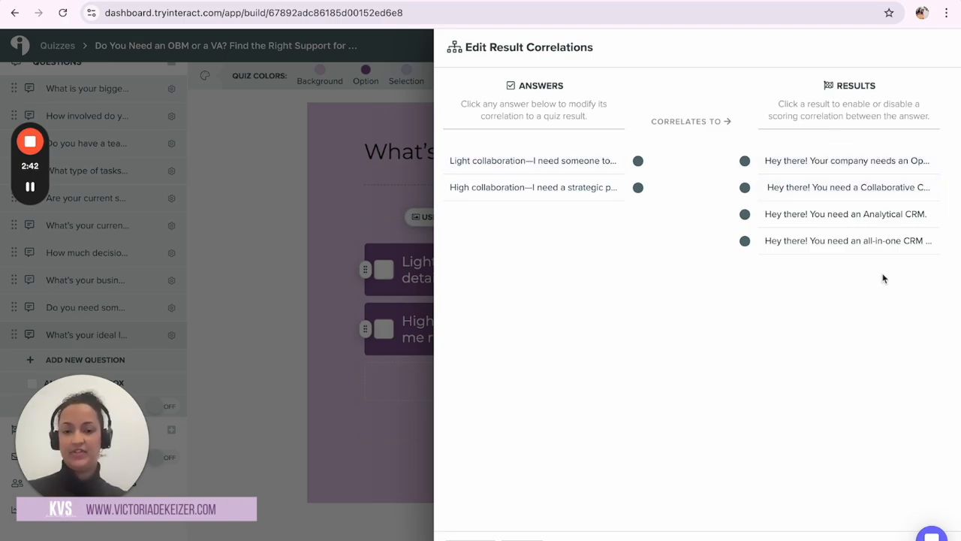
click(522, 540)
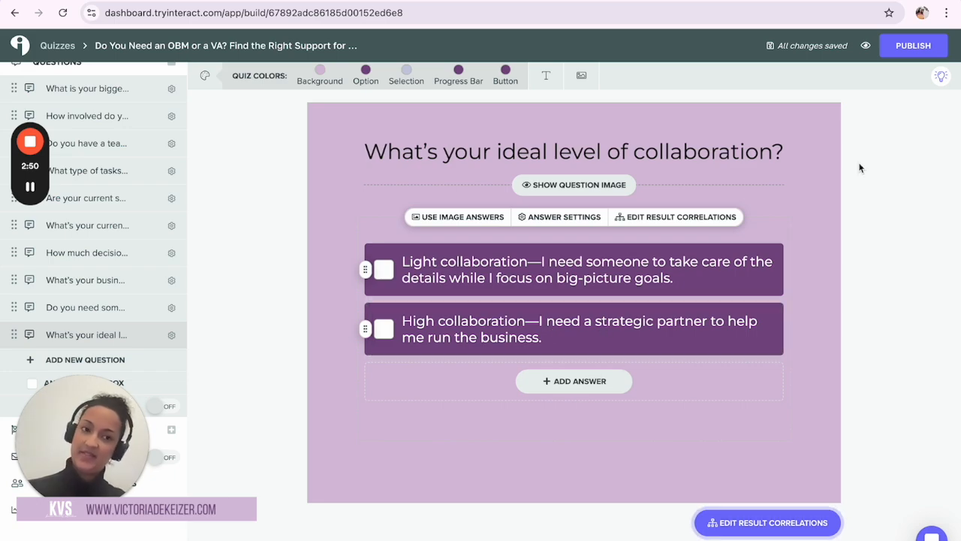
click(697, 218)
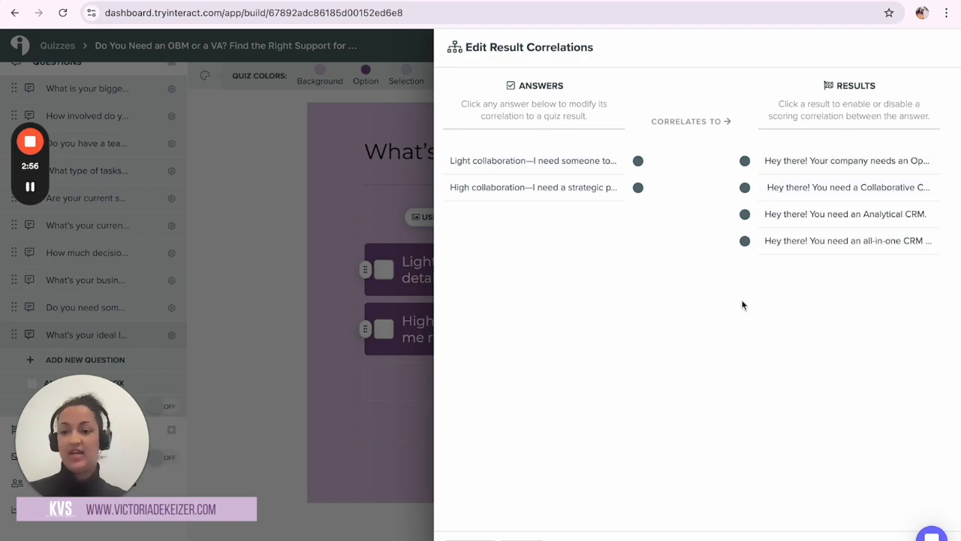
click(470, 539)
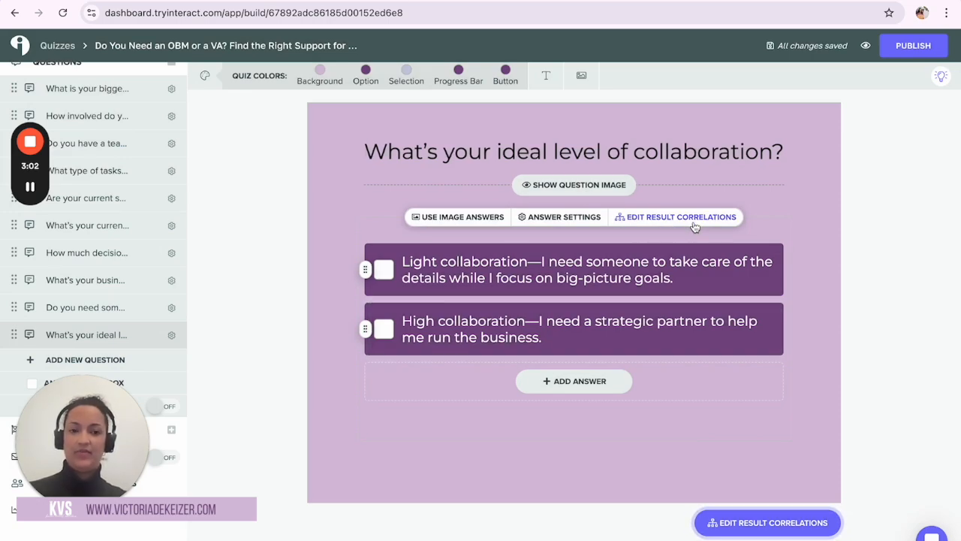
- Enable branching logic to view the Branching Logic Editor, return to the quiz builder, and switch branching logic off again
scroll(143, 345, down, 3)
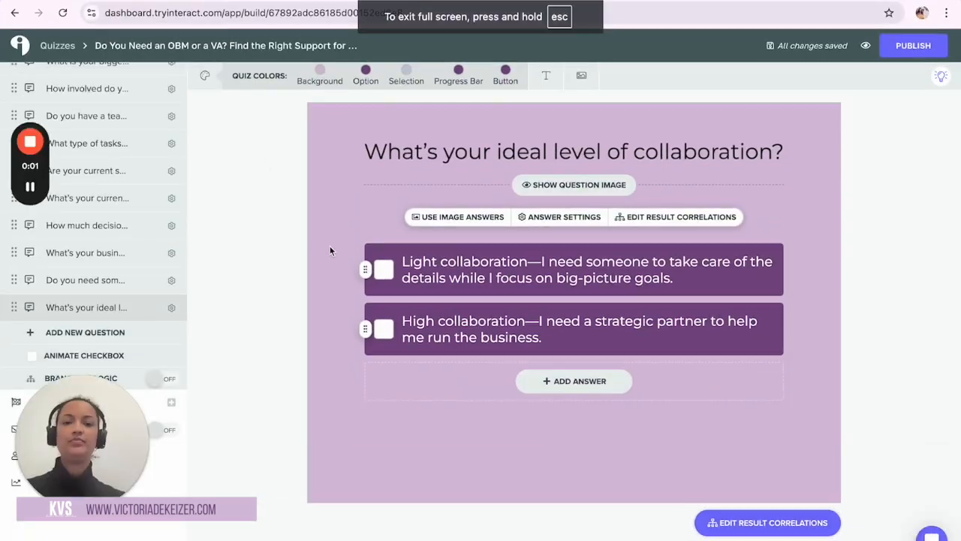
scroll(60, 321, down, 2)
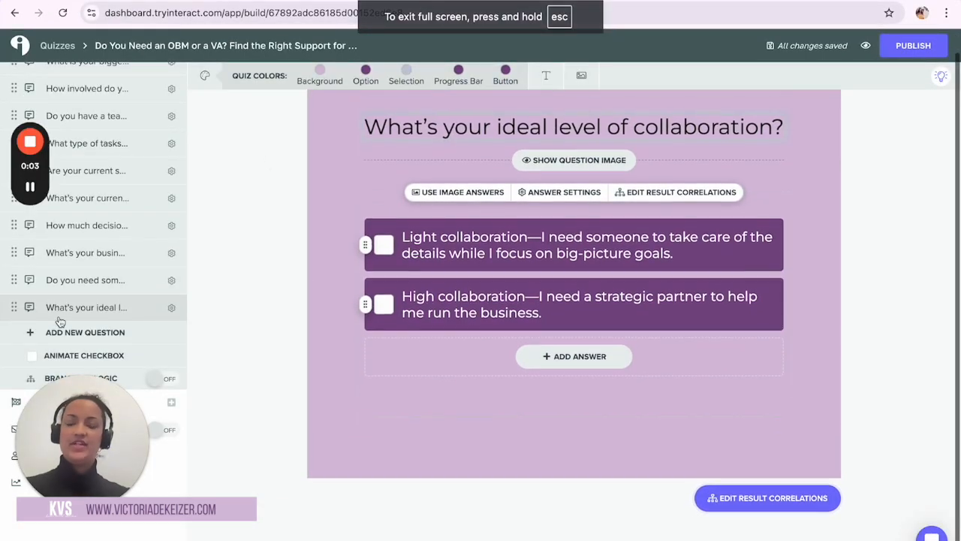
scroll(60, 321, up, 2)
scroll(69, 308, up, 3)
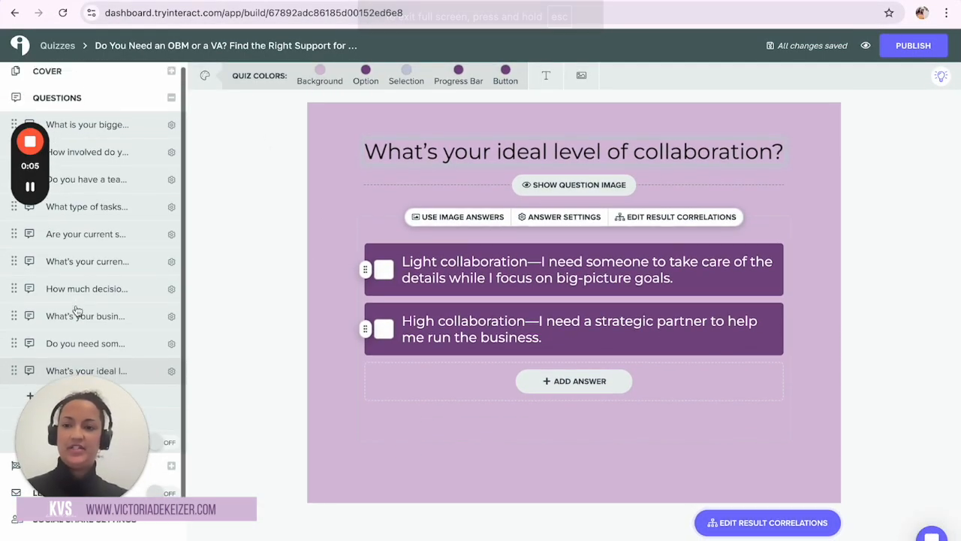
scroll(96, 152, down, 3)
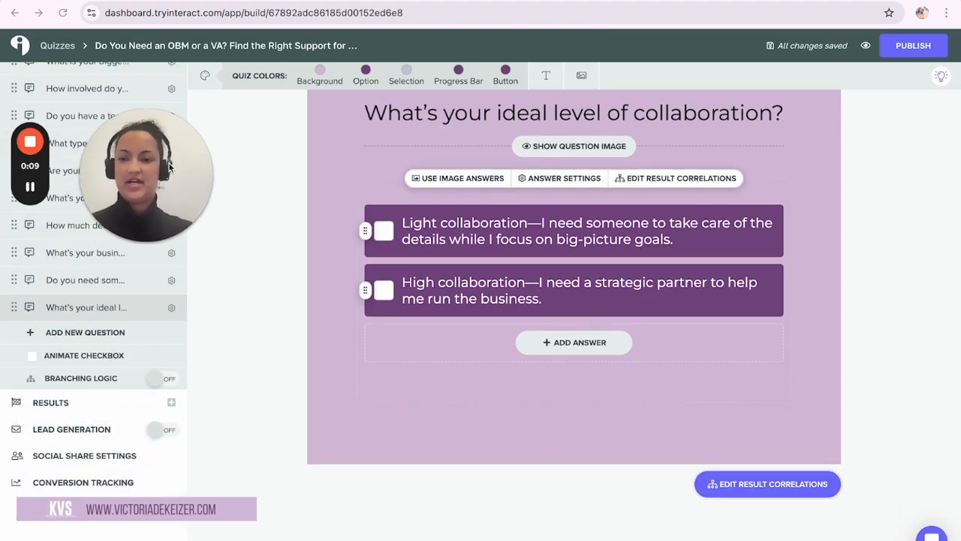
click(110, 358)
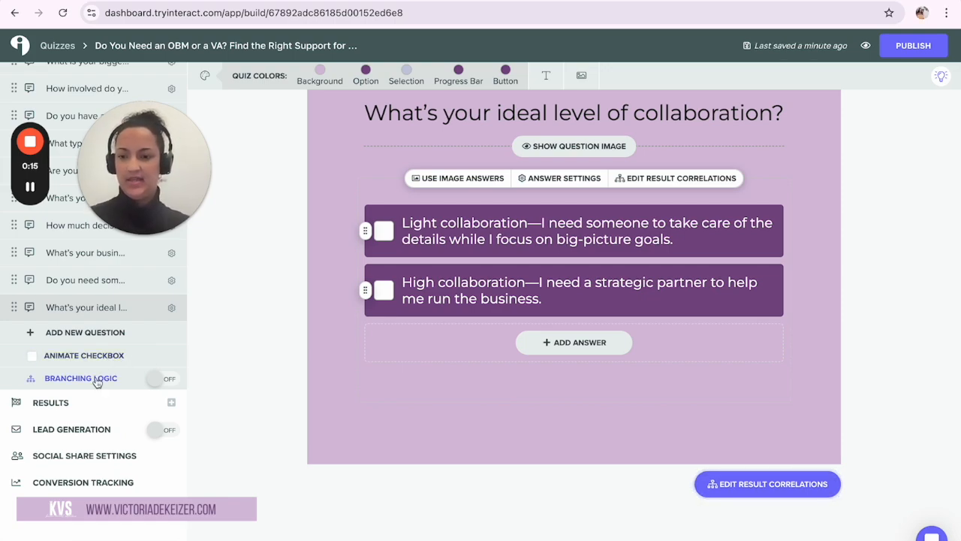
click(165, 379)
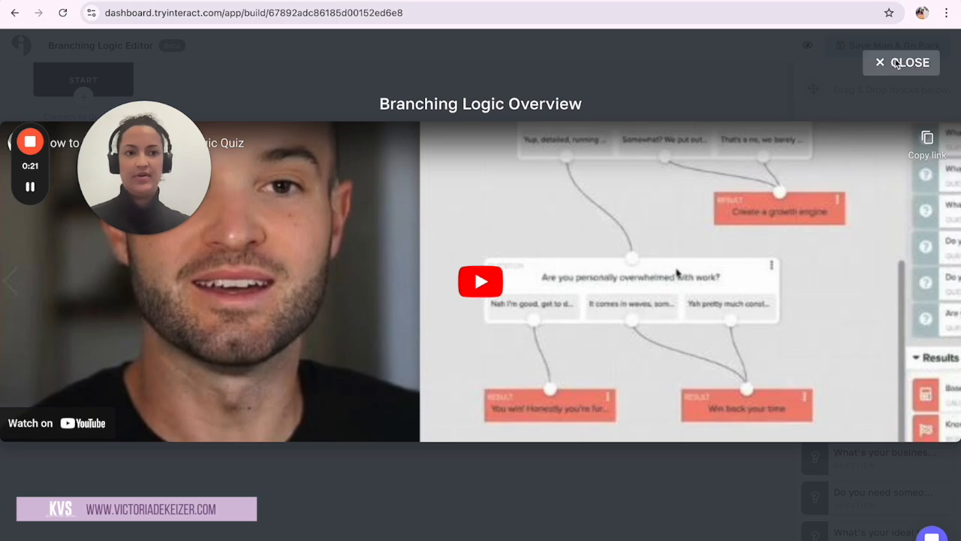
click(901, 63)
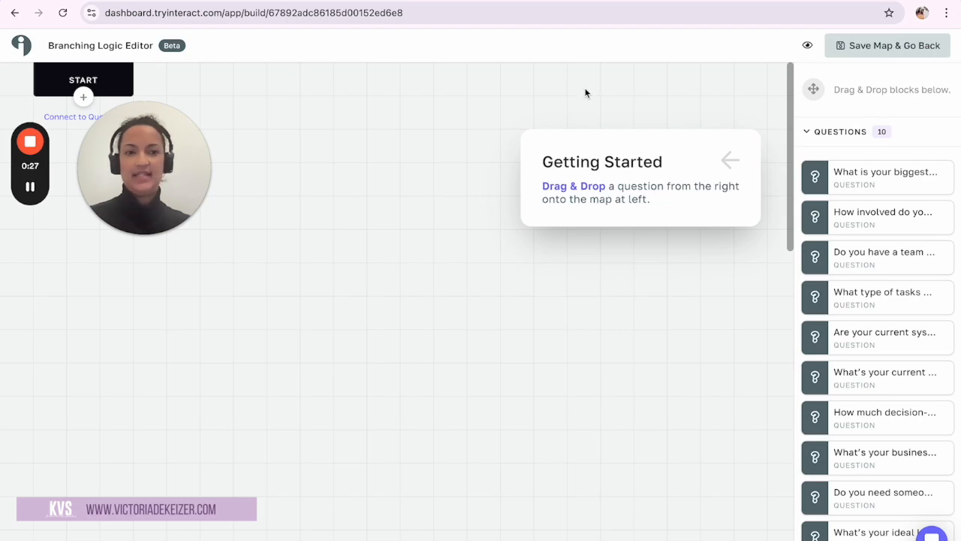
click(877, 48)
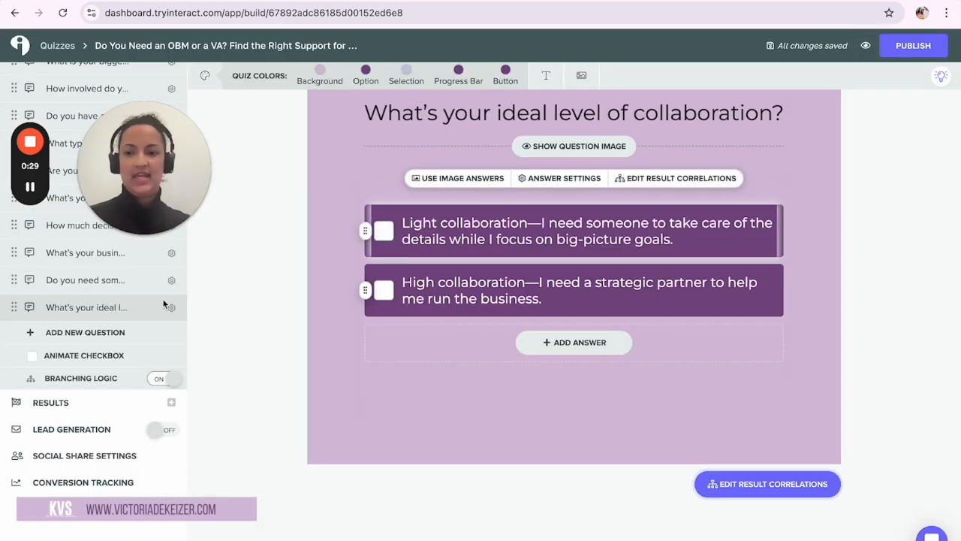
click(169, 380)
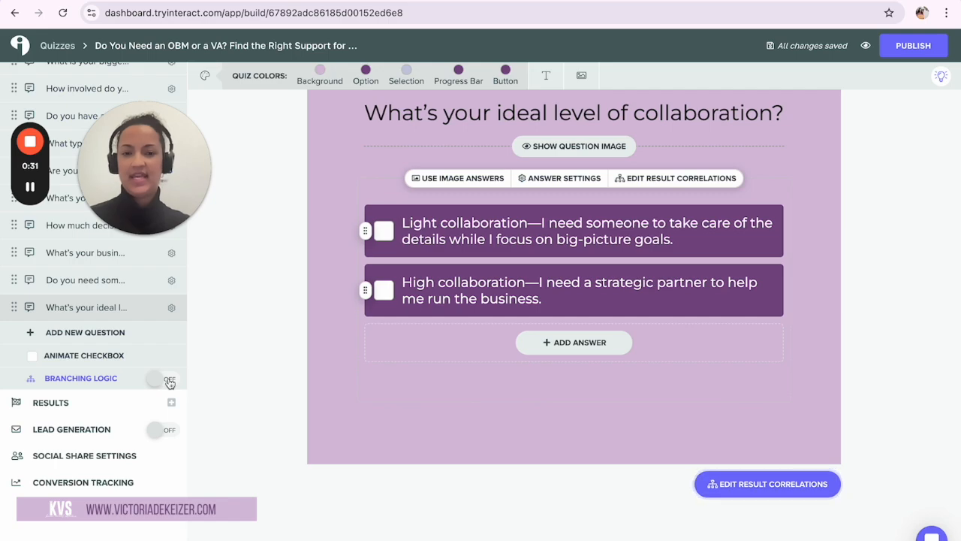
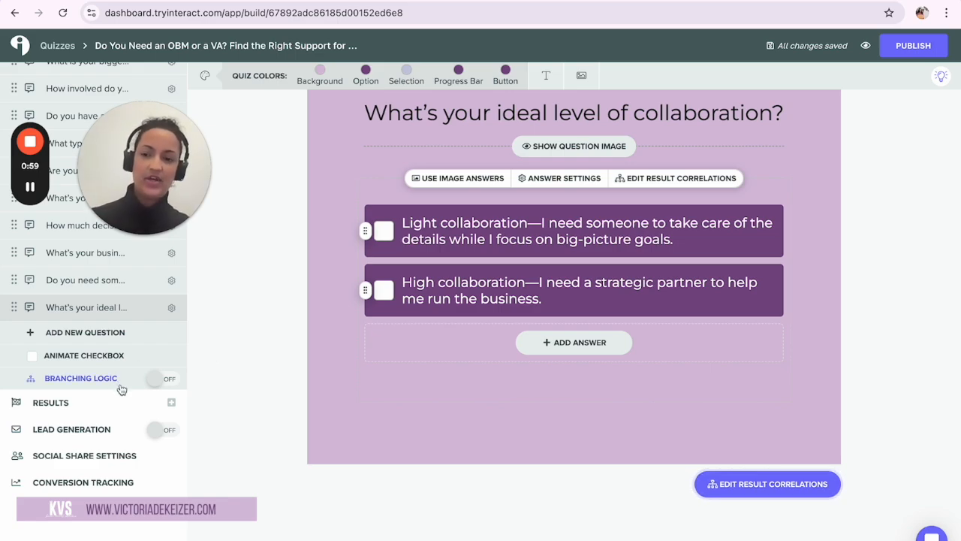
- Review the quiz's existing result pages for the Operational, Collaborative, Analytical and all-in-one CRM outcomes
click(75, 406)
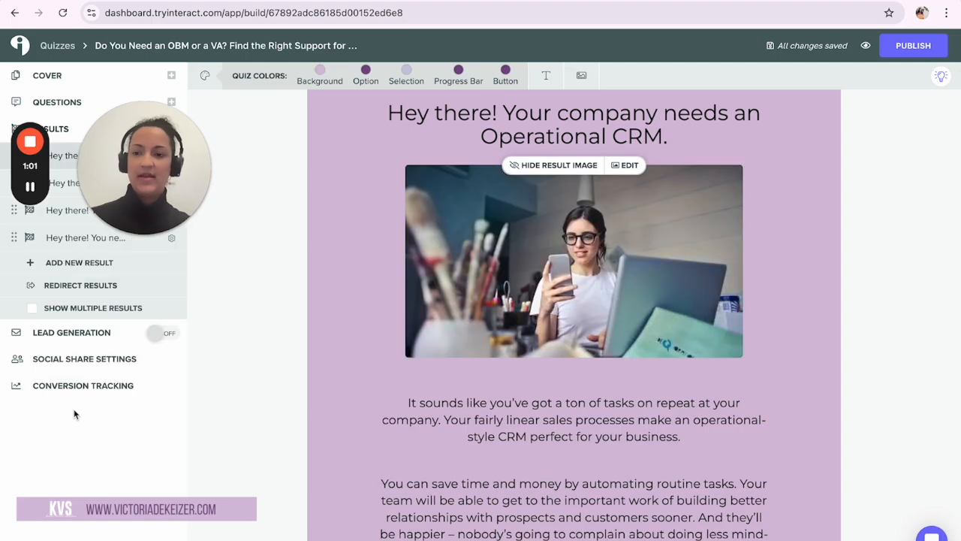
drag(203, 164, 263, 54)
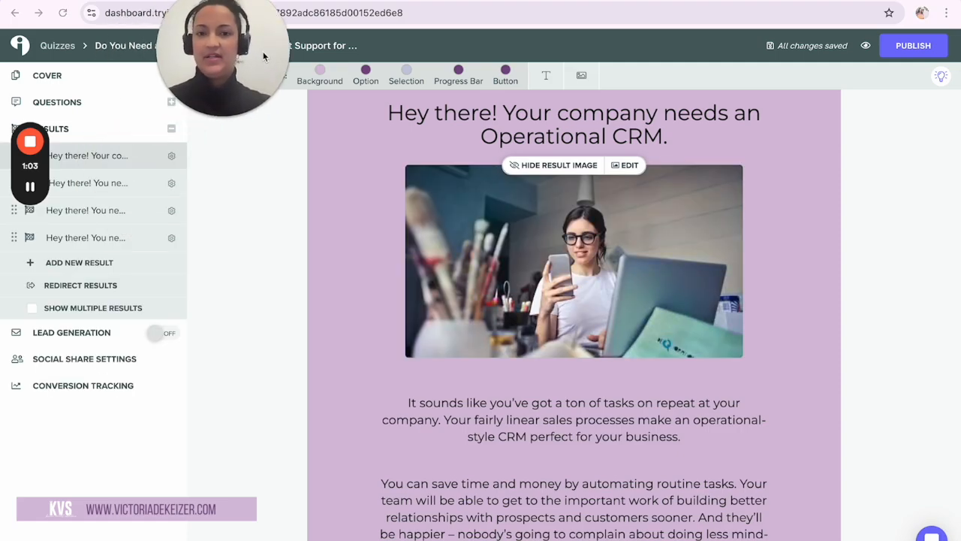
click(103, 189)
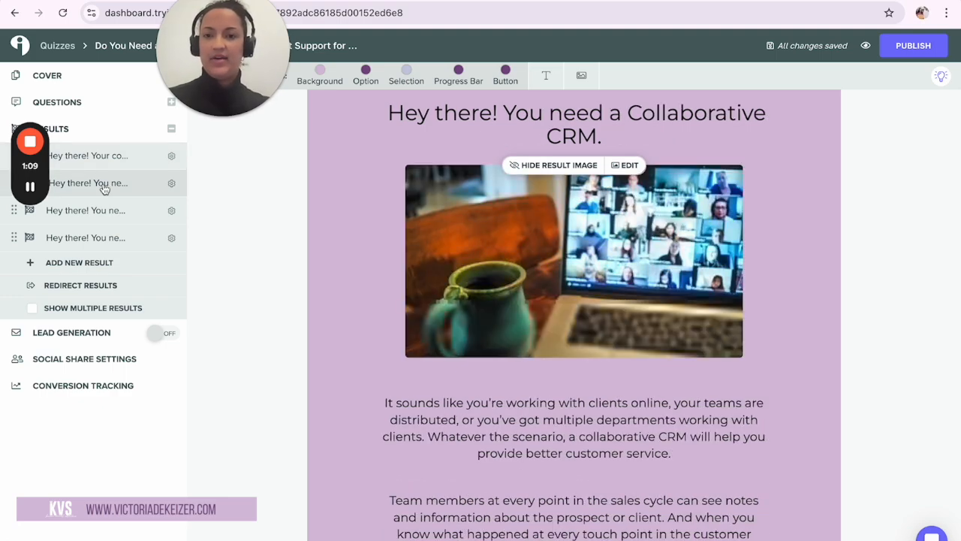
click(112, 164)
click(111, 185)
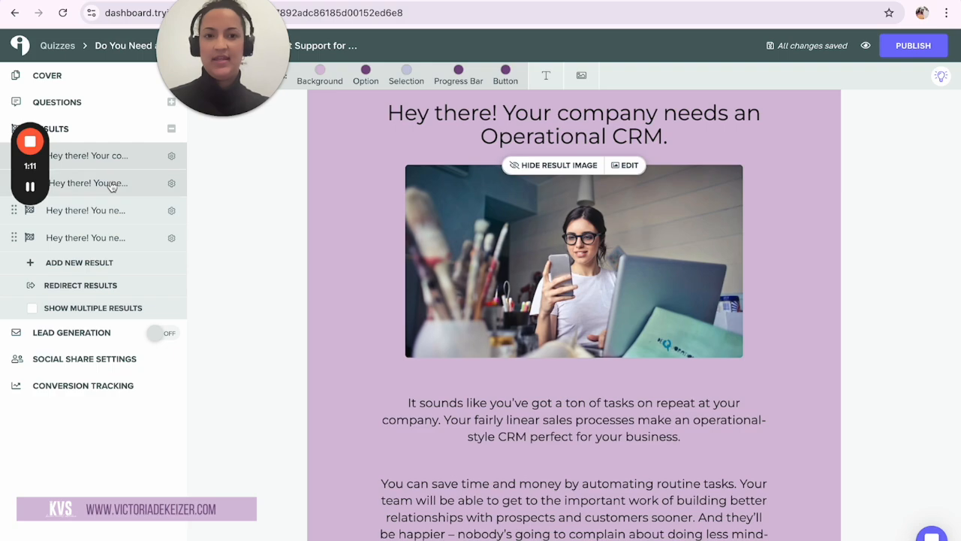
click(112, 211)
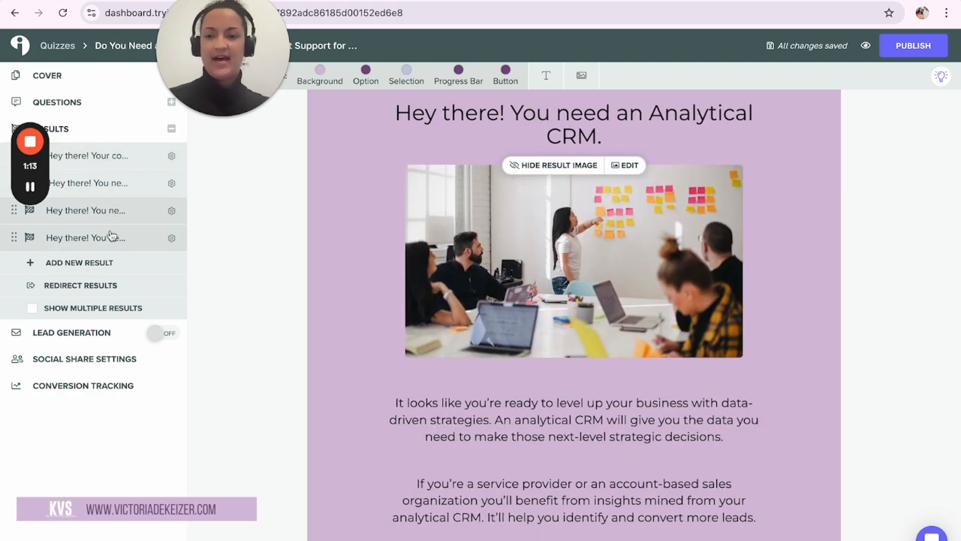
click(110, 237)
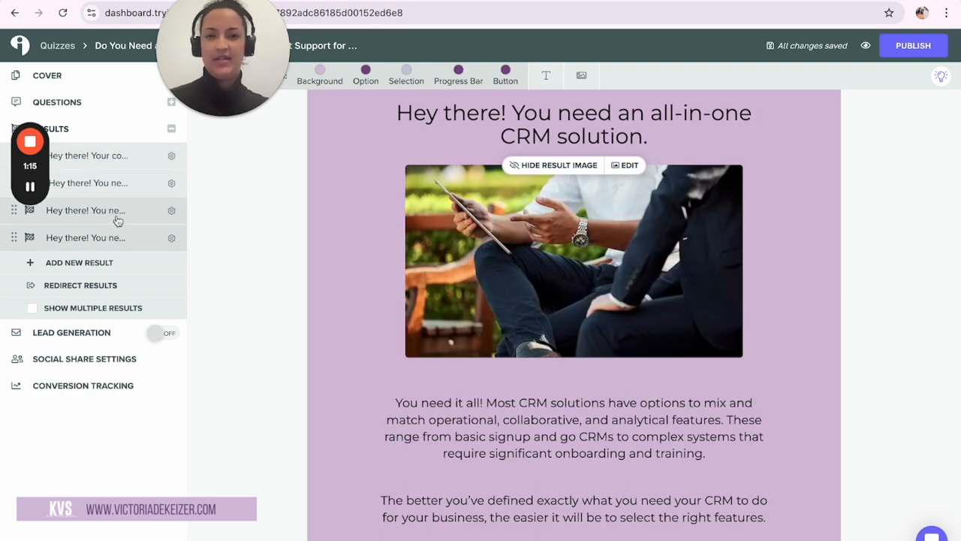
- Remove the all-in-one CRM result and the Analytical CRM result, keeping the Operational and Collaborative results
click(117, 213)
click(119, 184)
click(122, 164)
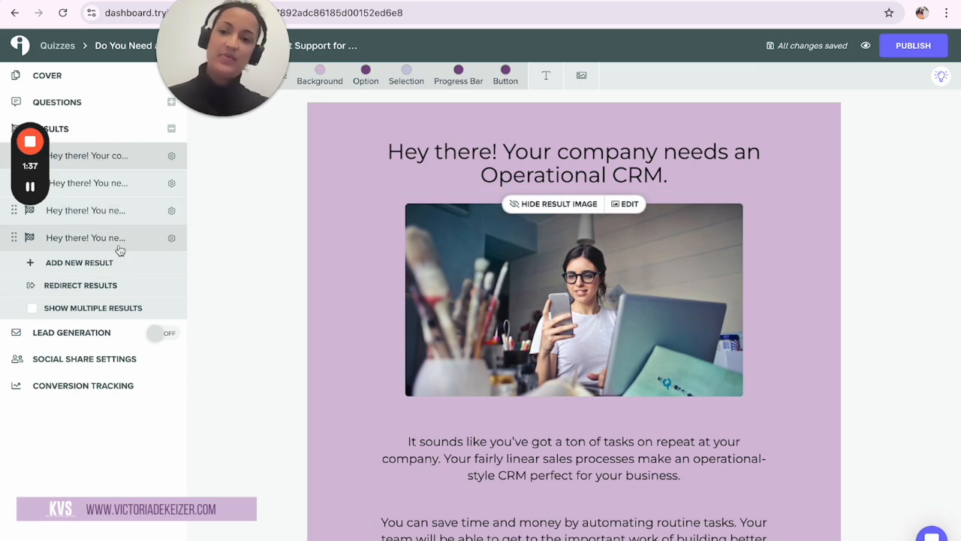
click(172, 239)
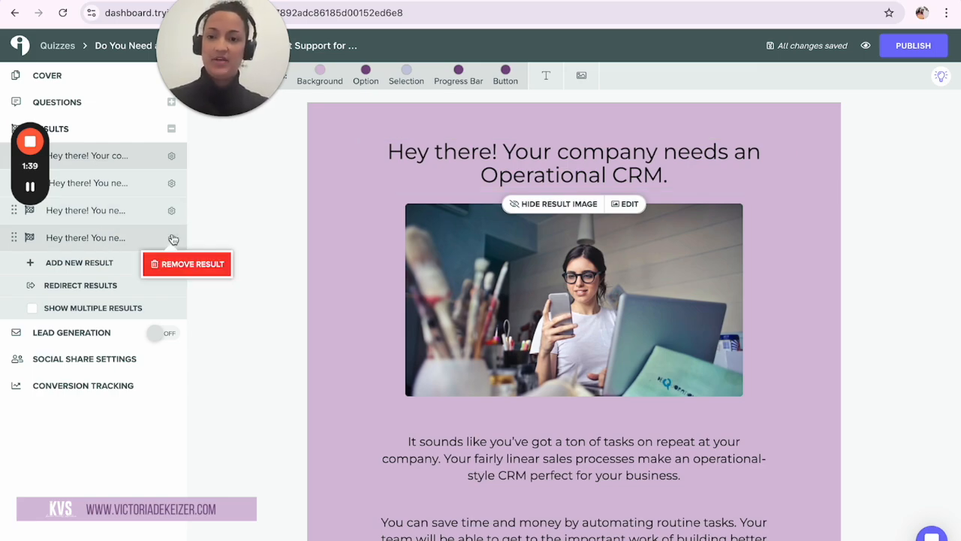
click(173, 263)
click(174, 264)
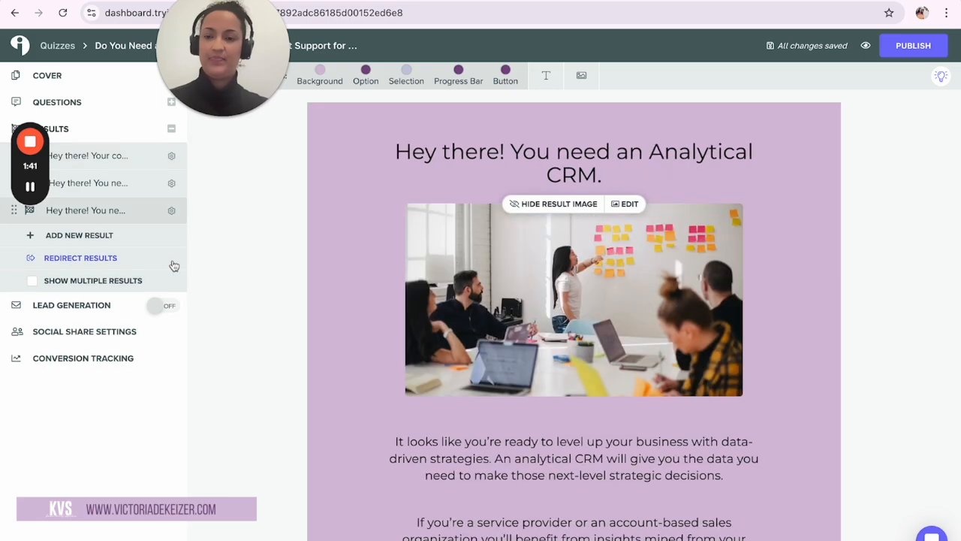
click(172, 213)
click(174, 236)
click(175, 237)
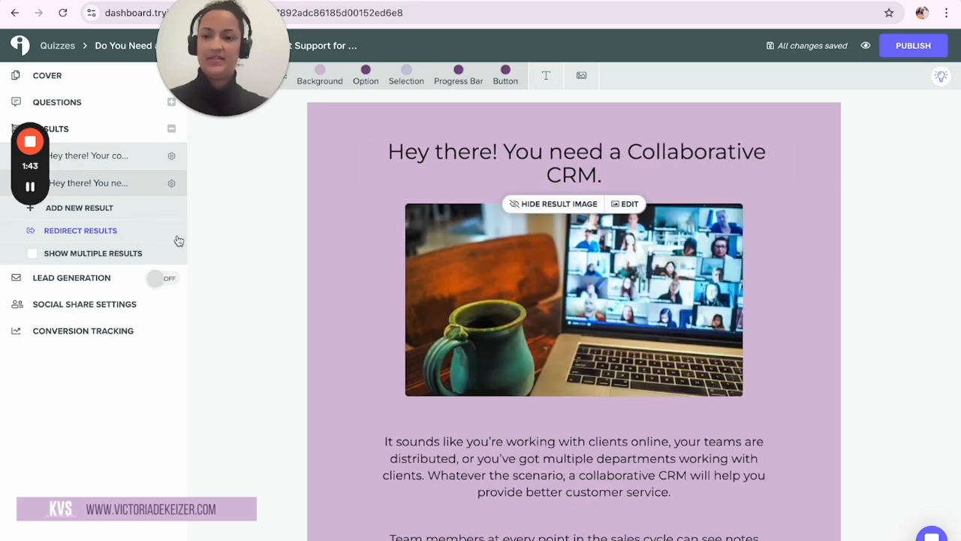
- Try hiding the Operational CRM result's image, look over the page without it, and show the image again
click(138, 157)
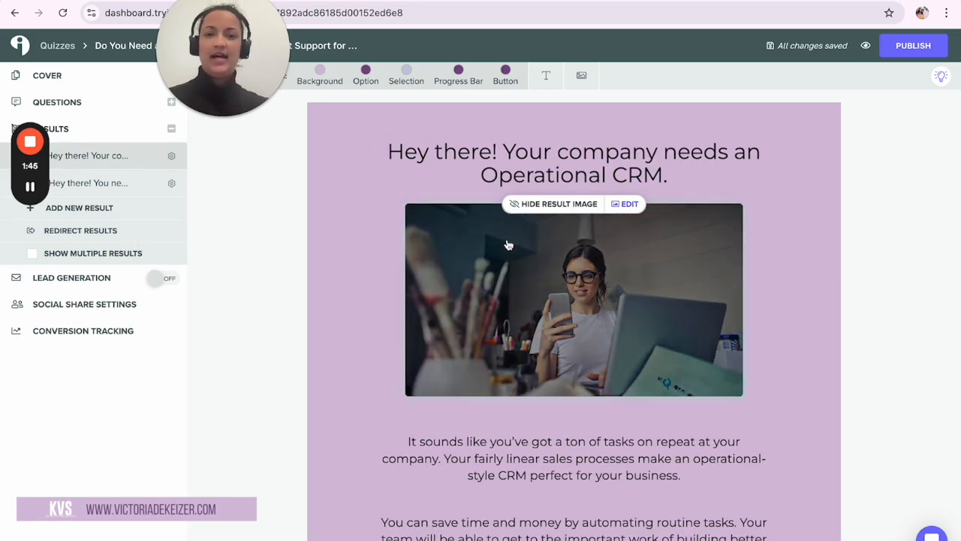
click(549, 206)
scroll(527, 310, down, 4)
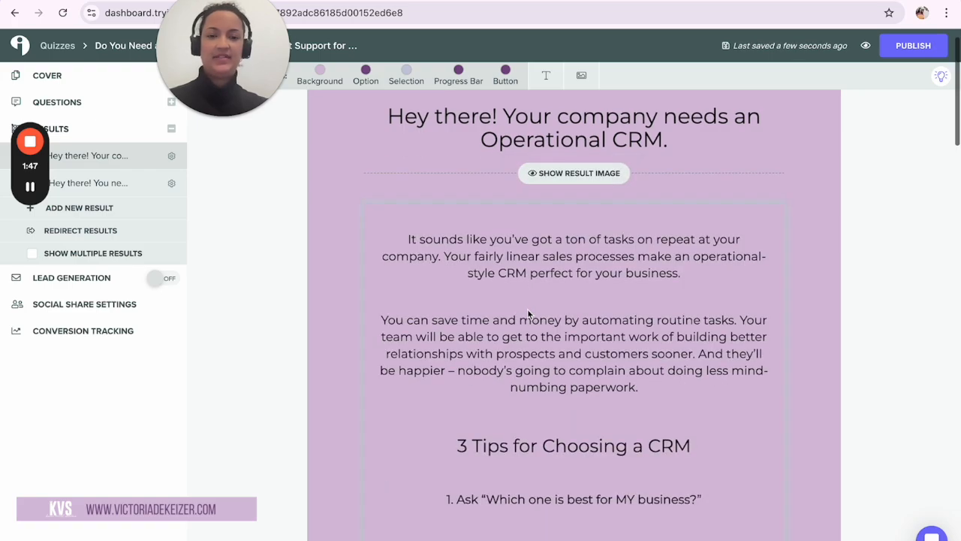
scroll(527, 314, down, 3)
scroll(527, 314, up, 8)
click(555, 214)
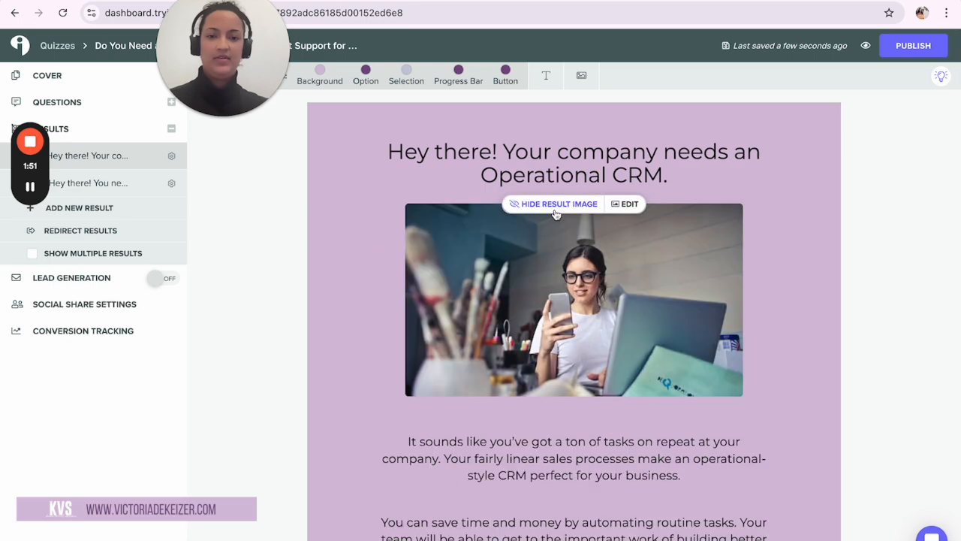
- Look through the page content of the two remaining results, Operational CRM and Collaborative CRM
scroll(556, 376, down, 6)
scroll(556, 375, up, 7)
scroll(556, 375, down, 1)
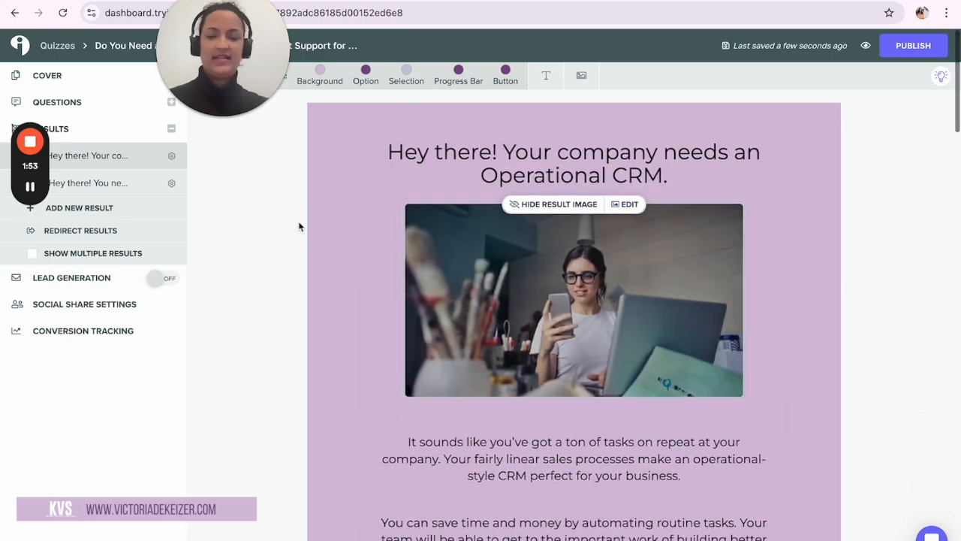
click(132, 187)
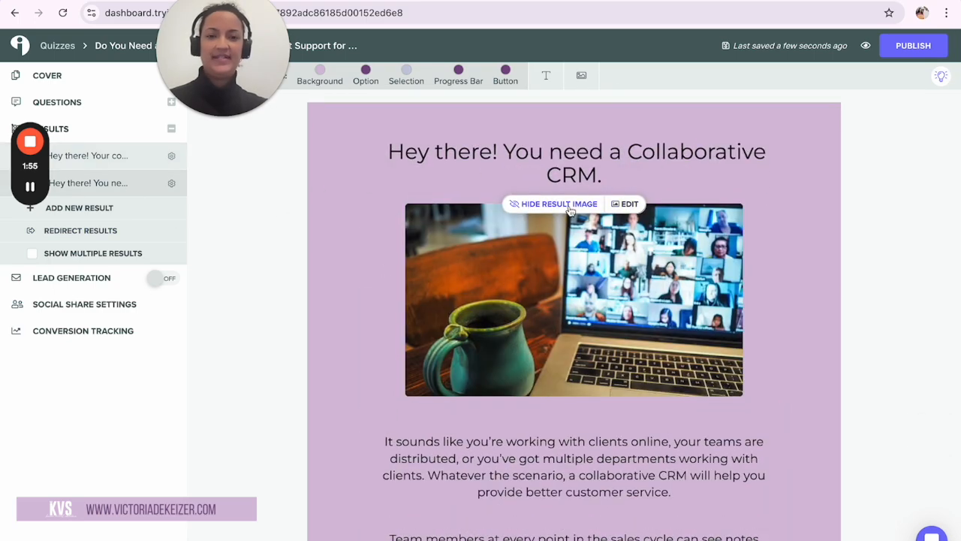
scroll(547, 403, down, 10)
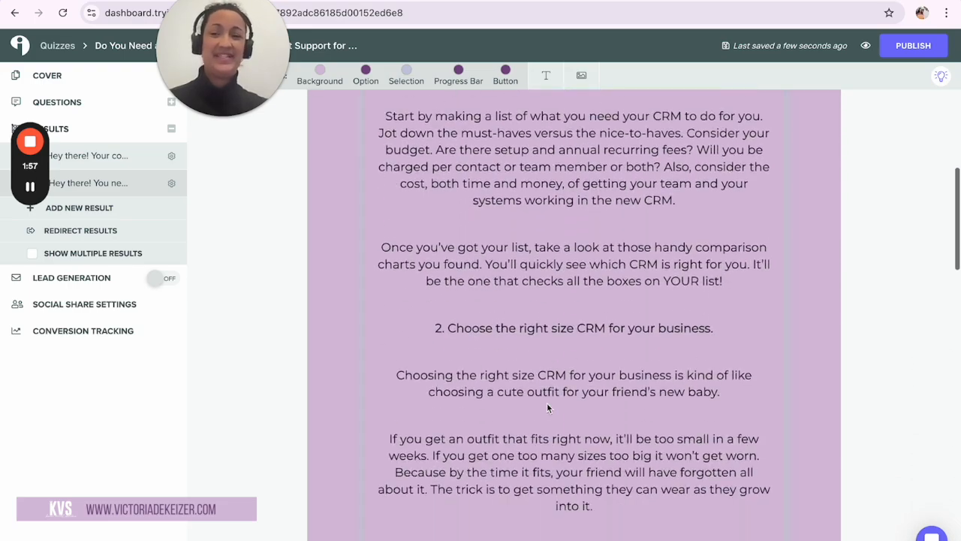
scroll(547, 403, up, 10)
scroll(547, 403, down, 1)
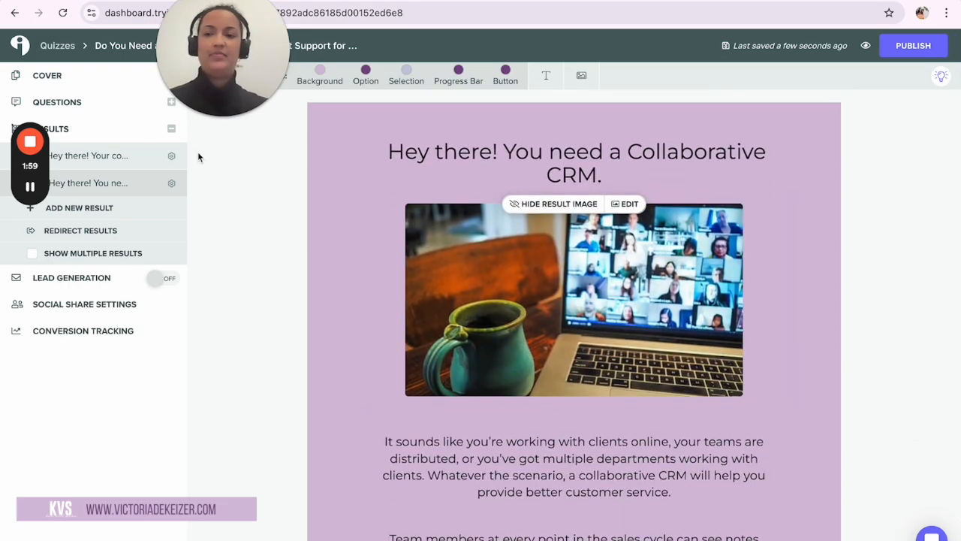
- Replace the Operational CRM result's heading with "You need a Virtual Assistant (VA)!" copied from the quiz document's Mostly A's result
click(119, 157)
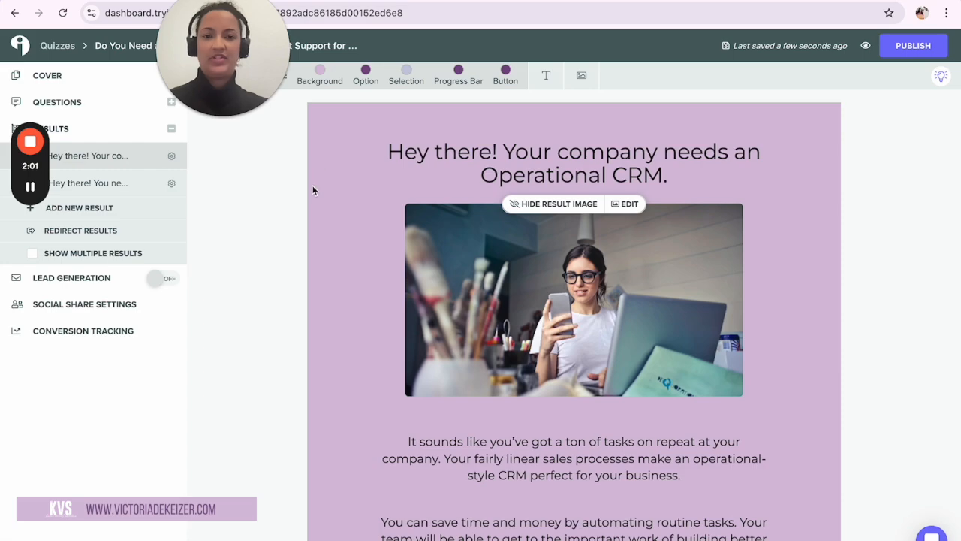
click(296, 4)
scroll(381, 293, down, 3)
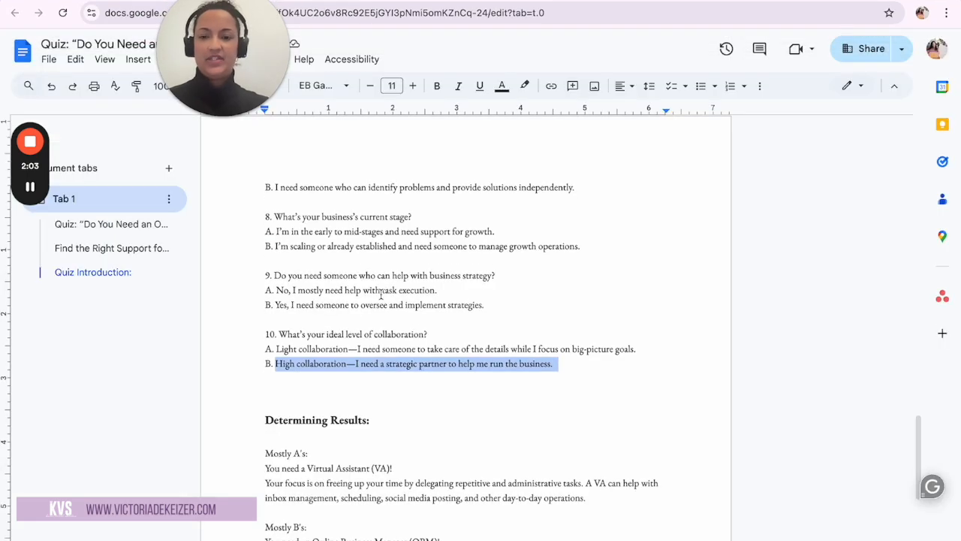
scroll(382, 294, down, 2)
drag(267, 239, 401, 237)
key(ctrl+c)
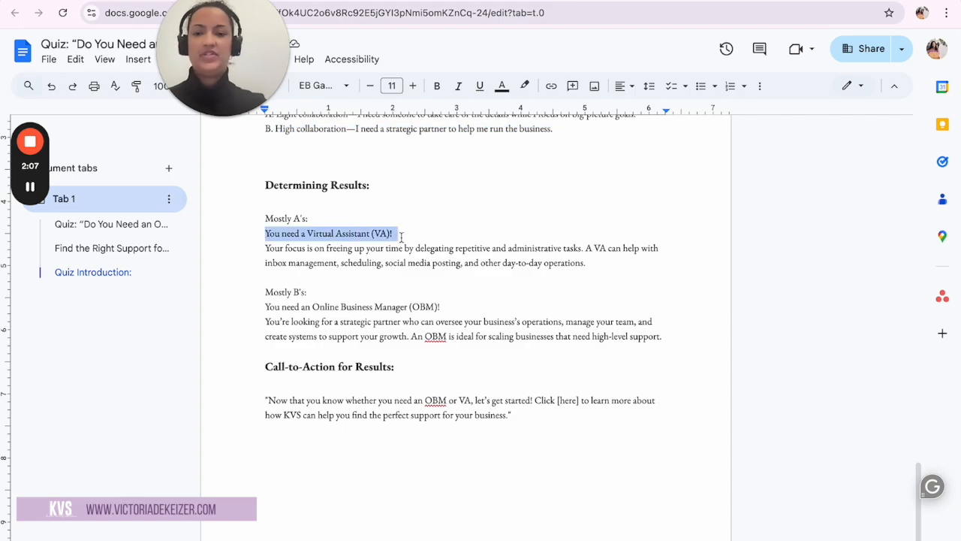
click(188, 3)
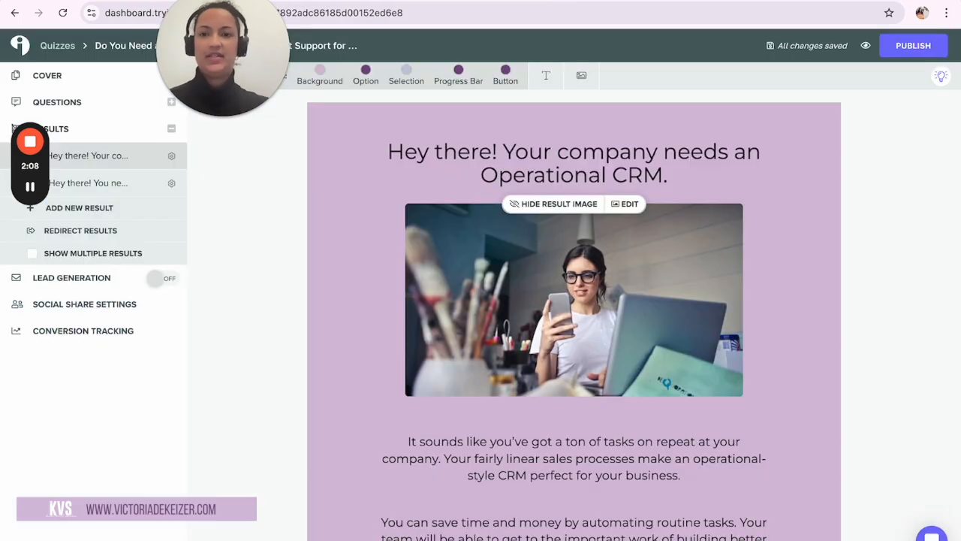
click(487, 154)
key(ctrl+a)
key(ctrl+v)
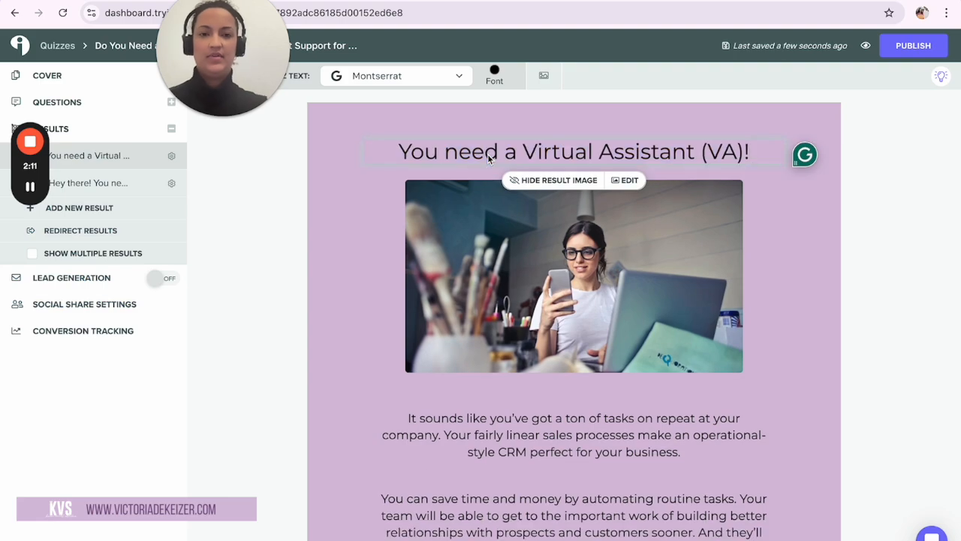
triple_click(532, 152)
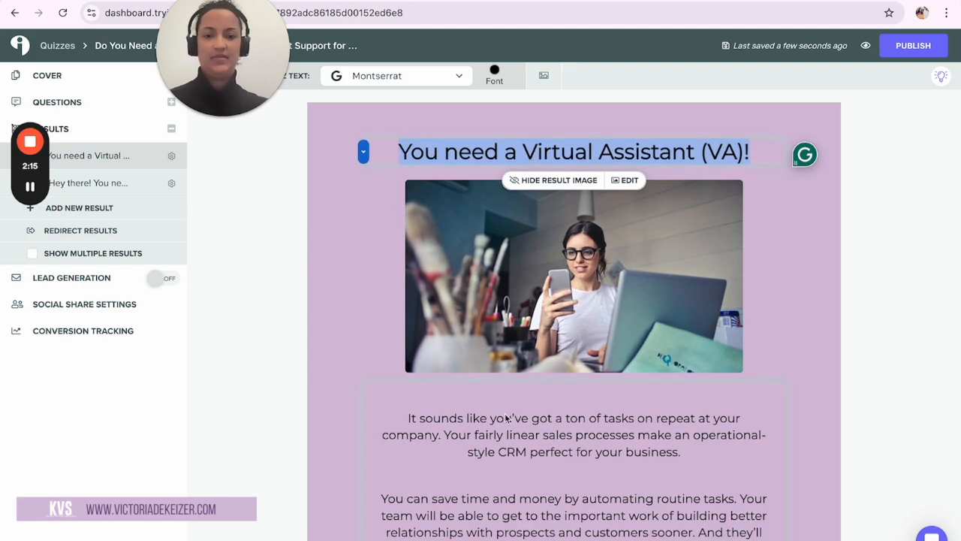
- Replace the Virtual Assistant result's first description paragraph with the document's Mostly A's text beginning "Your focus is on freeing up your time"
click(505, 417)
click(311, 8)
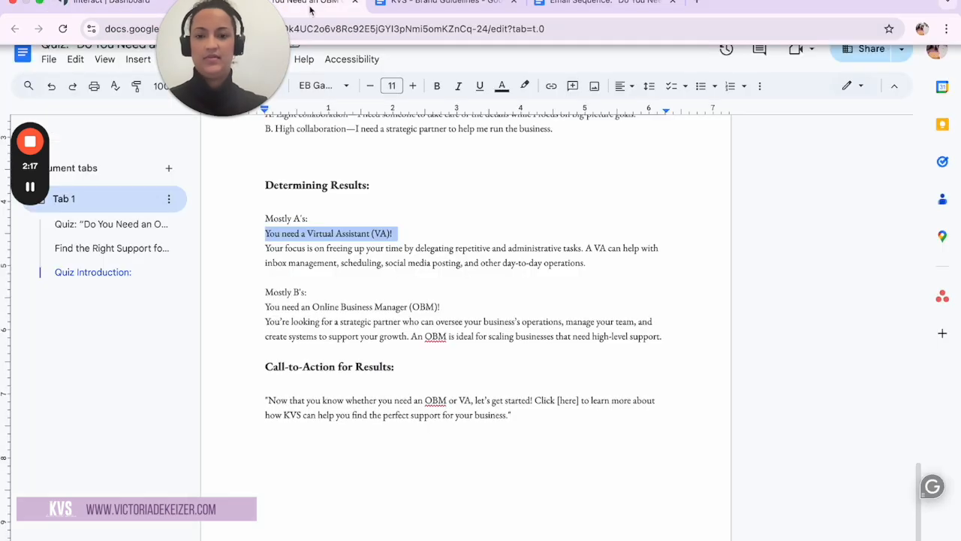
click(340, 263)
drag(359, 248, 587, 268)
key(ctrl+c)
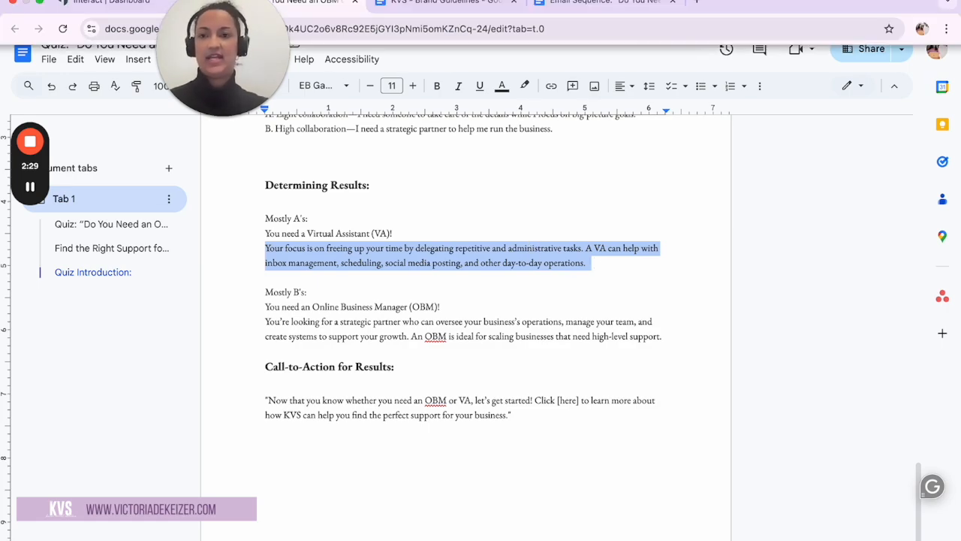
click(176, 5)
triple_click(510, 427)
key(ctrl+v)
- Examine the remaining CRM template text on the Virtual Assistant result, from the new description paragraph down to the call to action
scroll(510, 426, down, 2)
scroll(509, 428, down, 10)
scroll(510, 427, down, 10)
scroll(509, 428, down, 5)
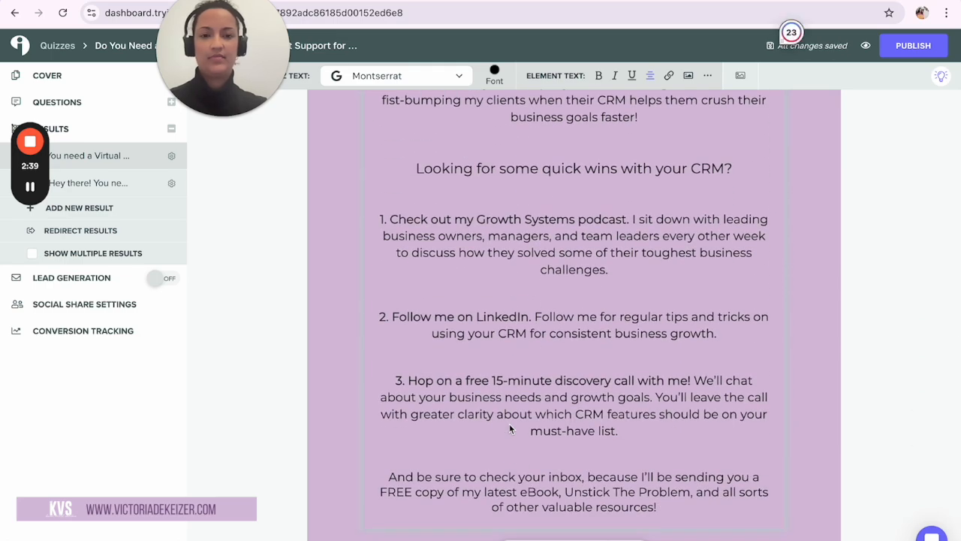
scroll(509, 427, down, 1)
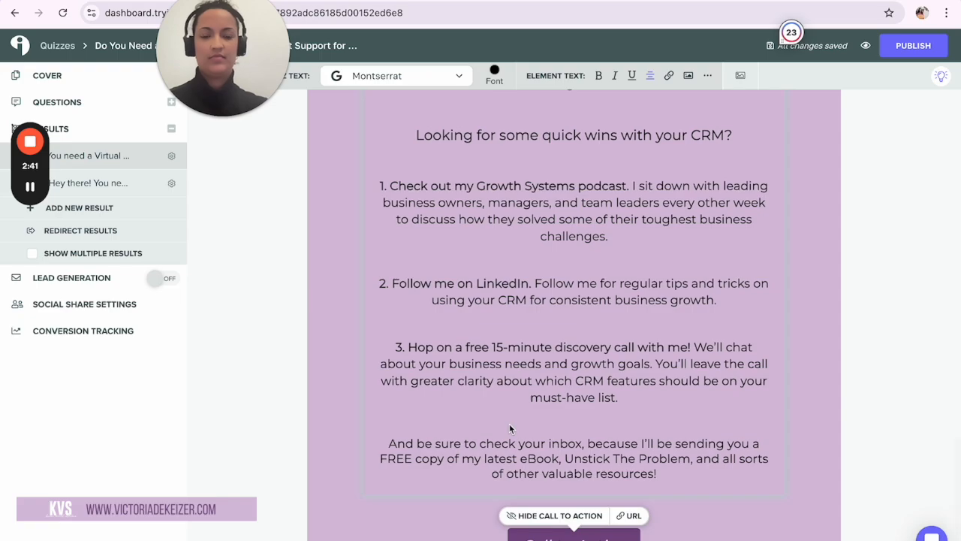
scroll(509, 424, down, 3)
scroll(509, 423, up, 15)
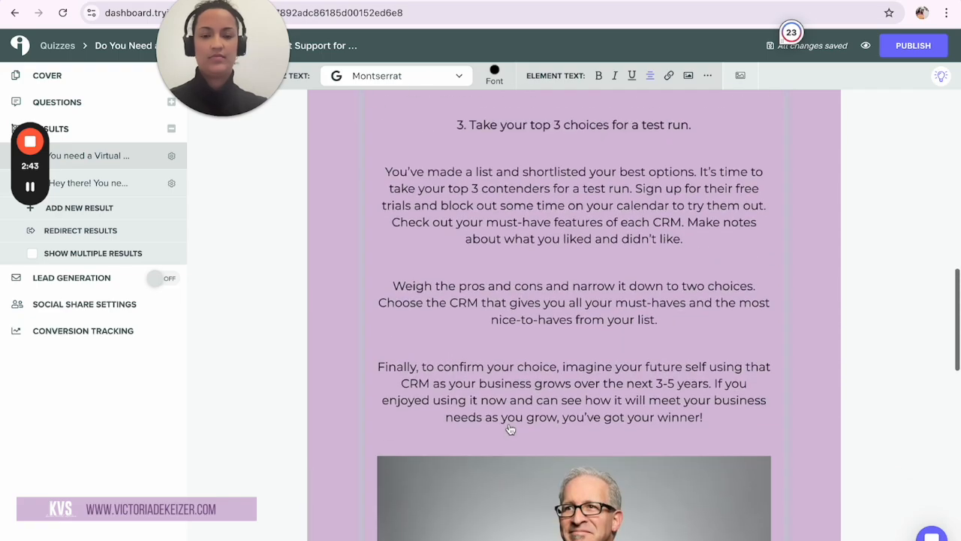
scroll(509, 423, up, 8)
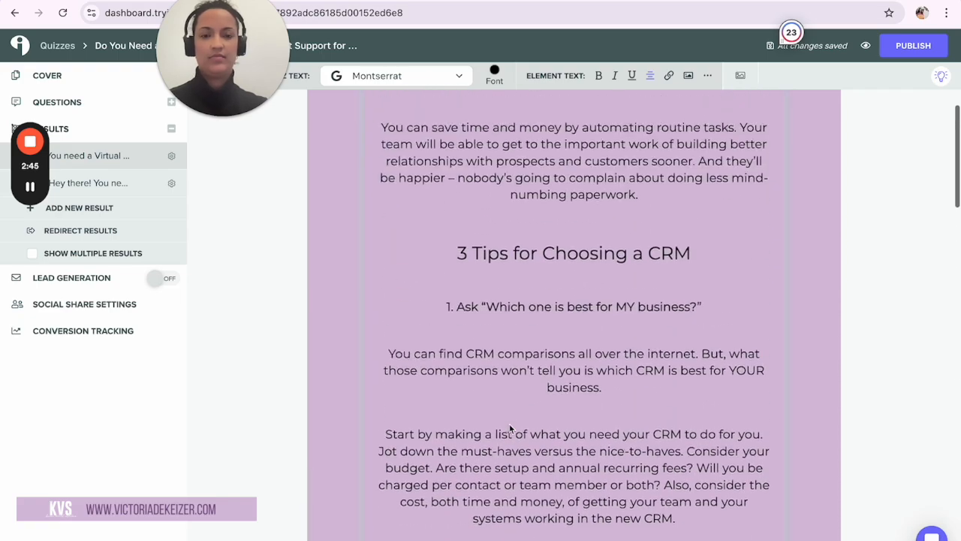
scroll(509, 423, up, 5)
scroll(509, 423, down, 3)
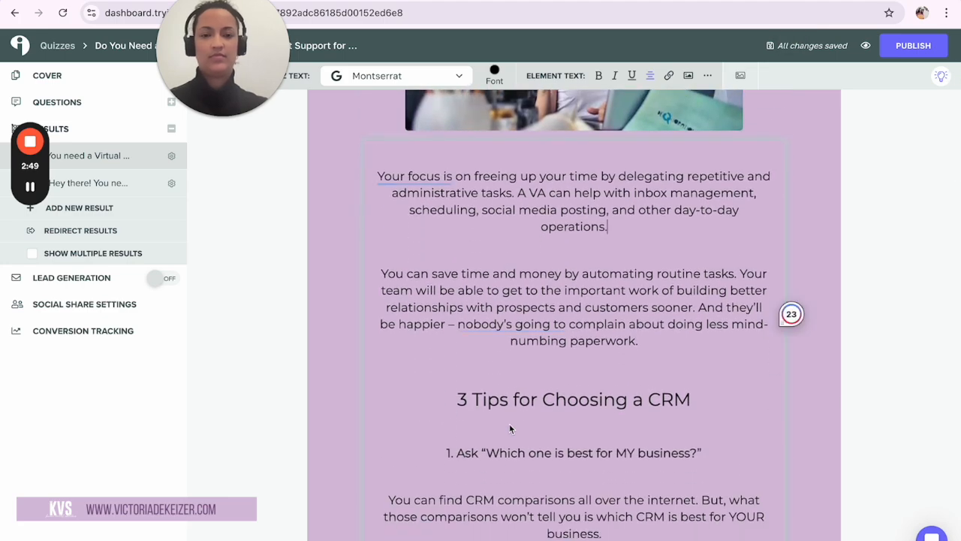
scroll(509, 425, down, 1)
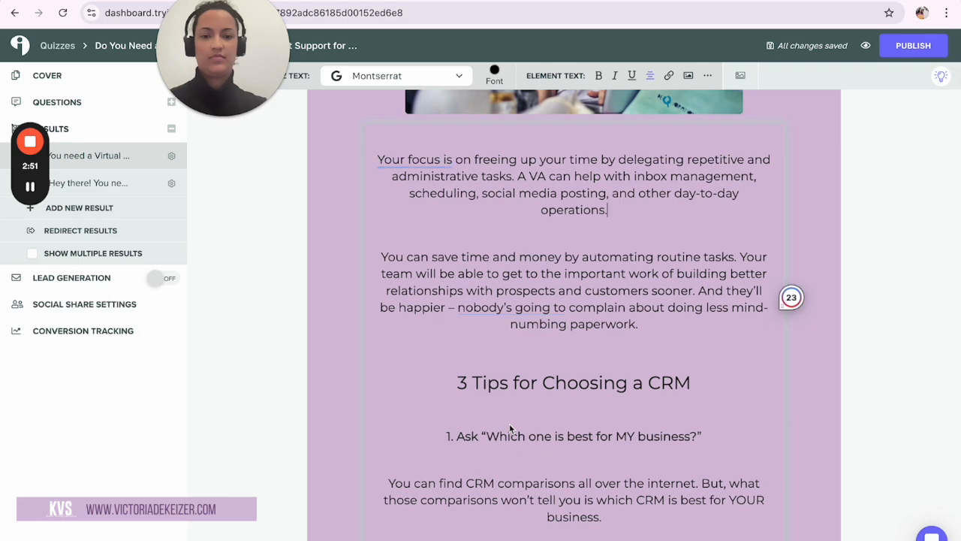
scroll(579, 359, down, 1)
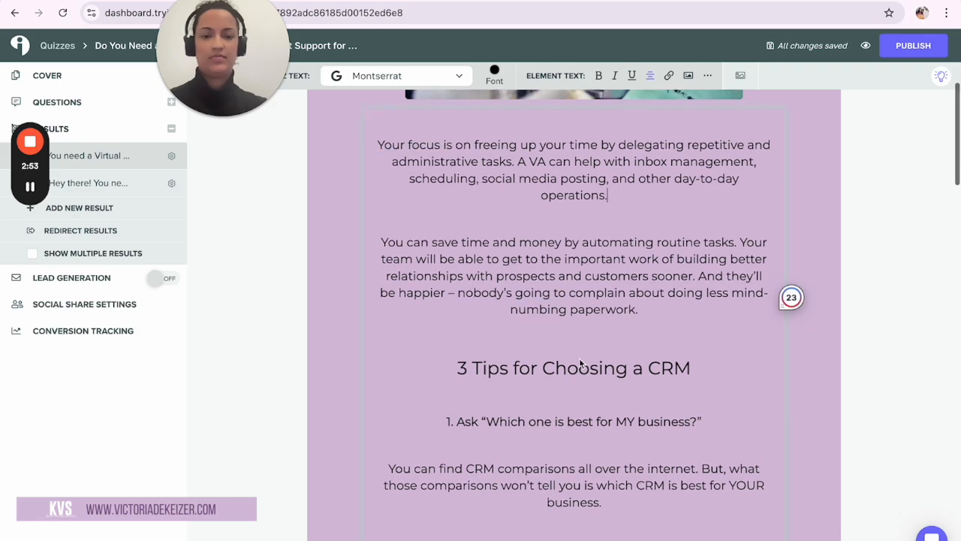
scroll(579, 359, down, 3)
scroll(579, 358, down, 5)
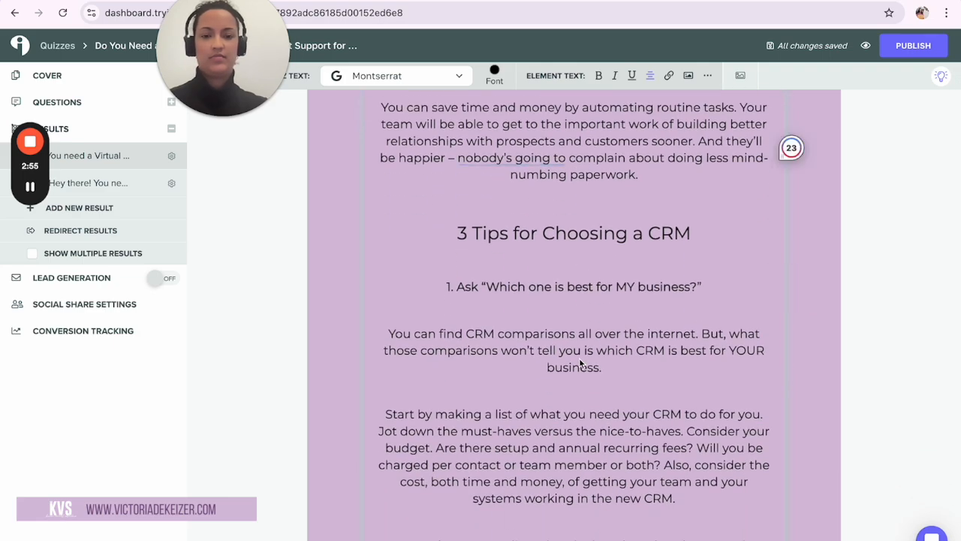
scroll(579, 361, down, 8)
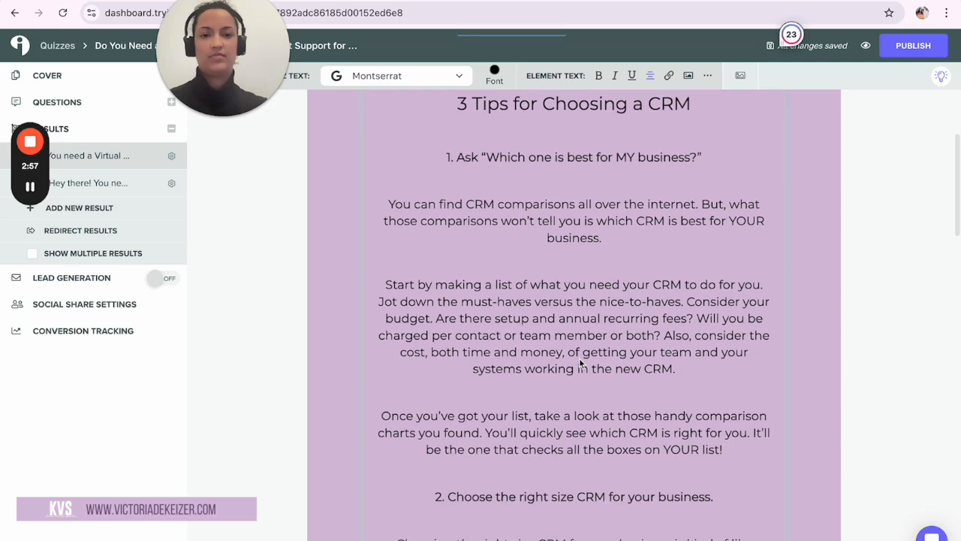
scroll(579, 357, down, 5)
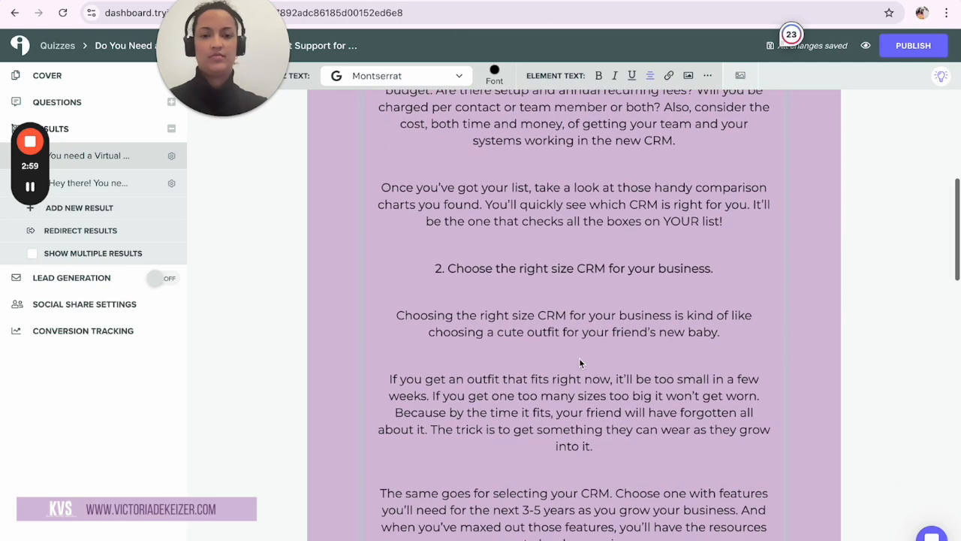
scroll(579, 357, down, 4)
scroll(579, 363, down, 12)
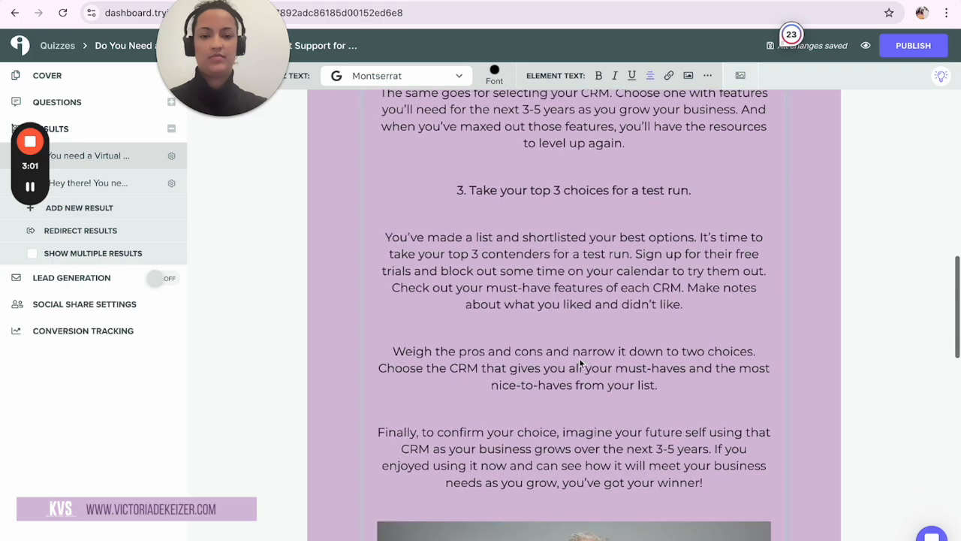
scroll(579, 363, down, 10)
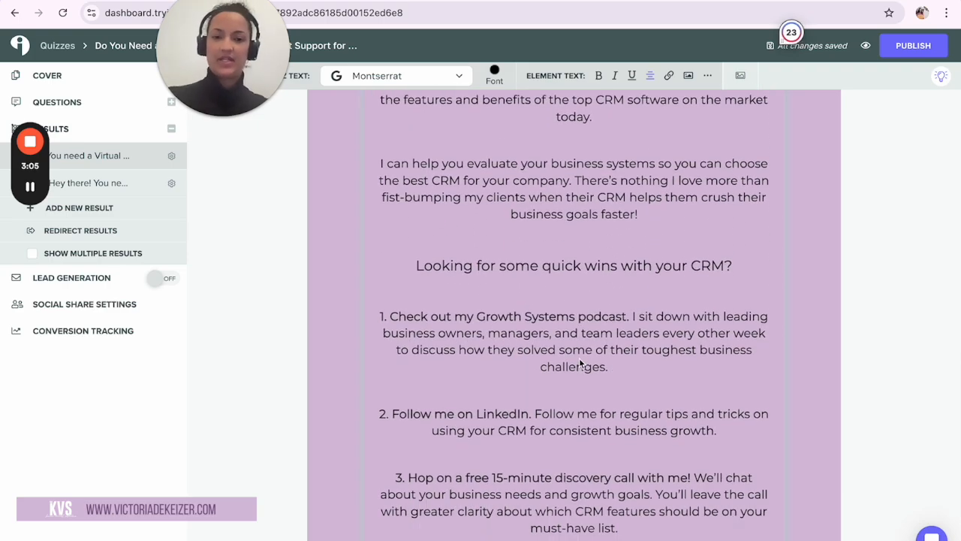
scroll(579, 361, down, 2)
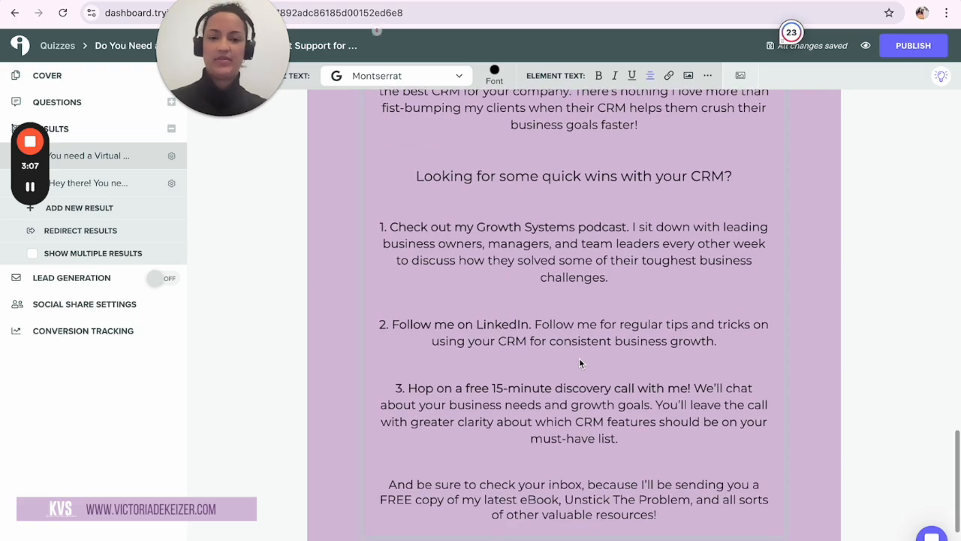
scroll(579, 361, up, 10)
scroll(579, 363, up, 10)
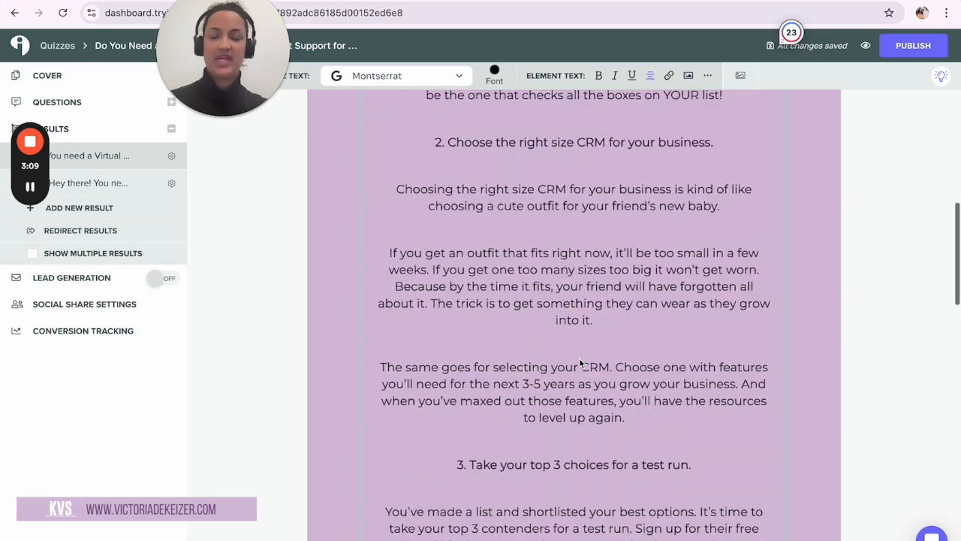
scroll(579, 360, down, 2)
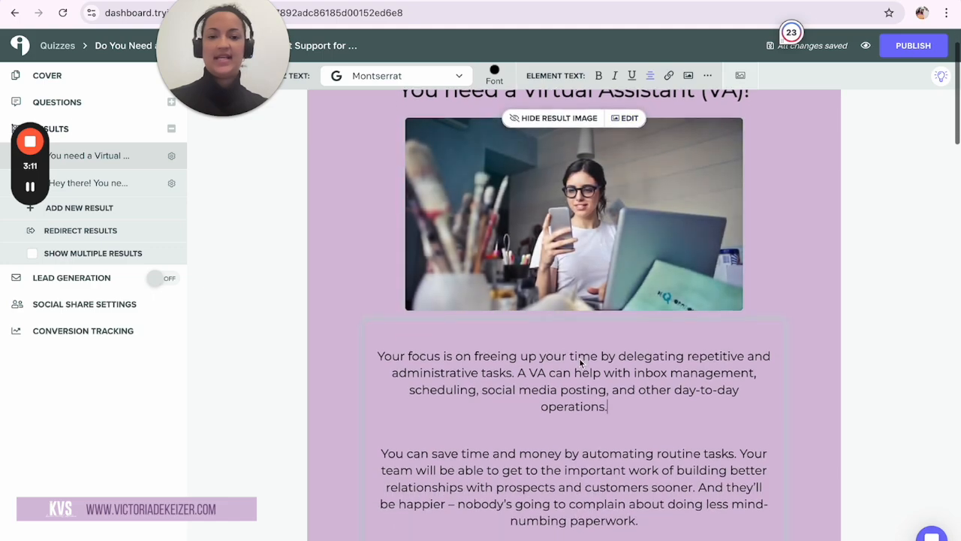
click(604, 376)
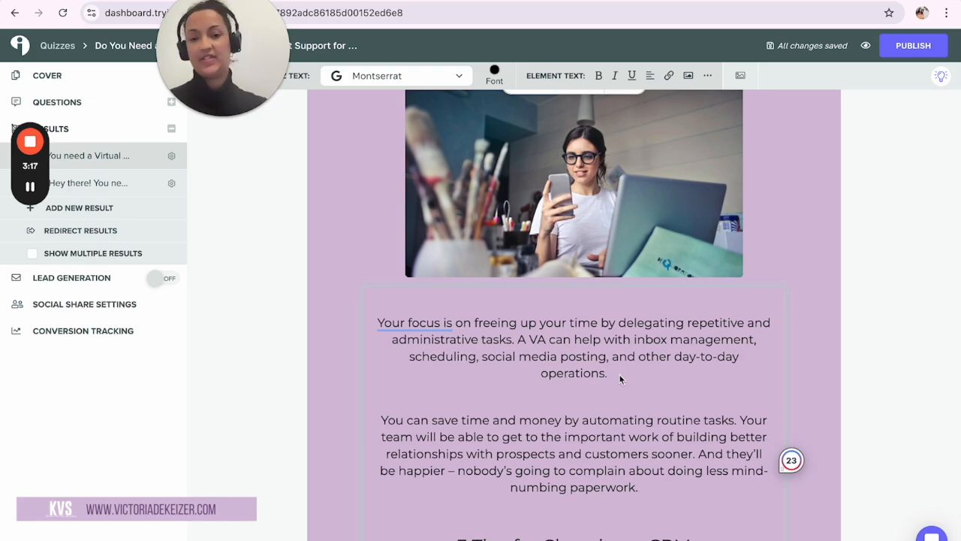
- Review the Virtual Assistant result's leftover template text, from the second description paragraph down to the quick-wins section
scroll(620, 379, up, 2)
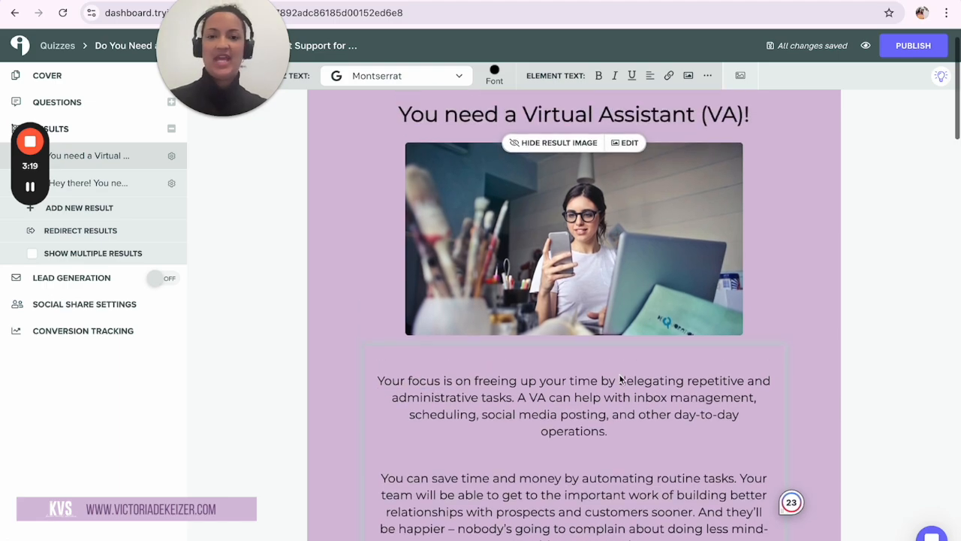
scroll(620, 380, down, 2)
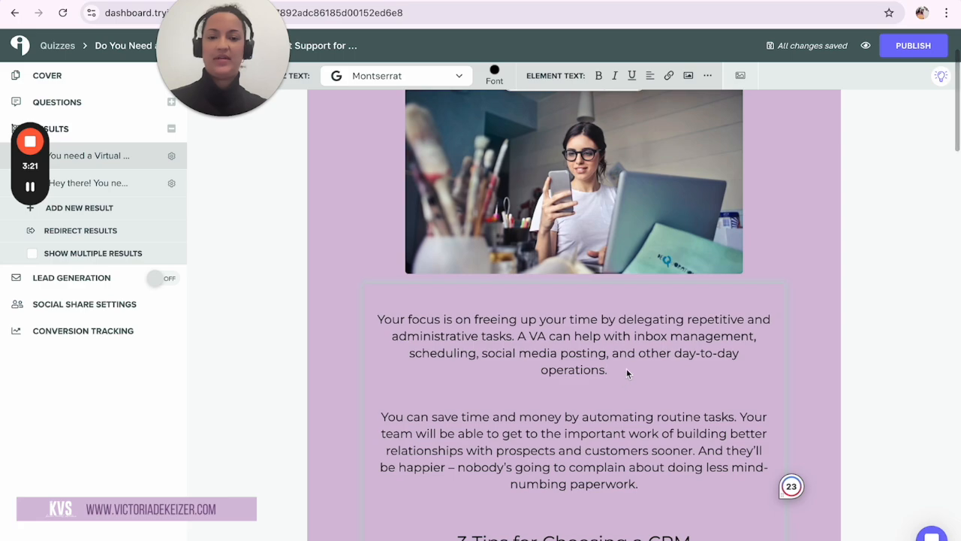
scroll(627, 373, down, 1)
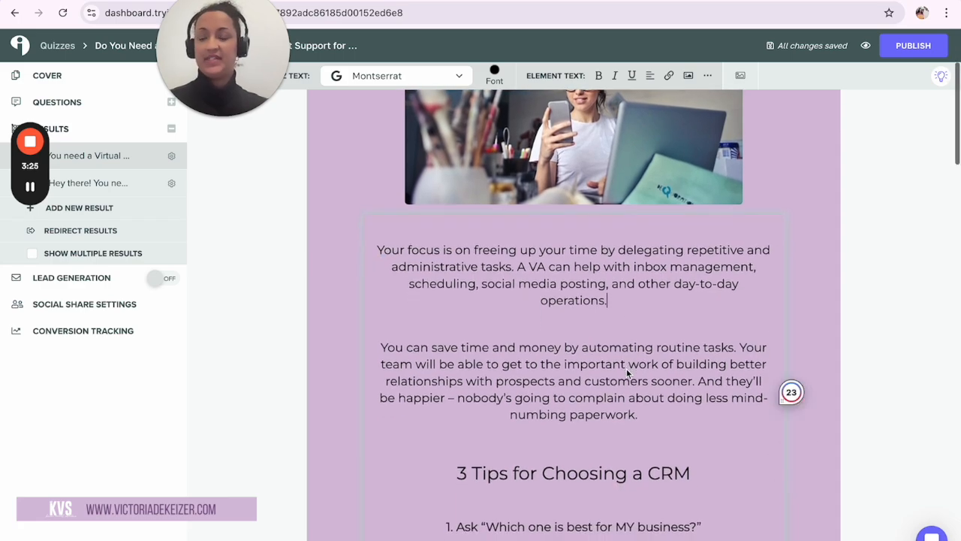
scroll(628, 373, down, 1)
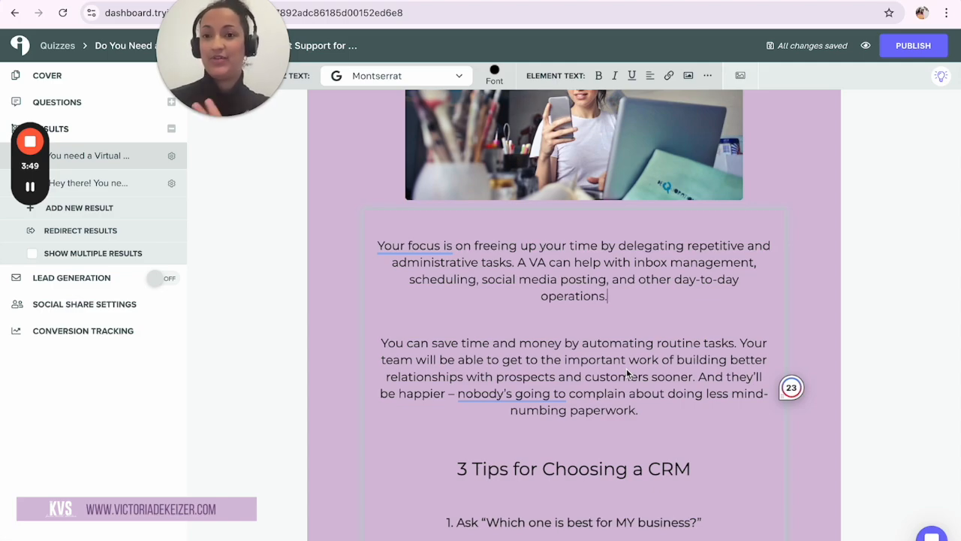
scroll(626, 368, down, 1)
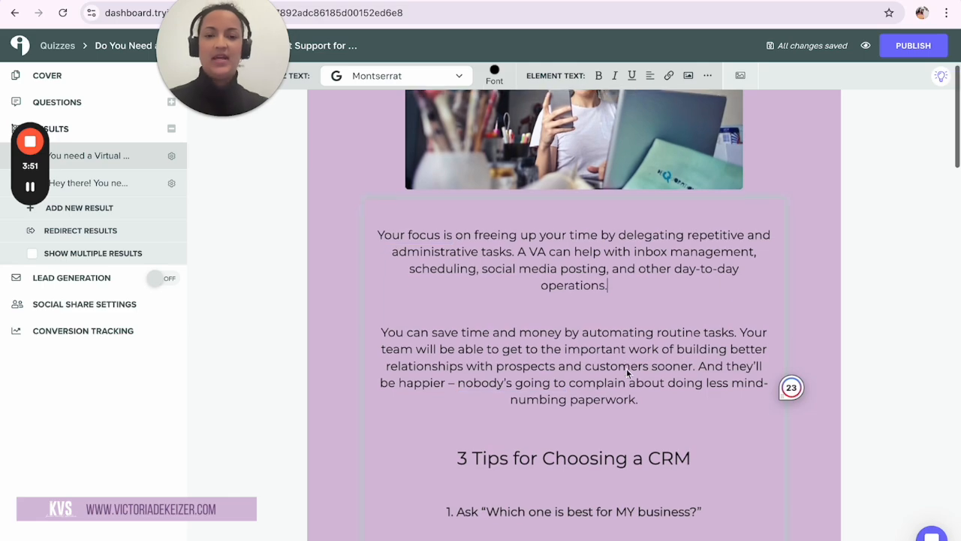
triple_click(611, 365)
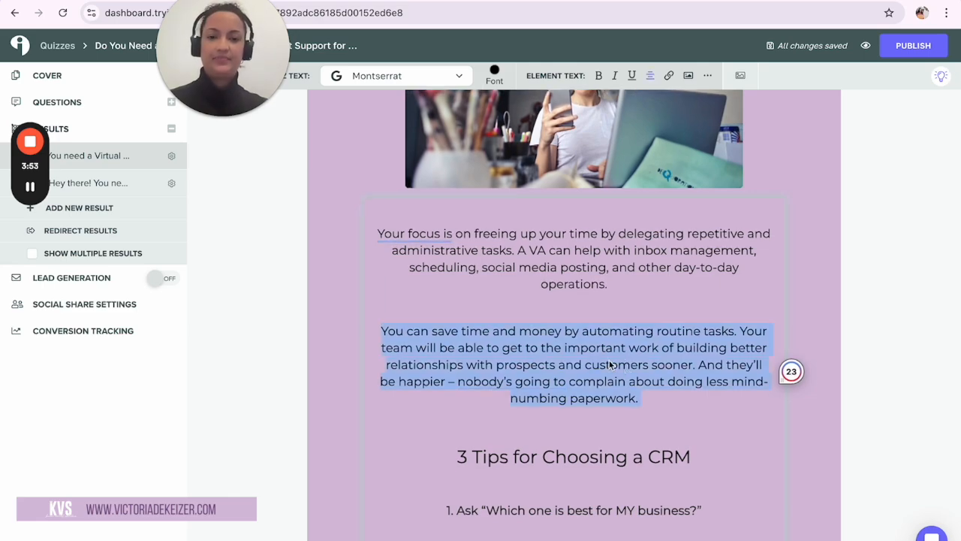
scroll(611, 365, down, 15)
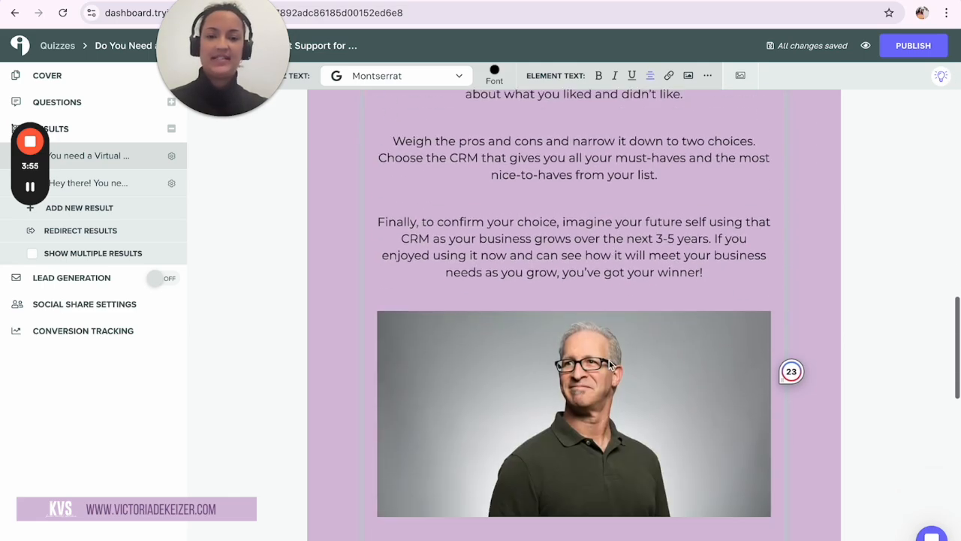
scroll(609, 361, down, 10)
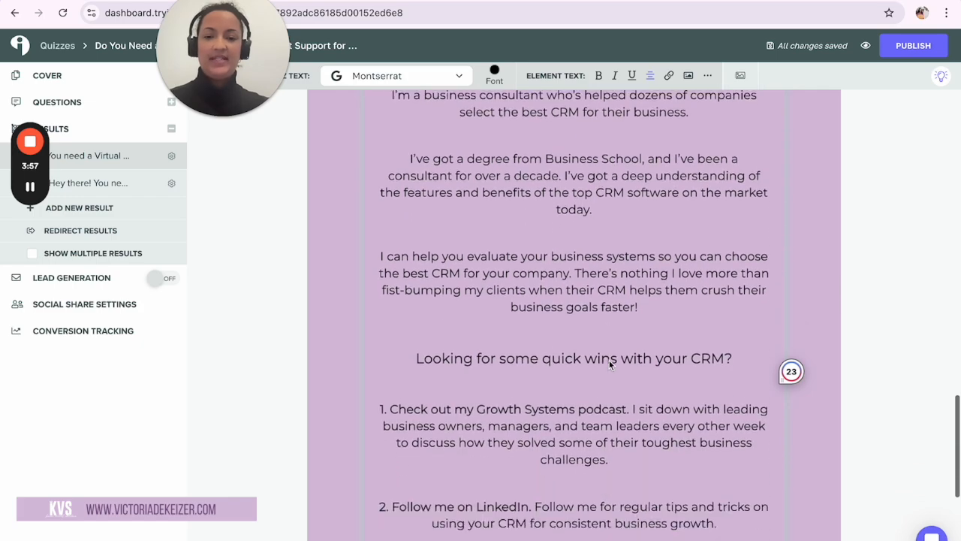
scroll(609, 362, down, 4)
scroll(609, 363, up, 4)
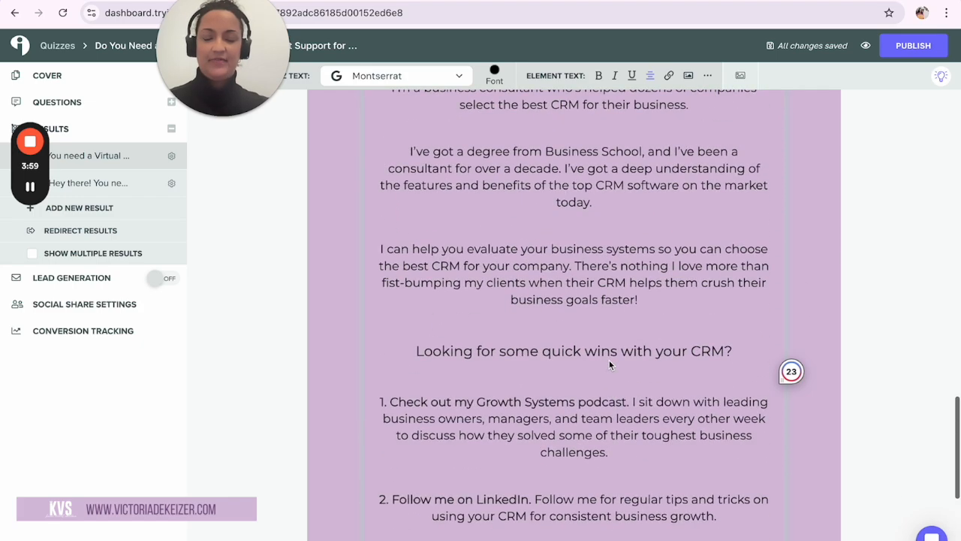
scroll(609, 360, up, 8)
scroll(609, 360, up, 5)
scroll(609, 359, up, 5)
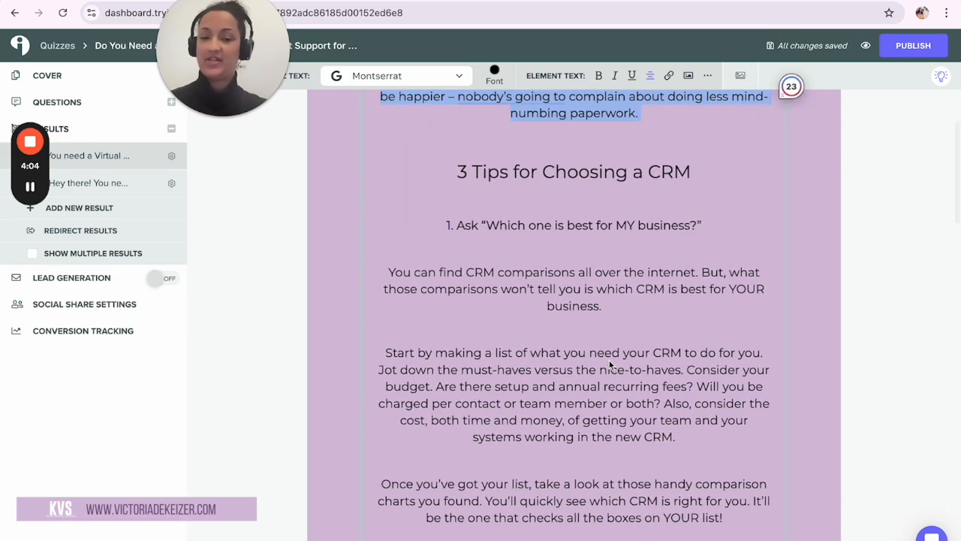
scroll(609, 360, up, 2)
scroll(609, 359, down, 1)
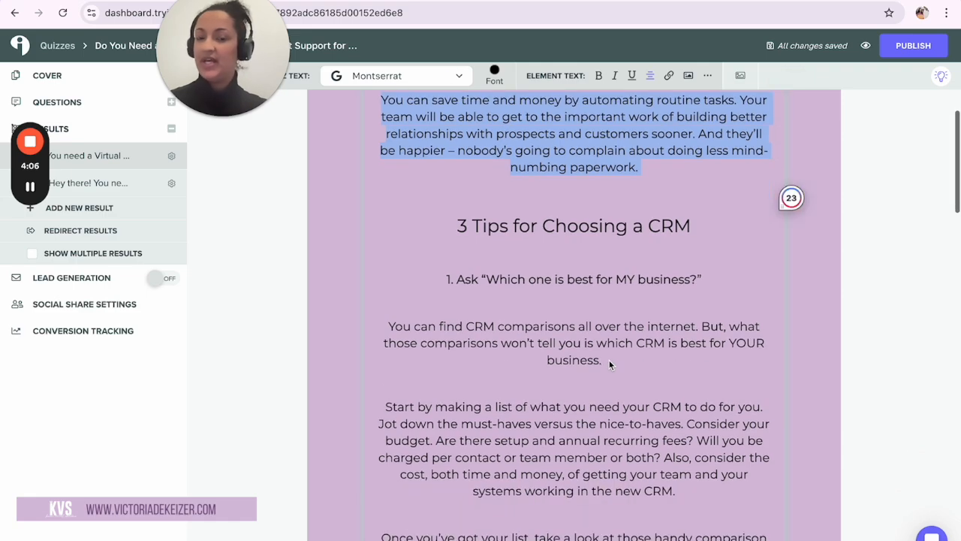
- Read through the Virtual Assistant result from "3 Tips for Choosing a CRM" past the consultant introduction to the closing eBook offer
scroll(607, 213, down, 2)
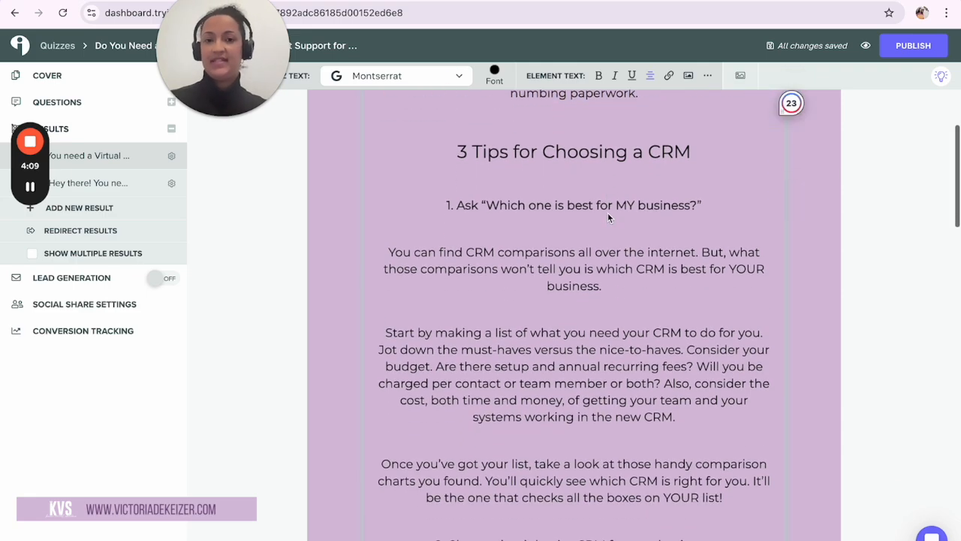
scroll(600, 211, down, 1)
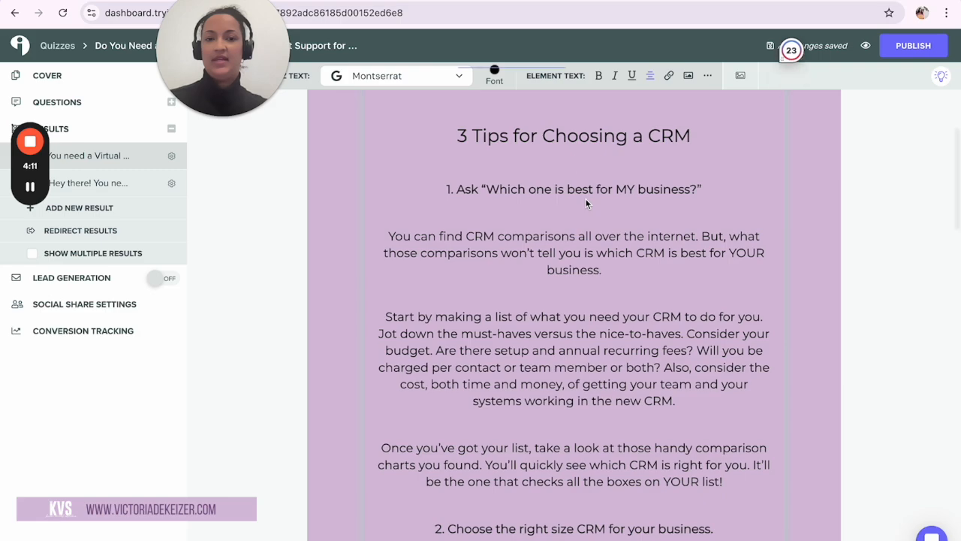
scroll(584, 202, down, 1)
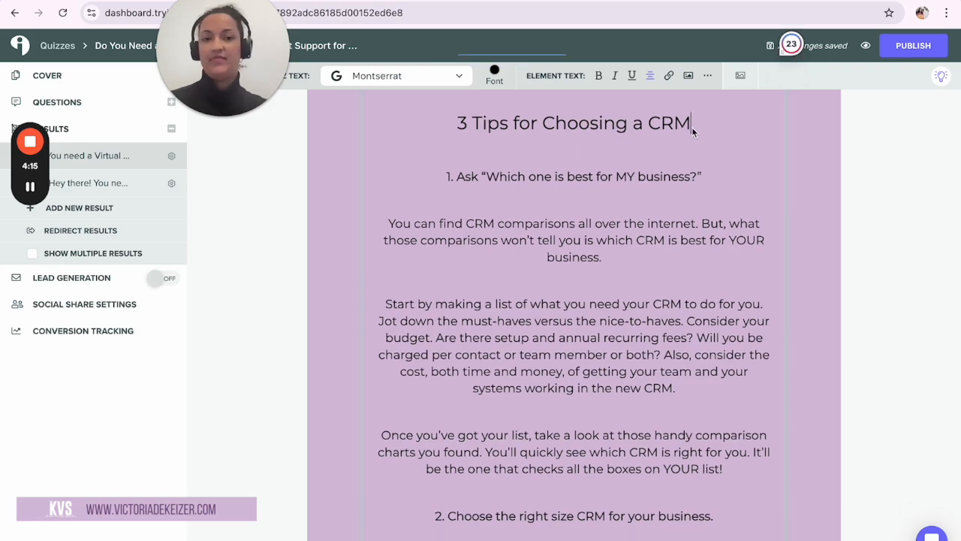
scroll(734, 215, down, 3)
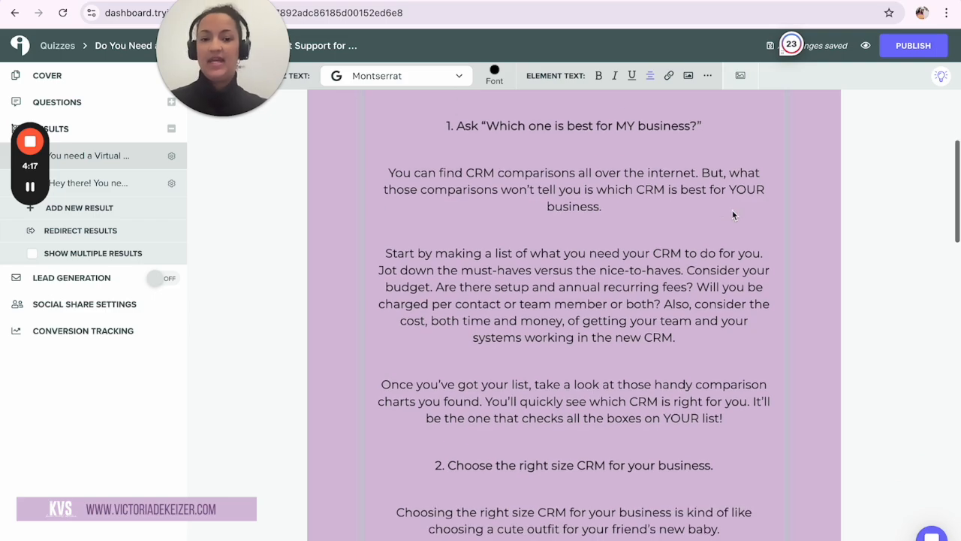
scroll(693, 327, down, 10)
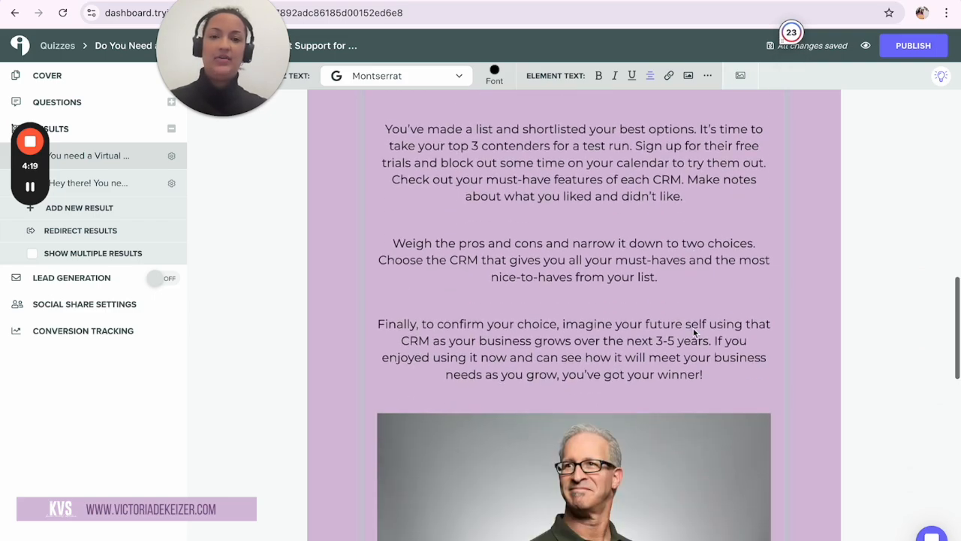
scroll(693, 329, down, 6)
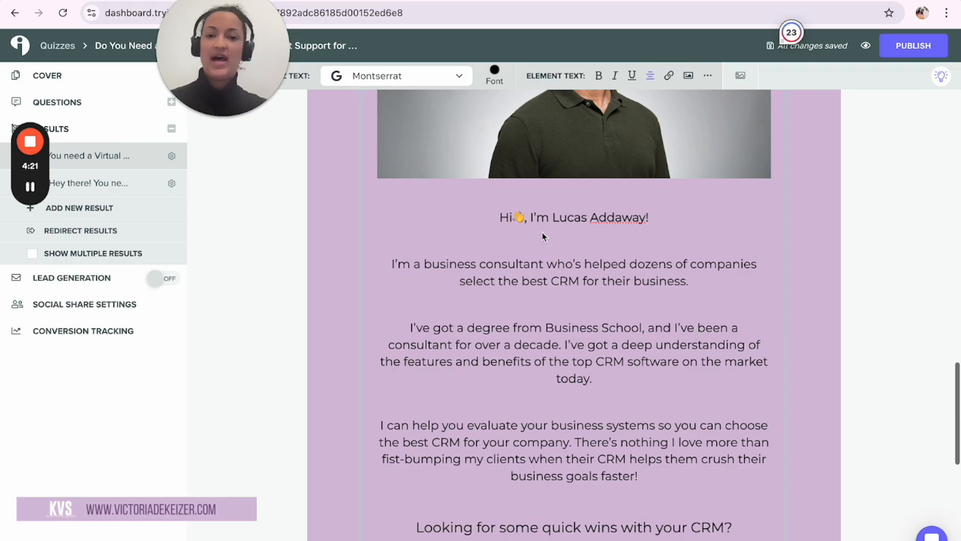
scroll(662, 263, down, 2)
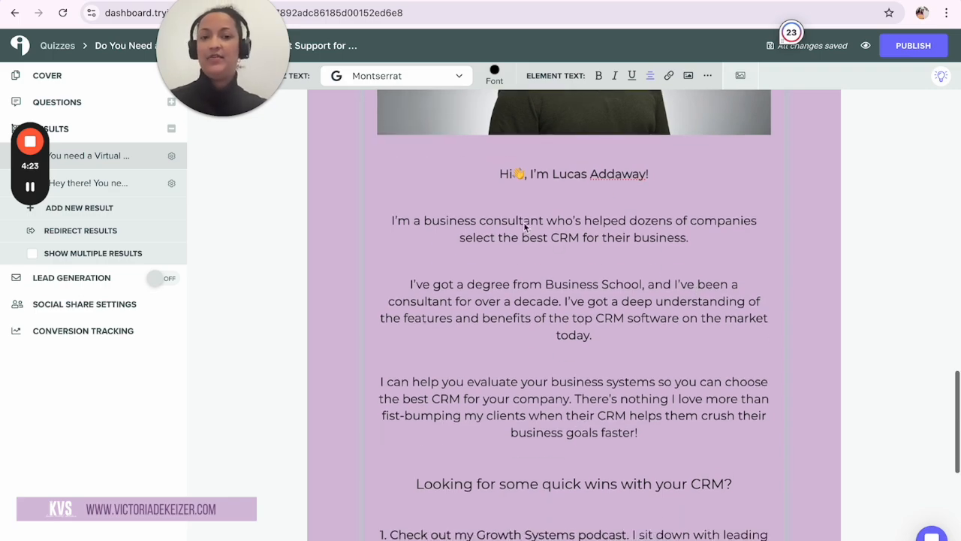
scroll(729, 261, down, 3)
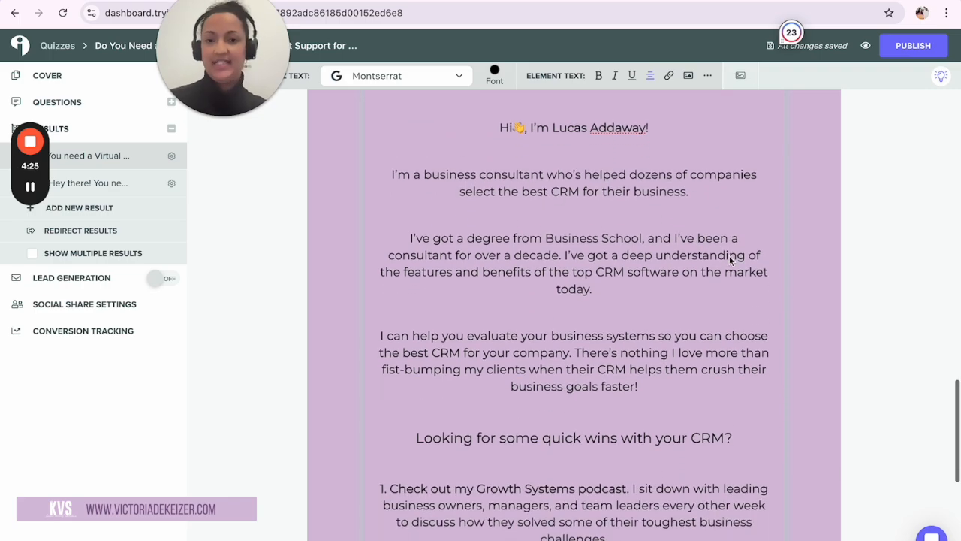
scroll(729, 240, down, 2)
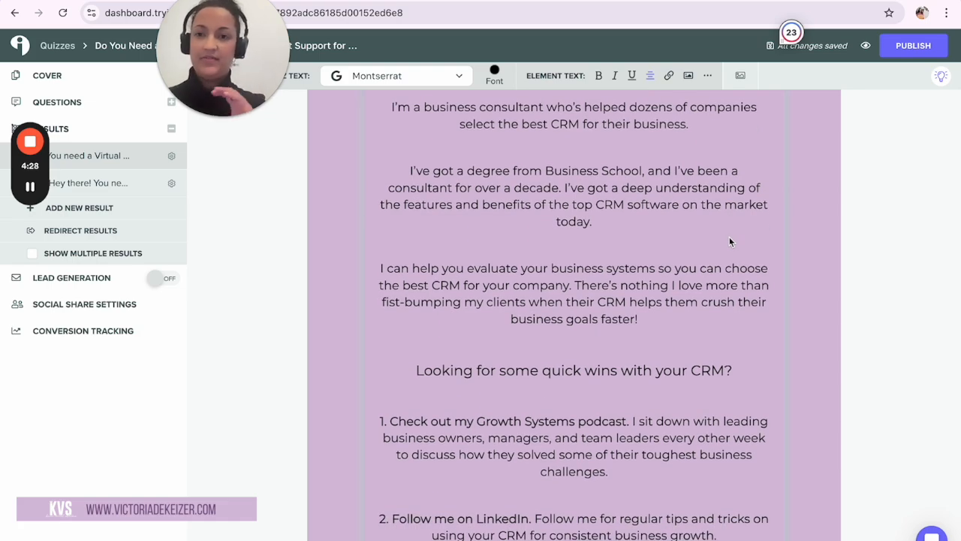
scroll(729, 239, down, 5)
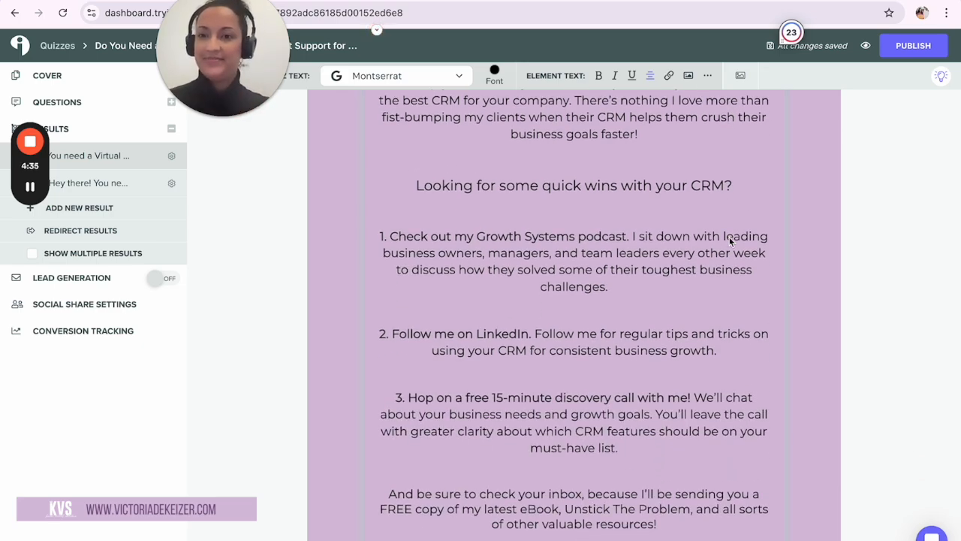
scroll(729, 237, down, 5)
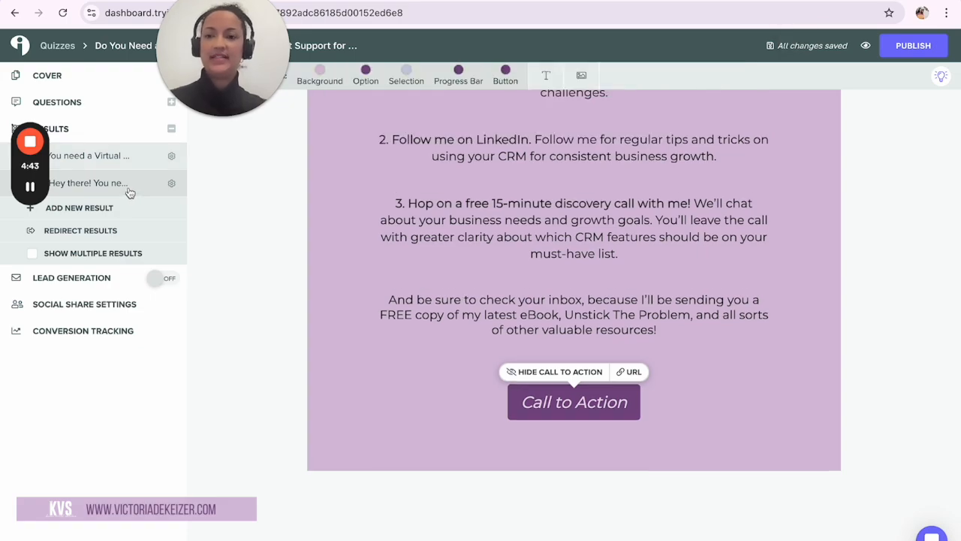
- Replace the Collaborative CRM result's heading with "You need an Online Business Manager (OBM)!" copied from the quiz document's Mostly B's result
scroll(368, 256, up, 15)
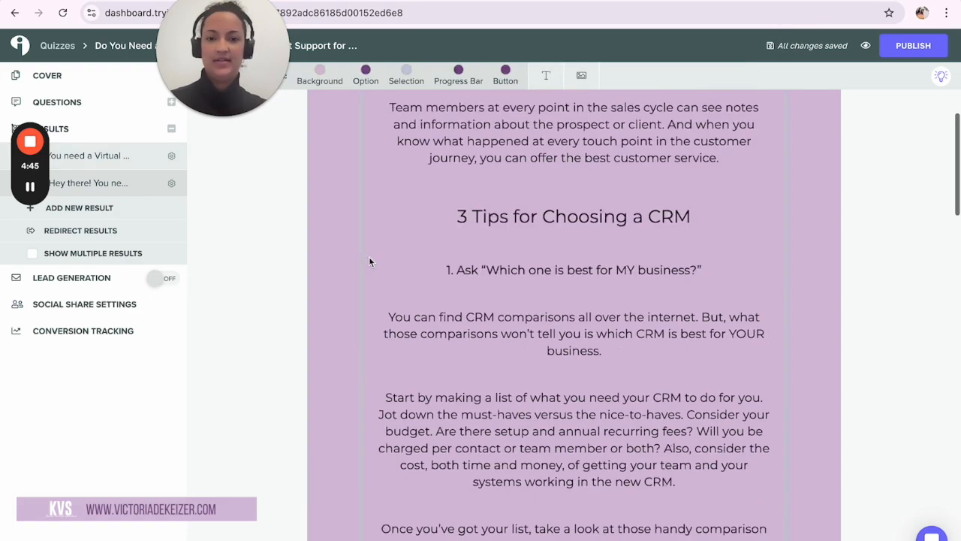
click(111, 157)
click(110, 182)
key(alt+Tab)
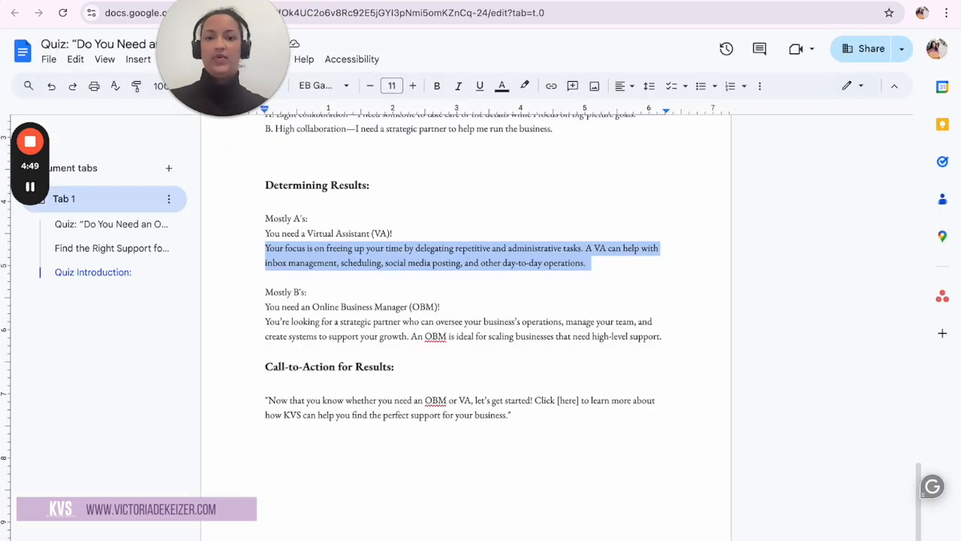
click(289, 306)
drag(267, 306, 455, 309)
key(ctrl+c)
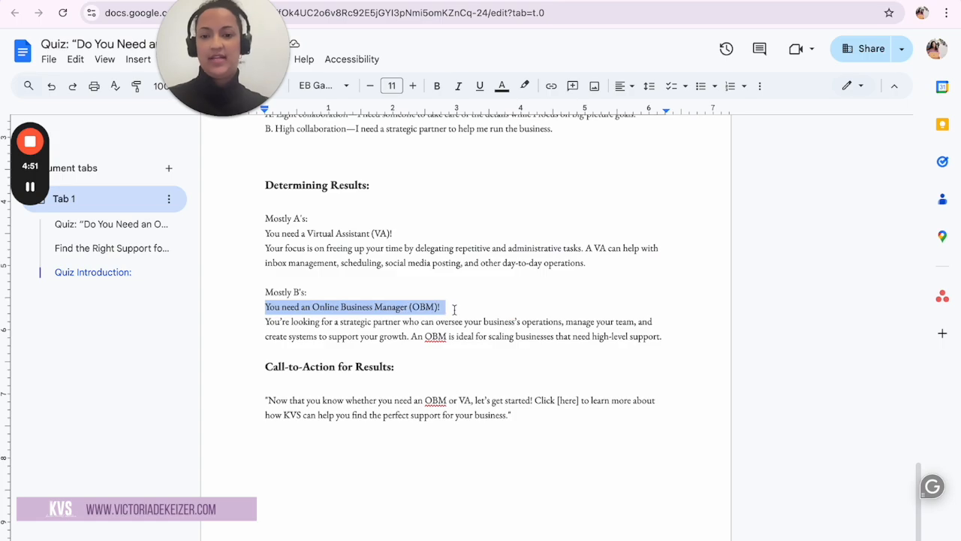
key(alt+Tab)
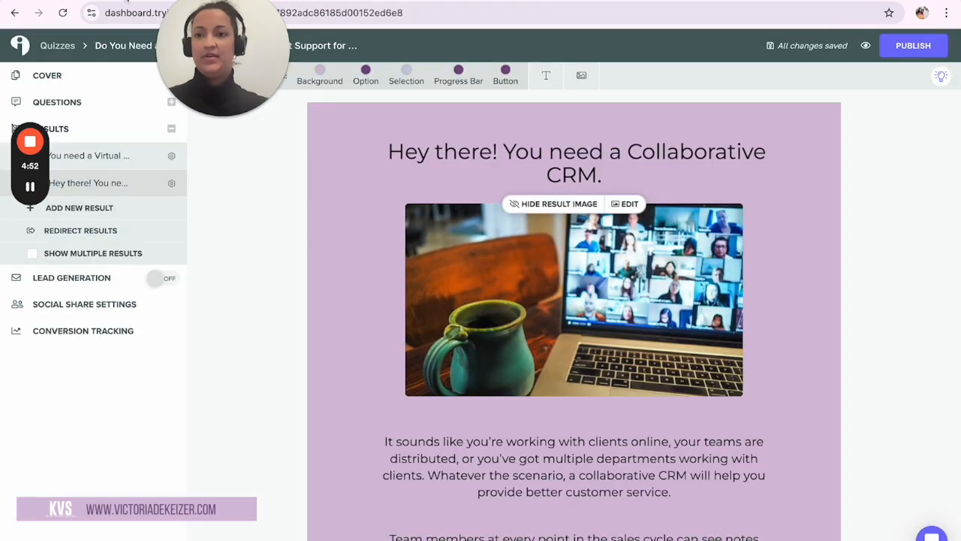
triple_click(478, 152)
key(ctrl+v)
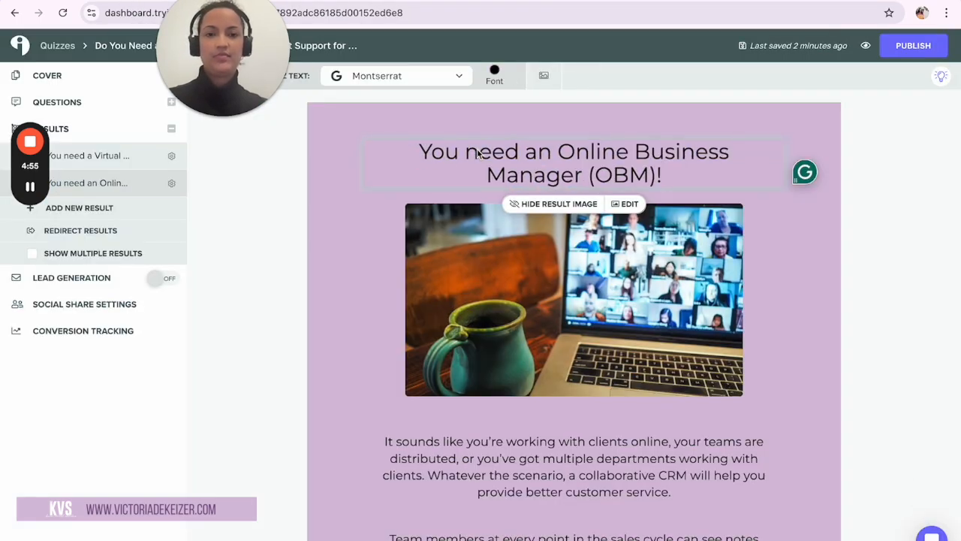
triple_click(593, 174)
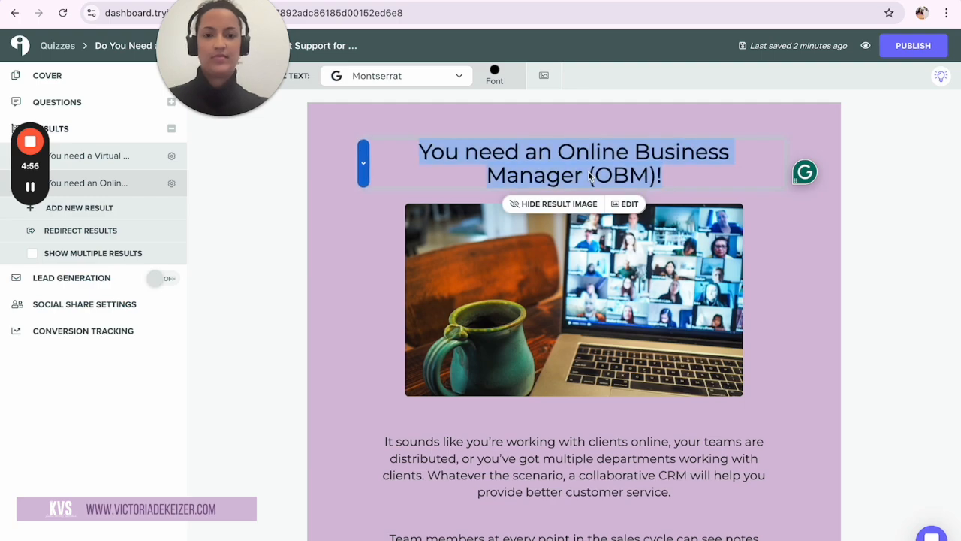
- Replace the Online Business Manager result's first description paragraph with the document's Mostly B's text beginning "You're looking for a strategic partner"
click(539, 440)
scroll(535, 442, down, 2)
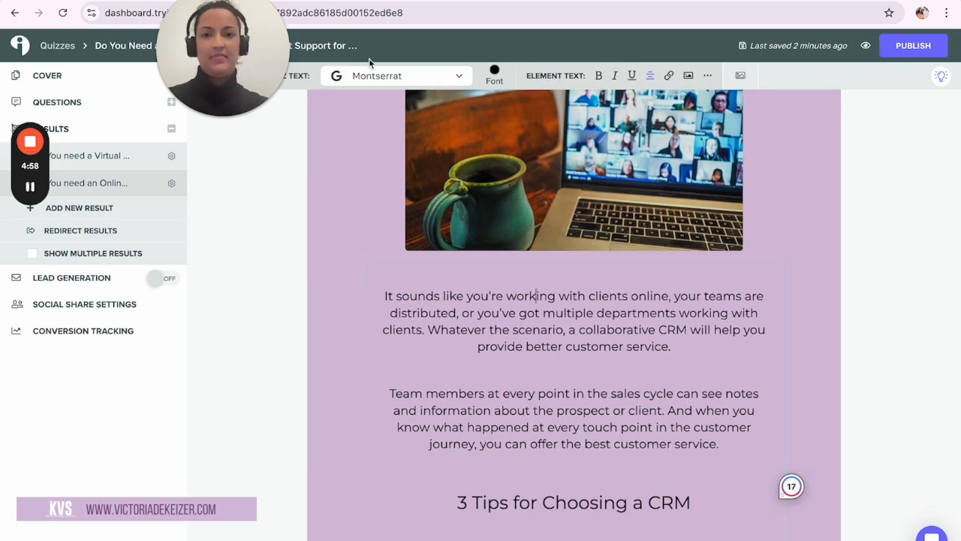
click(304, 0)
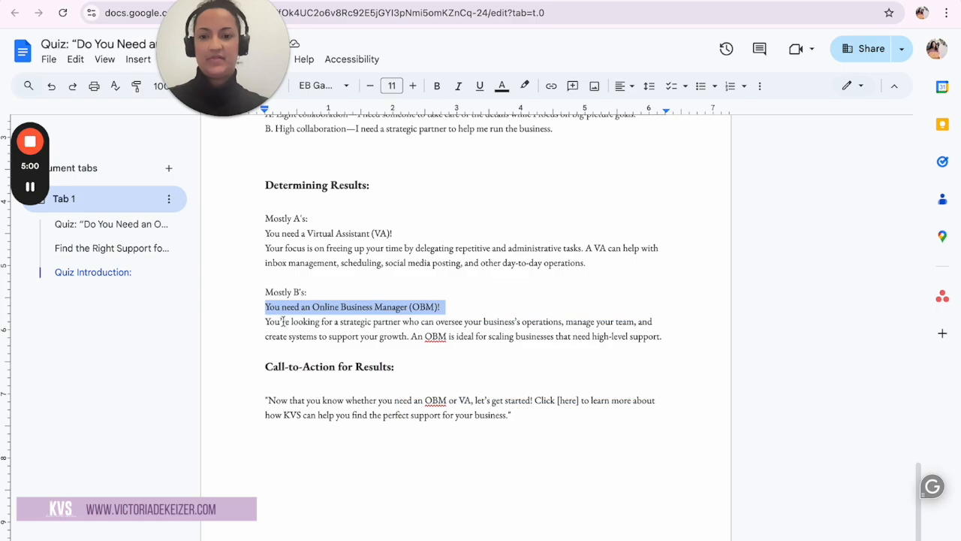
drag(265, 322, 693, 335)
key(ctrl+c)
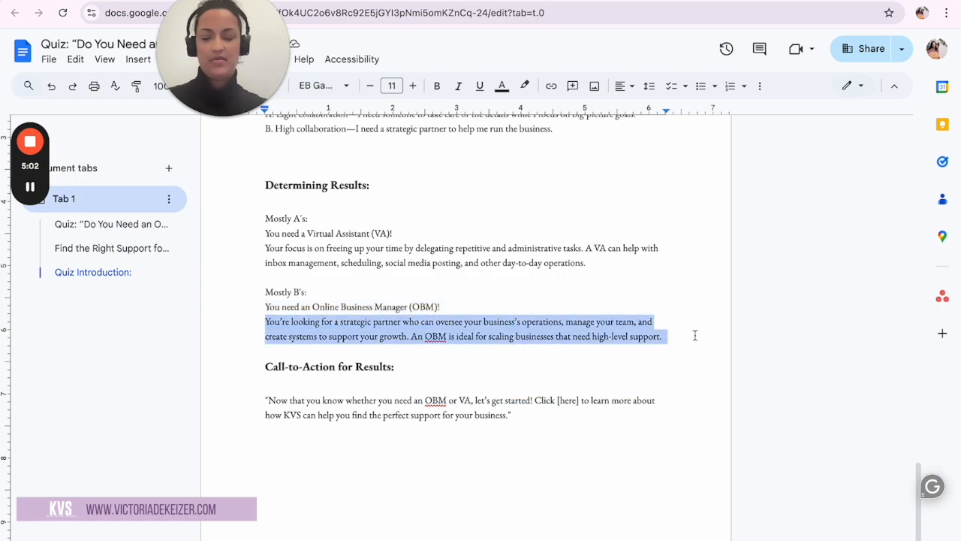
click(170, 1)
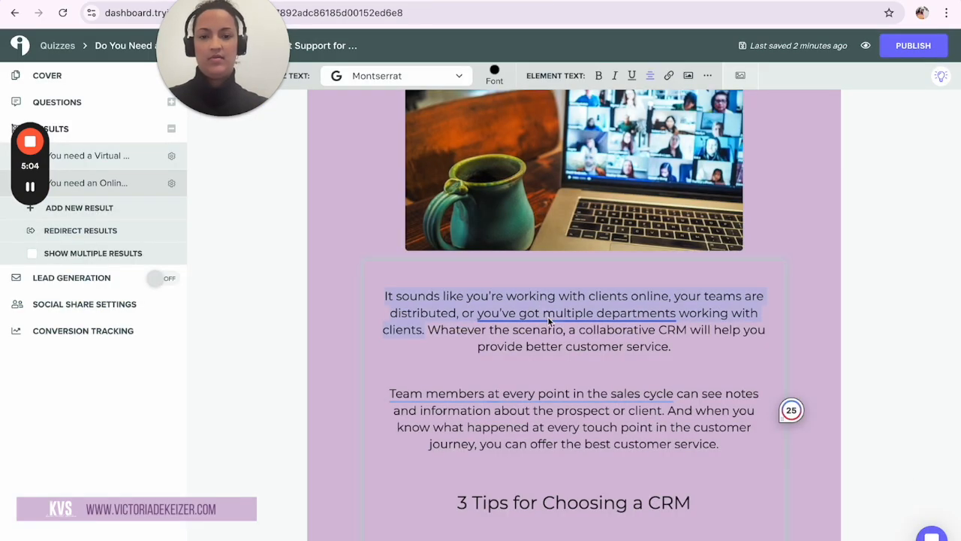
key(ctrl+v)
scroll(489, 377, down, 1)
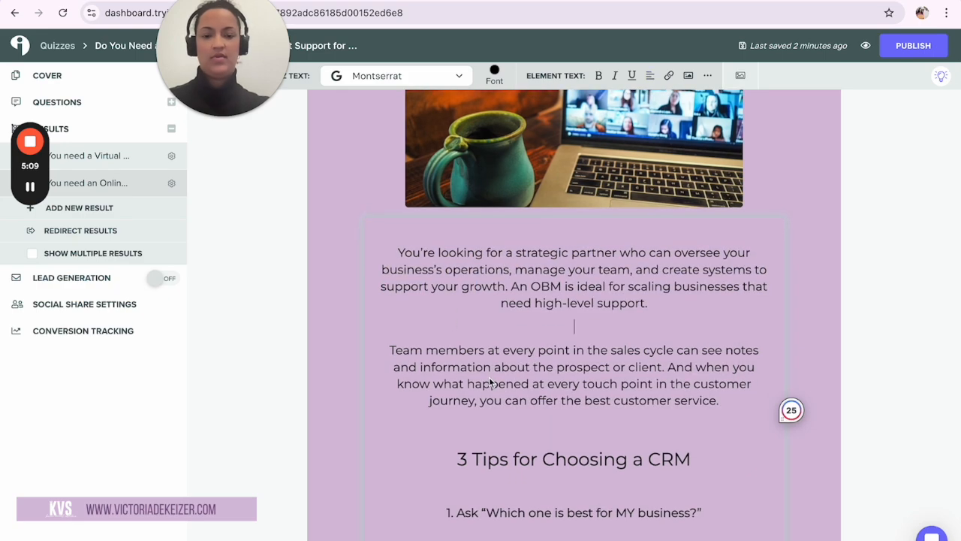
- Add a separator line "-----" between the new Online Business Manager description and the paragraph beginning "Team members at every point"
key(Return)
text(---)
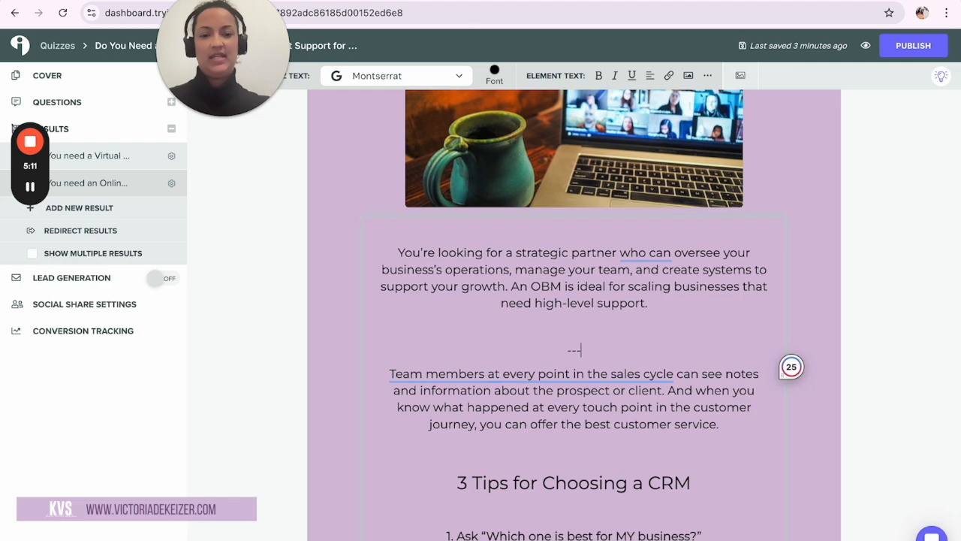
key(Return)
click(541, 342)
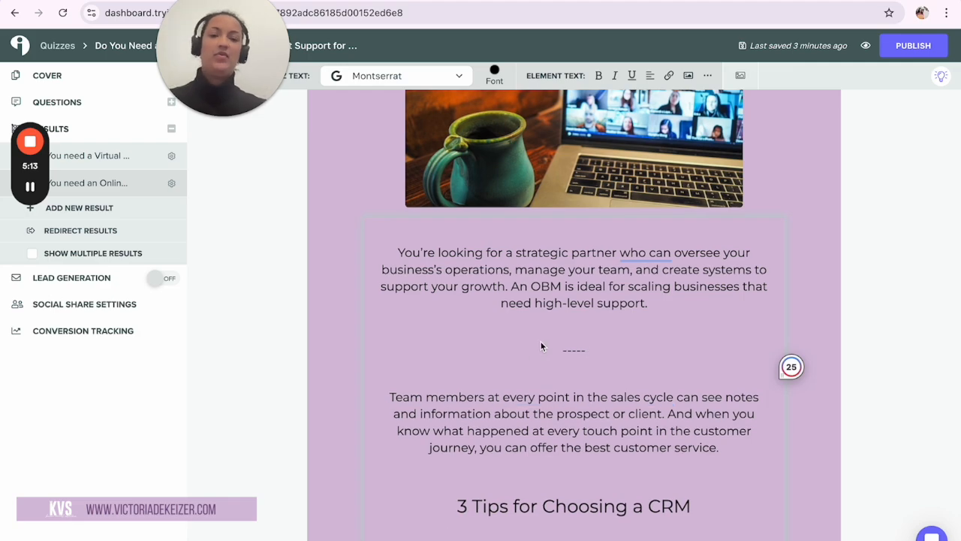
- Review the remaining Online Business Manager result text from the CRM tips to the consultant introduction, returning to the "-----" separator line
scroll(541, 342, down, 2)
scroll(541, 342, down, 3)
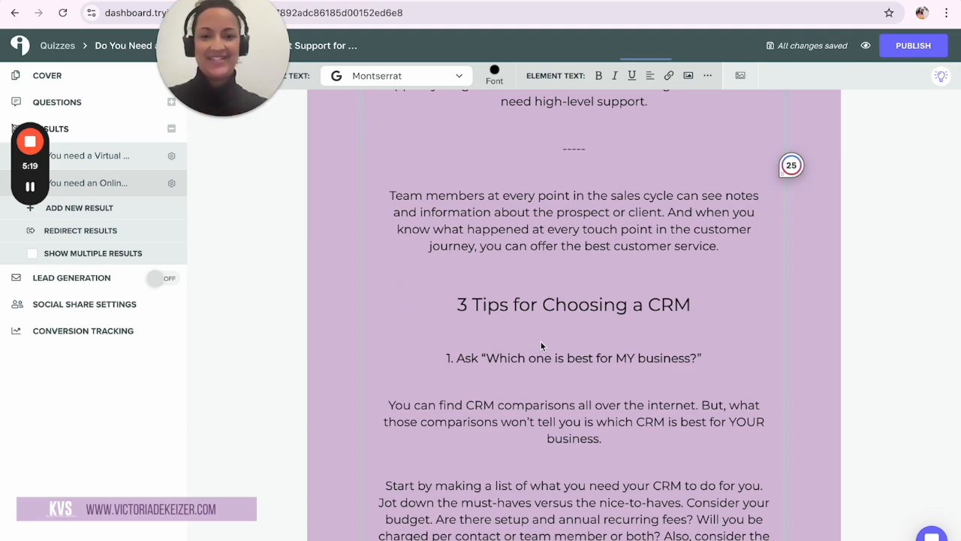
scroll(540, 341, down, 1)
scroll(540, 342, down, 5)
scroll(540, 342, down, 20)
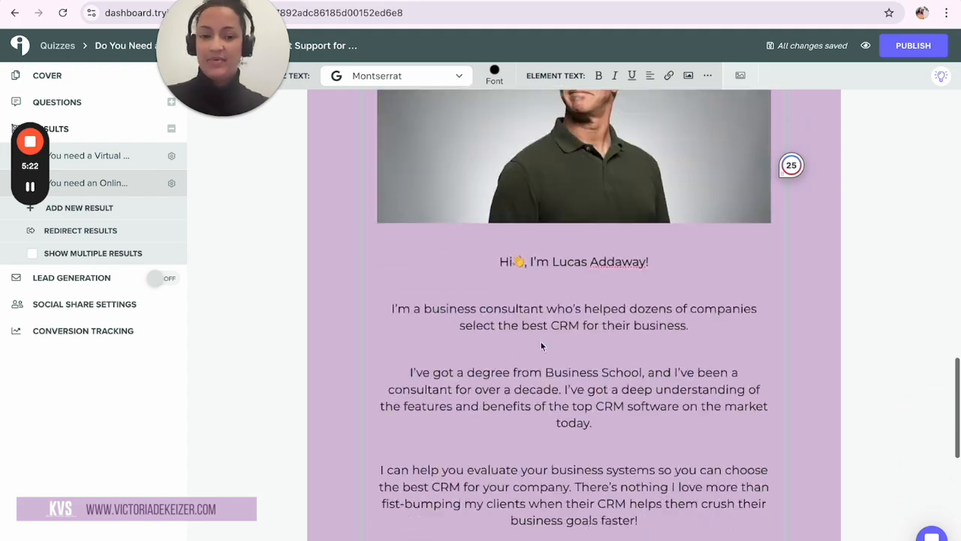
scroll(541, 342, up, 10)
scroll(541, 342, up, 10)
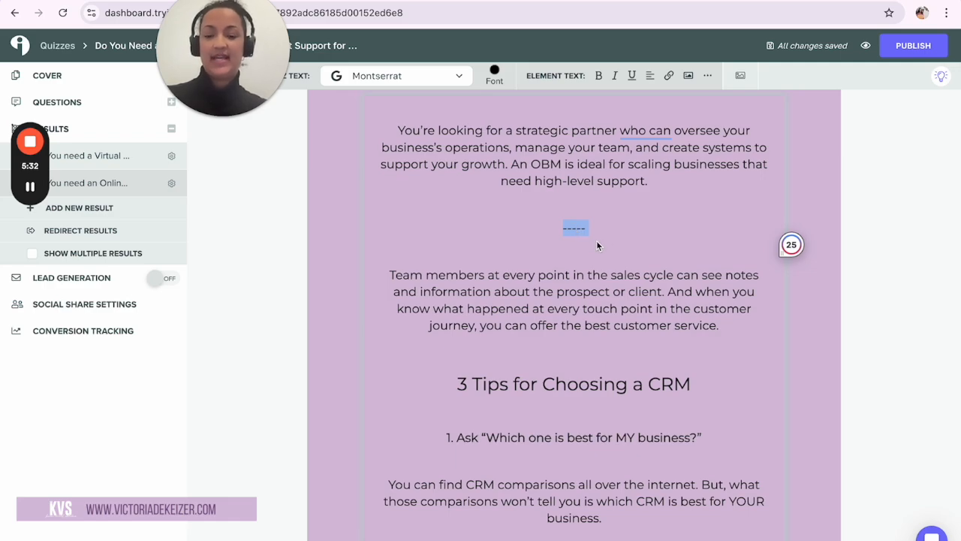
click(597, 245)
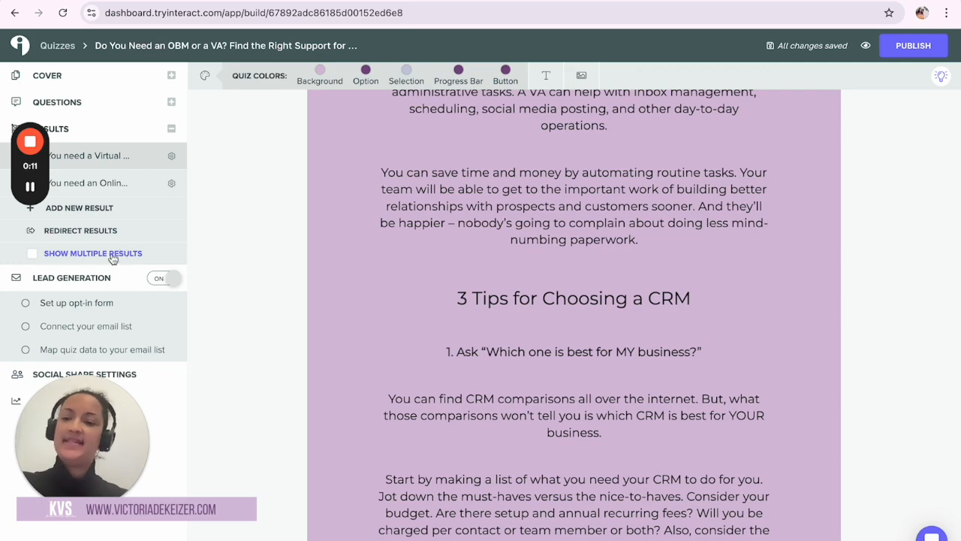
- Read the explanation of the Show Multiple Results setting and close it without enabling the setting
click(151, 254)
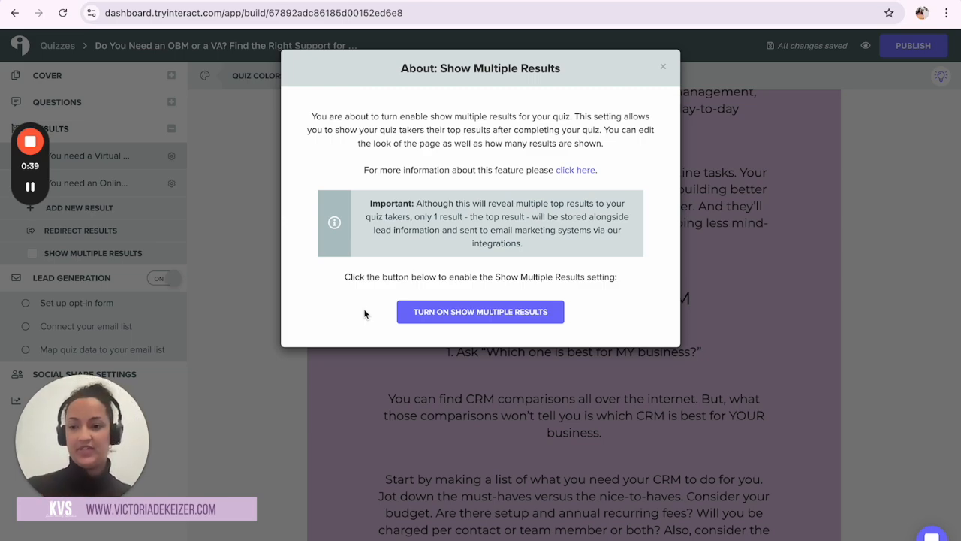
click(664, 68)
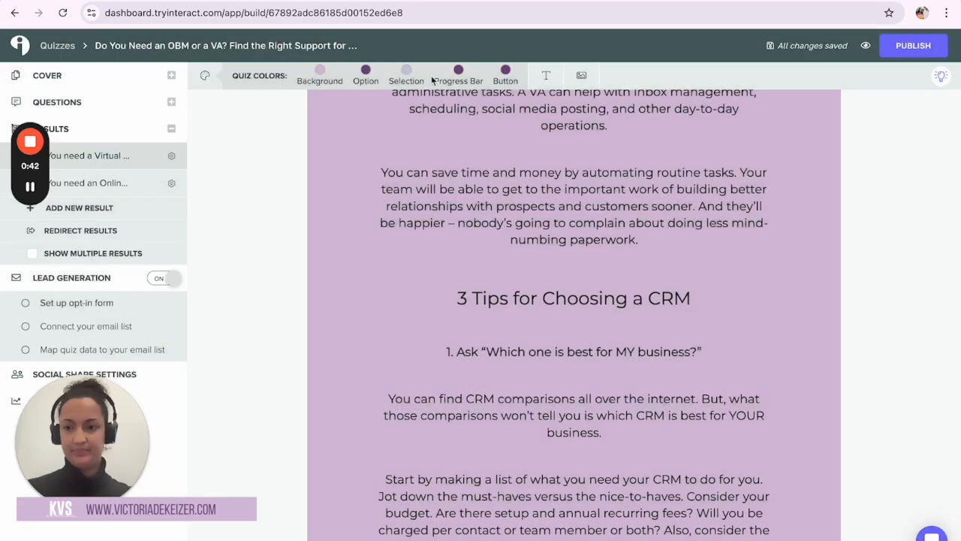
- Open the Redirect Results settings and enable a redirect for the "You need an Online Business Manager (OBM)!" result
click(95, 231)
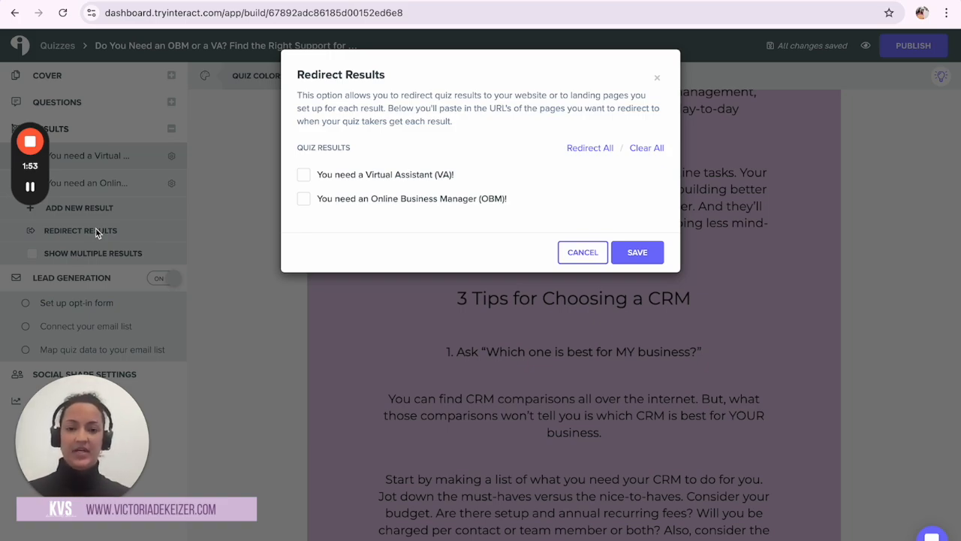
click(340, 200)
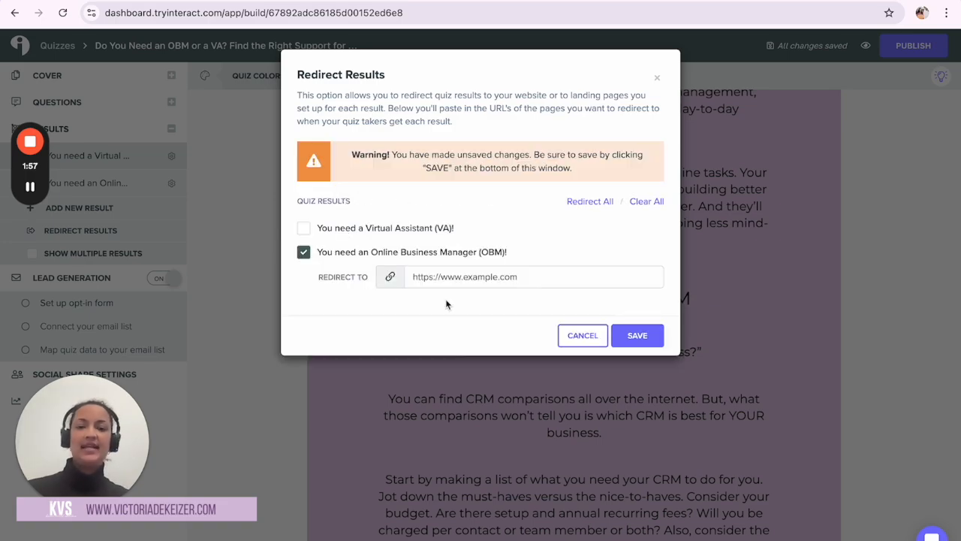
click(453, 280)
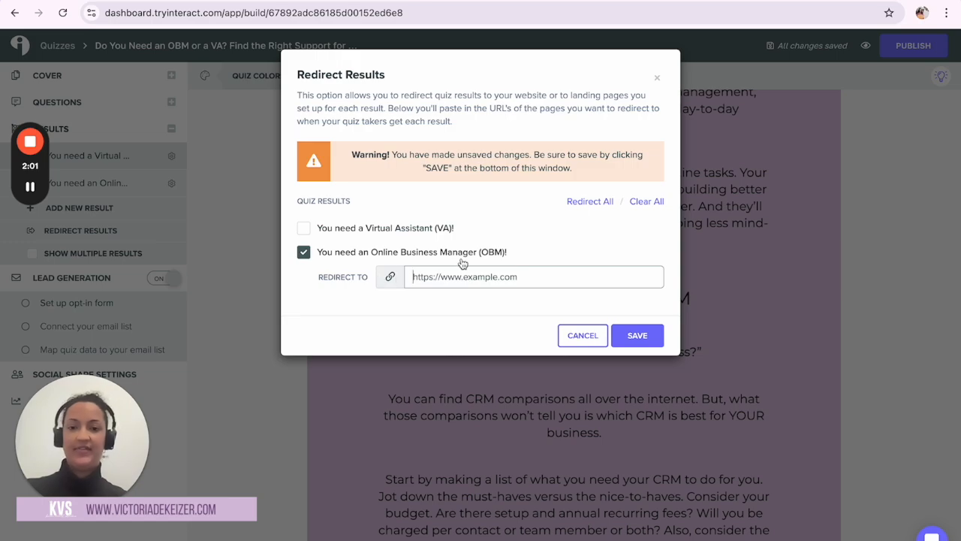
- Copy the Impactful Operations Consultation link from HoneyBook's scheduler and enter it as the Online Business Manager result's redirect address in Interact
key(ctrl+t)
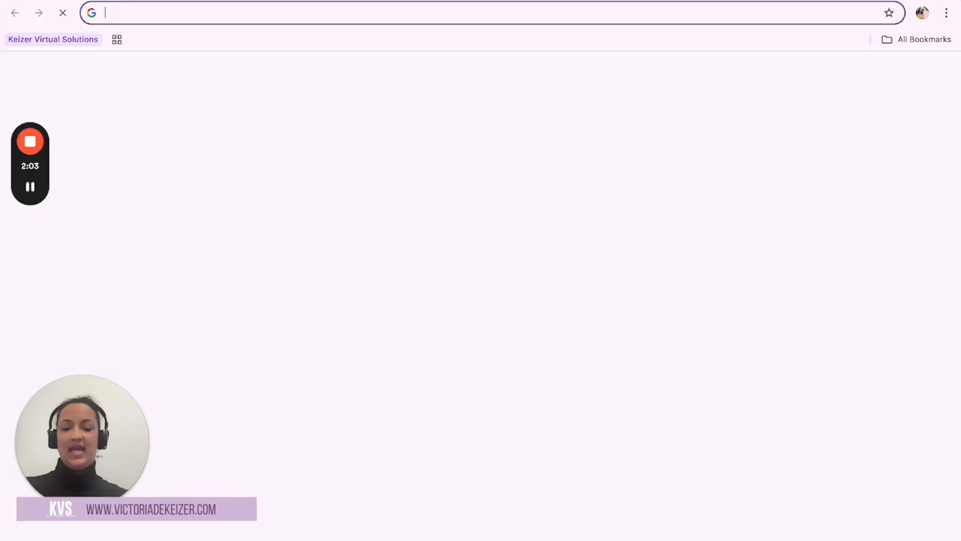
text(hone)
key(Return)
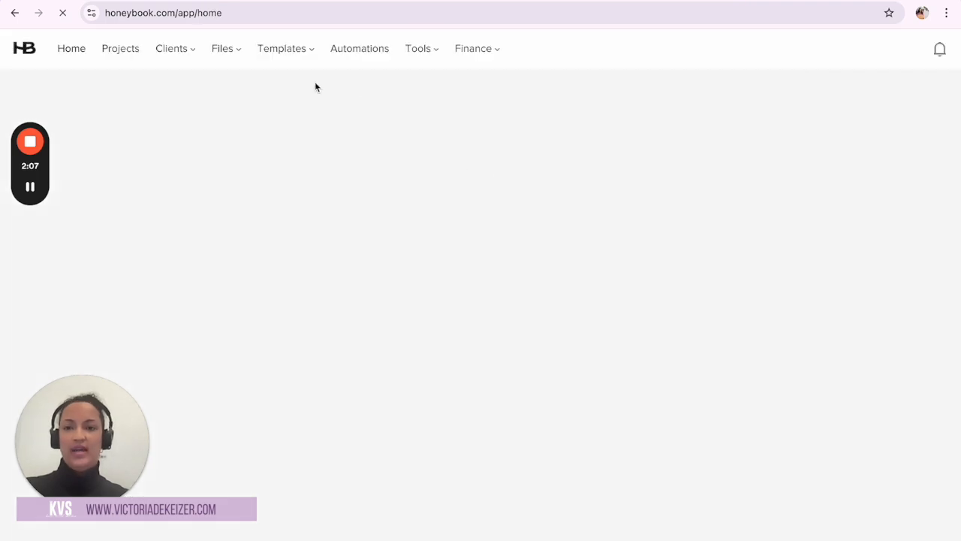
mouse_move(425, 56)
click(435, 119)
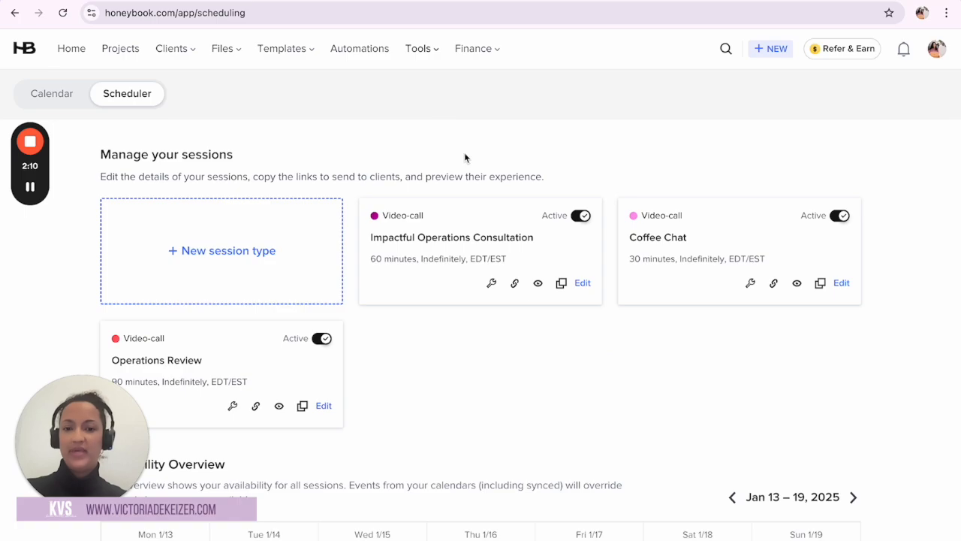
click(515, 284)
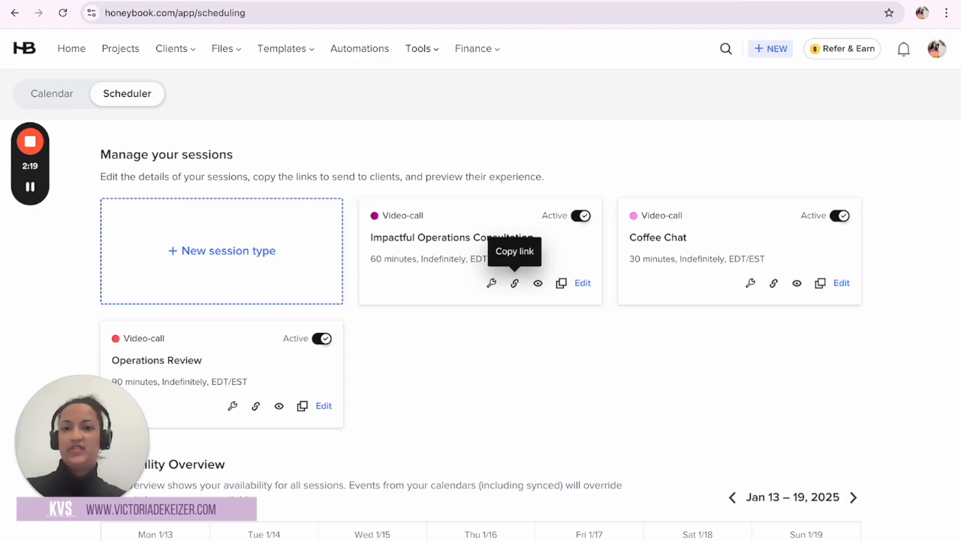
click(113, 4)
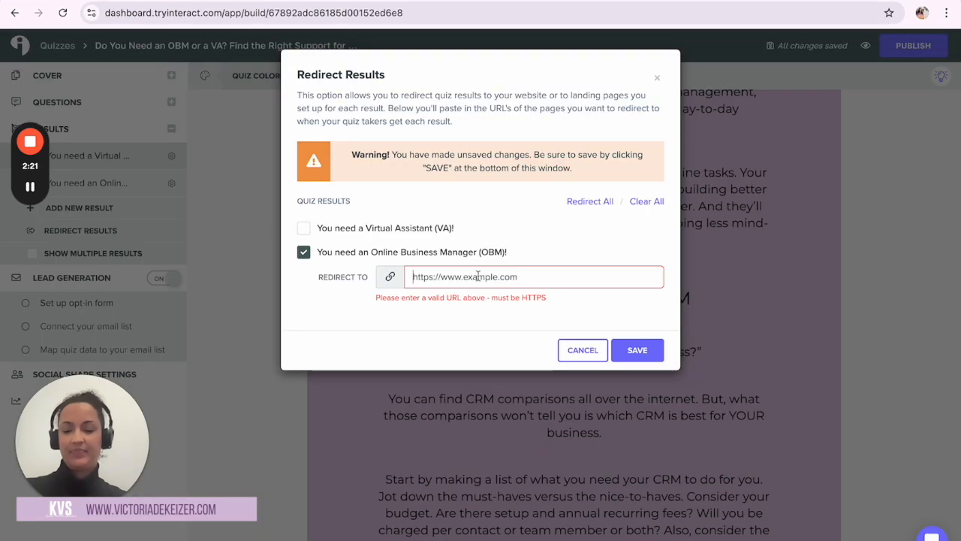
key(super+v)
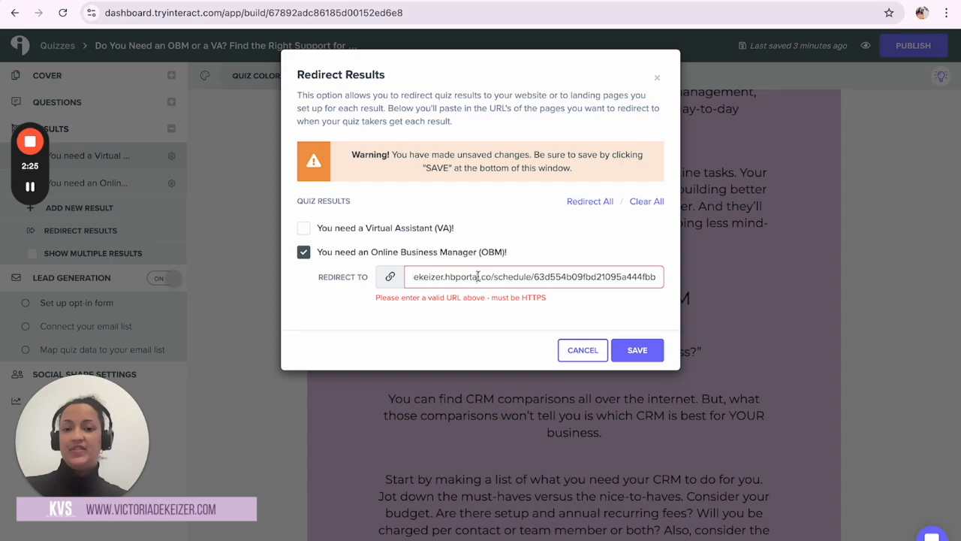
- Clear the redirect address and turn off redirecting for the Online Business Manager result
key(super+a)
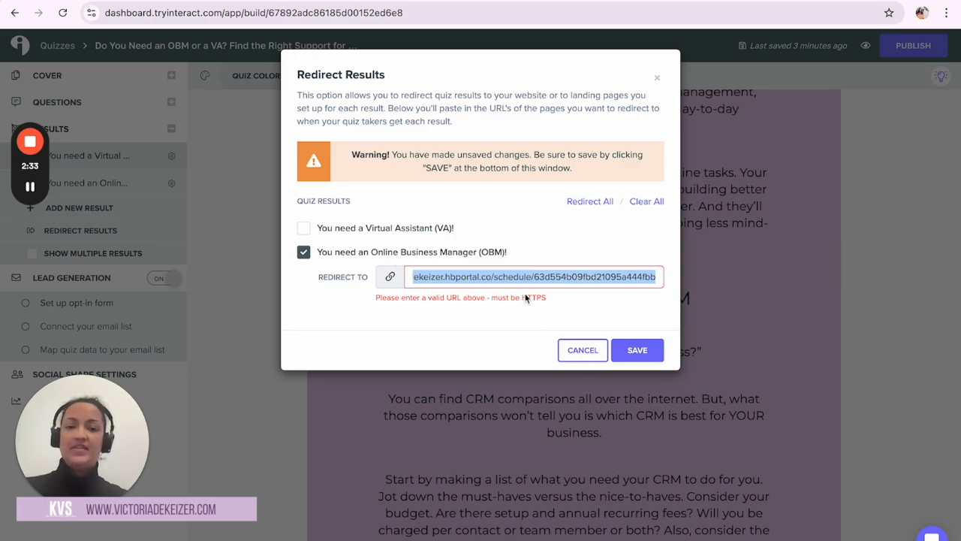
key(BackSpace)
click(303, 252)
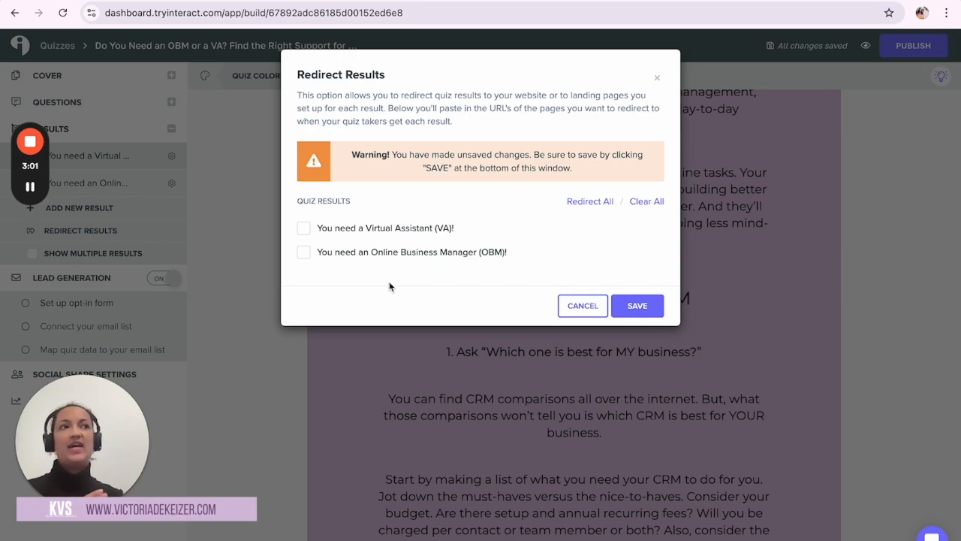
- Try enabling a redirect for the "You need a Virtual Assistant (VA)!" result, then cancel the redirect changes
click(422, 236)
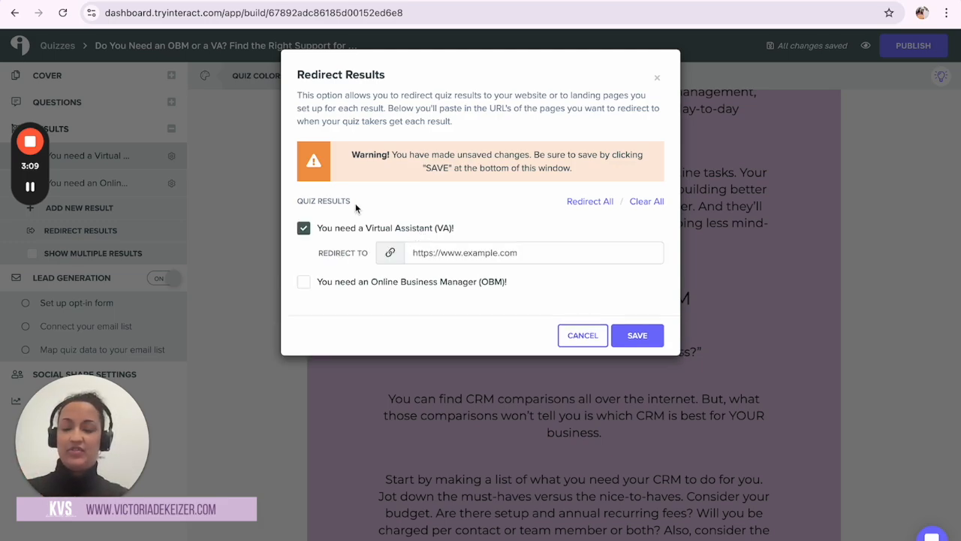
click(430, 253)
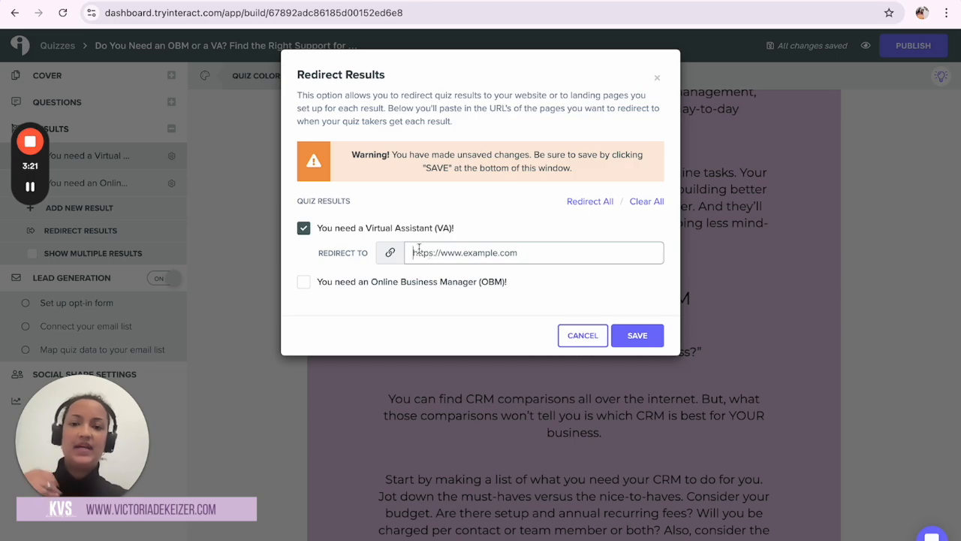
click(316, 232)
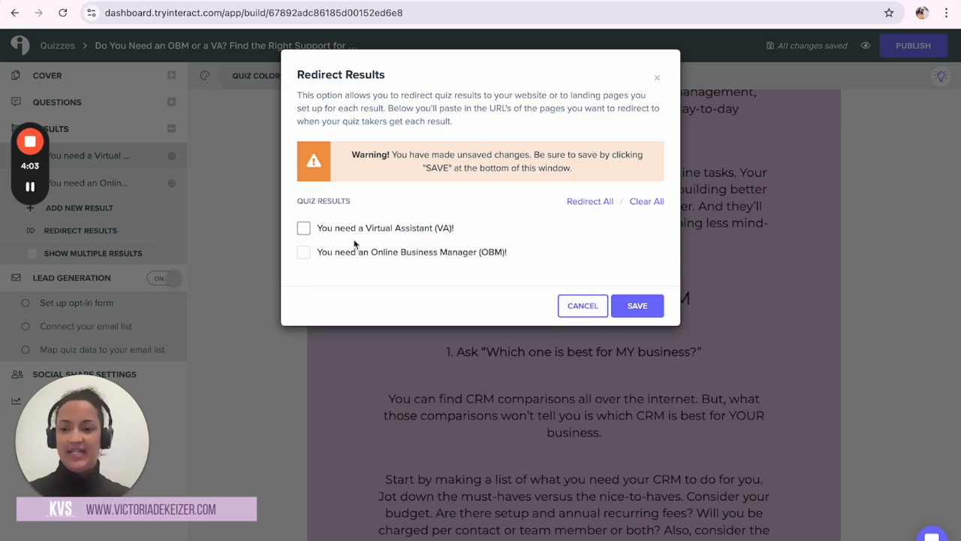
click(564, 304)
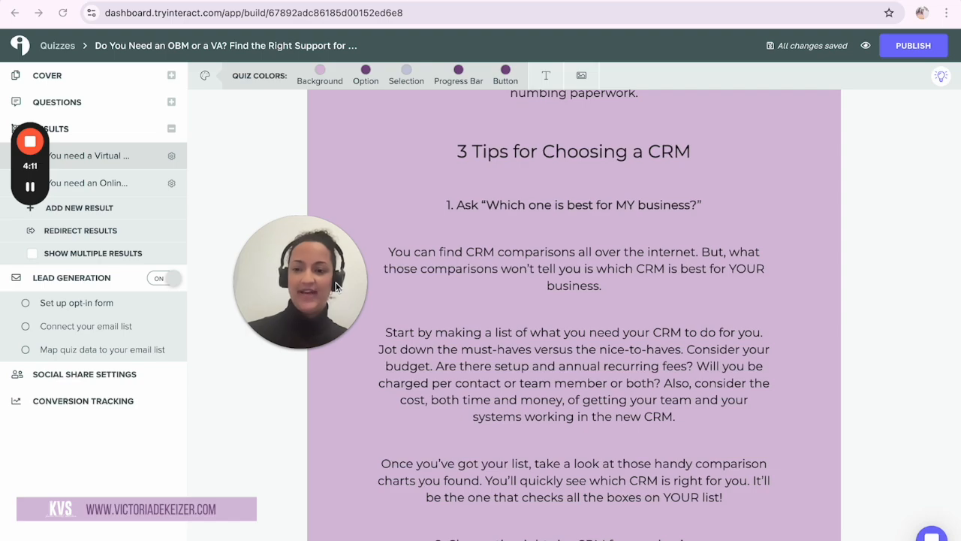
- Look over the quiz's social share settings, including the share link, image, heading and button location
click(124, 380)
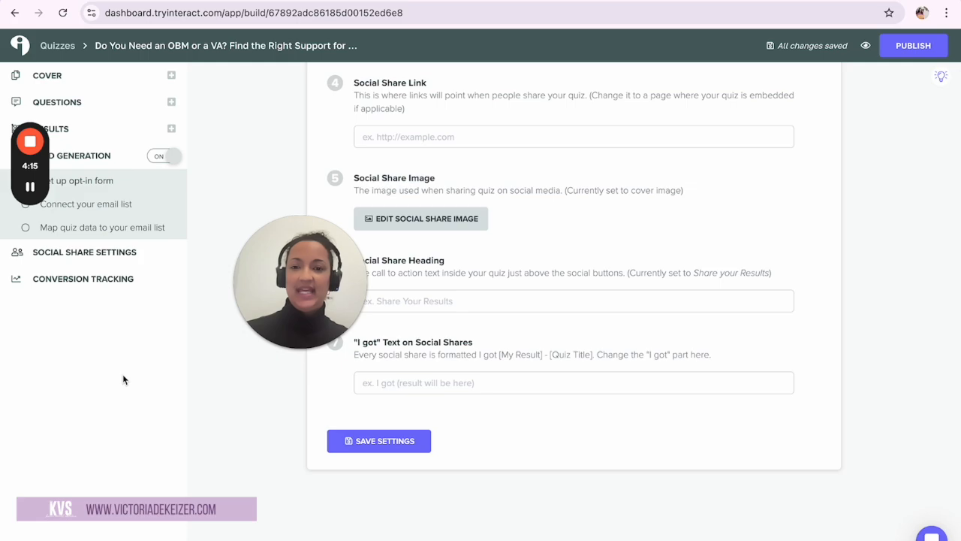
scroll(81, 329, up, 1)
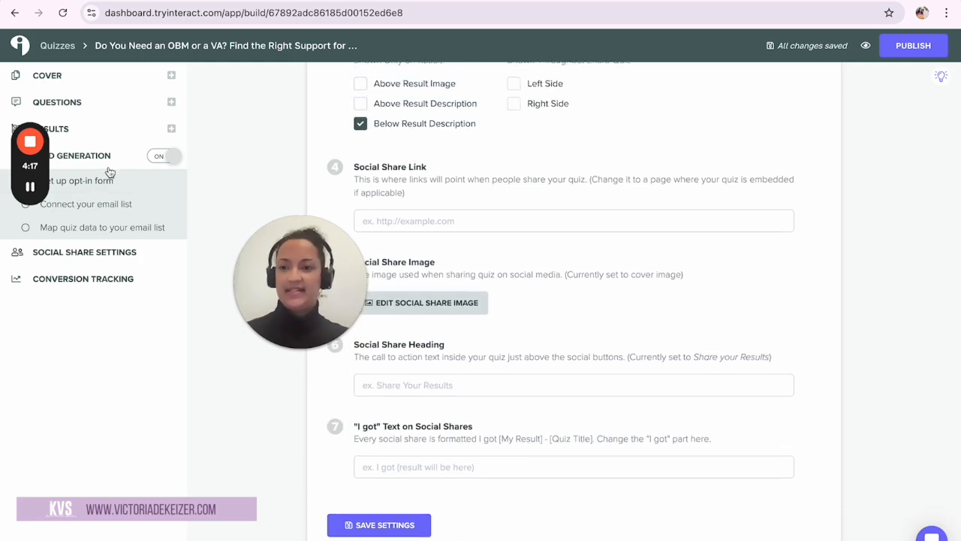
scroll(122, 246, up, 1)
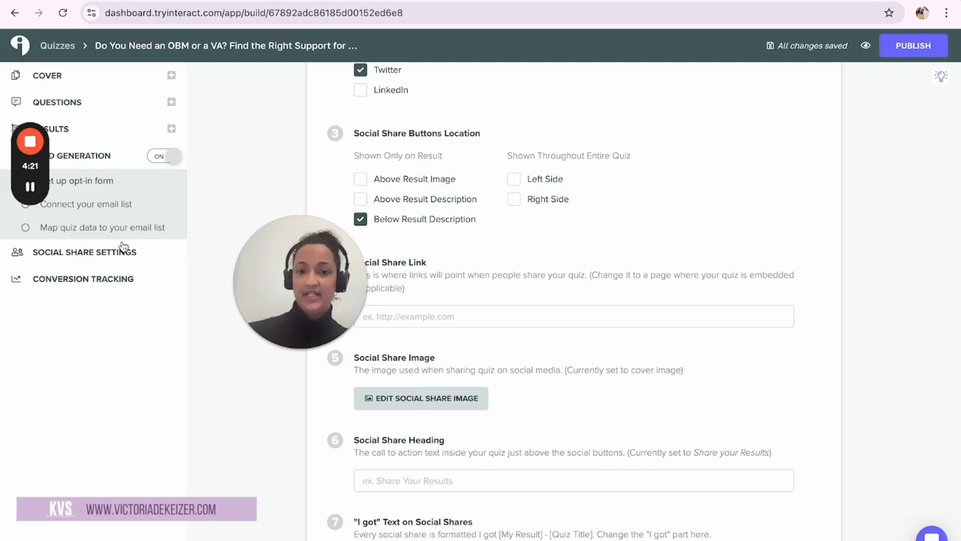
- Switch lead generation off and on again to reach the opt-in form setup, and add First Name to its contact fields
click(165, 156)
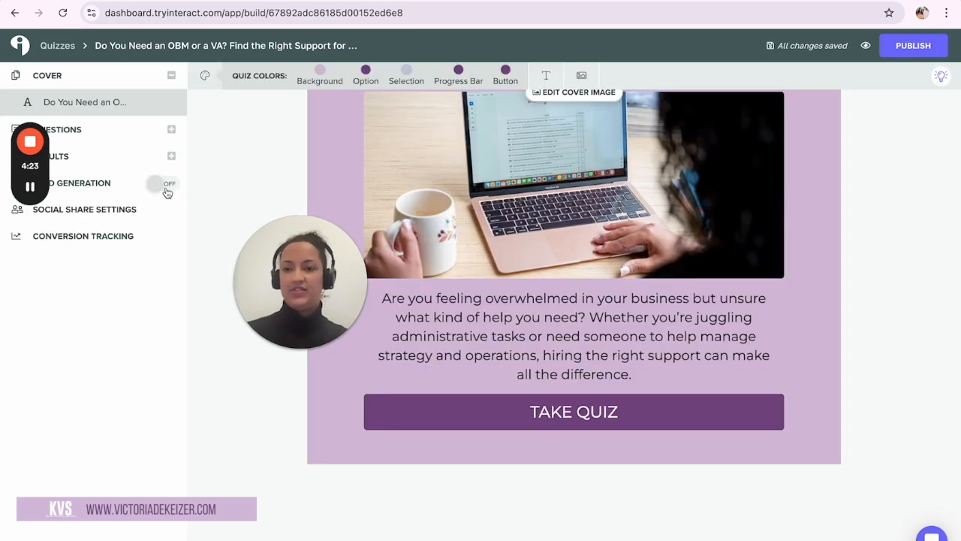
click(166, 189)
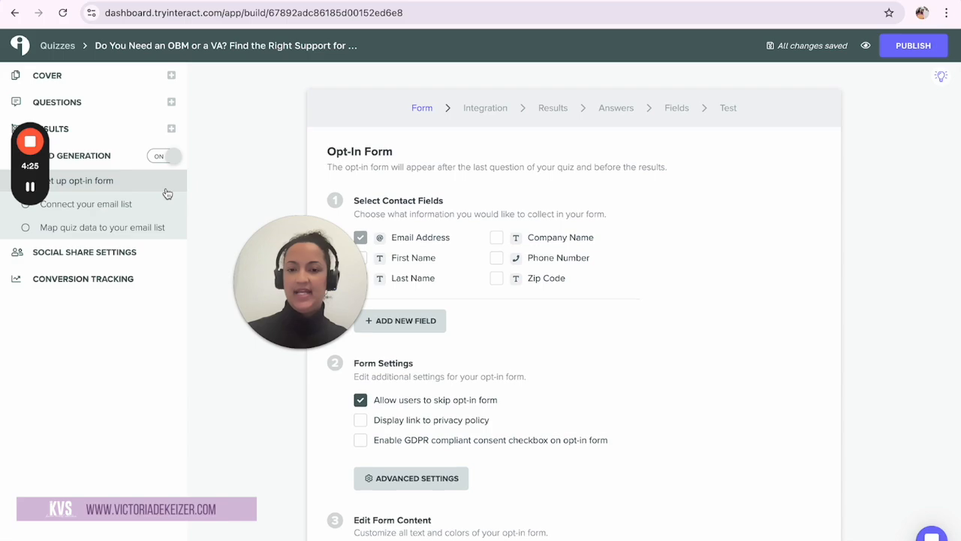
drag(304, 271, 241, 80)
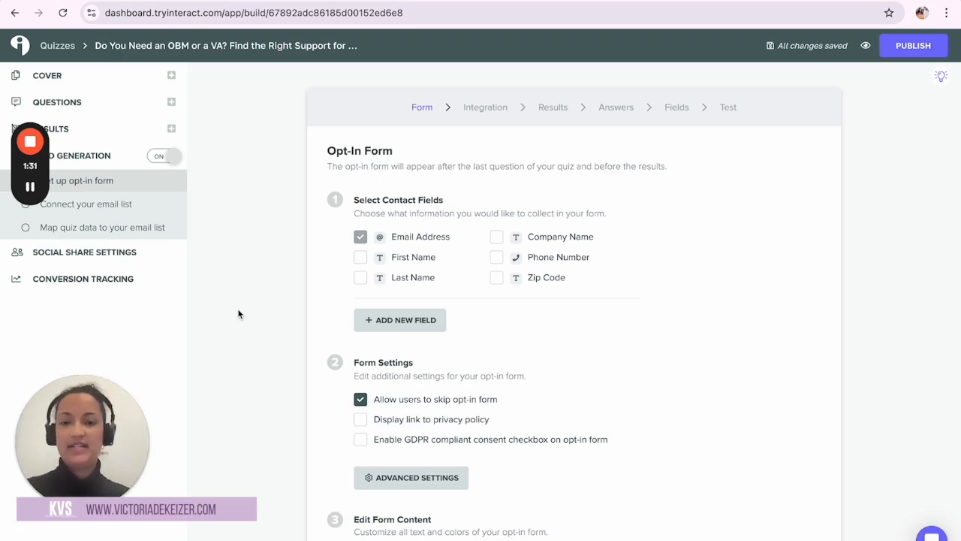
click(360, 260)
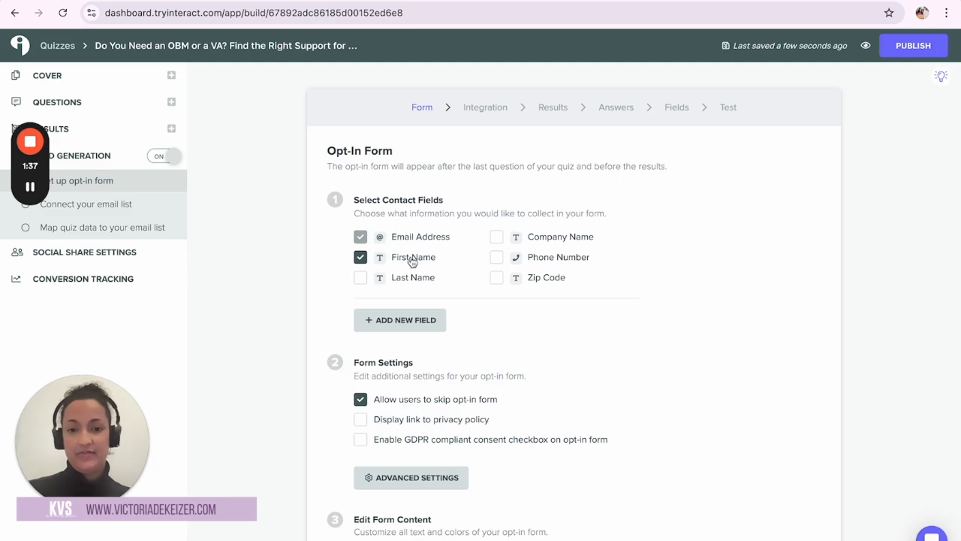
- Try out the opt-in form's settings for skipping the form, a privacy policy link and GDPR compliant consent
scroll(411, 261, down, 1)
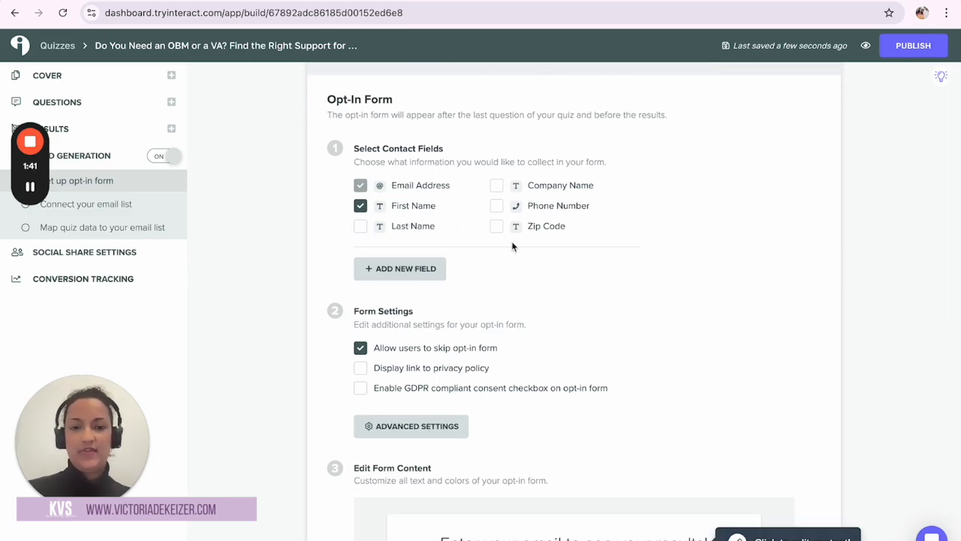
scroll(451, 312, down, 2)
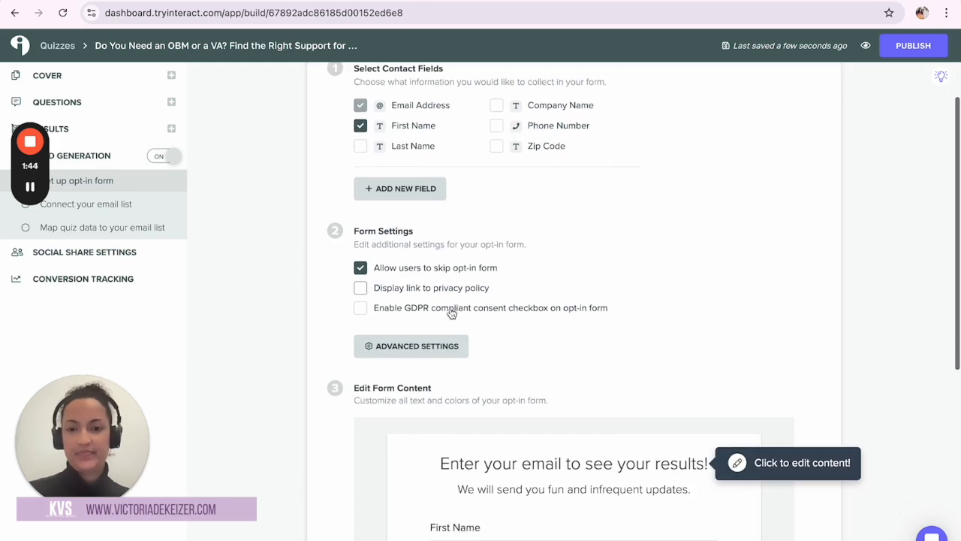
click(361, 270)
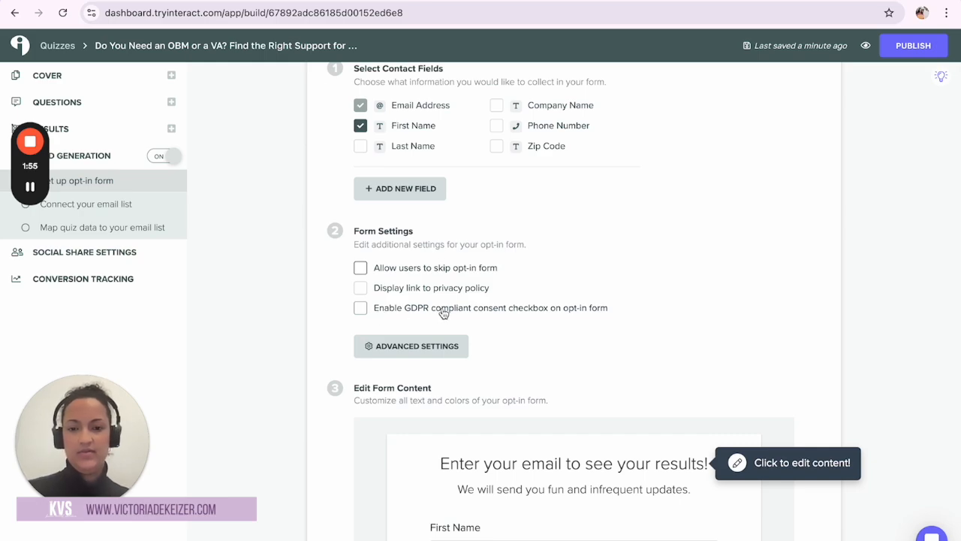
click(367, 293)
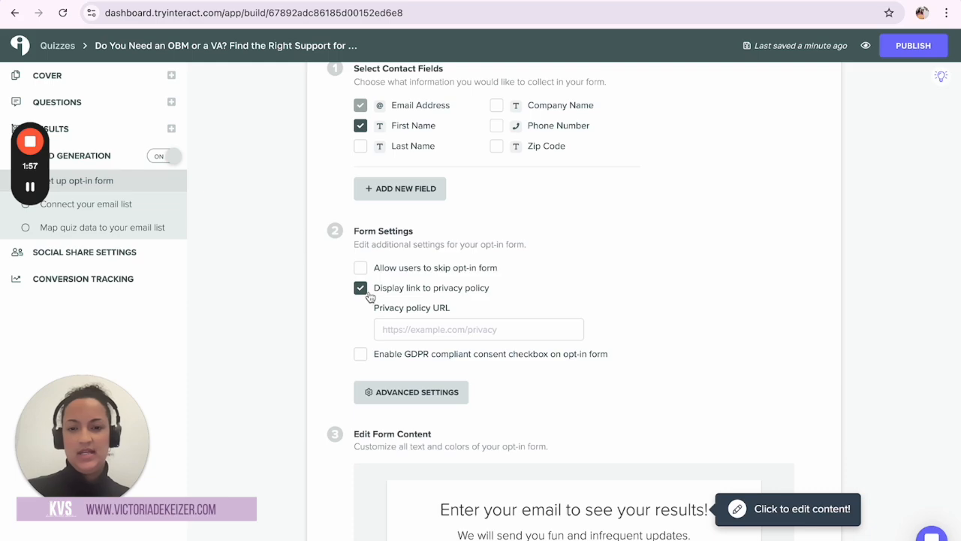
click(368, 294)
click(361, 308)
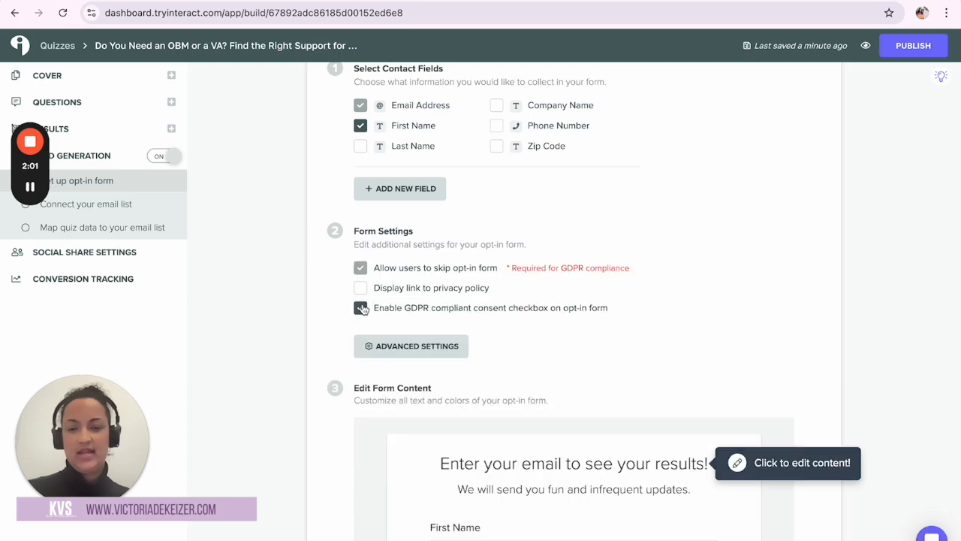
click(362, 308)
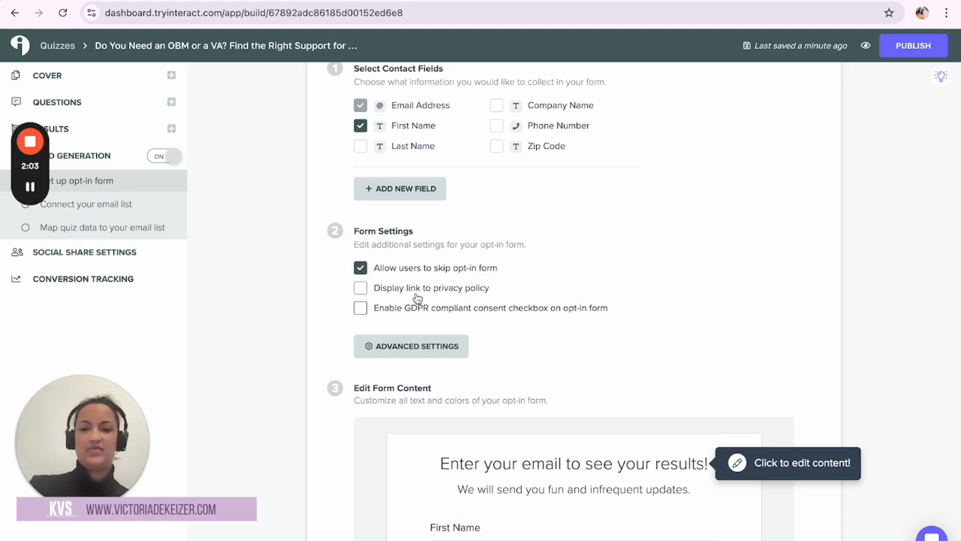
- Make the opt-in form's heading "Enter your email to see your results!" bold
scroll(415, 299, down, 3)
scroll(417, 298, down, 4)
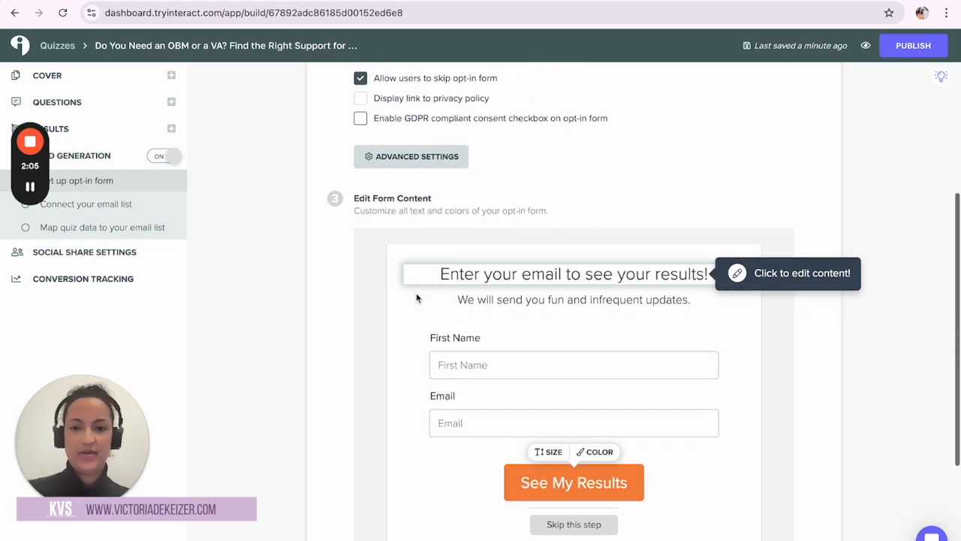
scroll(417, 298, down, 1)
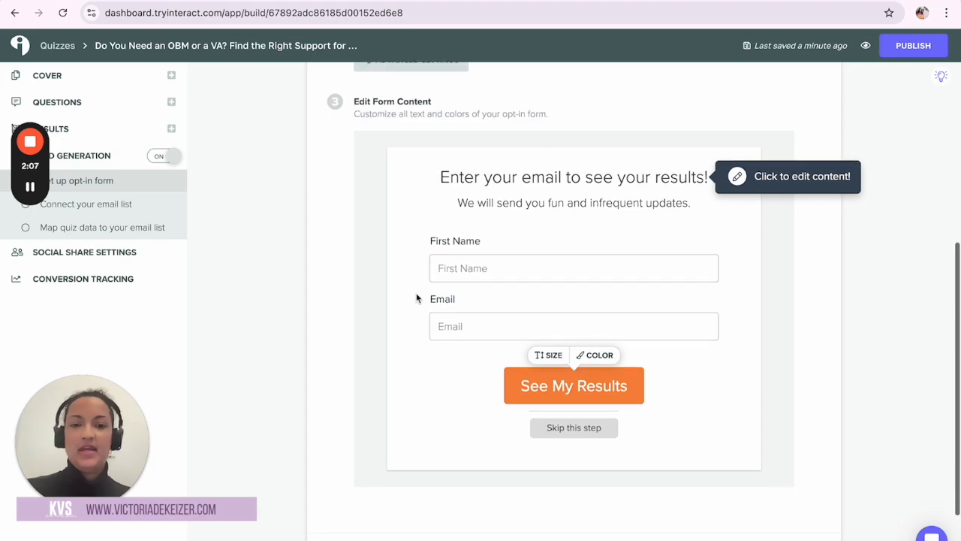
click(570, 179)
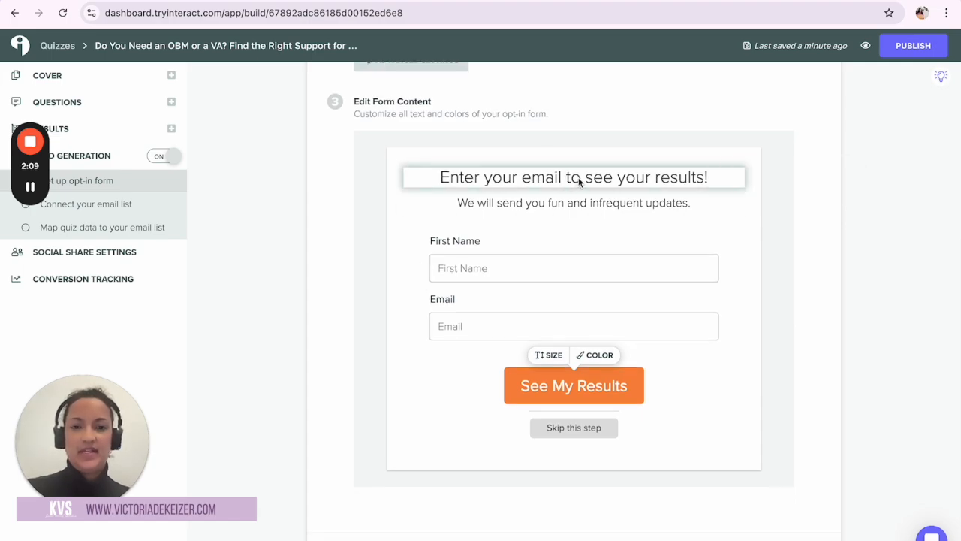
triple_click(577, 179)
key(ctrl+b)
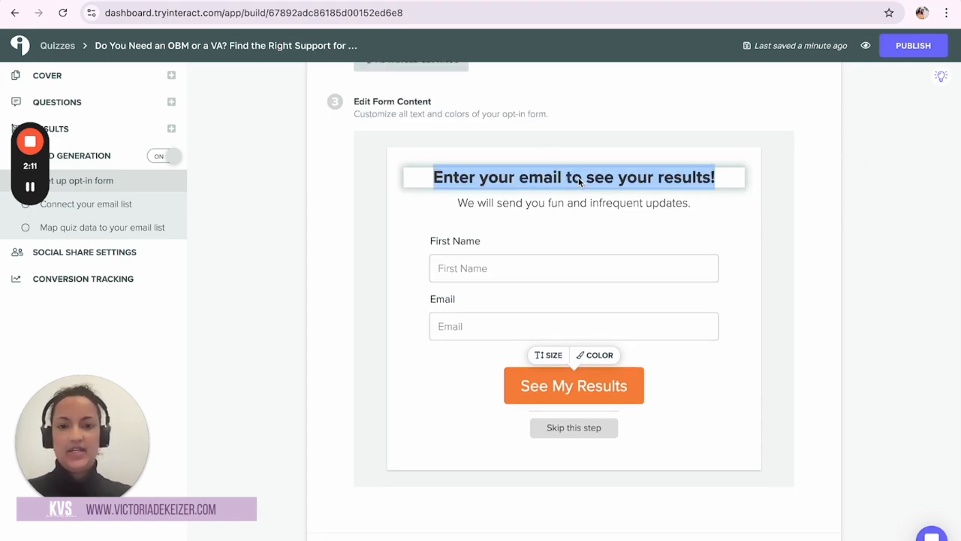
- Reword the opt-in form's heading to "Enter your email to receive your results", without the exclamation mark
click(567, 208)
triple_click(567, 203)
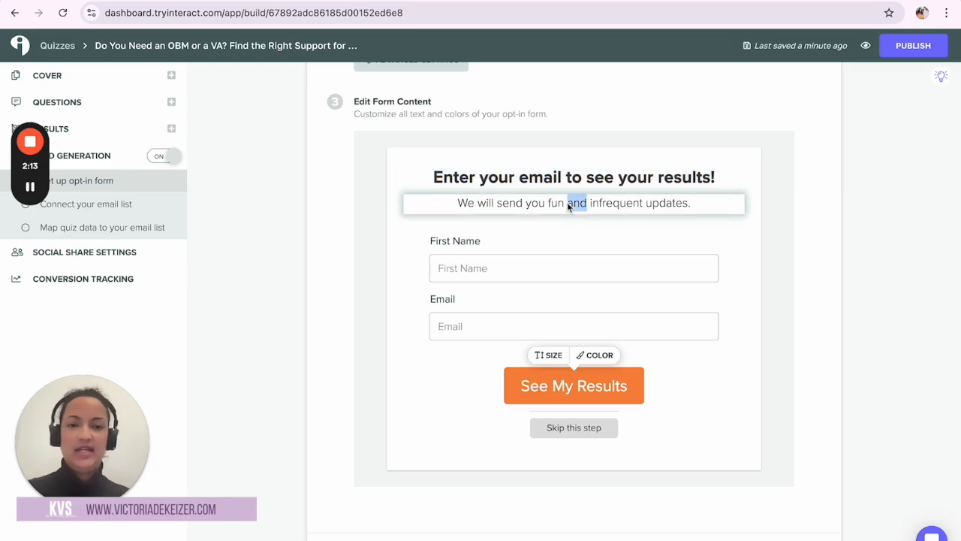
click(731, 180)
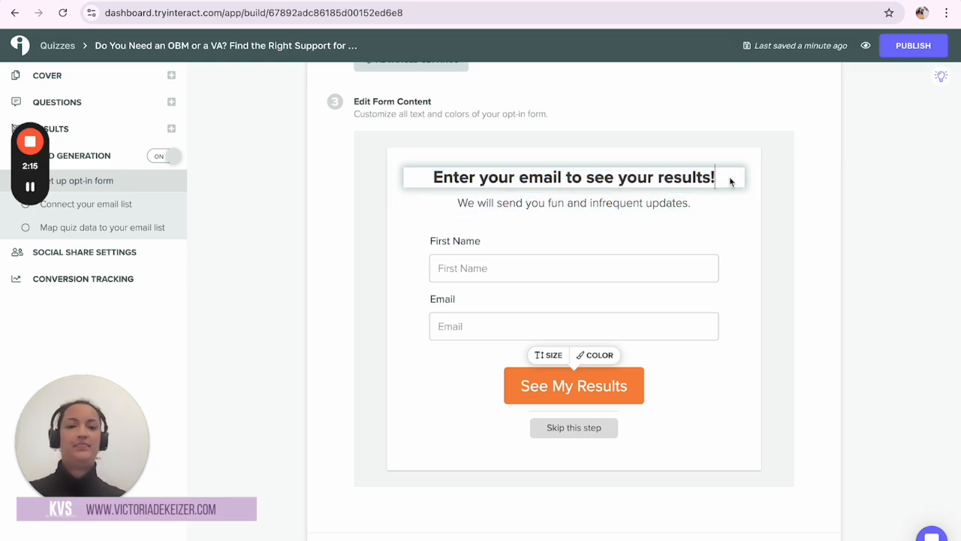
key(BackSpace)
triple_click(660, 204)
click(620, 178)
key(BackSpace)
key(BackSpace)
key(BackSpace)
key(BackSpace)
text(receive)
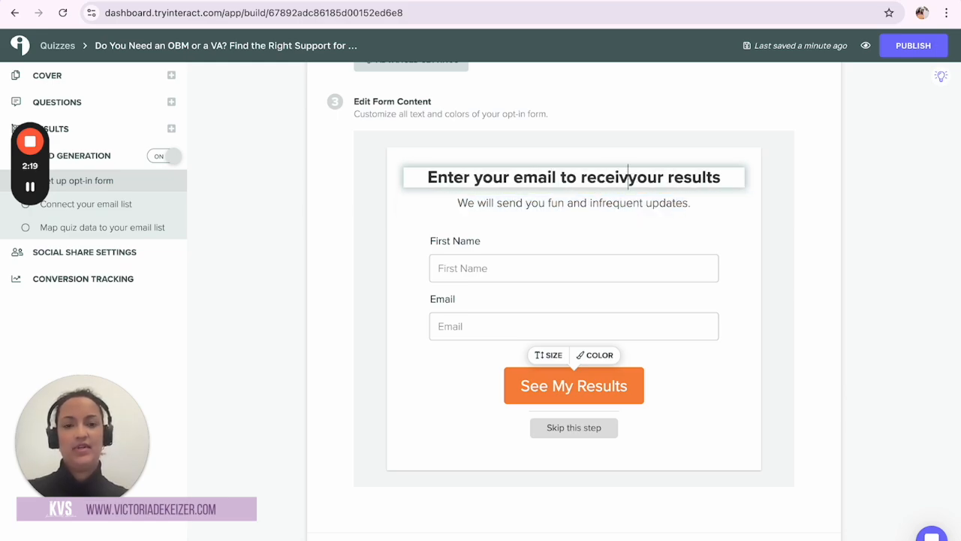
- Replace the form's subheading with "By providing your information, you agree to receive promotional and educational emails from Keizer Virtual Solutions."
triple_click(576, 201)
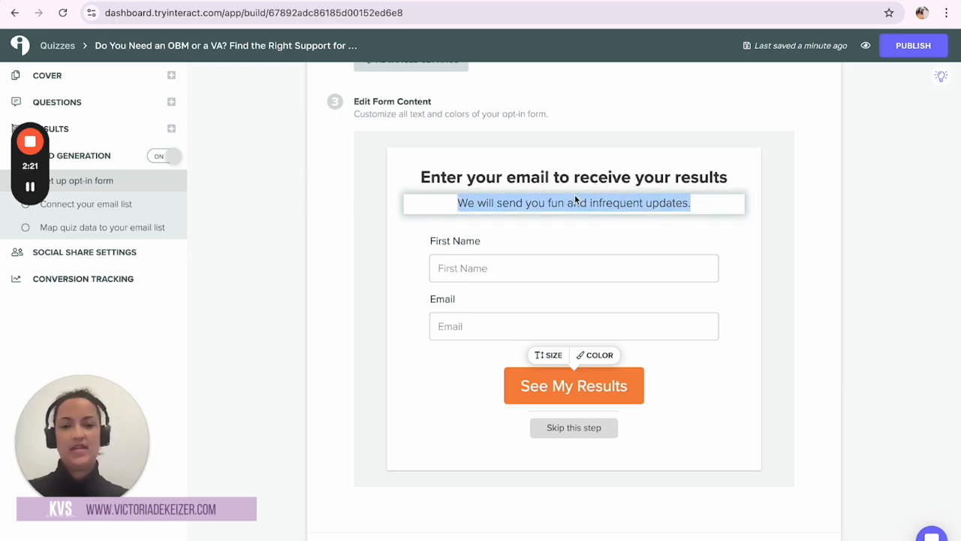
text(By providing your informa)
text(tion,)
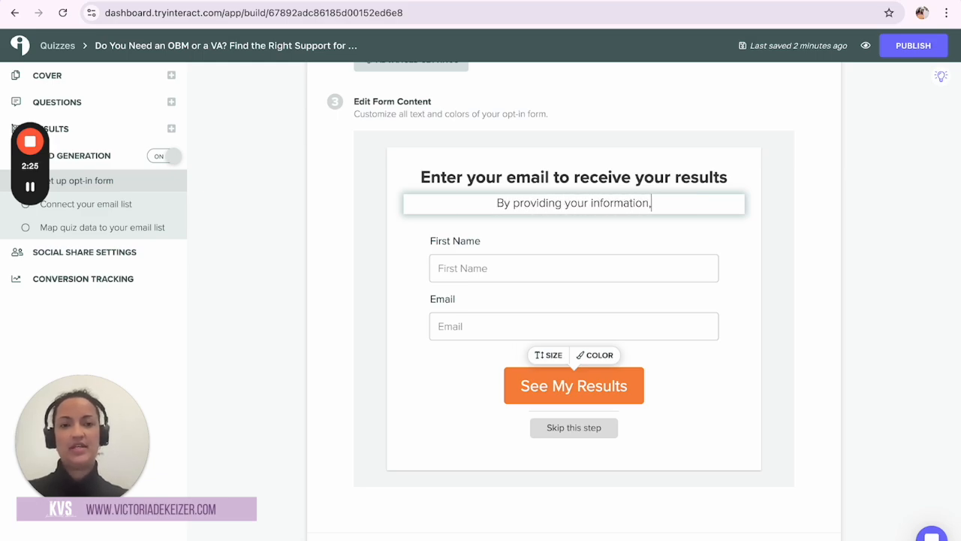
text( you agree to re)
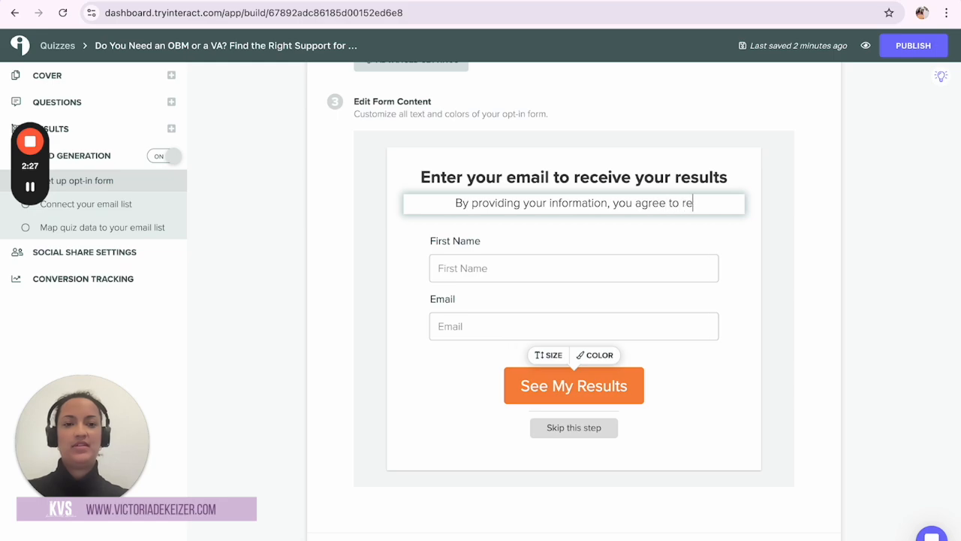
text(ceive pr)
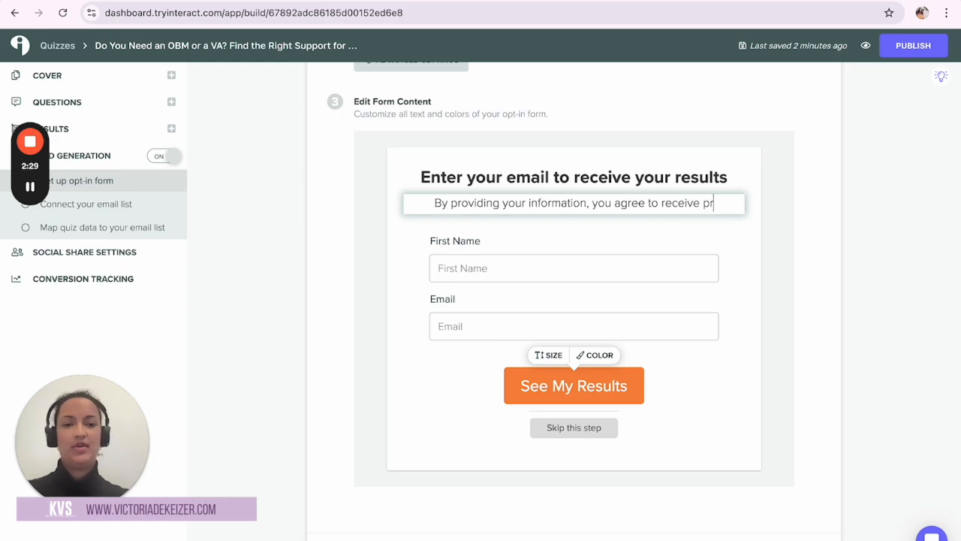
text(omotional and e)
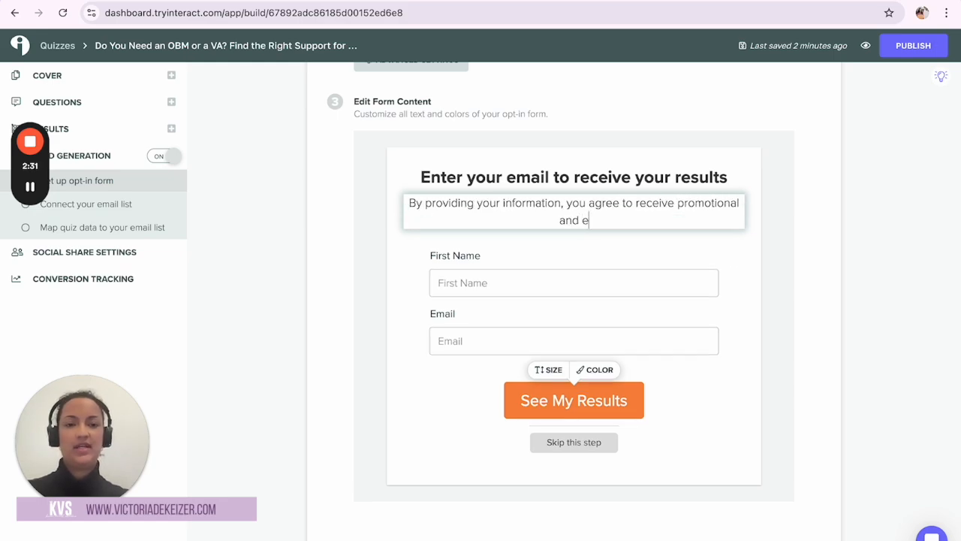
text(ducational)
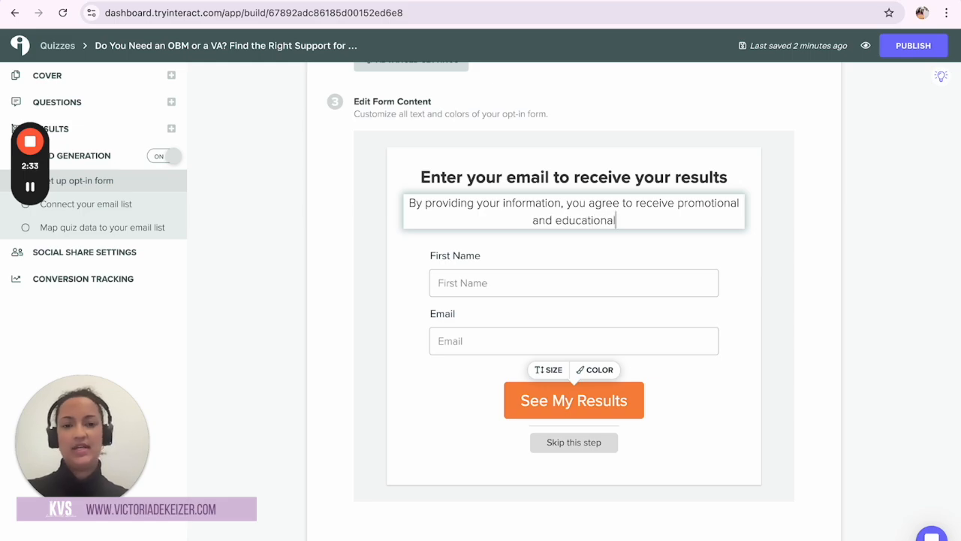
text( emails from Keizer)
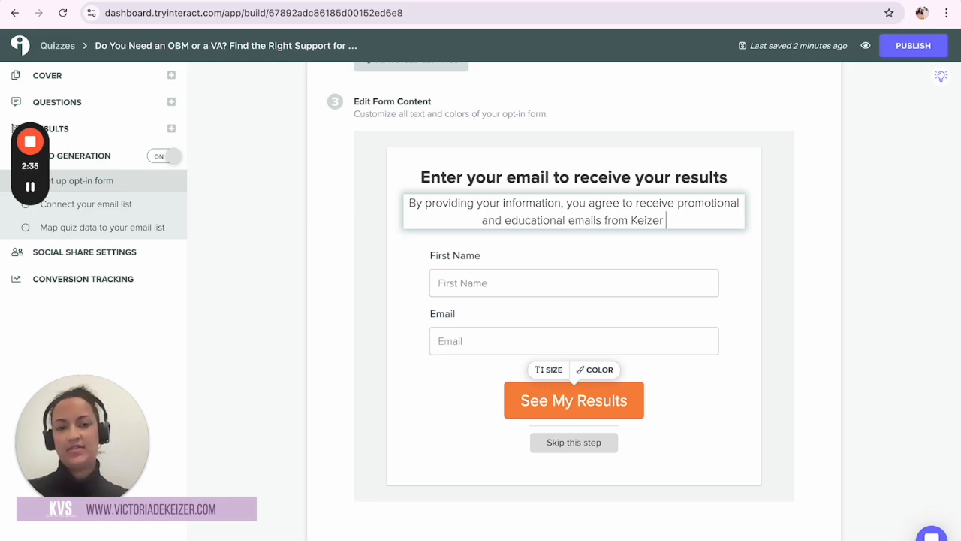
text( Virtual Solutions.)
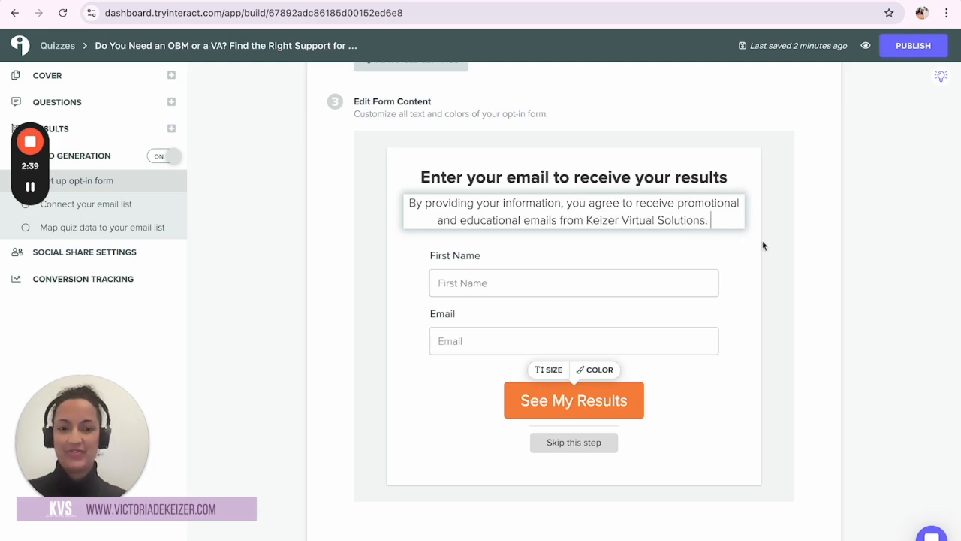
click(801, 265)
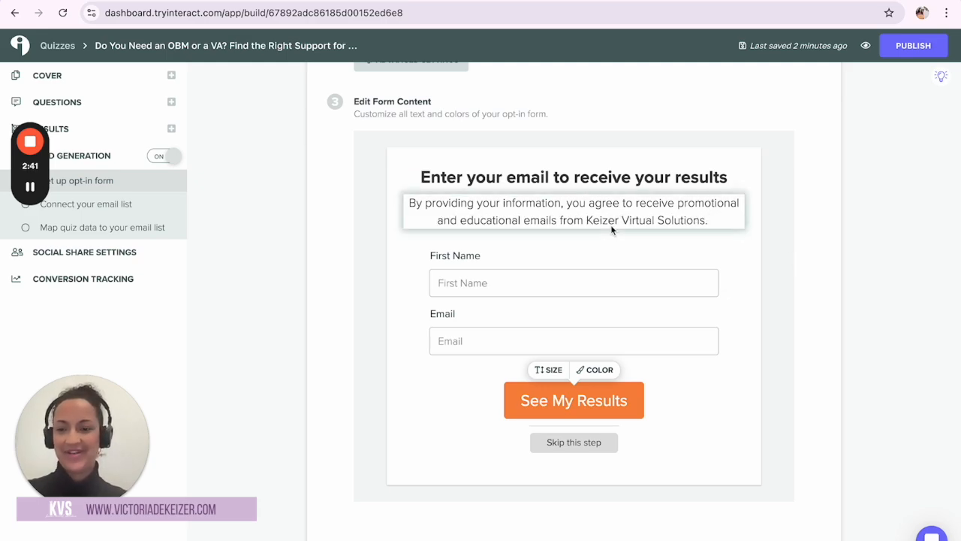
- Open the See My Results button's color settings, get the purple code 784B84 from the KVS - Brand Guidelines document, and return to the quiz
scroll(612, 229, down, 1)
scroll(609, 338, up, 2)
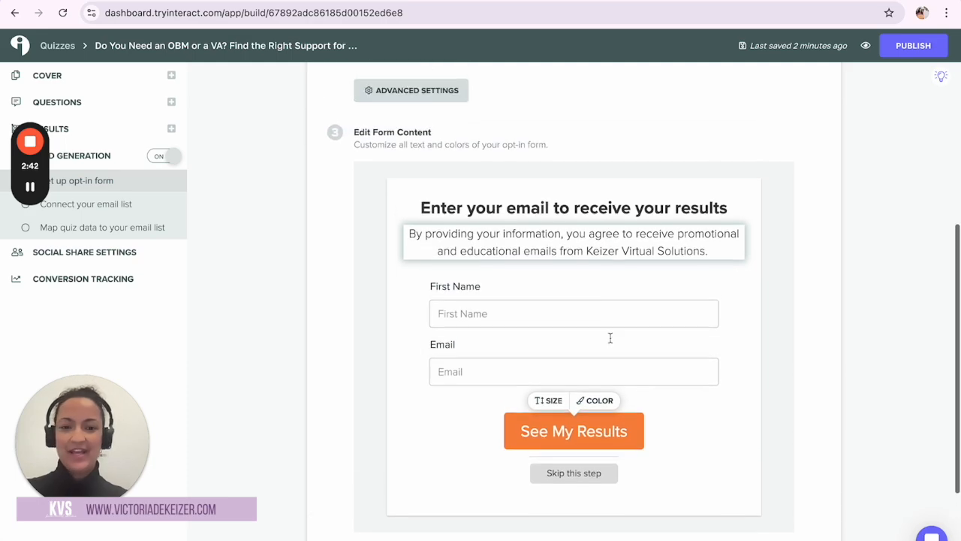
click(597, 405)
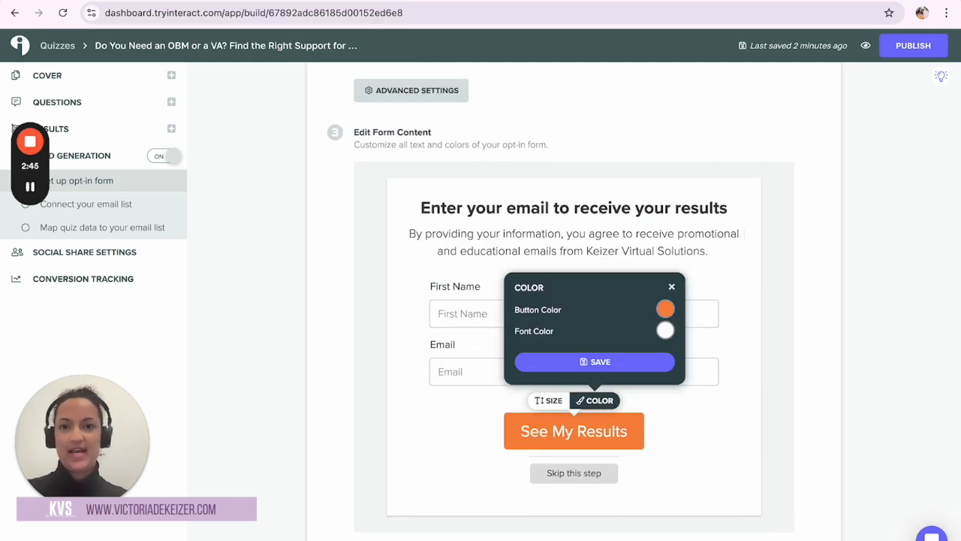
click(315, 0)
drag(373, 254, 338, 255)
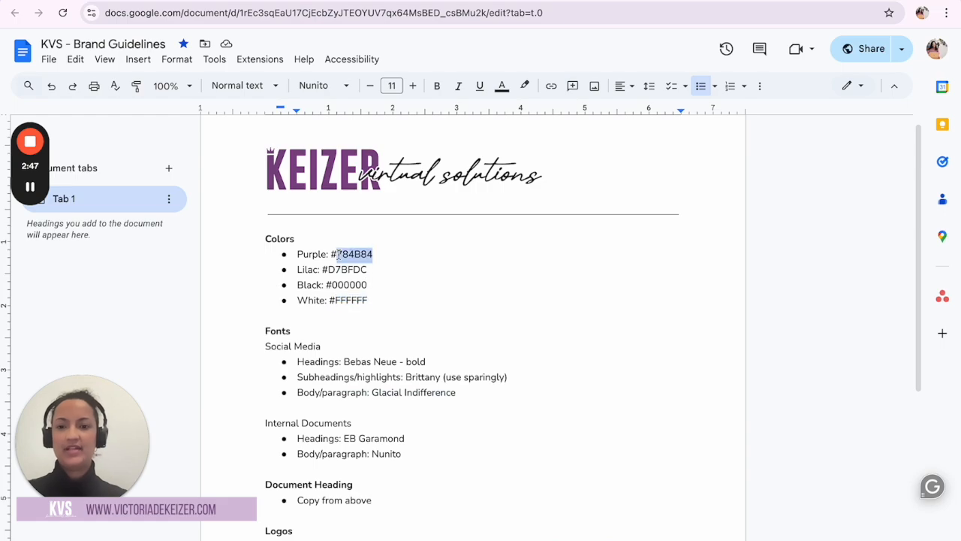
click(150, 0)
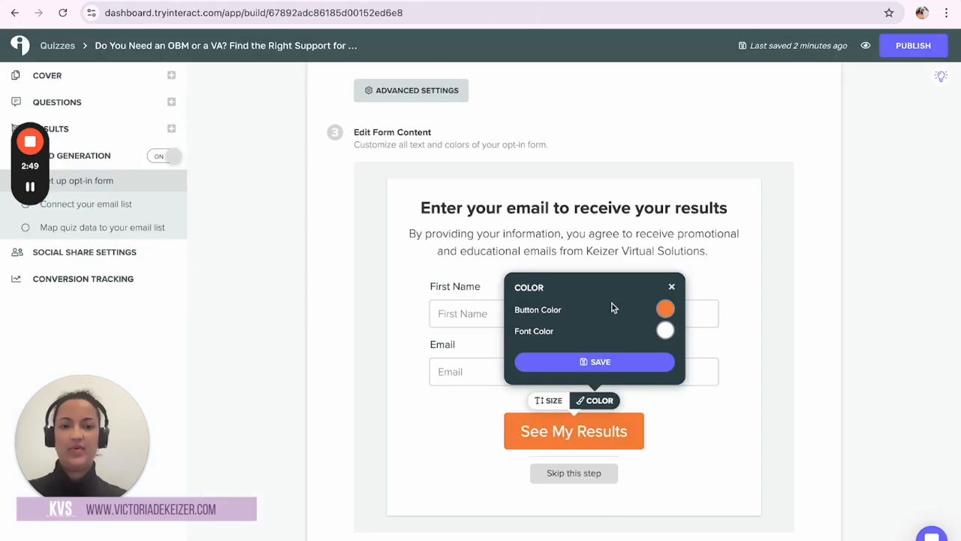
- Check the See My Results button's color and size settings for a way to enter the brand purple code
click(665, 309)
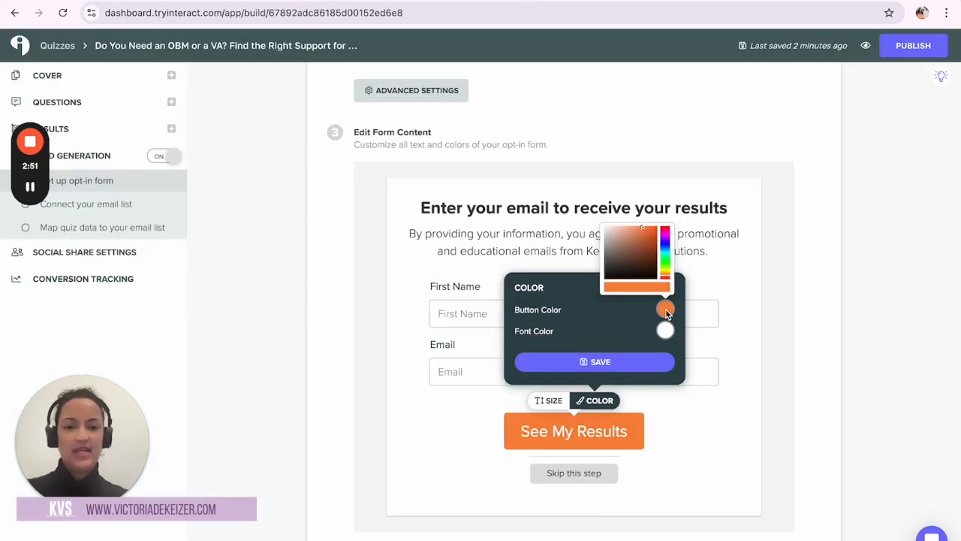
double_click(668, 313)
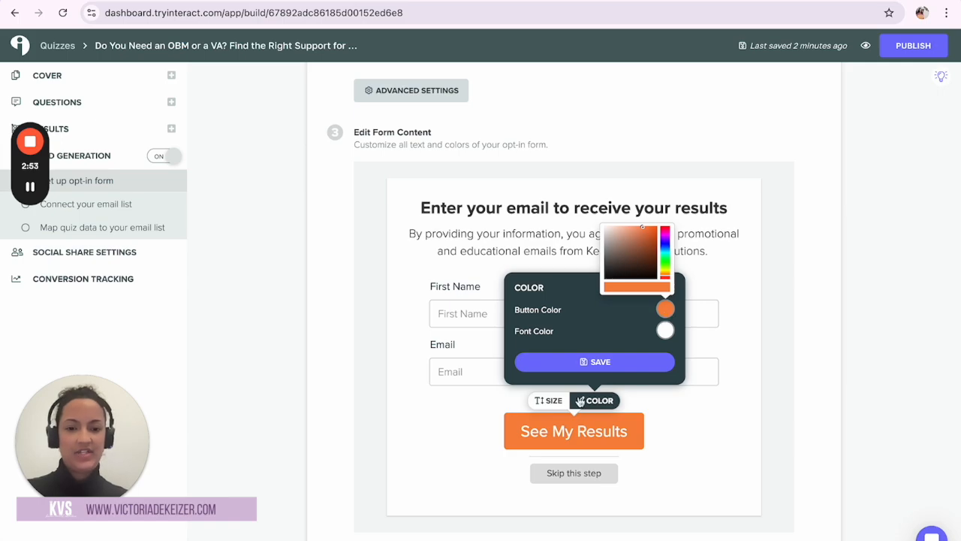
click(583, 402)
click(551, 400)
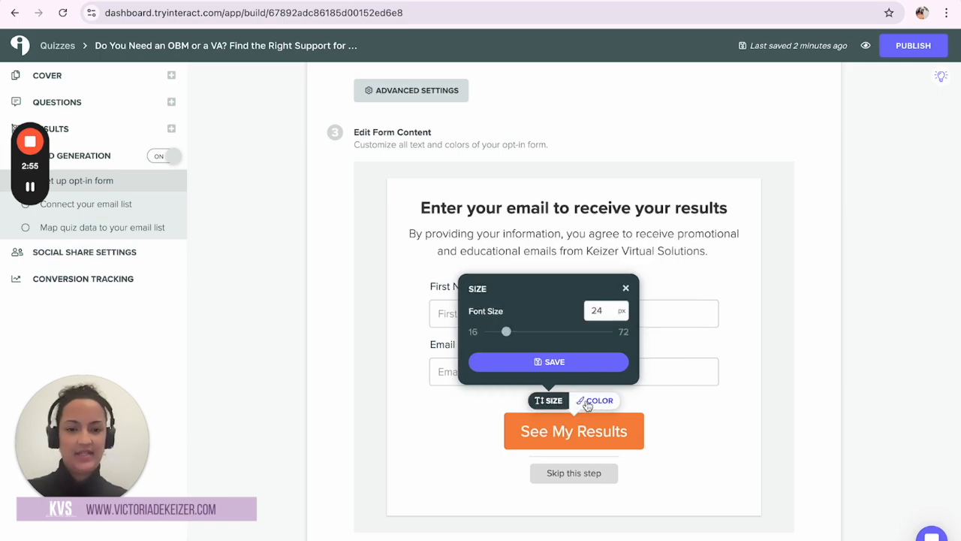
click(593, 402)
click(665, 310)
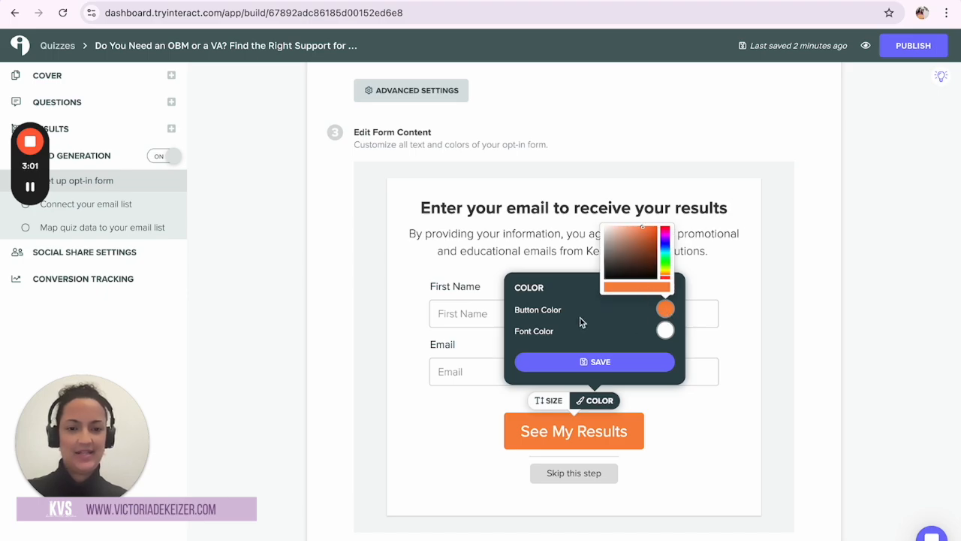
double_click(546, 312)
click(666, 314)
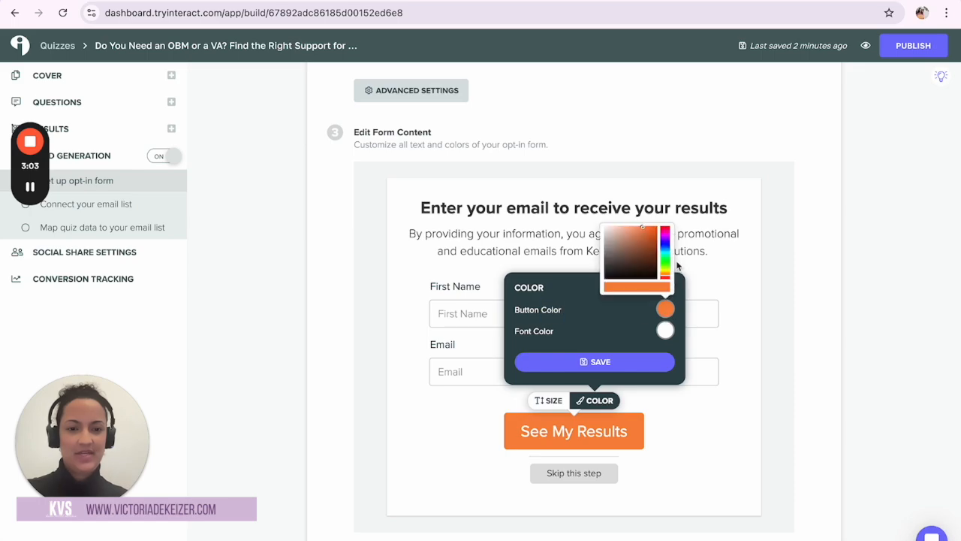
- Try purple and pink shades as the See My Results button's color
click(664, 235)
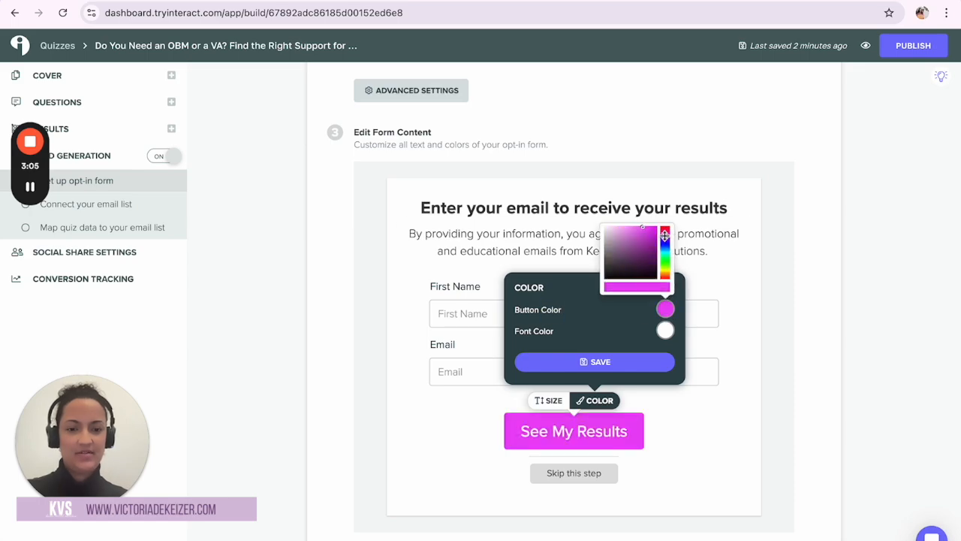
drag(665, 235, 665, 237)
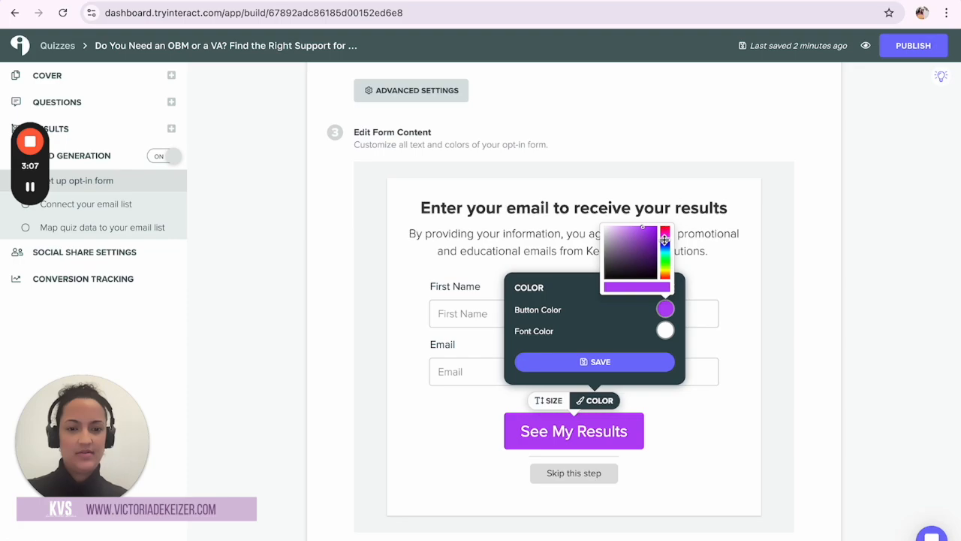
drag(639, 230, 665, 232)
click(667, 309)
click(599, 374)
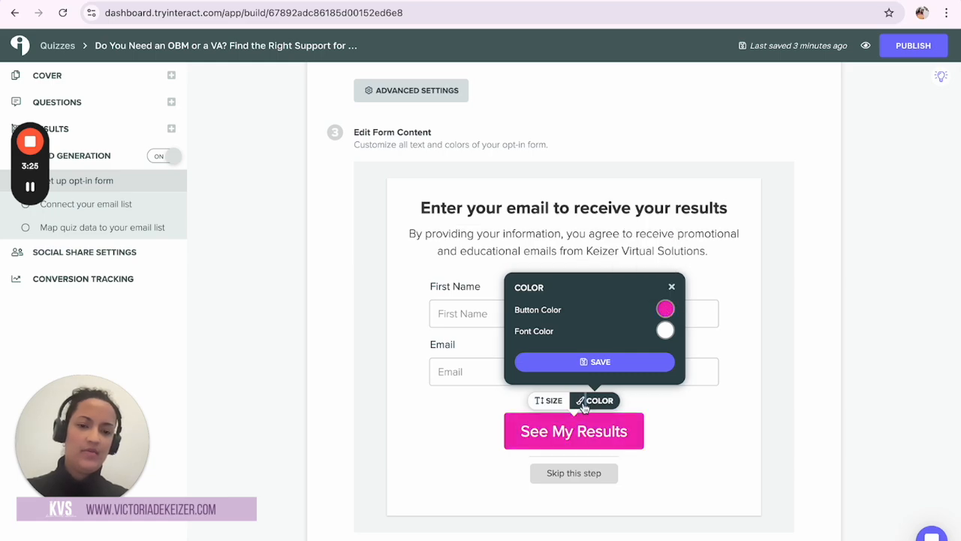
- Set the See My Results button's color to black and save it
click(667, 310)
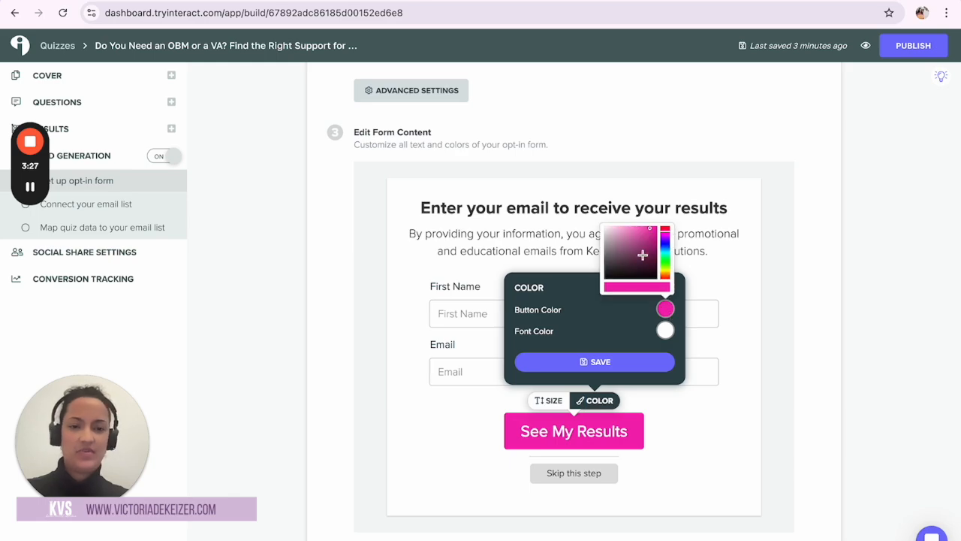
drag(665, 235, 665, 241)
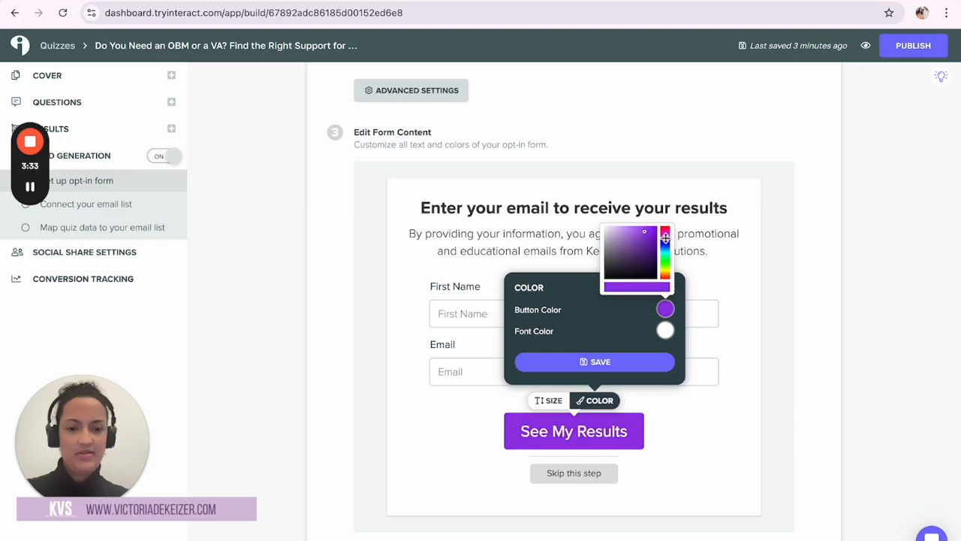
drag(665, 238, 665, 279)
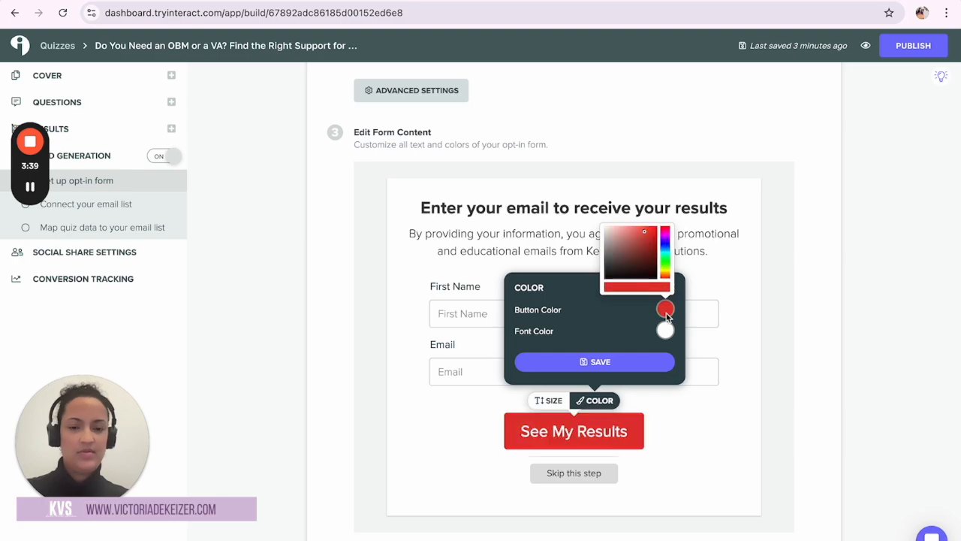
mouse_move(667, 317)
mouse_down()
mouse_move(674, 229)
mouse_move(601, 291)
mouse_up()
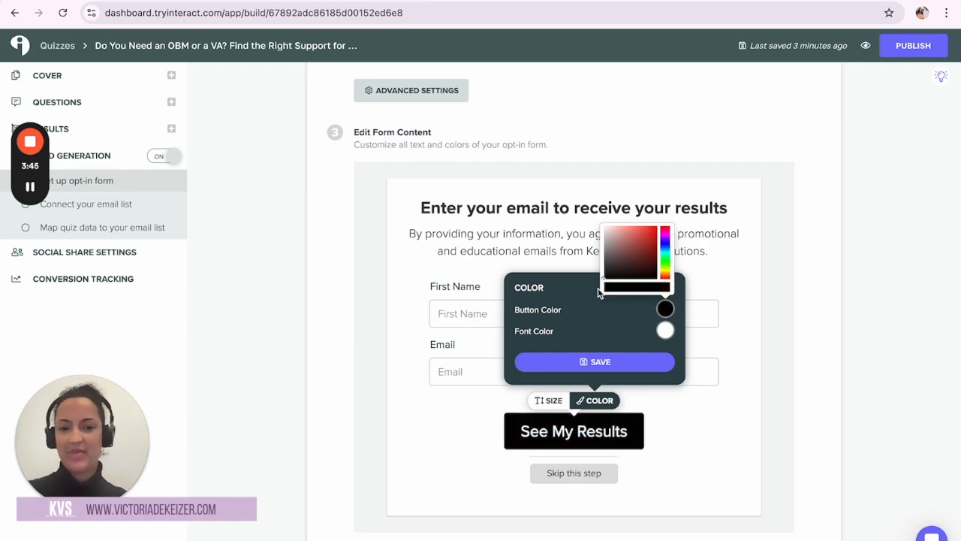
click(594, 361)
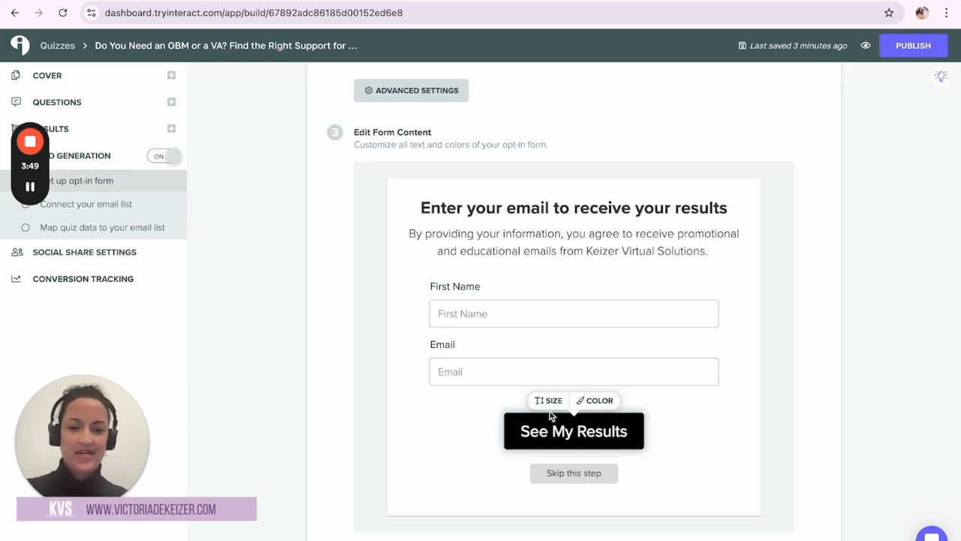
- Turn off the form setting that allows users to skip the opt-in form
scroll(552, 413, up, 4)
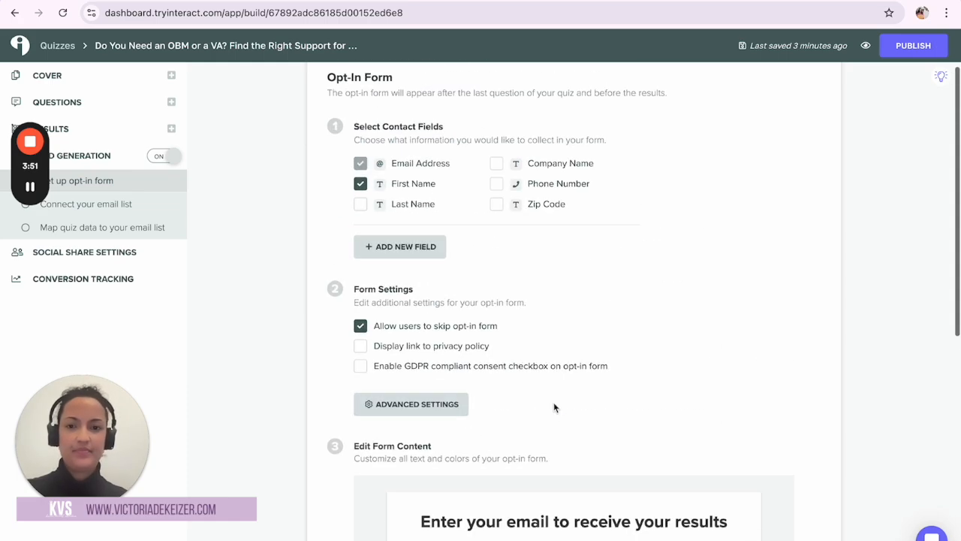
click(362, 328)
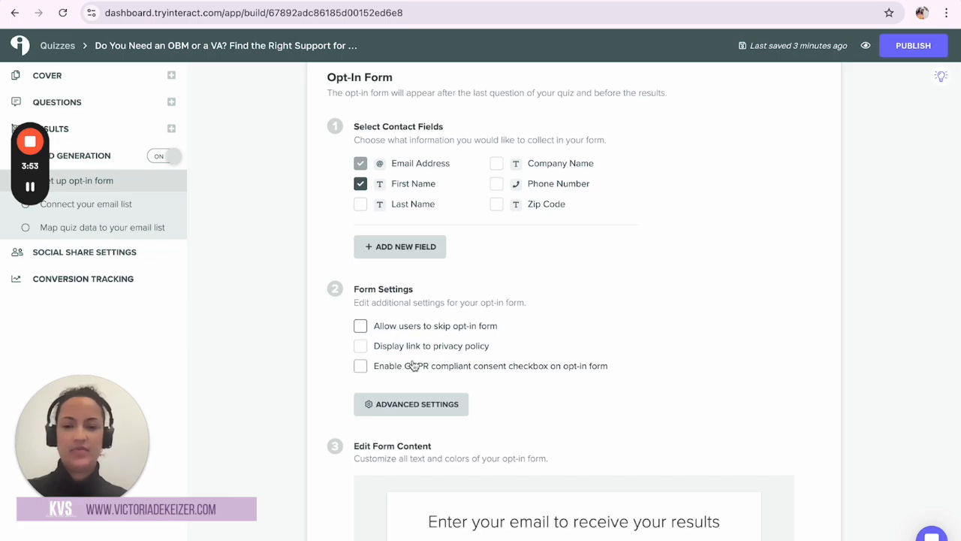
- Make the opt-in form heading "Enter your email to receive your results" bold
scroll(414, 365, down, 5)
triple_click(536, 153)
click(540, 196)
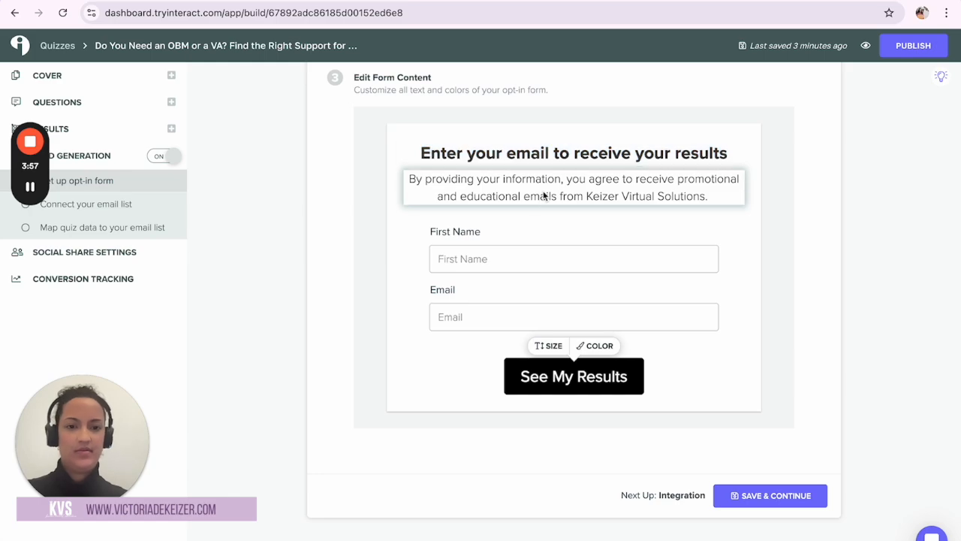
click(384, 174)
- Check the color and font size settings of the See My Results button again without changing them
scroll(378, 176, up, 3)
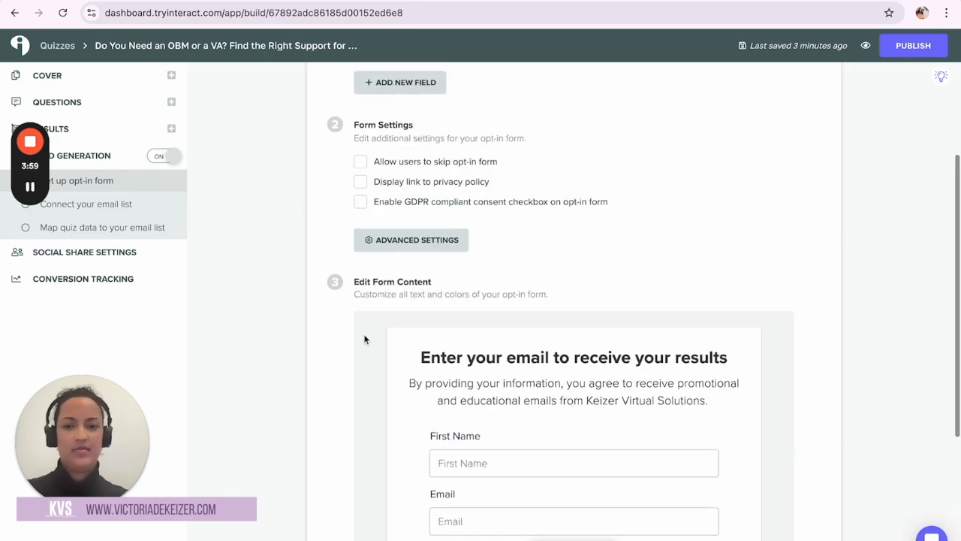
scroll(364, 339, down, 3)
click(600, 349)
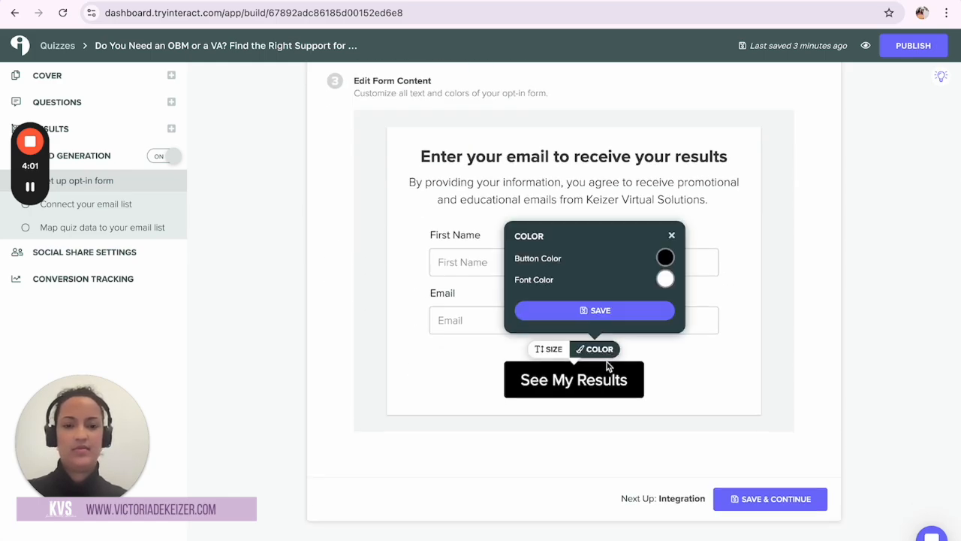
click(548, 349)
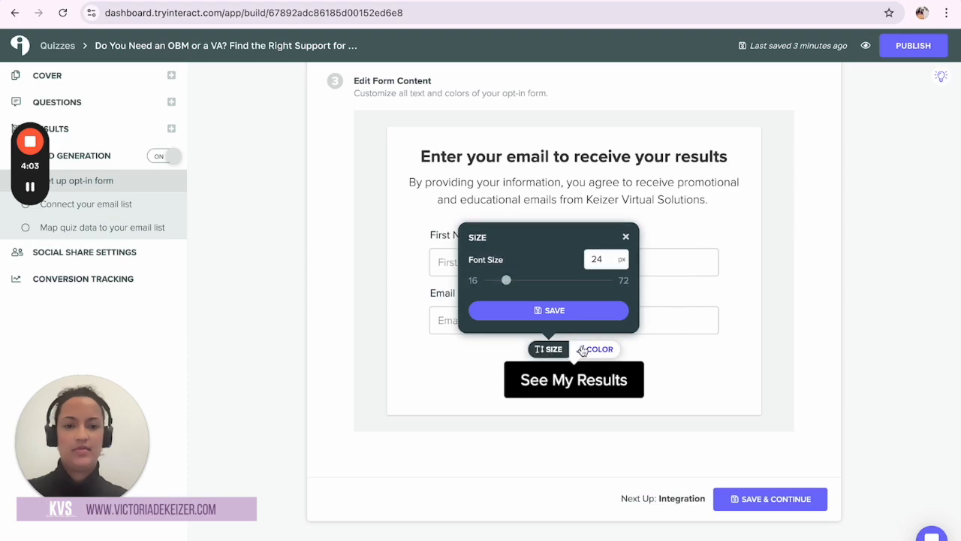
click(595, 349)
click(671, 235)
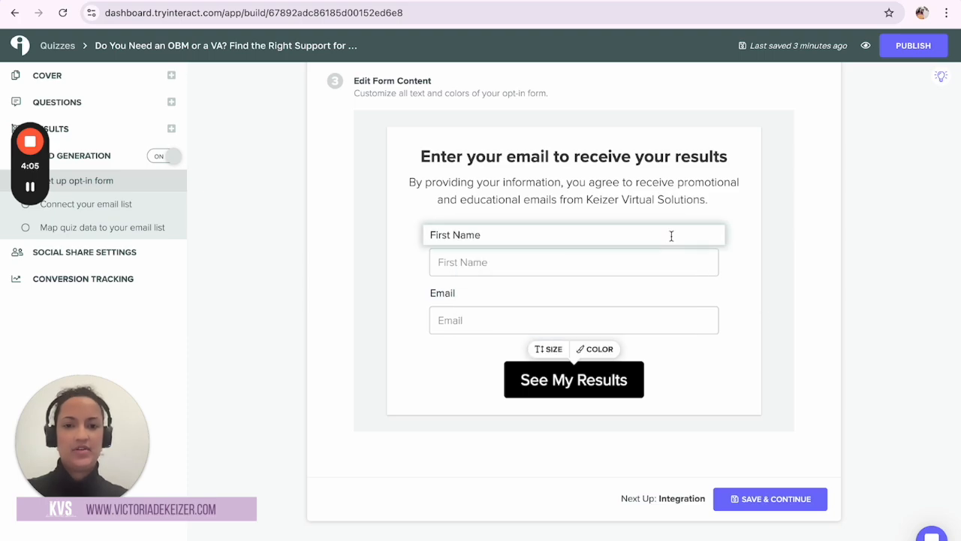
- Review the error messages in the advanced form settings, and save the opt-in form to continue to the integration stage
scroll(702, 220, up, 2)
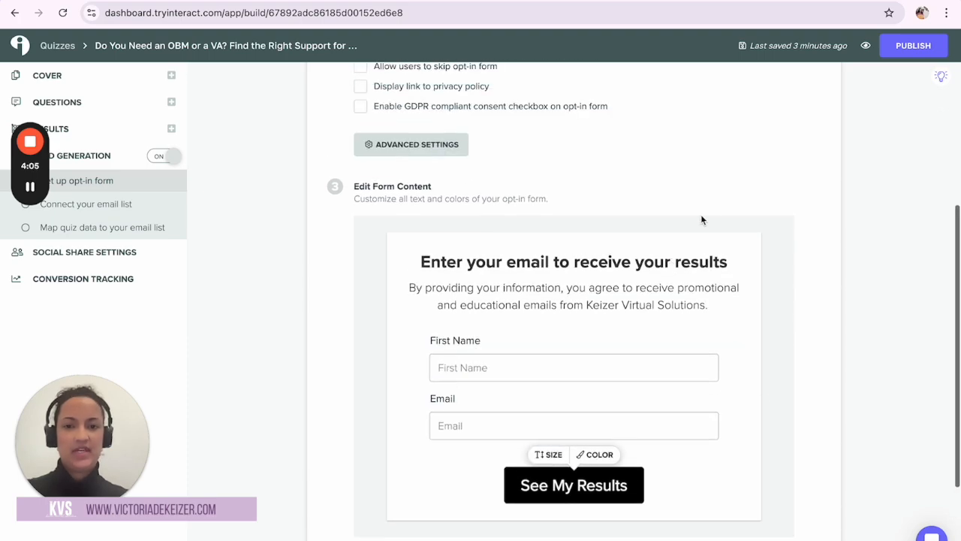
click(399, 146)
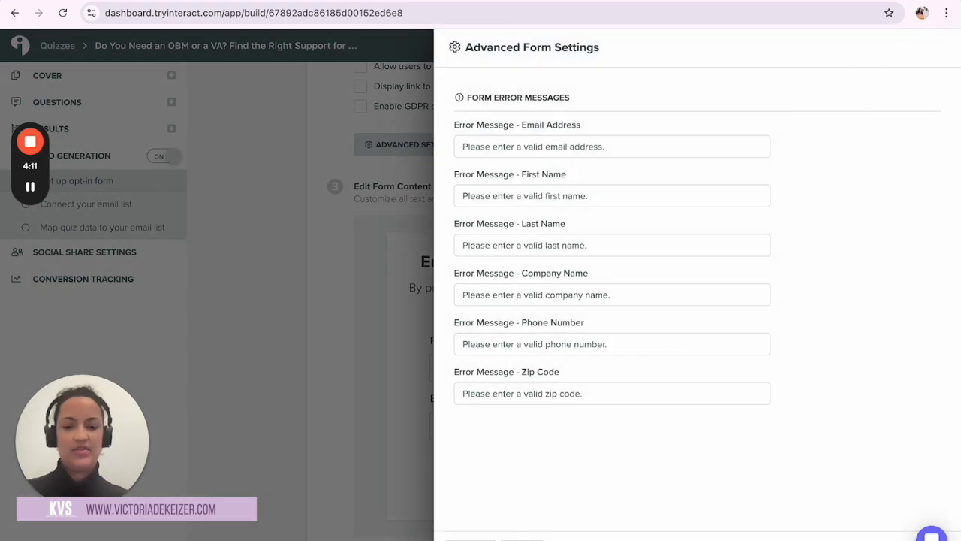
click(384, 311)
scroll(374, 296, down, 2)
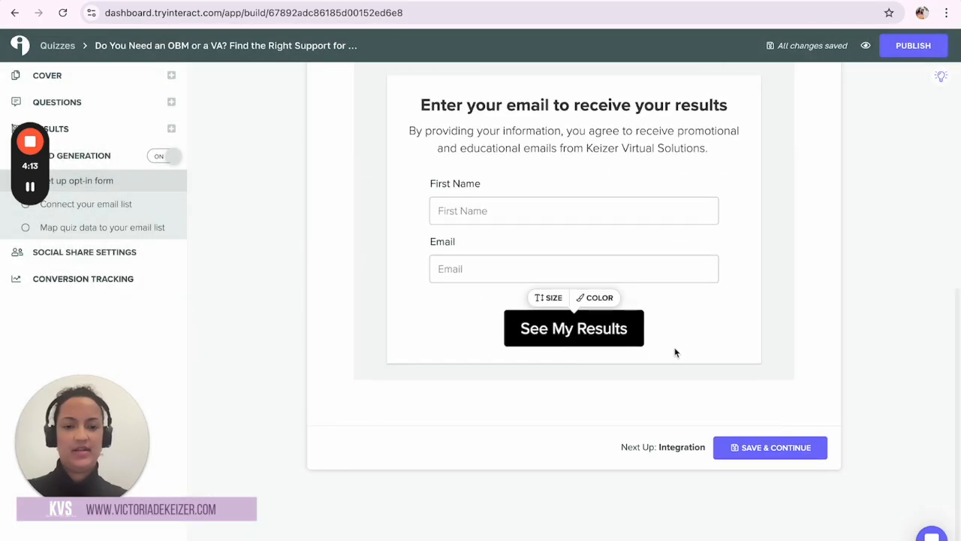
click(771, 443)
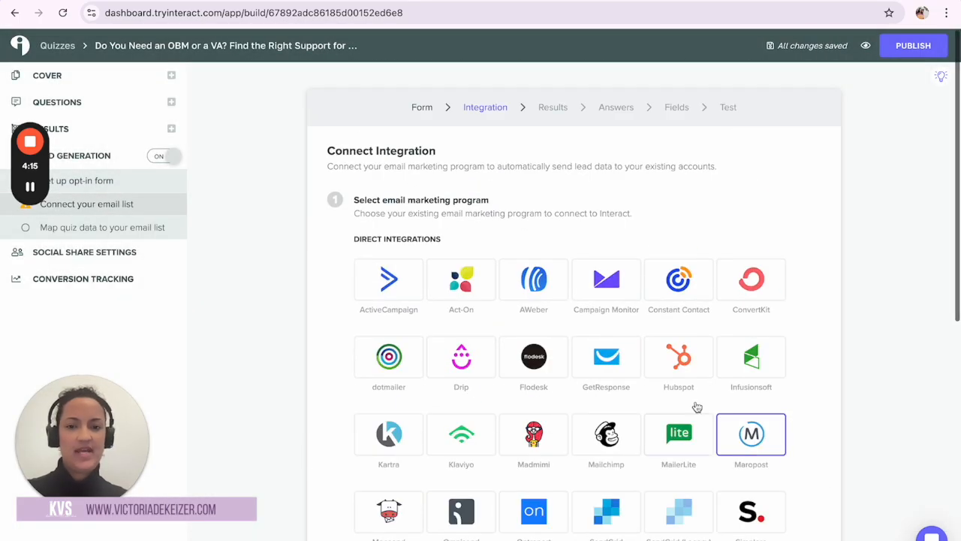
- Examine the direct and Zapier integrations offered for connecting an email marketing program to the quiz
scroll(691, 214, down, 1)
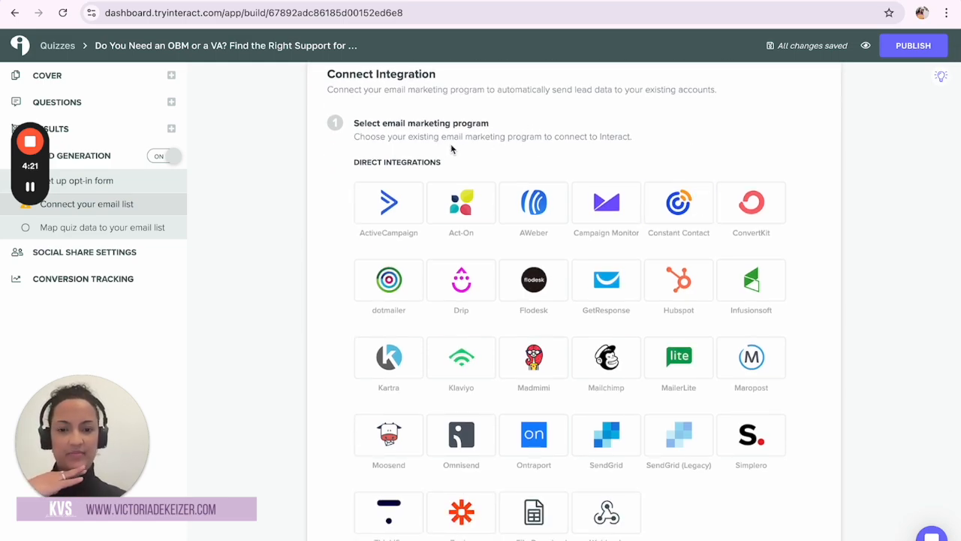
scroll(590, 374, down, 1)
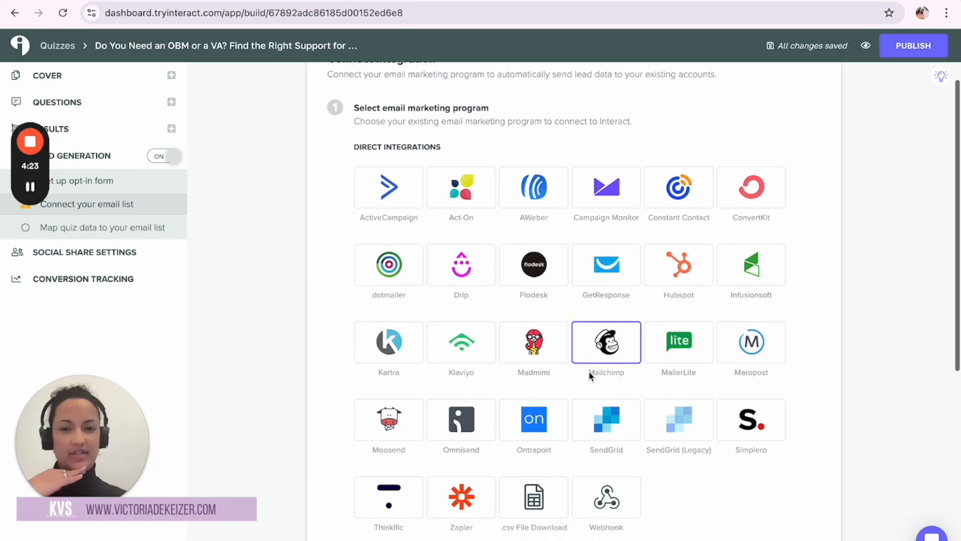
scroll(589, 371, down, 2)
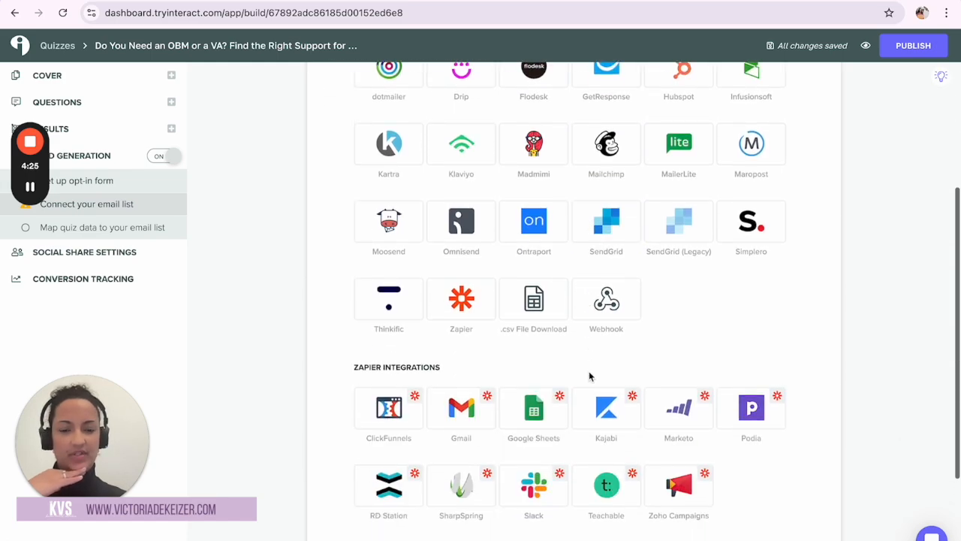
scroll(588, 371, up, 1)
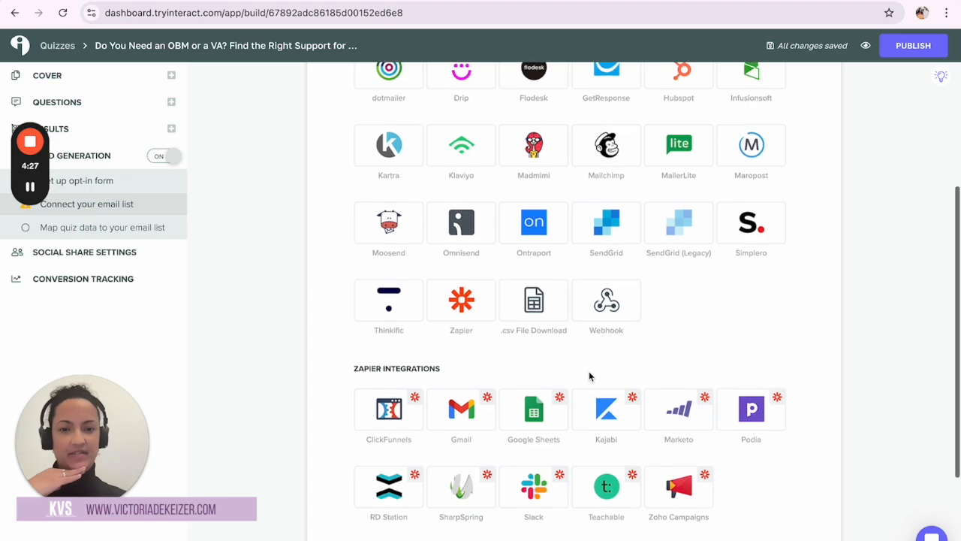
scroll(589, 371, up, 1)
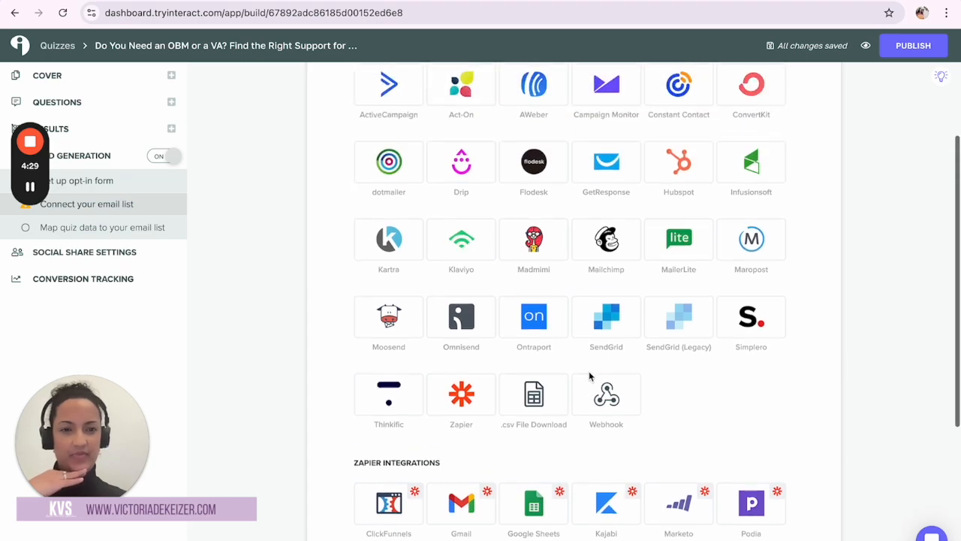
scroll(589, 371, up, 1)
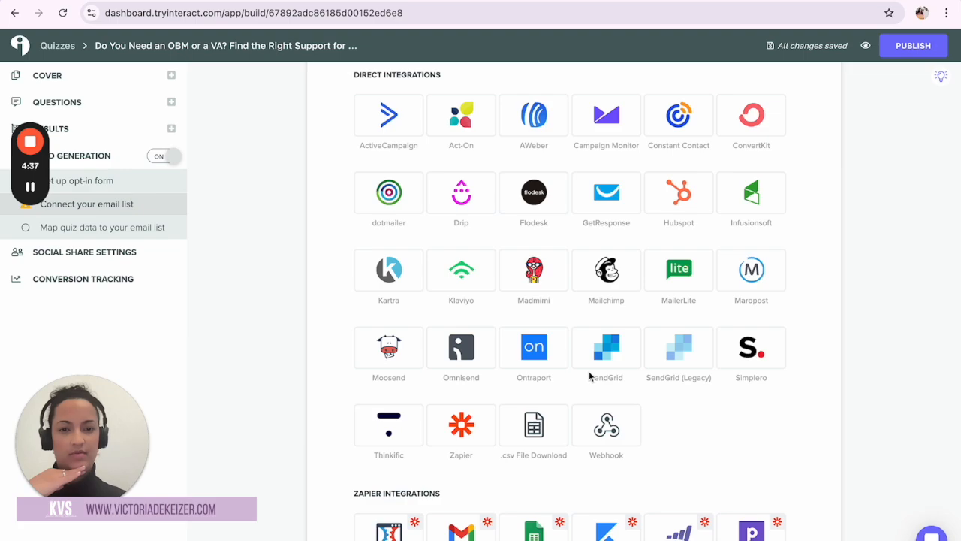
scroll(590, 375, up, 1)
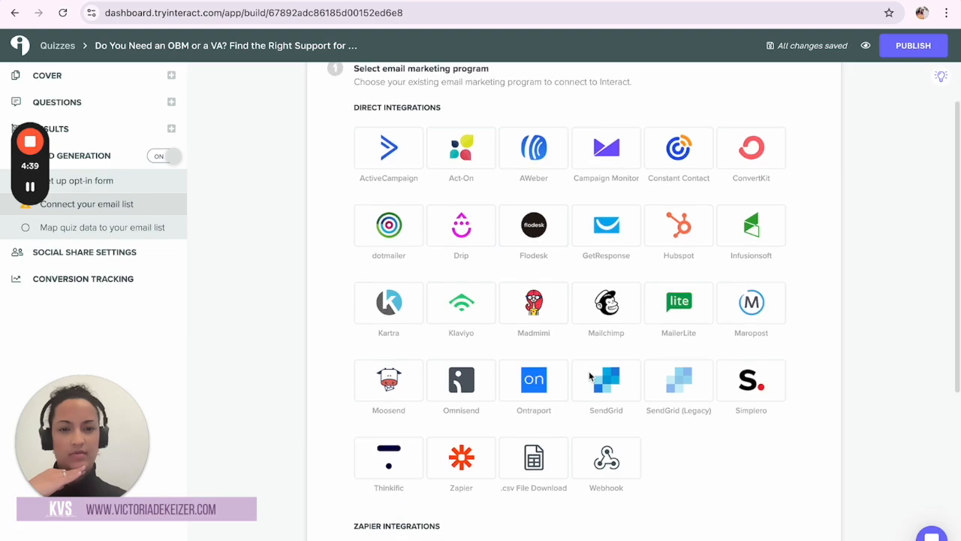
scroll(593, 375, down, 1)
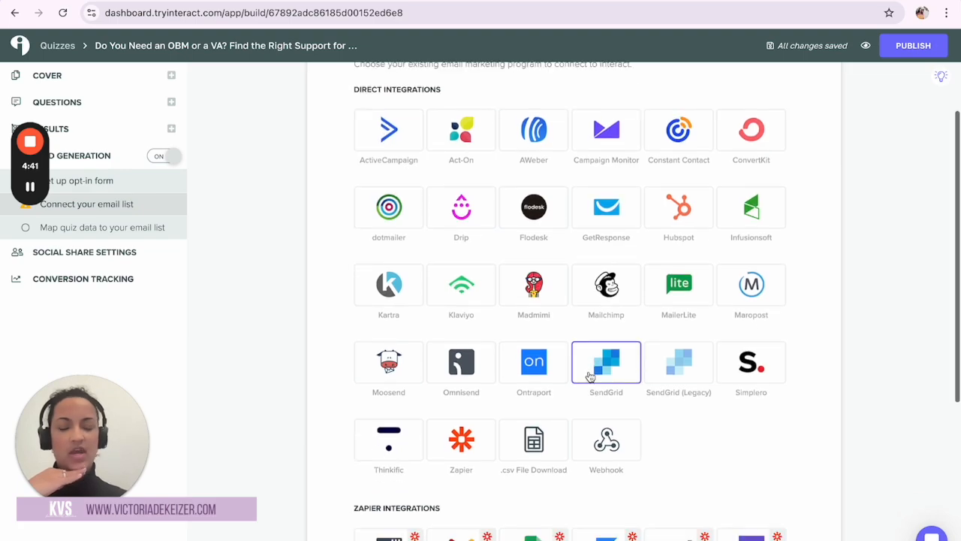
scroll(721, 425, up, 1)
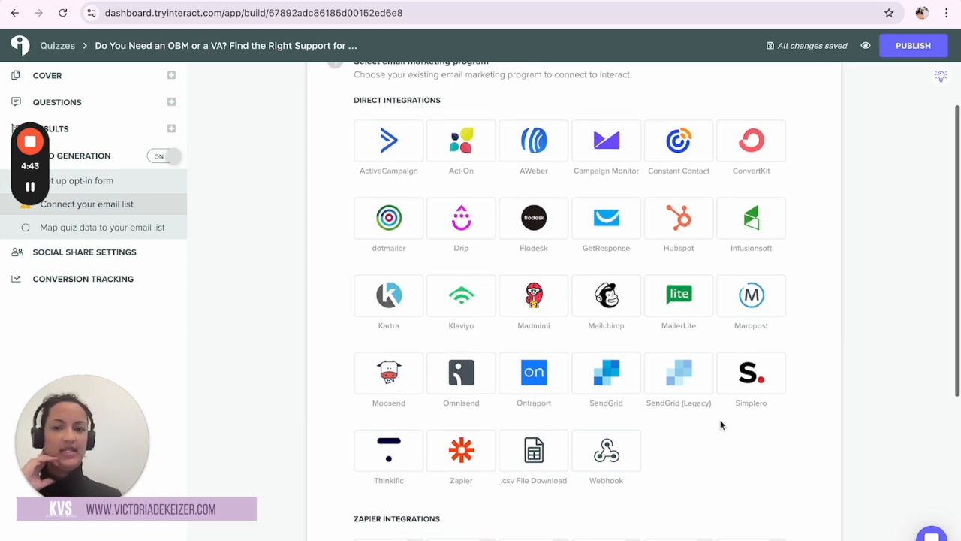
scroll(721, 424, down, 1)
scroll(721, 425, down, 3)
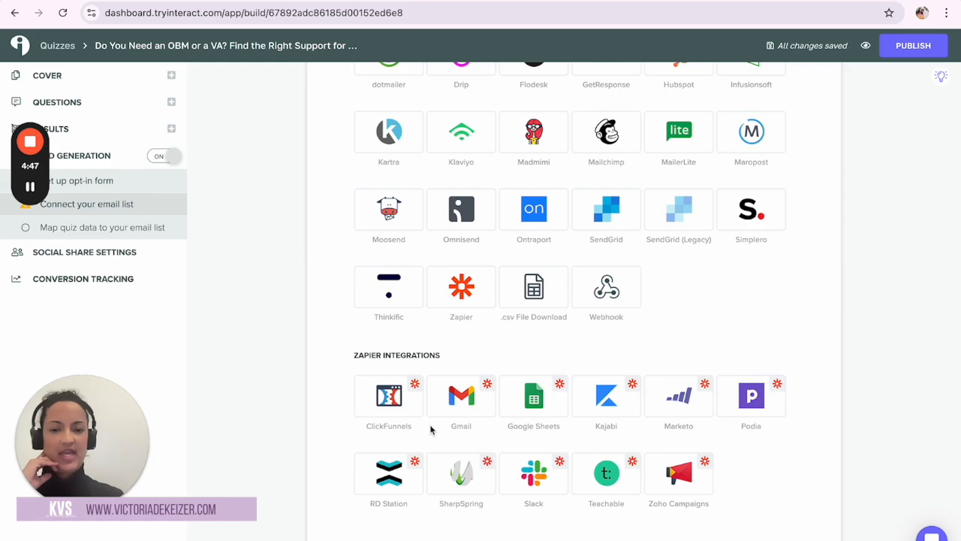
scroll(385, 358, down, 4)
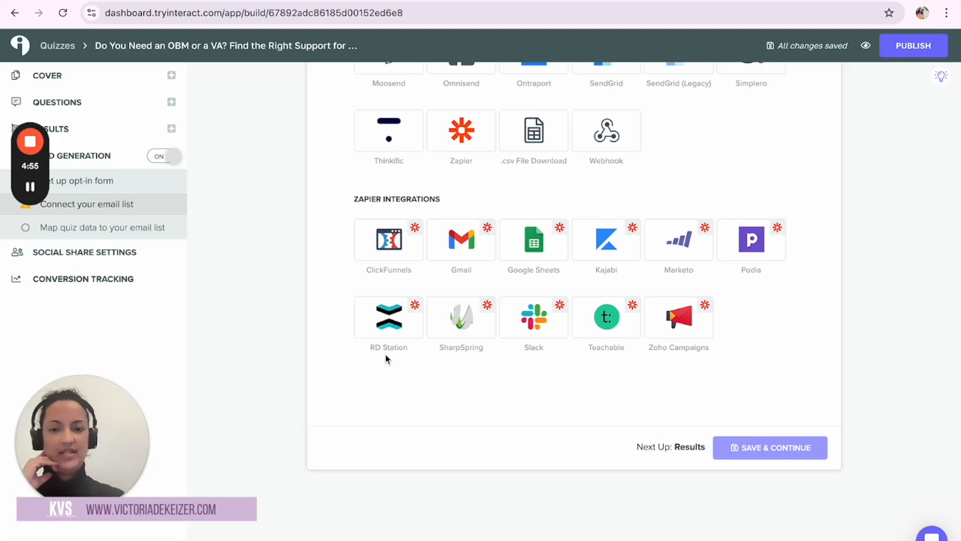
scroll(385, 358, up, 2)
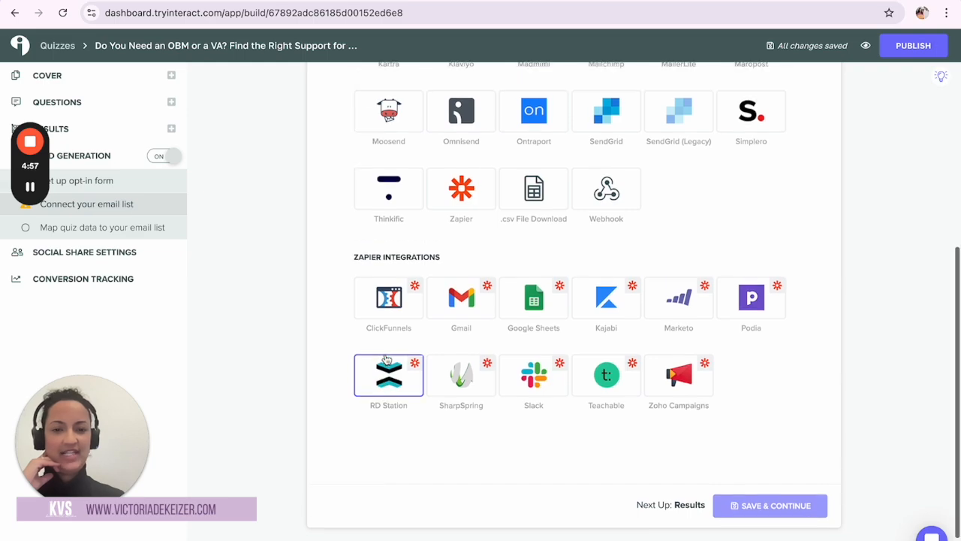
scroll(346, 326, up, 3)
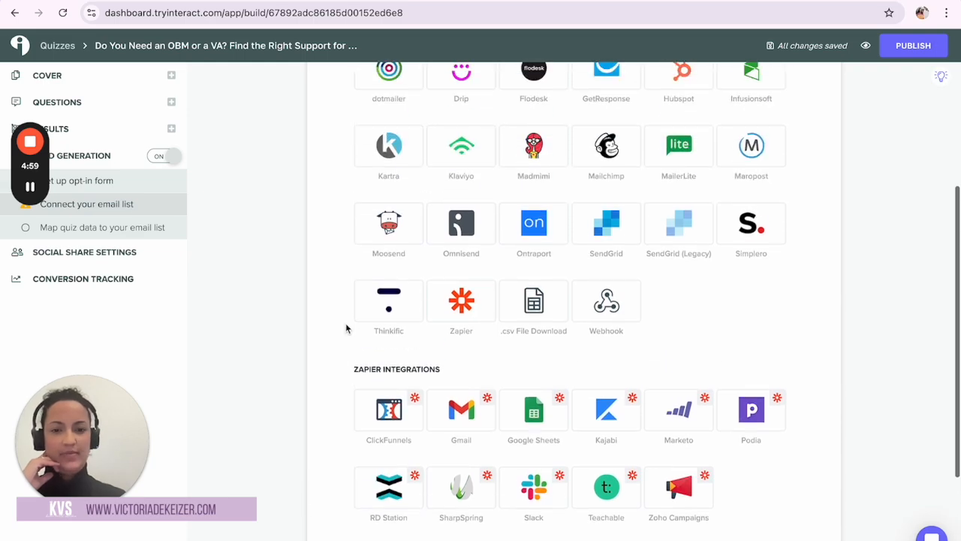
scroll(346, 326, up, 5)
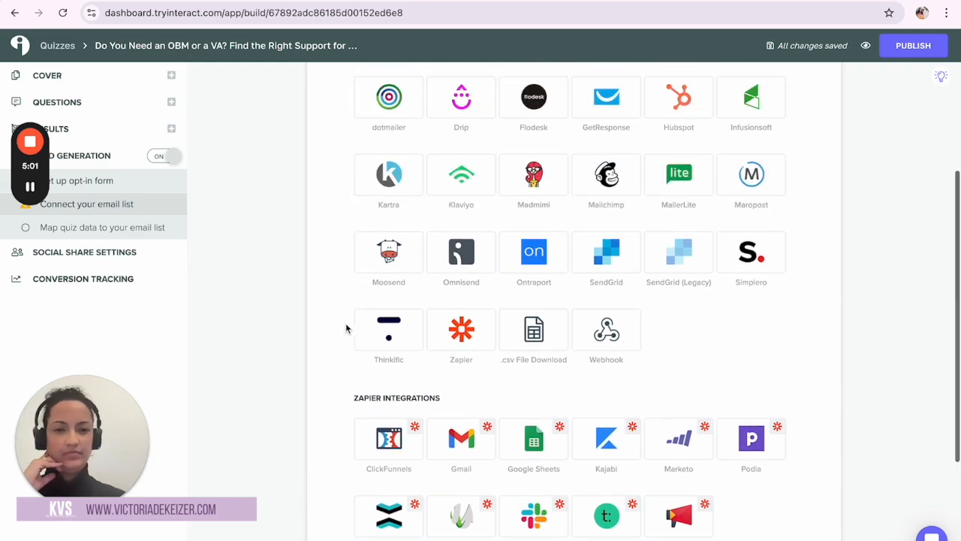
scroll(345, 326, down, 2)
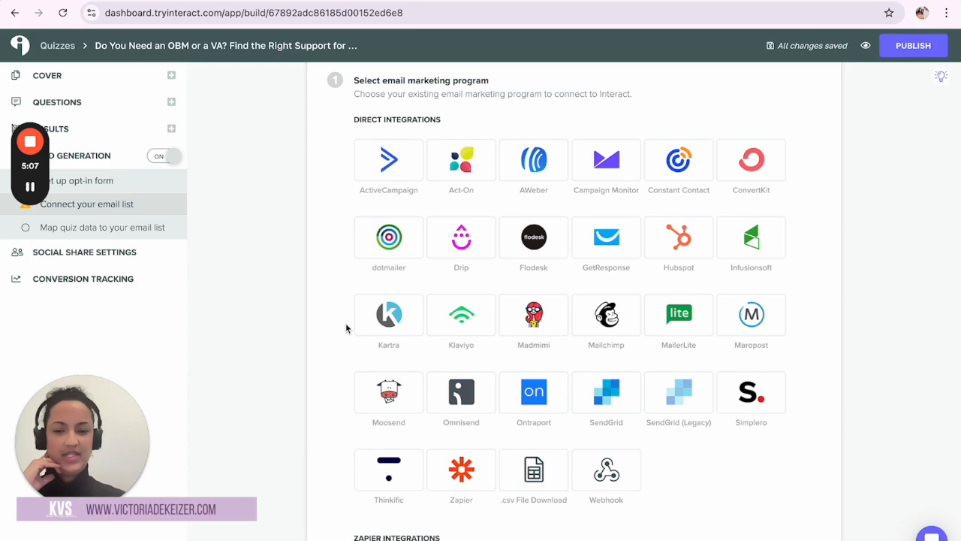
scroll(346, 325, down, 1)
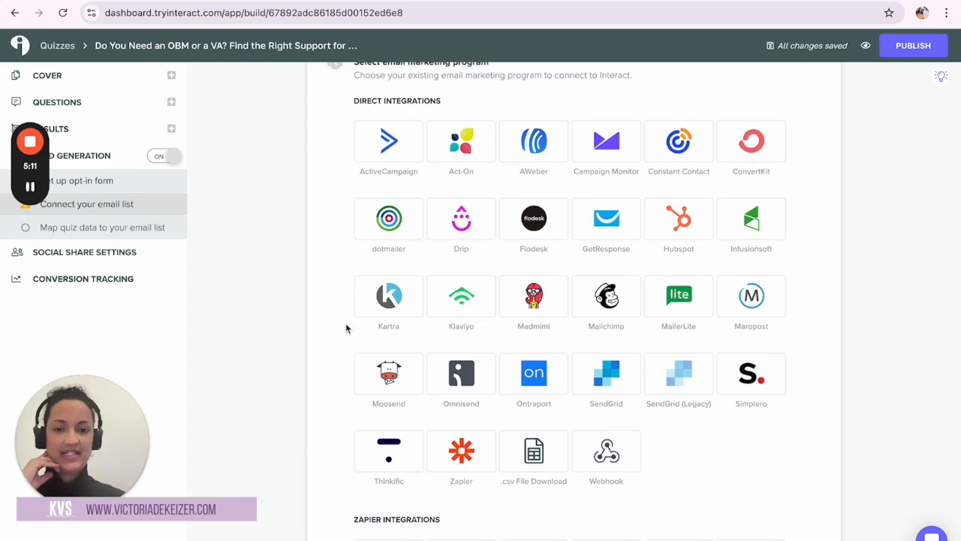
scroll(345, 328, up, 1)
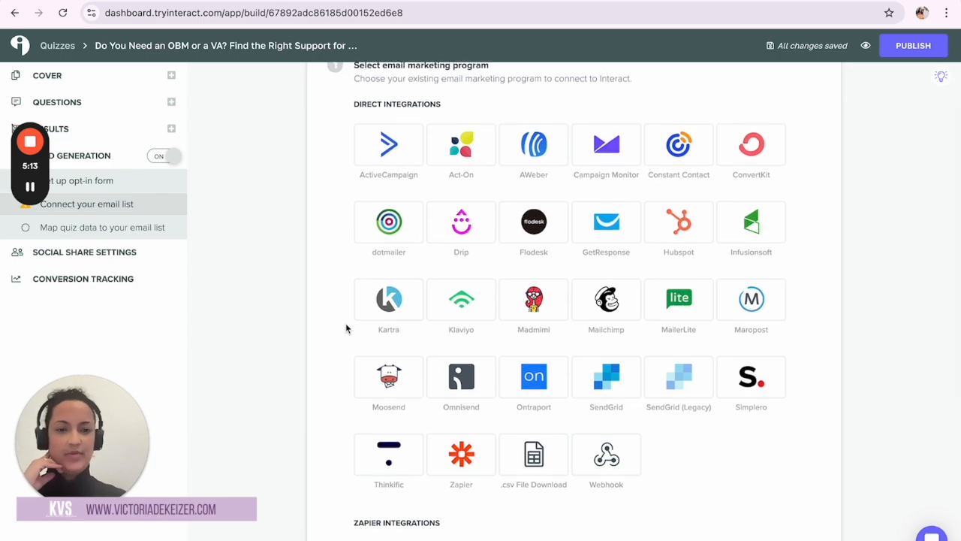
scroll(346, 328, down, 1)
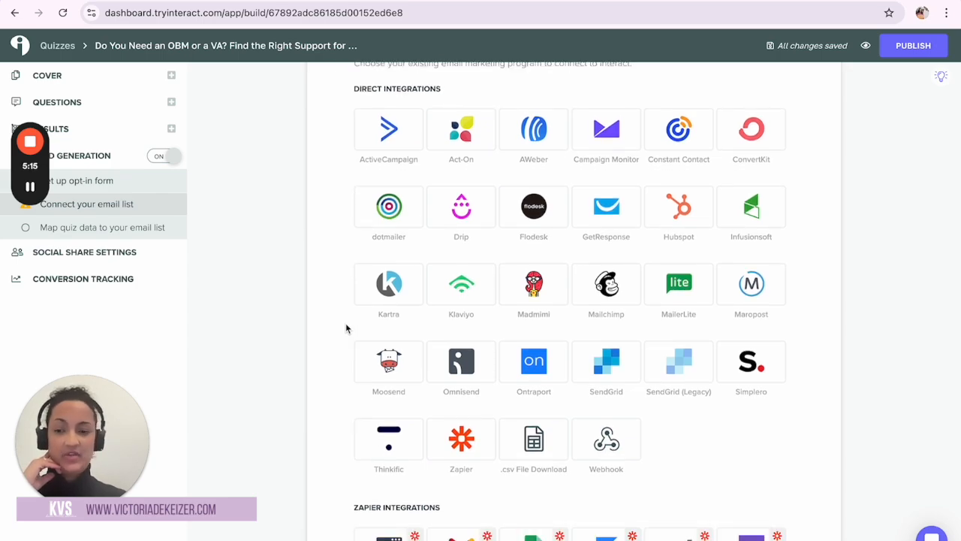
scroll(346, 328, up, 1)
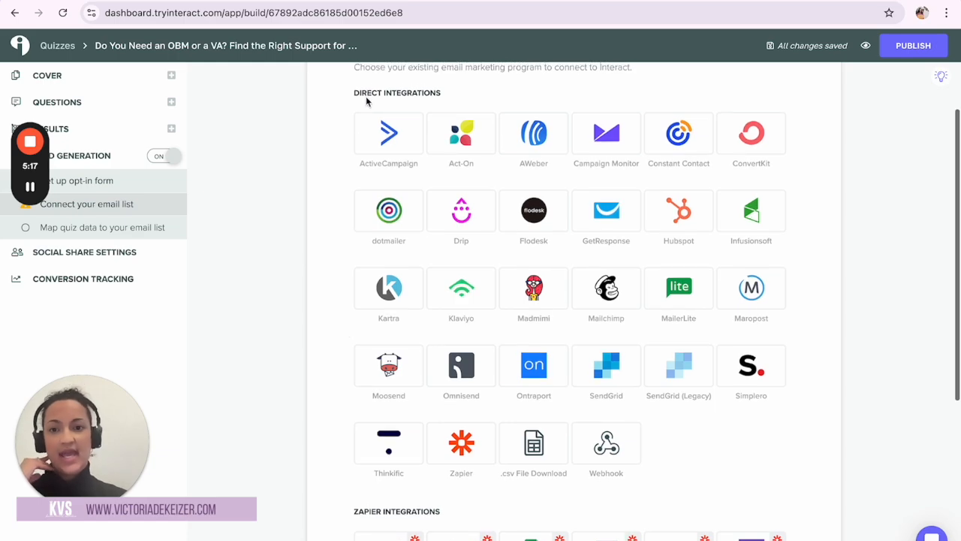
- Choose Zapier as the direct integration and look over its API key, instructions and connection activation options
click(472, 458)
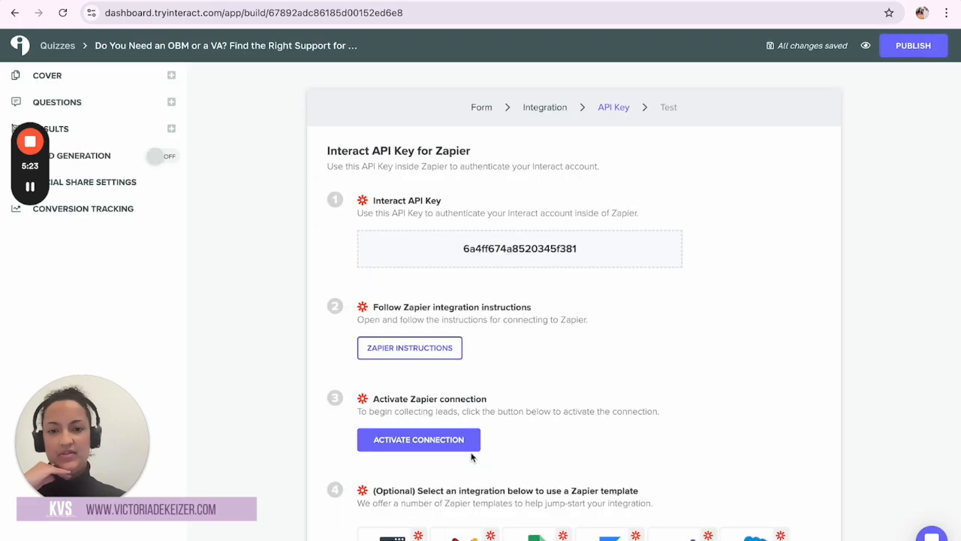
scroll(471, 456, down, 3)
scroll(466, 455, up, 3)
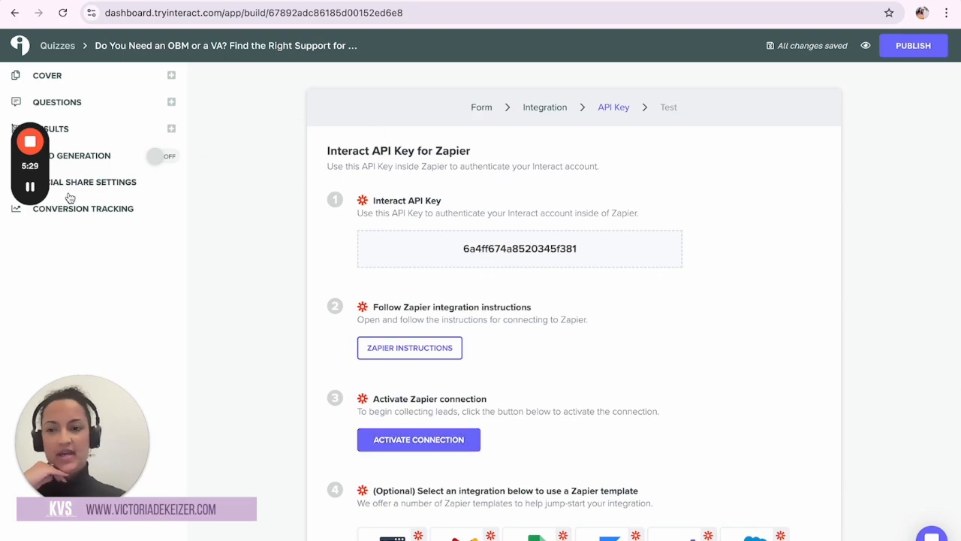
- Examine the quiz's social share settings, including active buttons, their location, the share link, image, heading and "I got" text
click(101, 186)
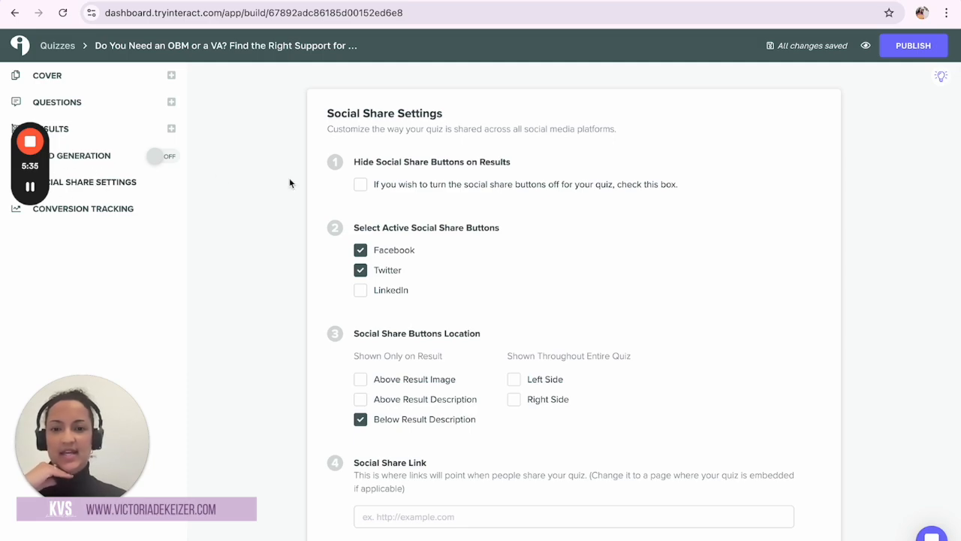
scroll(310, 307, down, 1)
scroll(310, 307, down, 3)
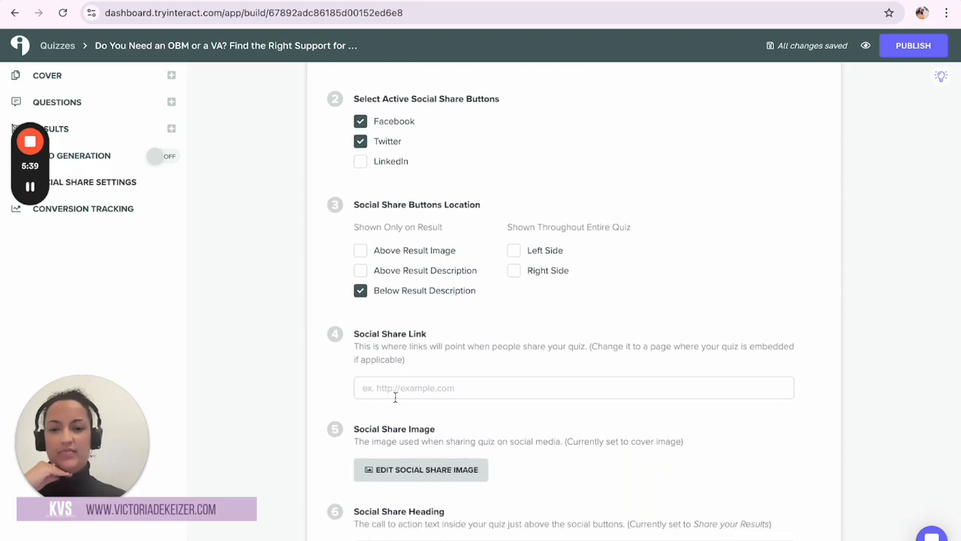
scroll(395, 397, down, 6)
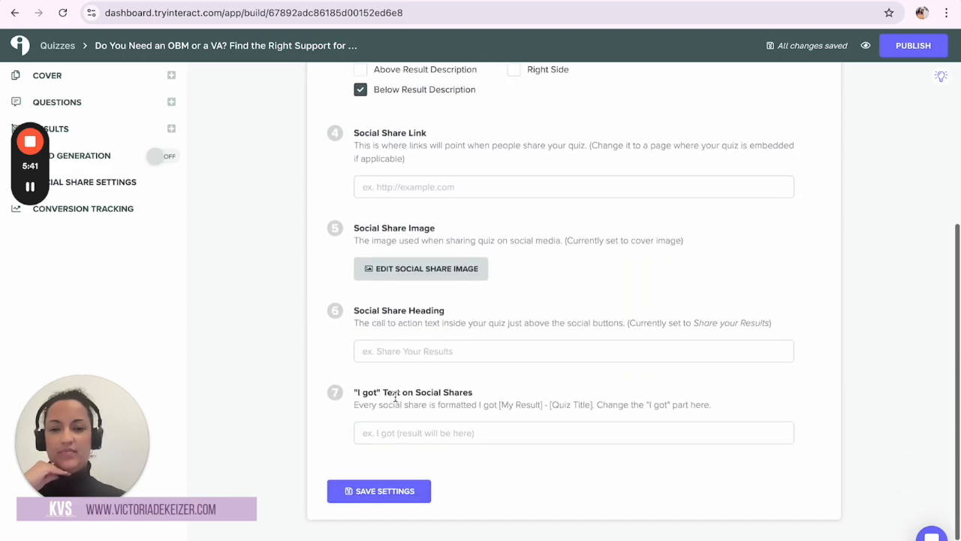
scroll(395, 396, up, 7)
scroll(395, 396, up, 4)
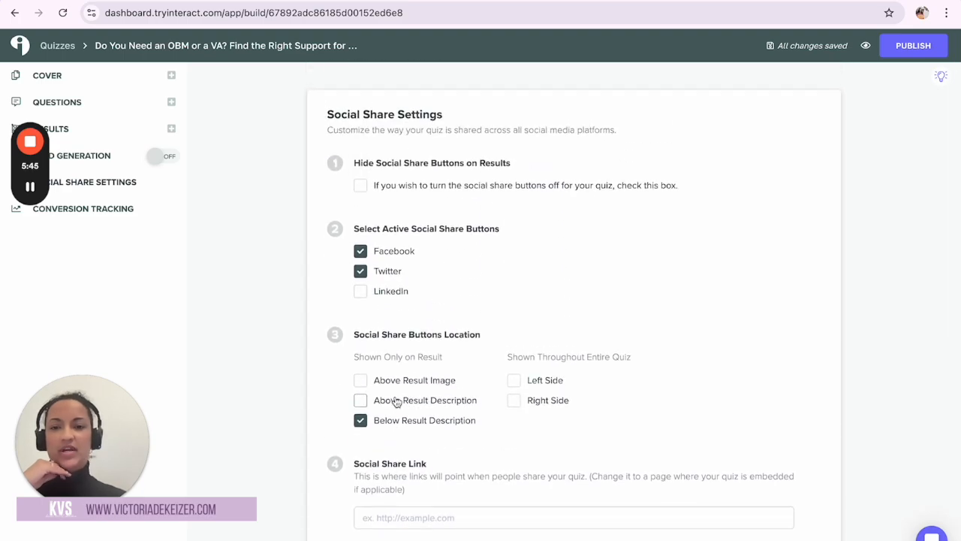
scroll(396, 402, down, 5)
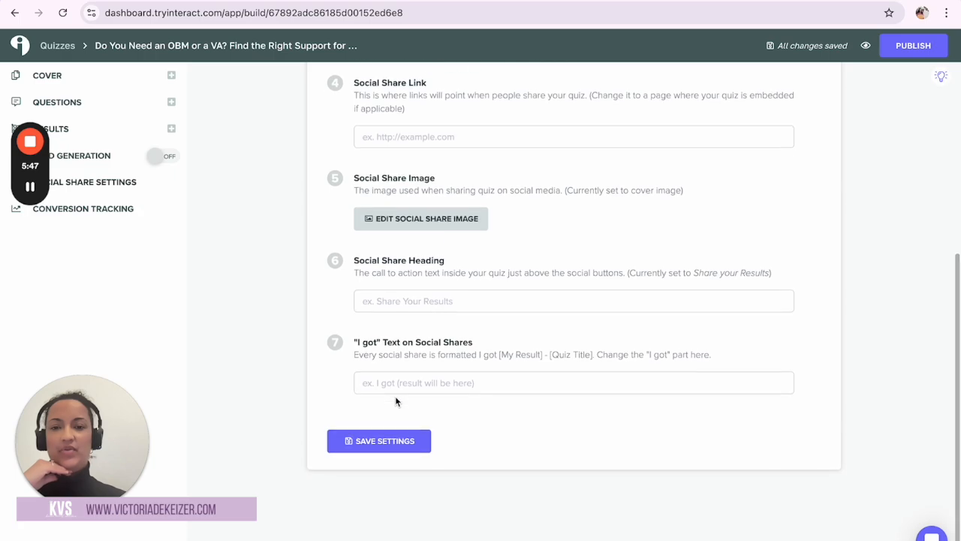
- Examine the quiz's conversion tracking options, including Facebook Pixel, Google Analytics 4, active tracking, and the GDPR tracking consent settings
scroll(396, 257, up, 1)
scroll(396, 258, up, 1)
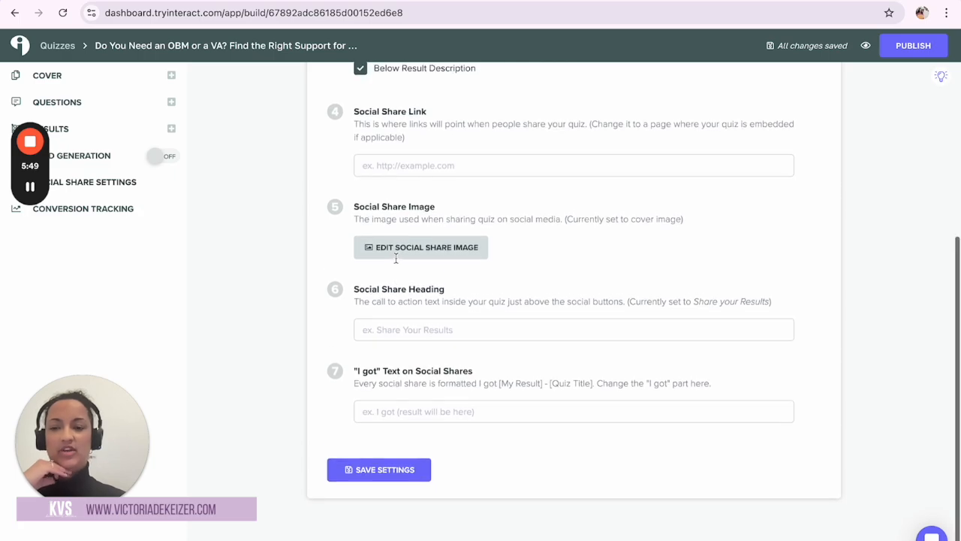
click(131, 214)
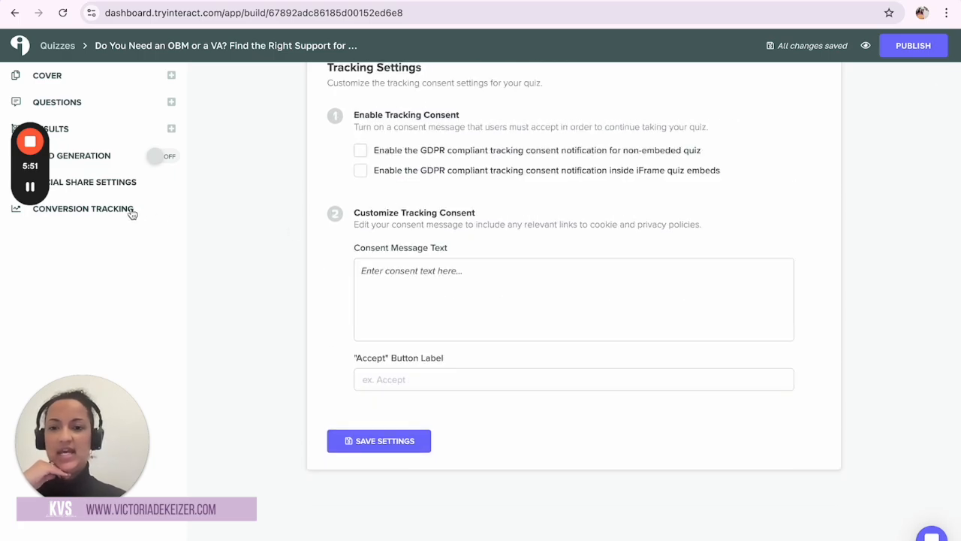
scroll(242, 250, up, 5)
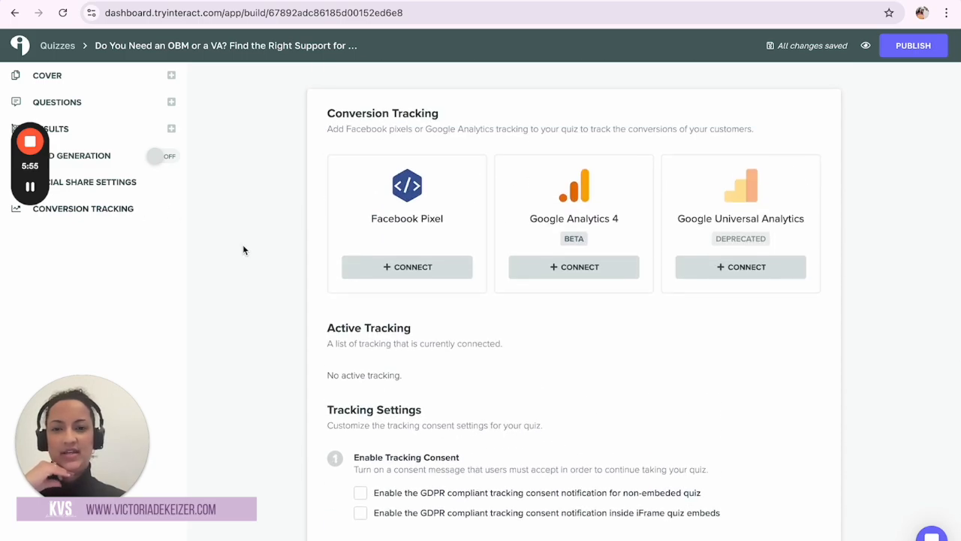
scroll(243, 250, down, 1)
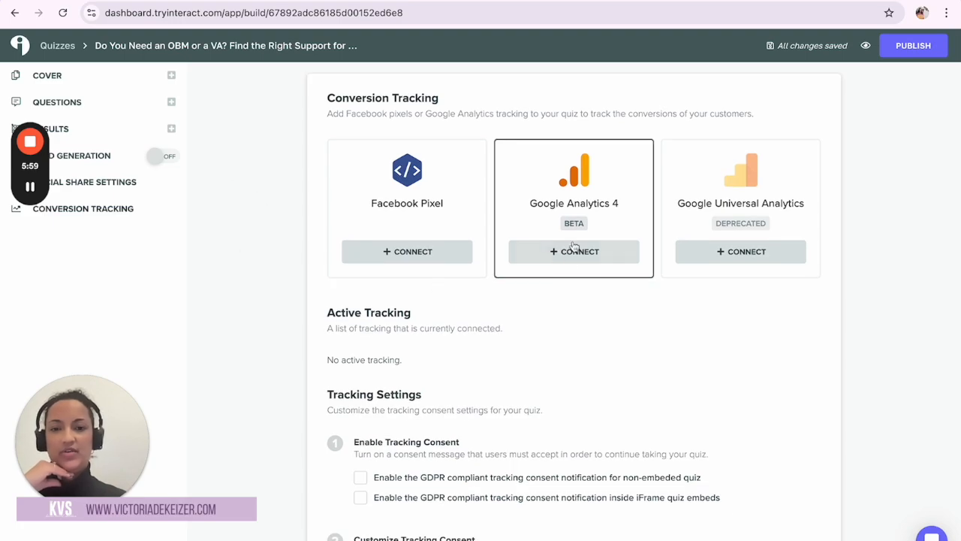
scroll(650, 327, down, 1)
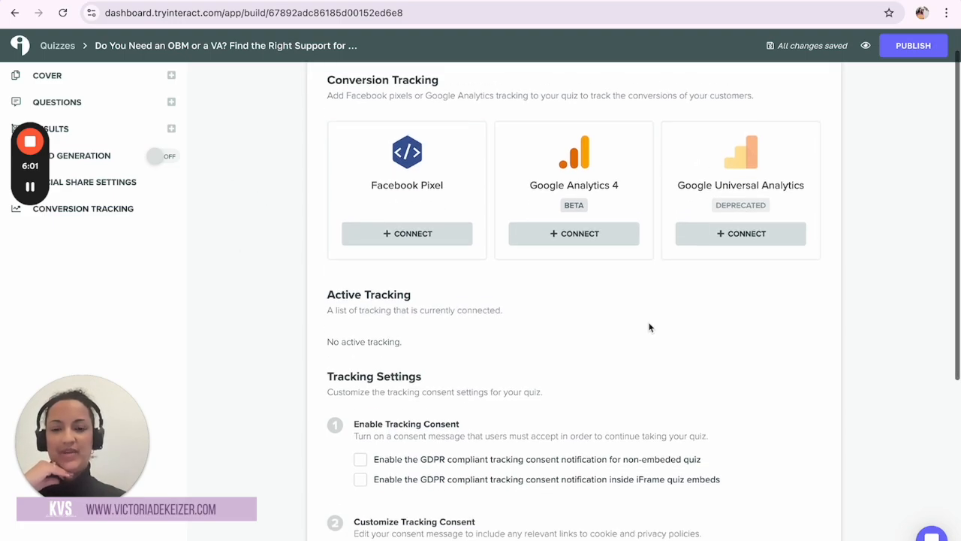
scroll(650, 328, down, 2)
scroll(650, 327, down, 2)
scroll(649, 322, down, 1)
scroll(649, 324, up, 5)
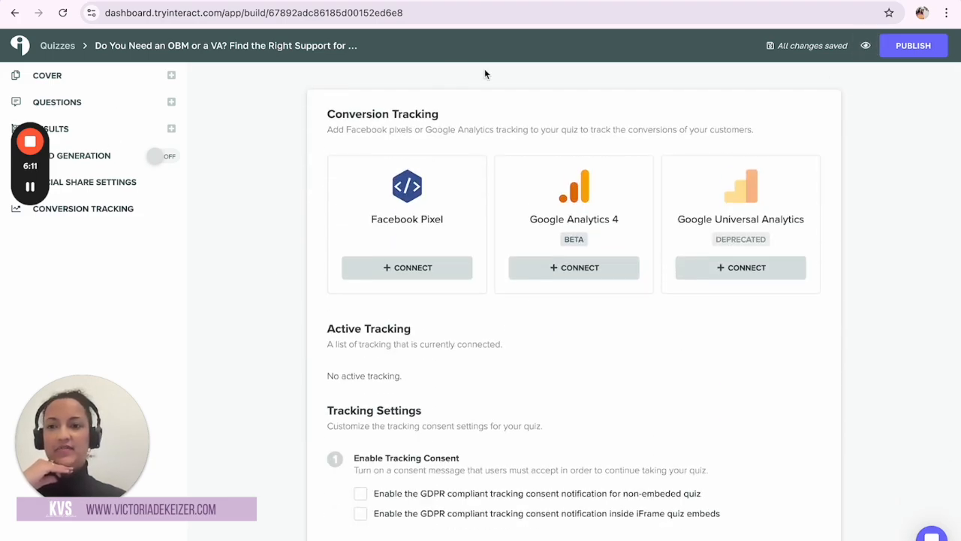
- Preview the quiz, copy its preview URL, and open that link in a new browser tab
click(867, 47)
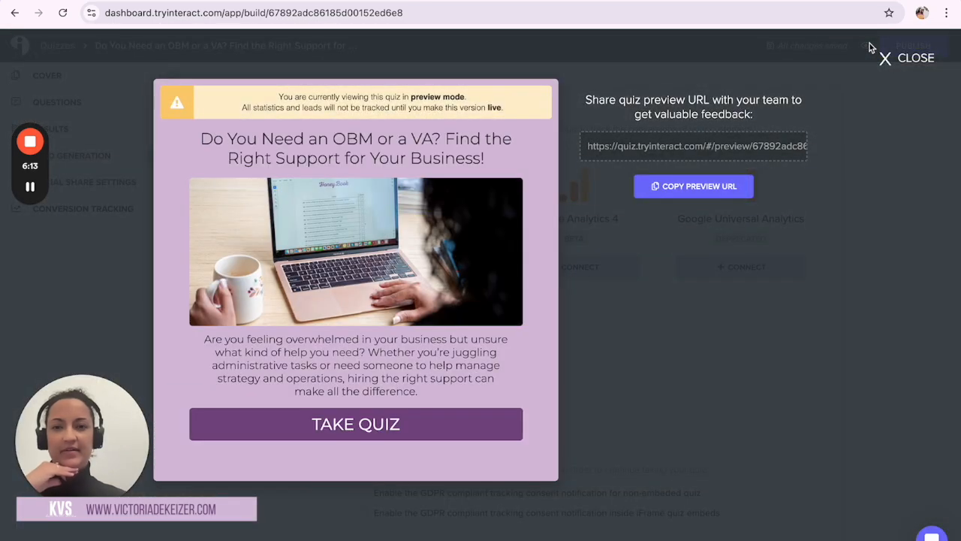
scroll(419, 241, down, 5)
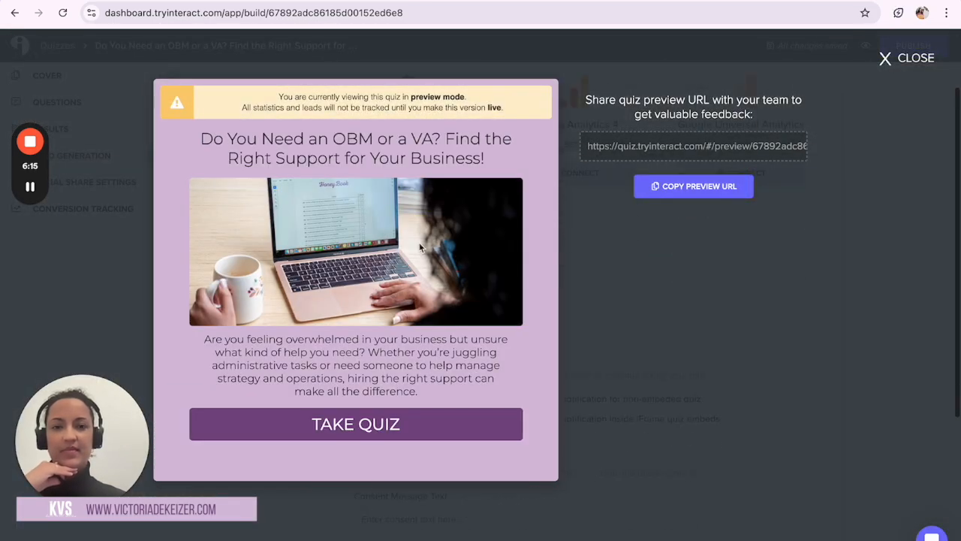
click(725, 186)
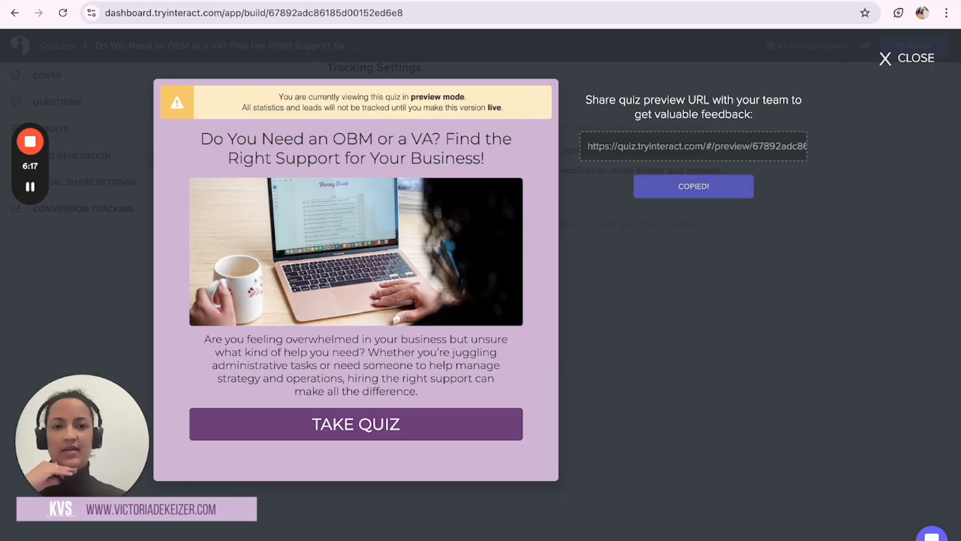
key(ctrl+t)
key(ctrl+v)
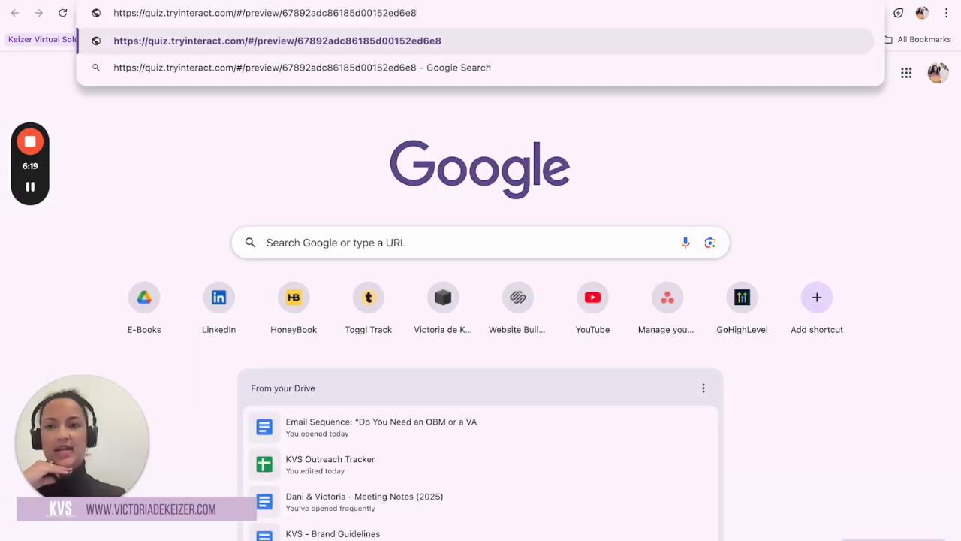
key(Return)
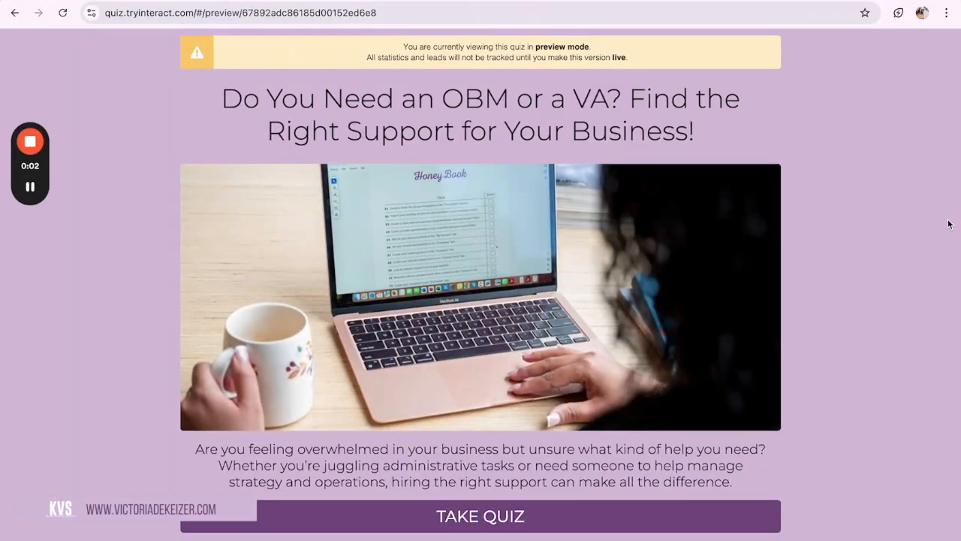
- Start the previewed quiz and answer the first five questions, from biggest challenge to systems and processes, with the second option each time
click(764, 523)
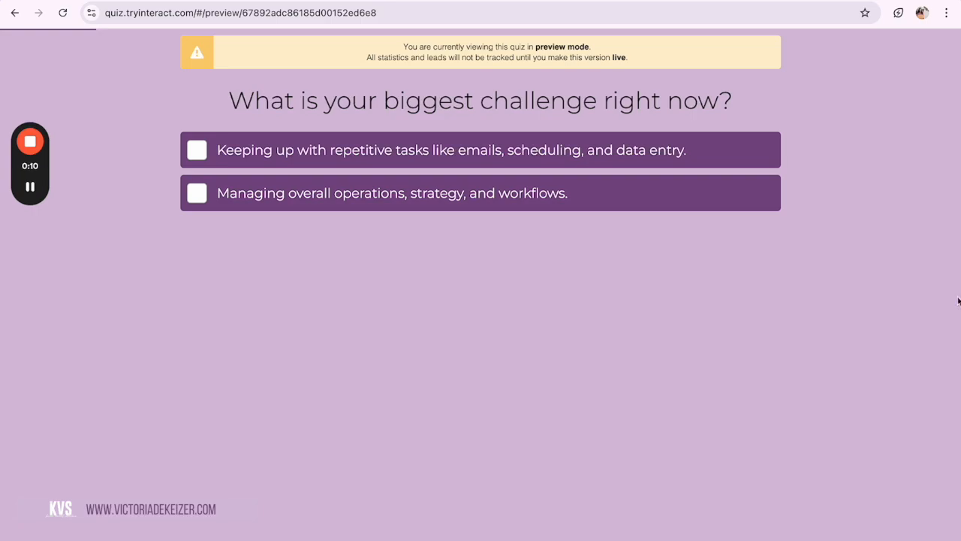
click(767, 205)
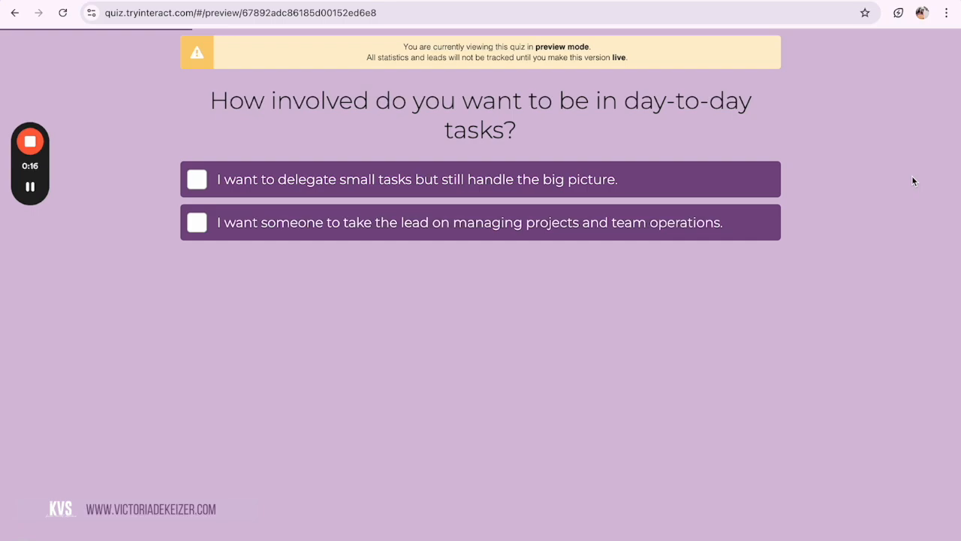
click(769, 224)
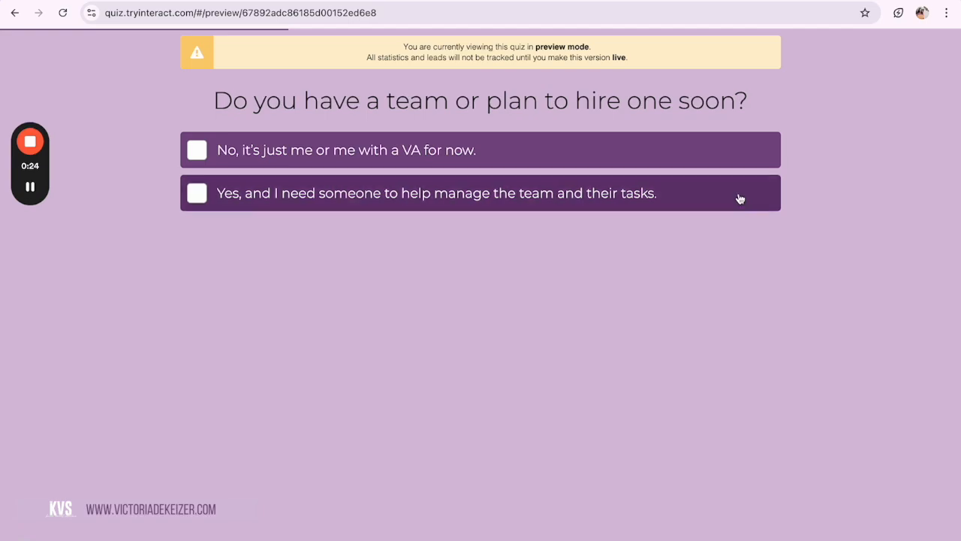
click(739, 196)
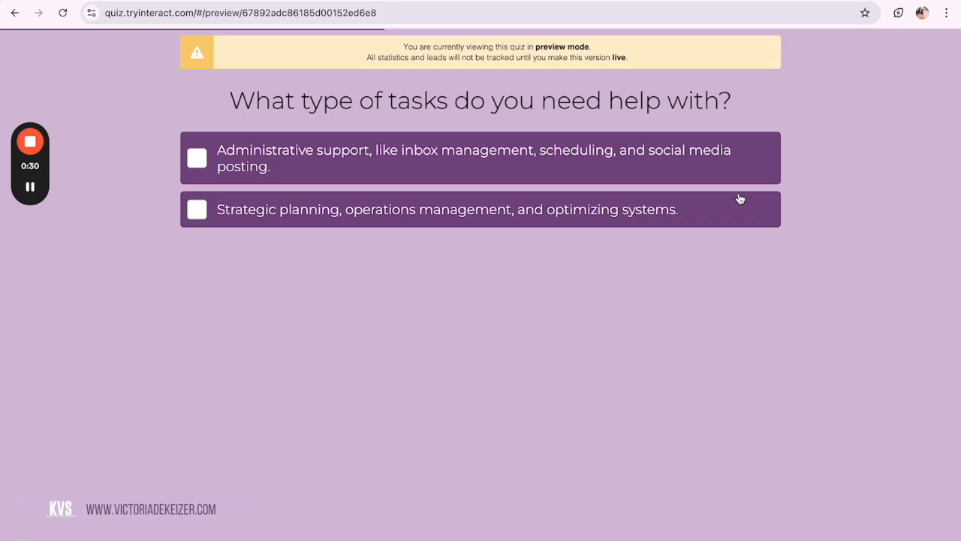
click(738, 216)
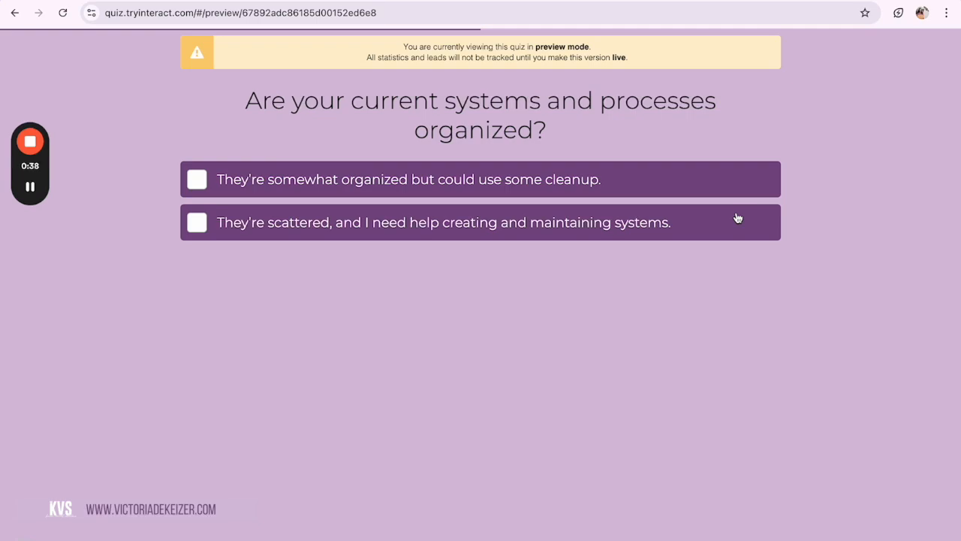
click(737, 219)
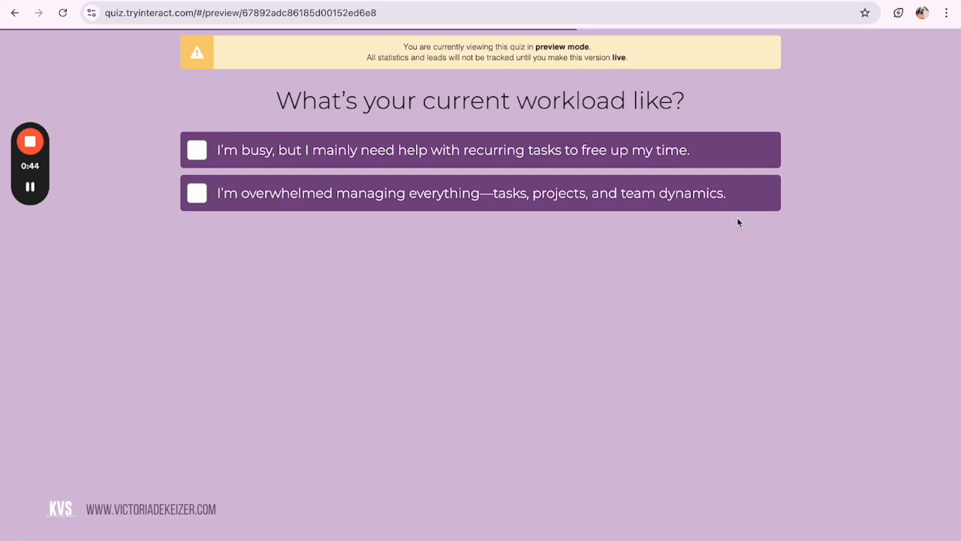
- Answer the remaining five questions, from current workload to ideal level of collaboration, with the second option each time to reach the result
click(740, 208)
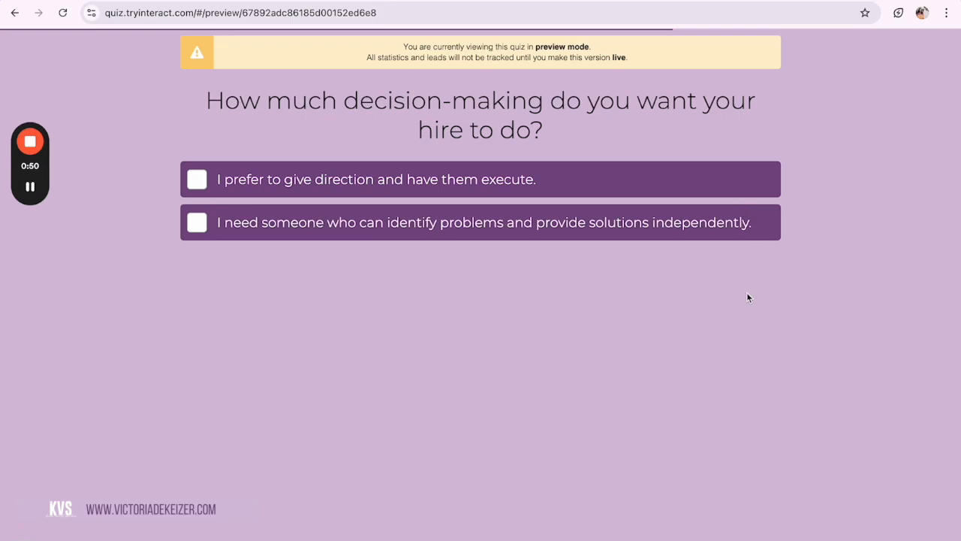
click(747, 236)
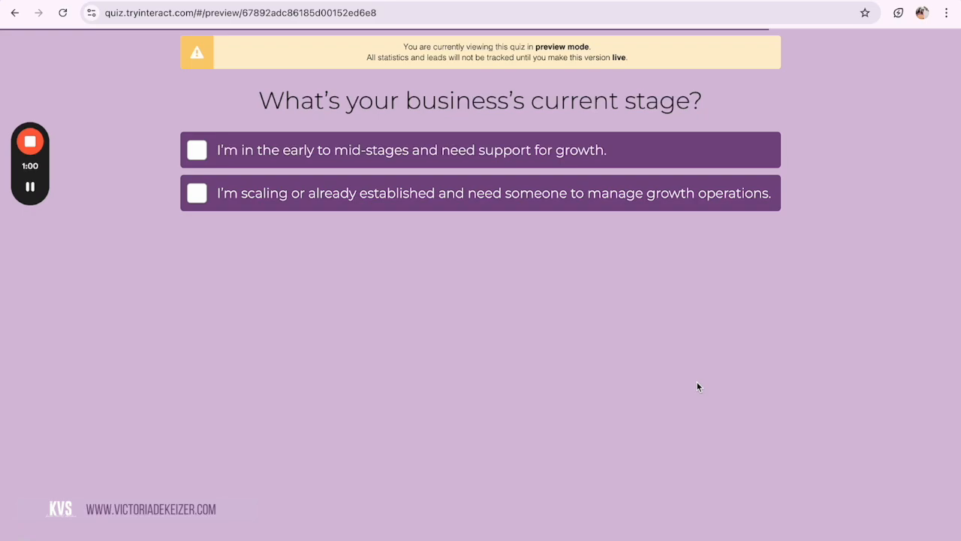
click(766, 204)
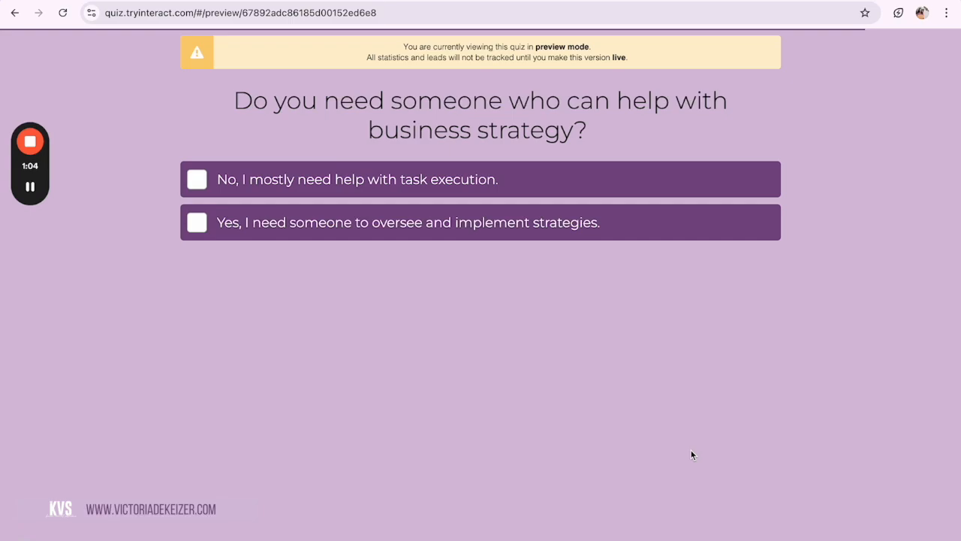
click(769, 236)
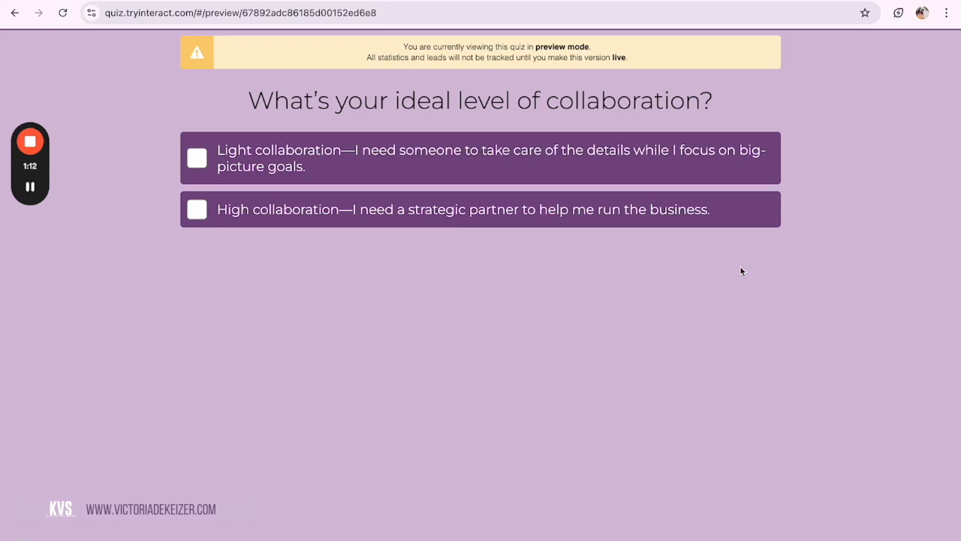
click(747, 223)
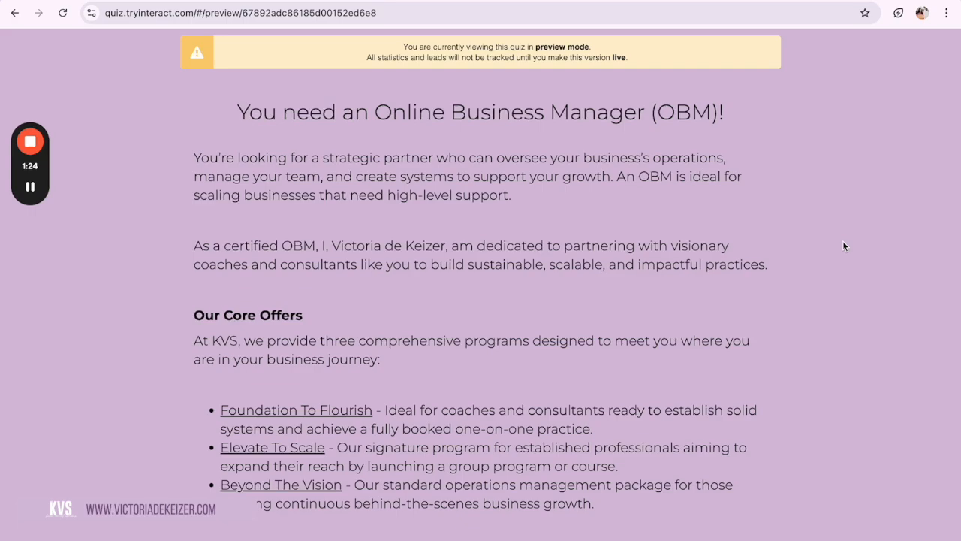
- Review the OBM result page, from the core offers and partnership benefits to the photo, next steps and share buttons
scroll(843, 246, down, 2)
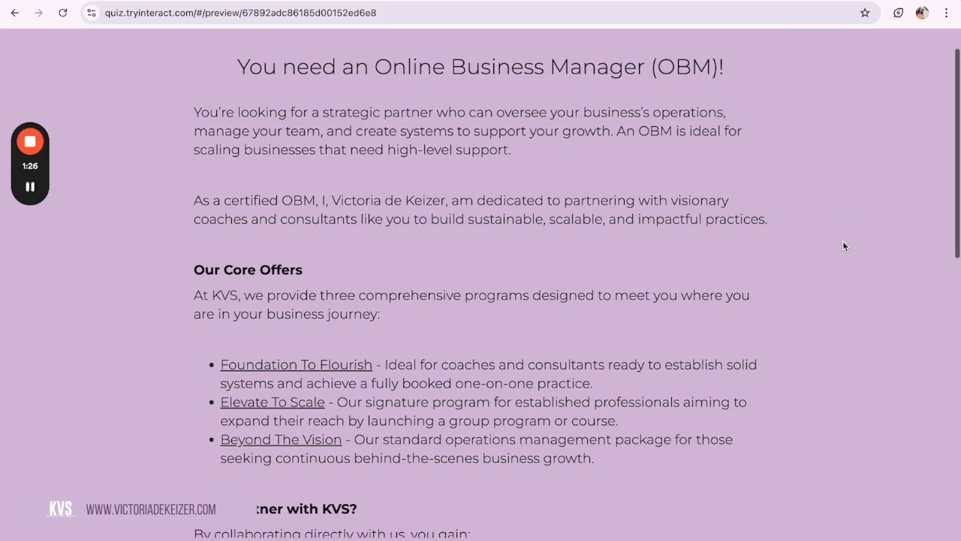
scroll(843, 245, down, 2)
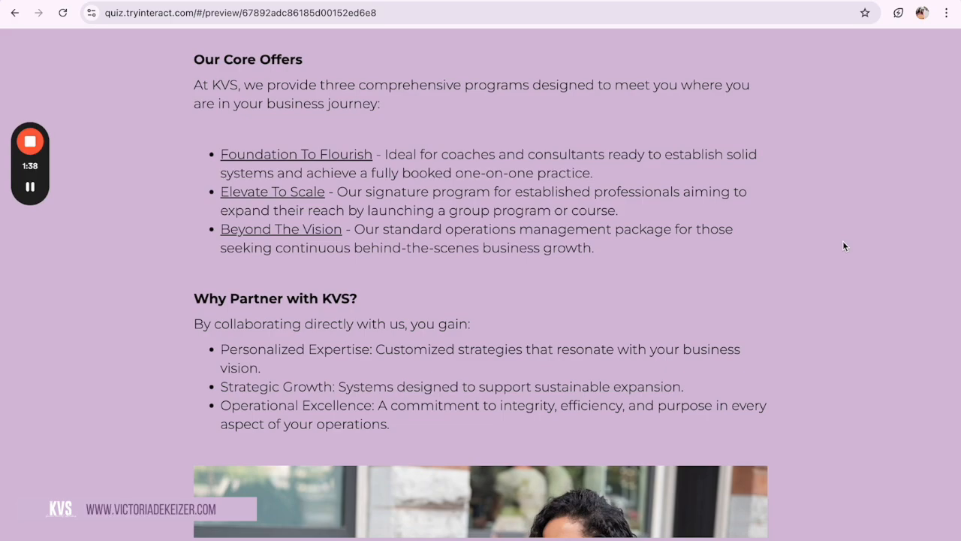
scroll(843, 243, down, 3)
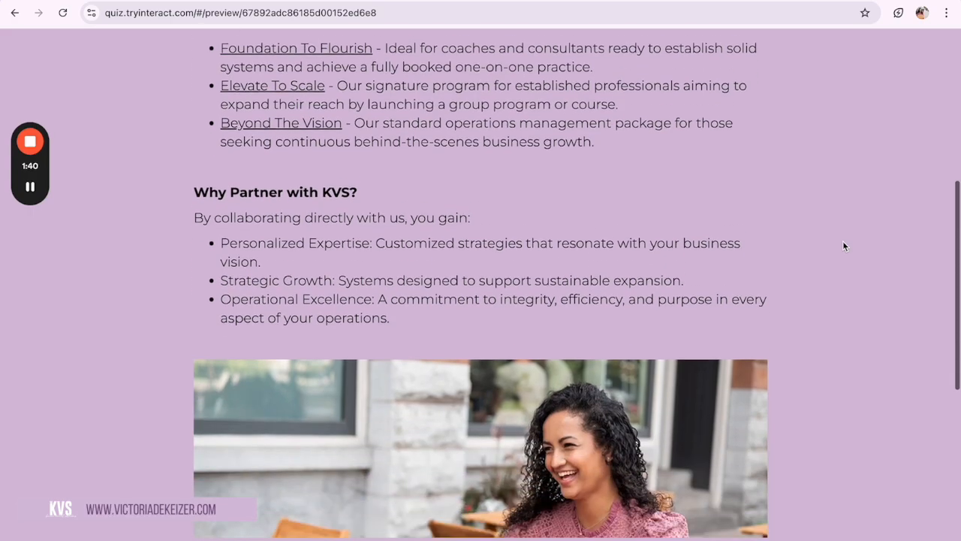
scroll(855, 214, down, 3)
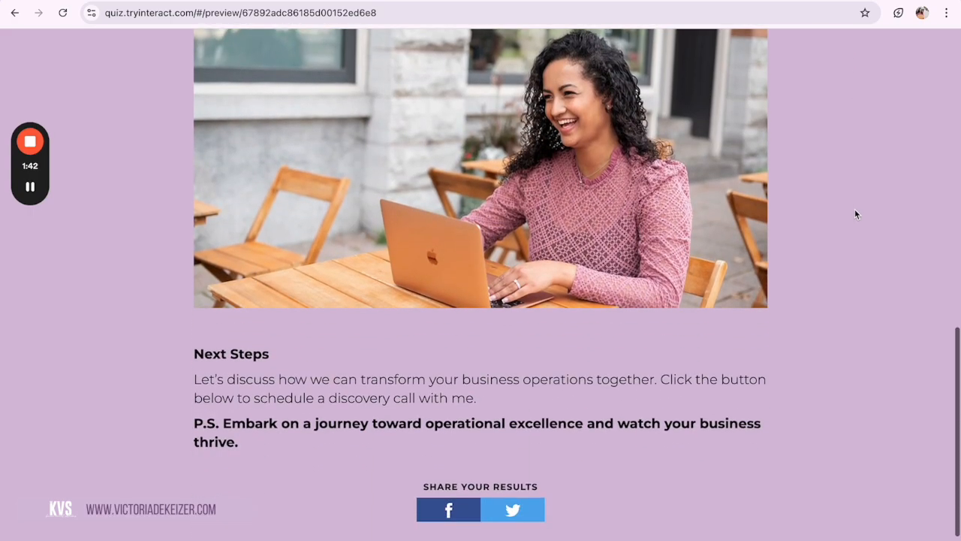